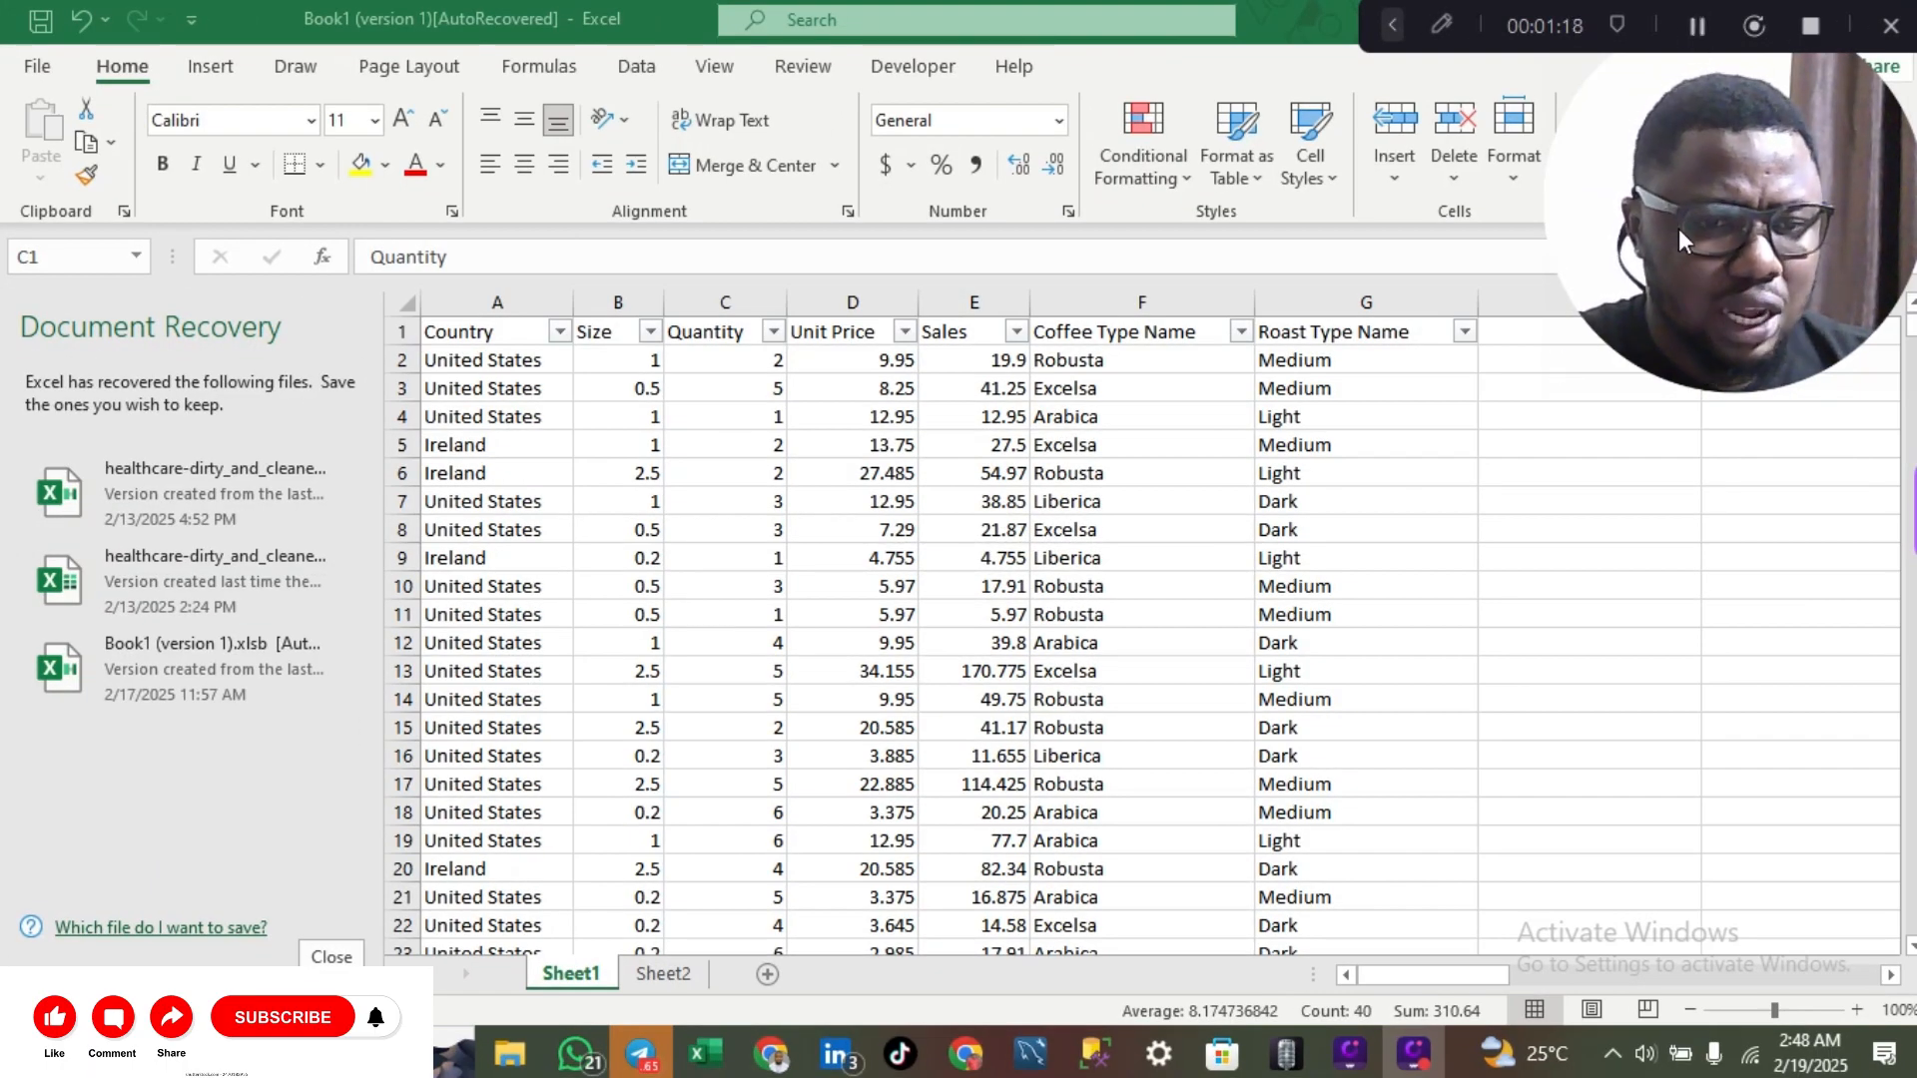
- Dismiss the recovered-files list and look over the coffee sales data and the average sales figures beside it
{"action": "scroll", "coordinate": [1343, 603], "scroll_direction": "right", "scroll_amount": 3}
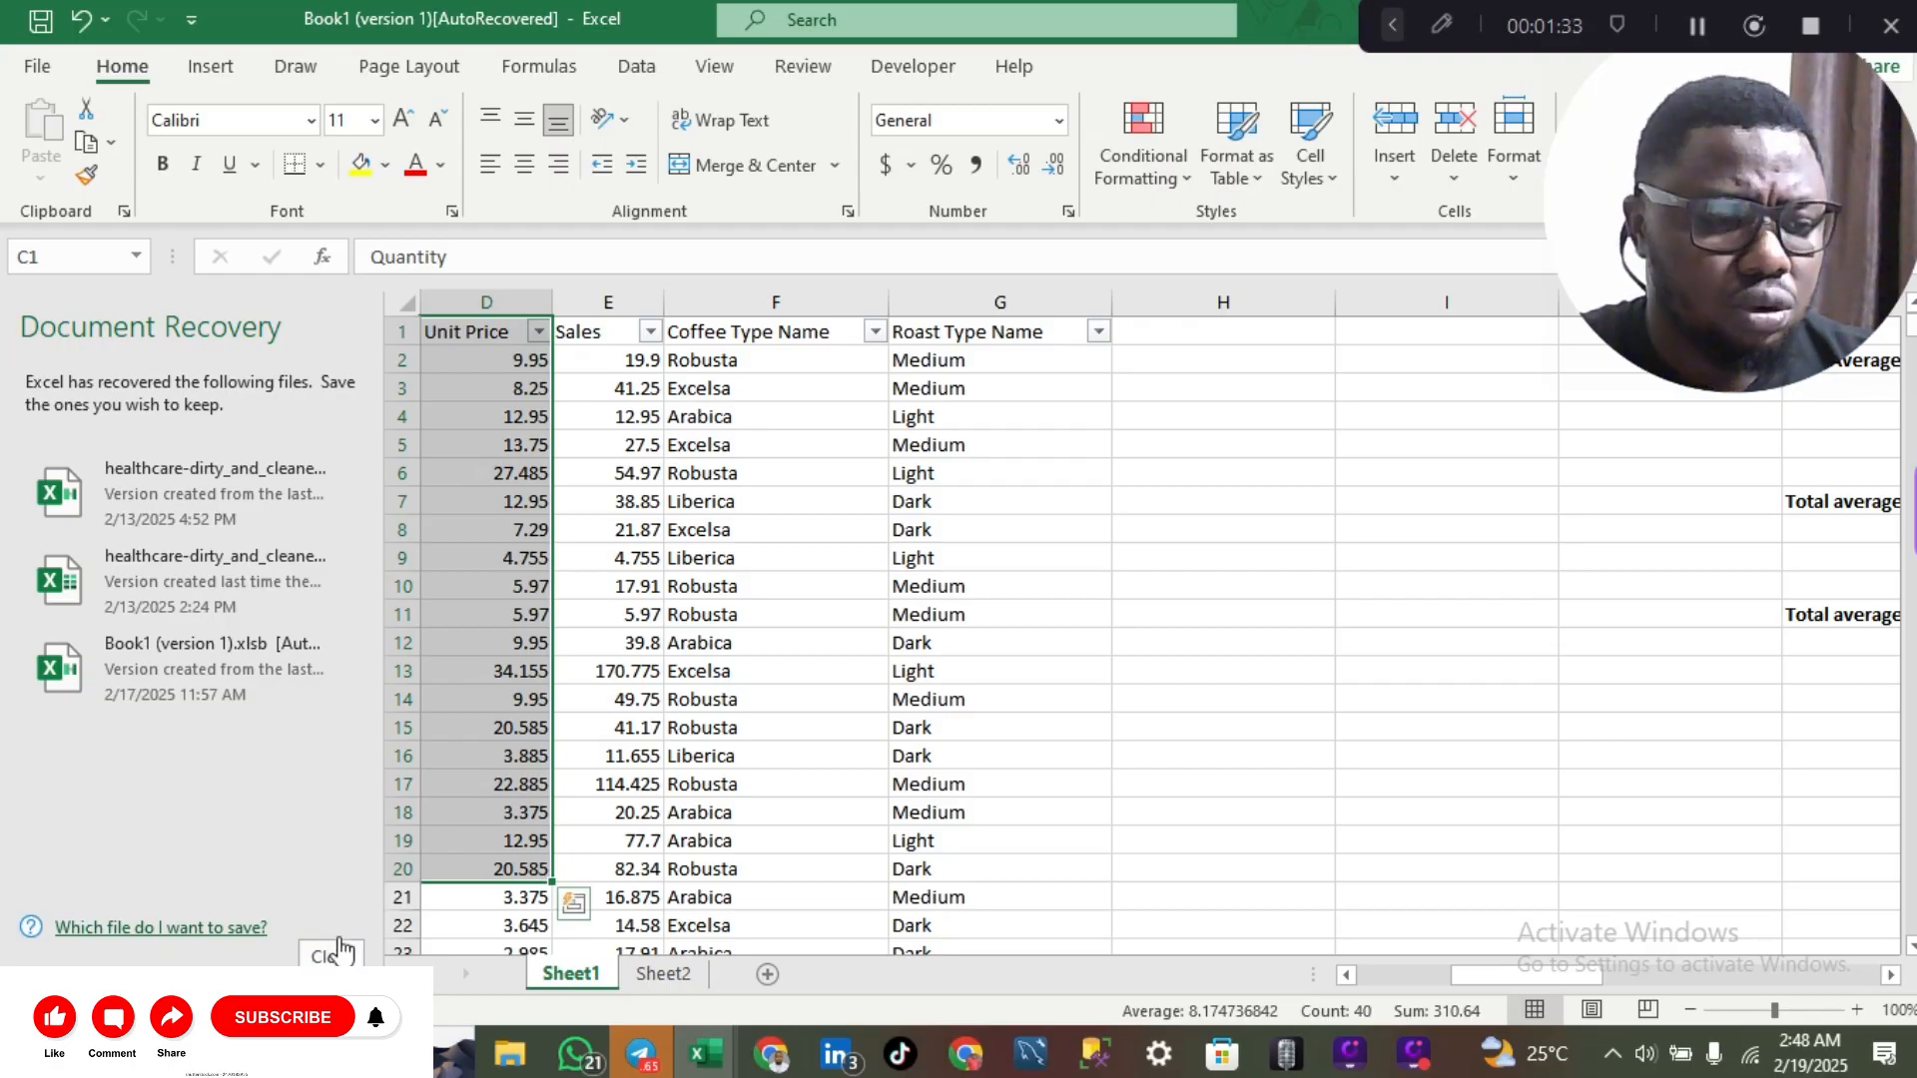
{"action": "left_click", "coordinate": [338, 951]}
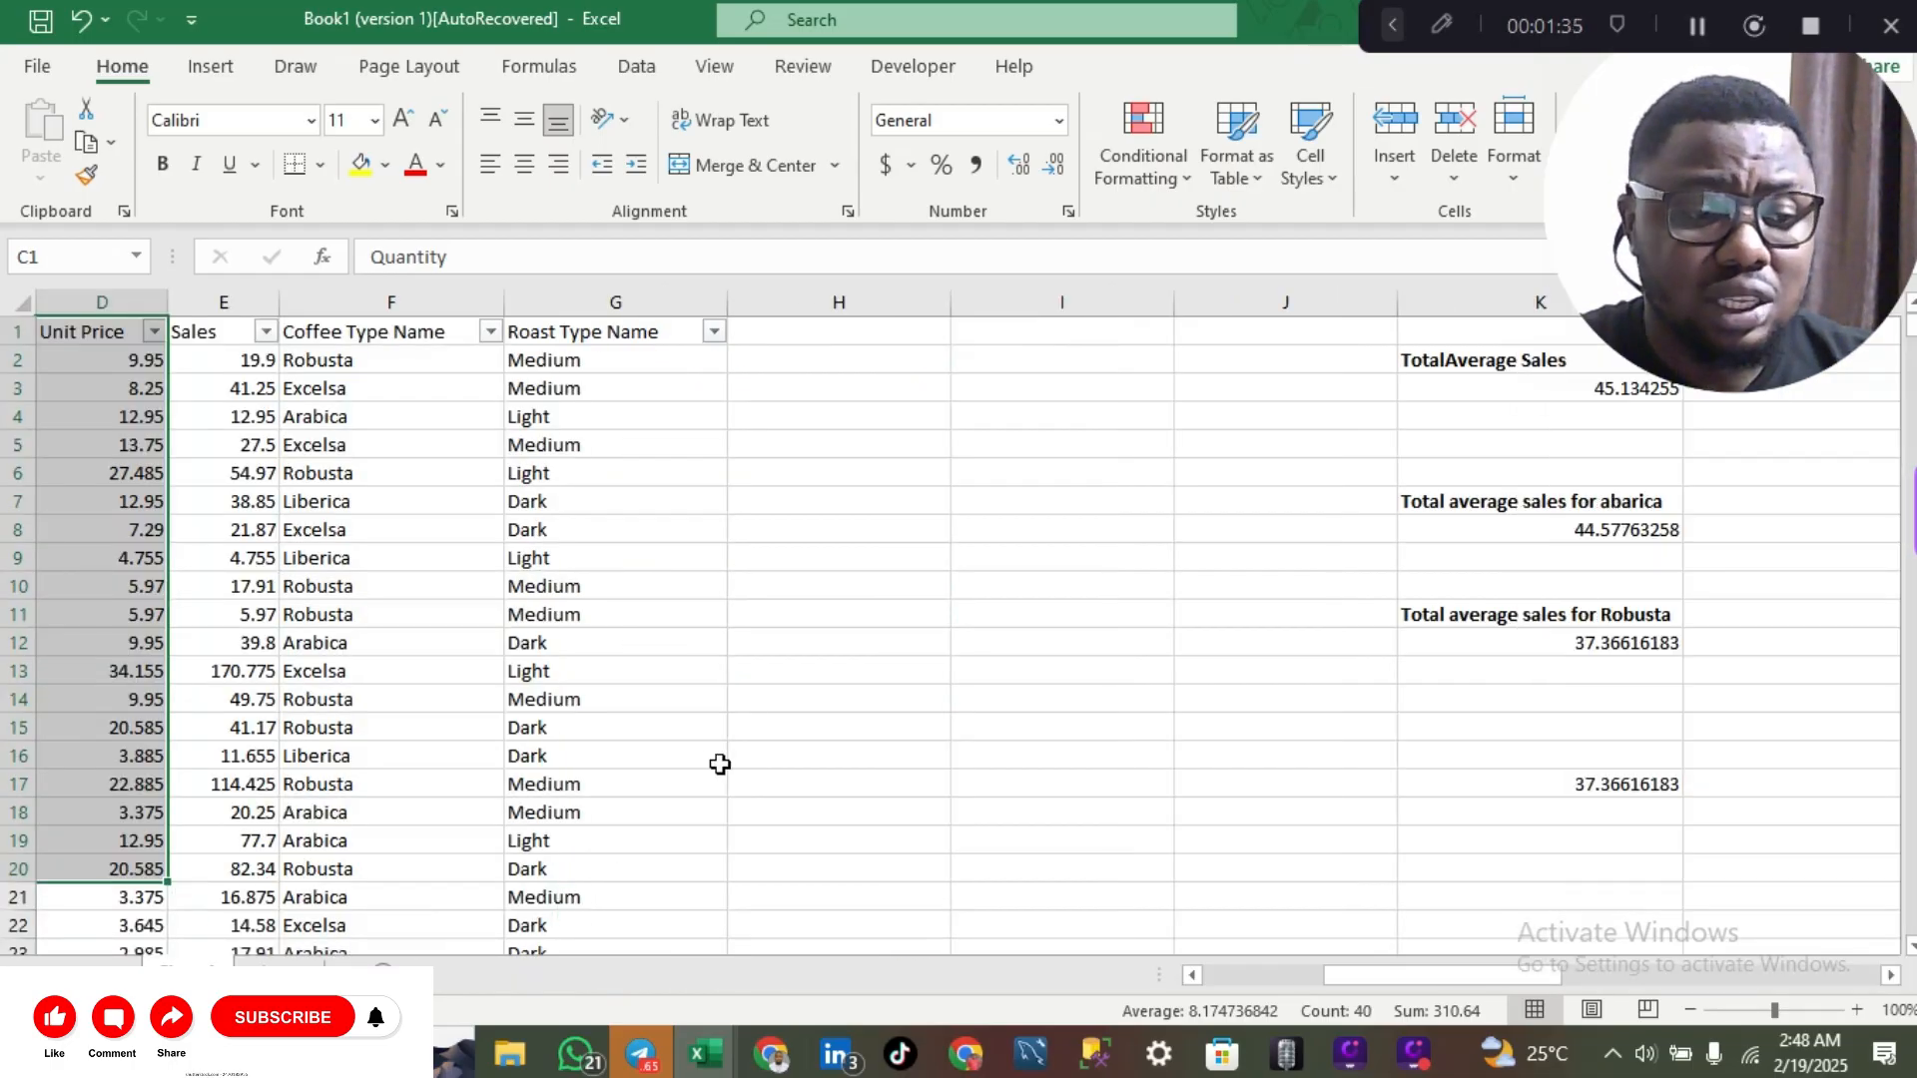
{"action": "scroll", "coordinate": [720, 764], "scroll_direction": "left", "scroll_amount": 3}
{"action": "scroll", "coordinate": [730, 764], "scroll_direction": "right", "scroll_amount": 2}
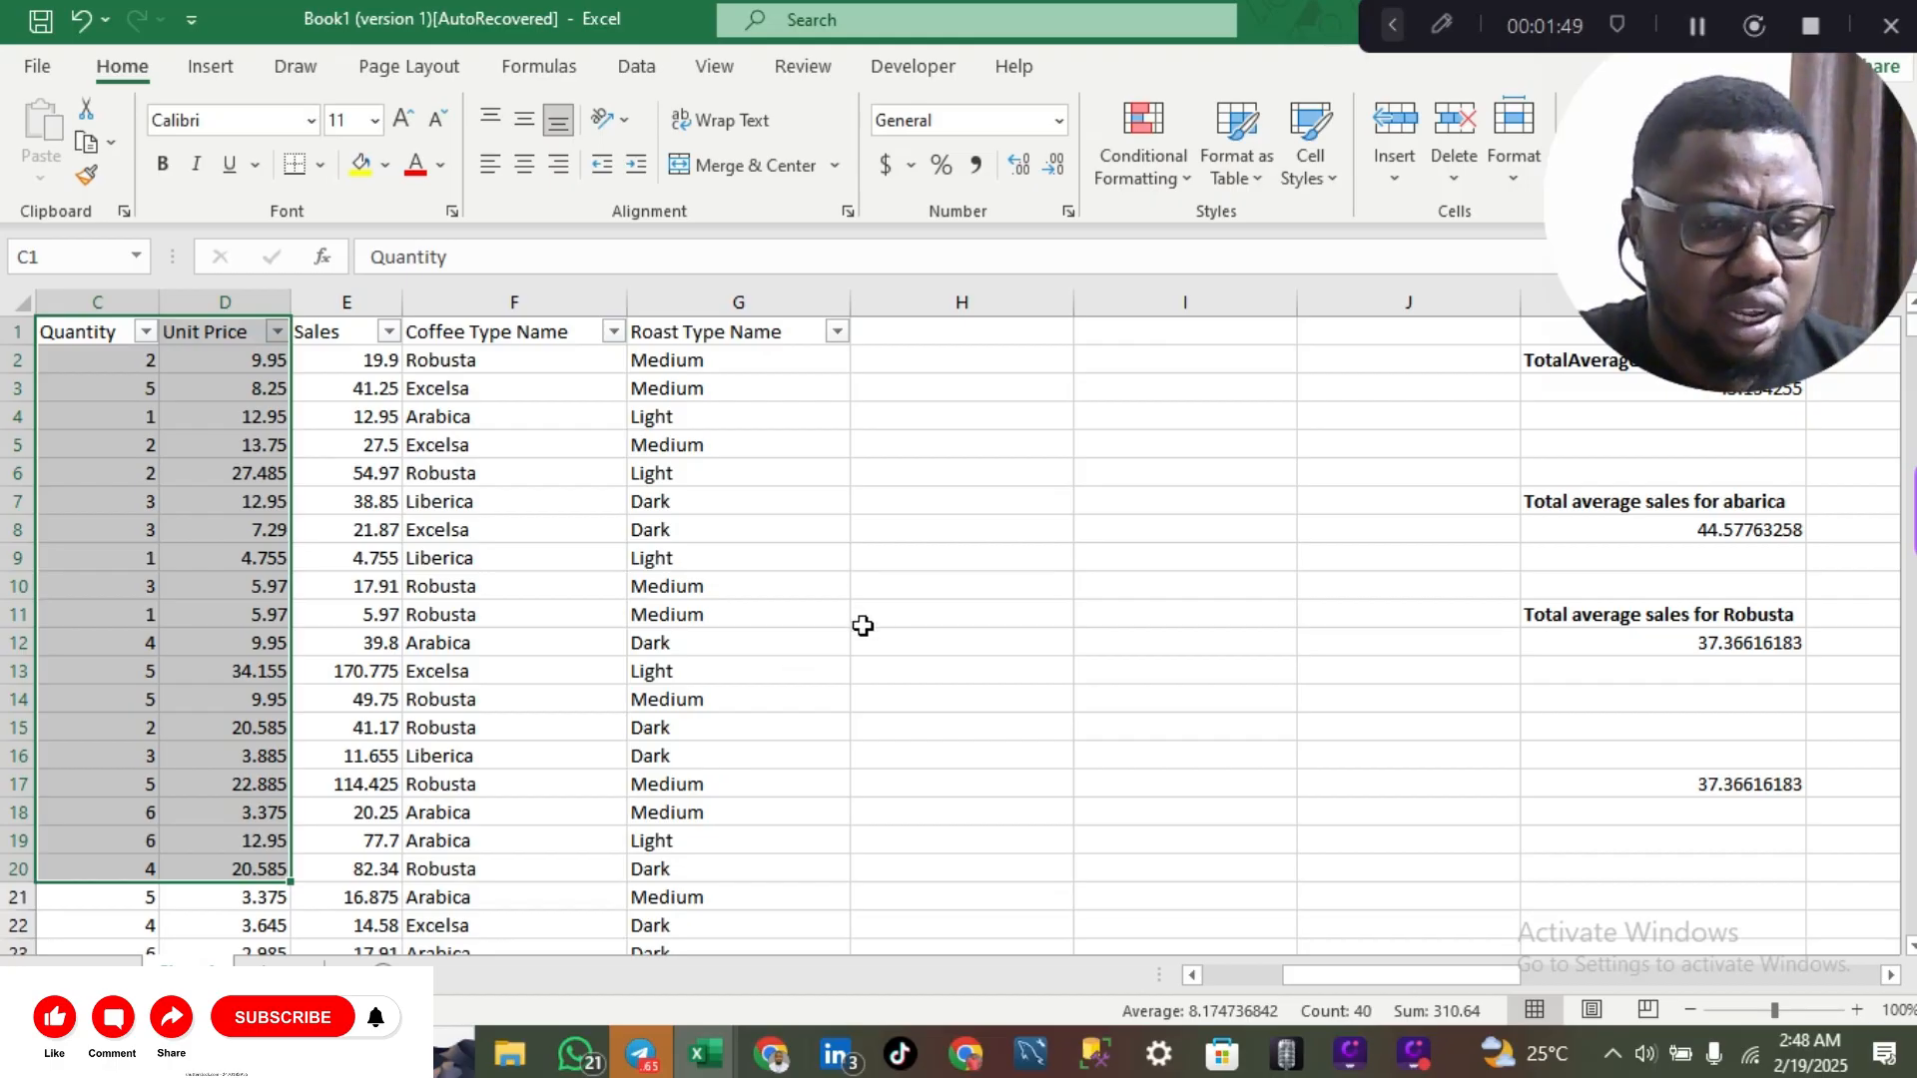
{"action": "scroll", "coordinate": [859, 629], "scroll_direction": "left", "scroll_amount": 2}
- Convert the coffee sales range A1:G1001 into a table with headers
{"action": "left_click", "coordinate": [494, 550]}
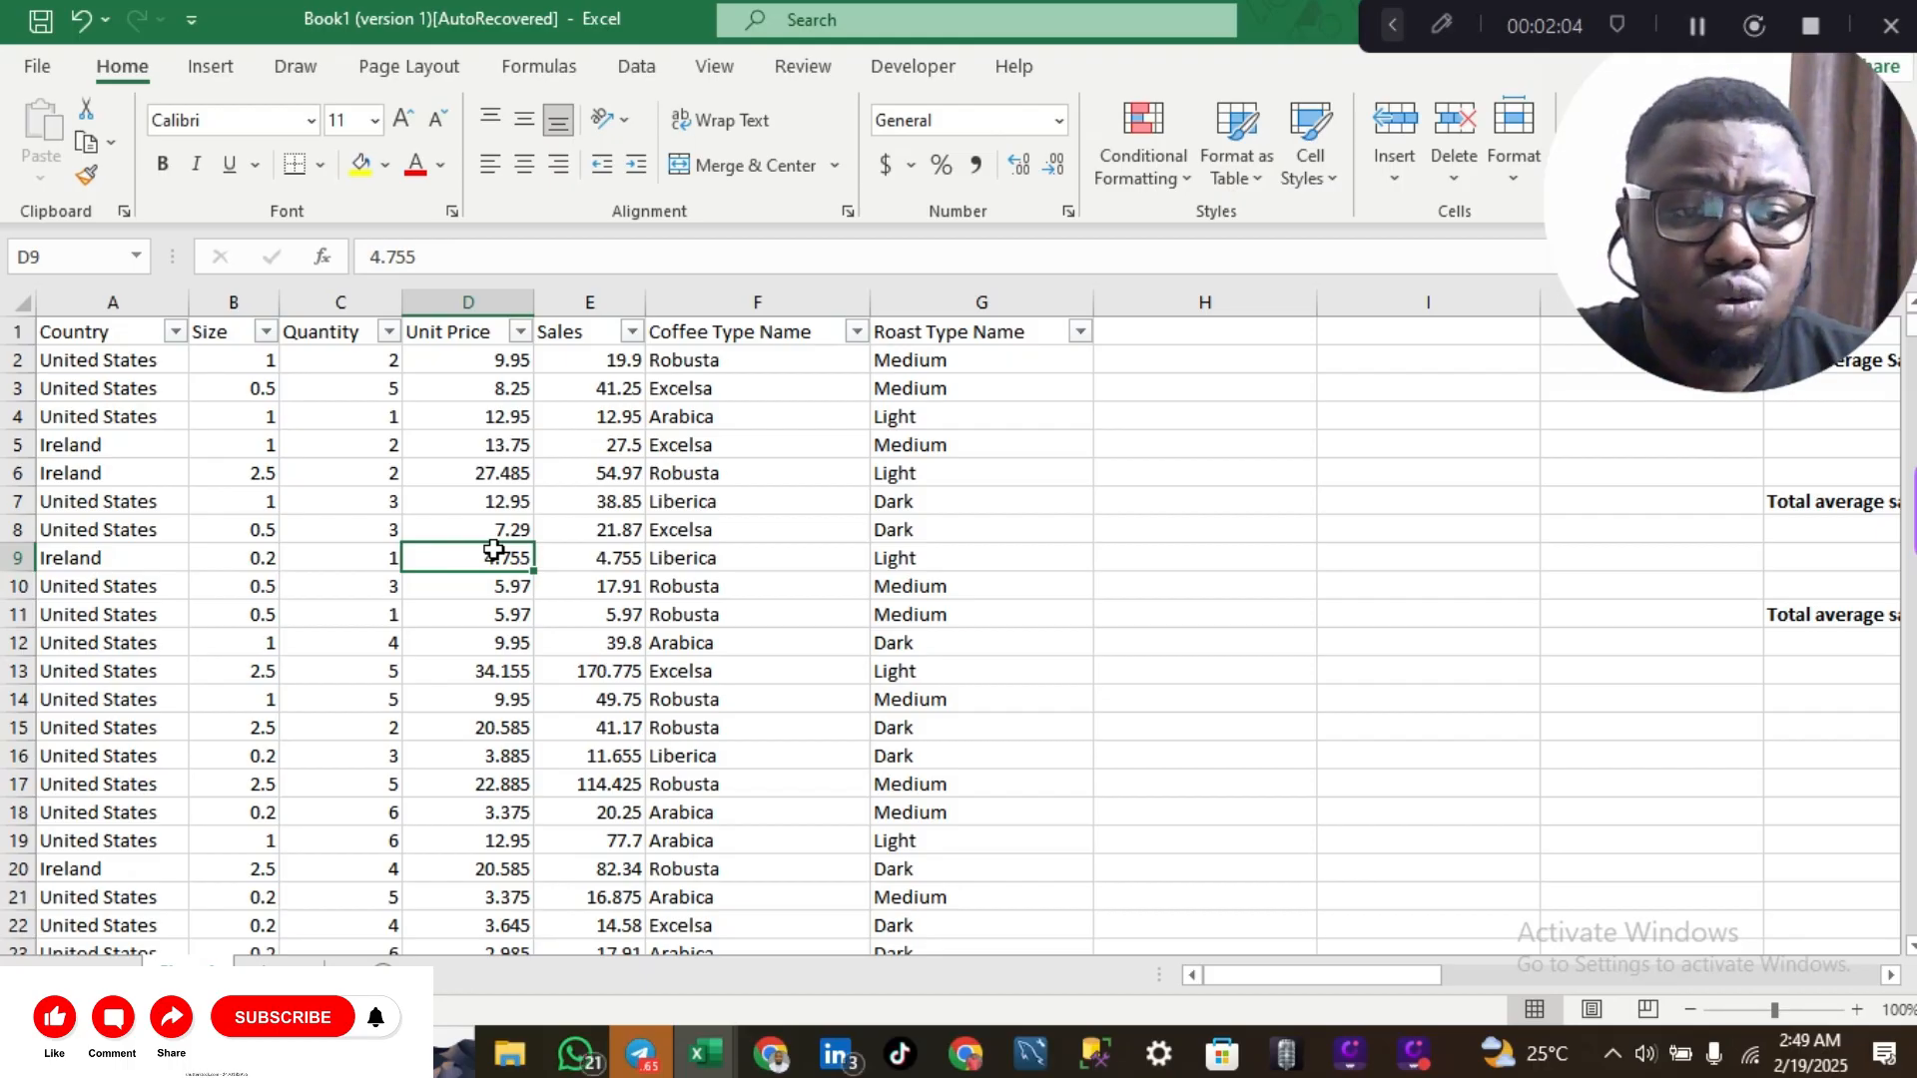
{"action": "key", "text": "ctrl+t"}
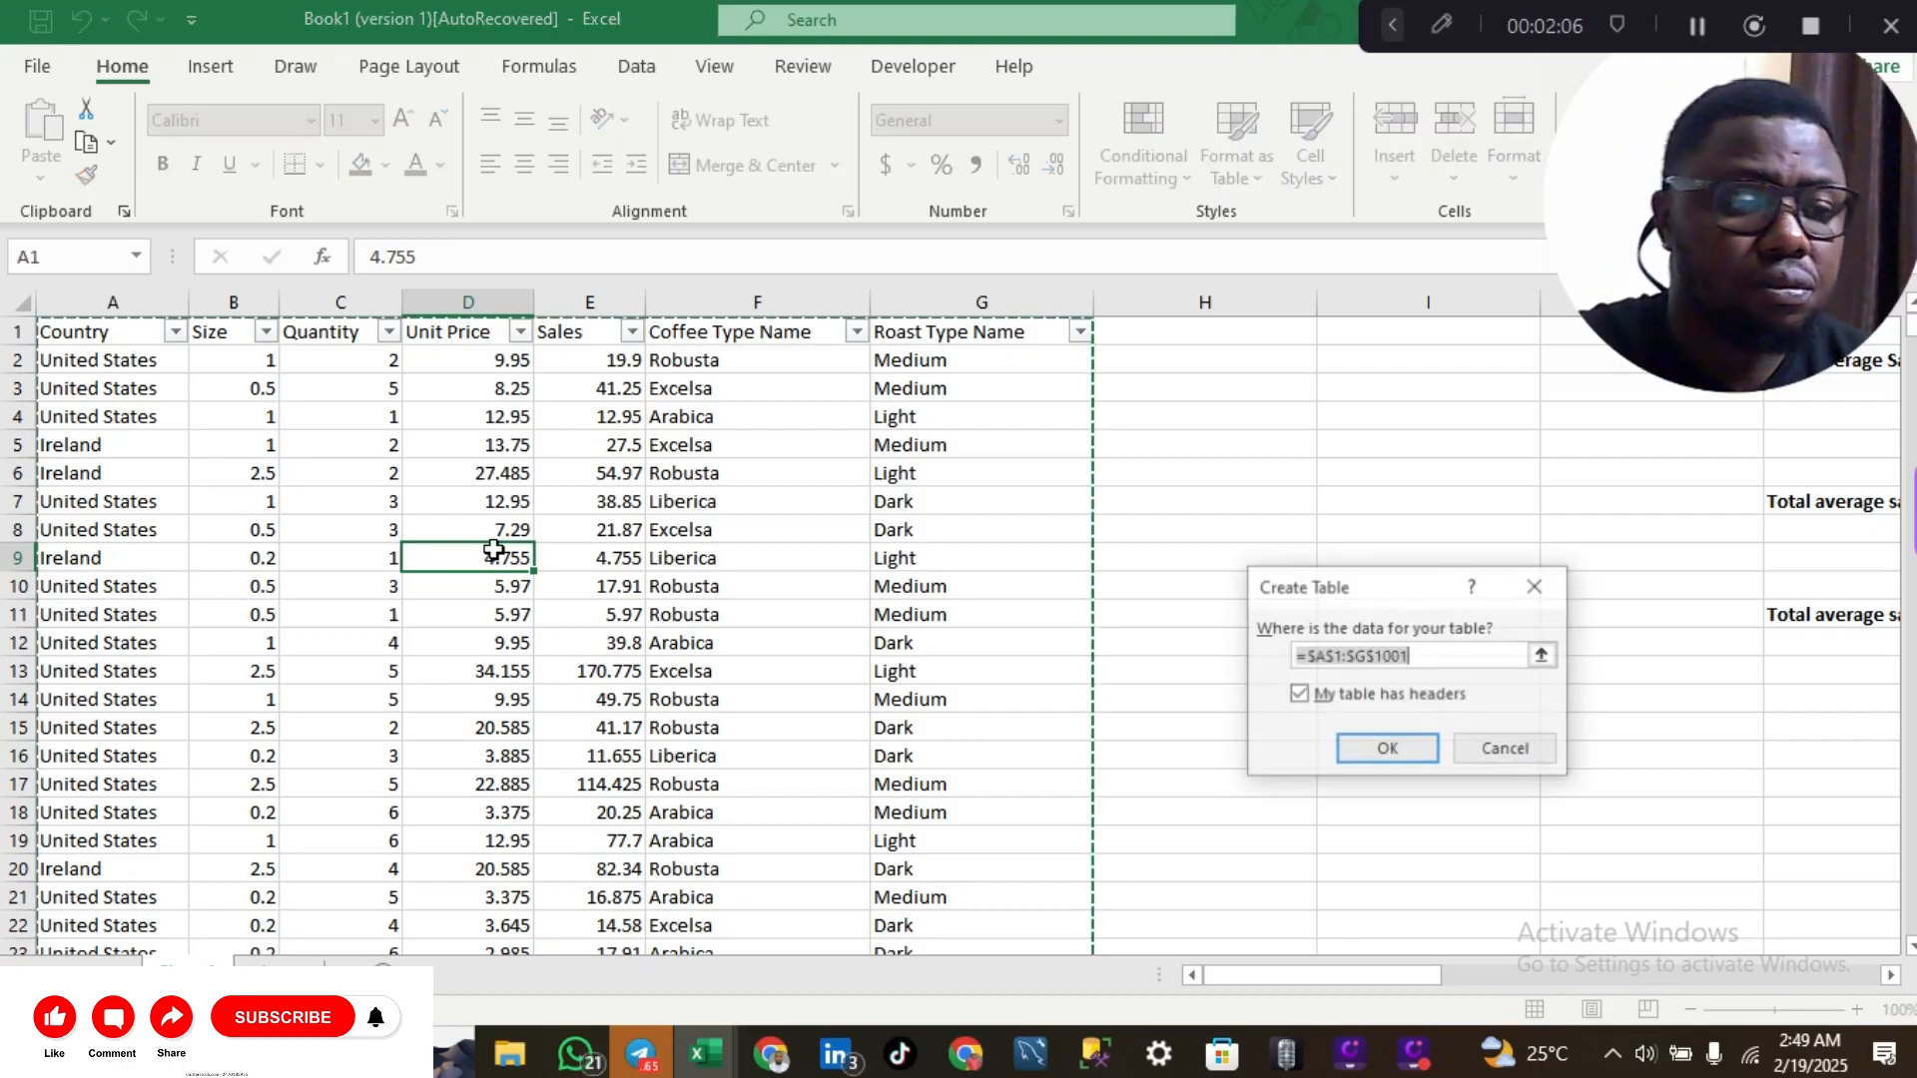
{"action": "left_click", "coordinate": [1353, 748]}
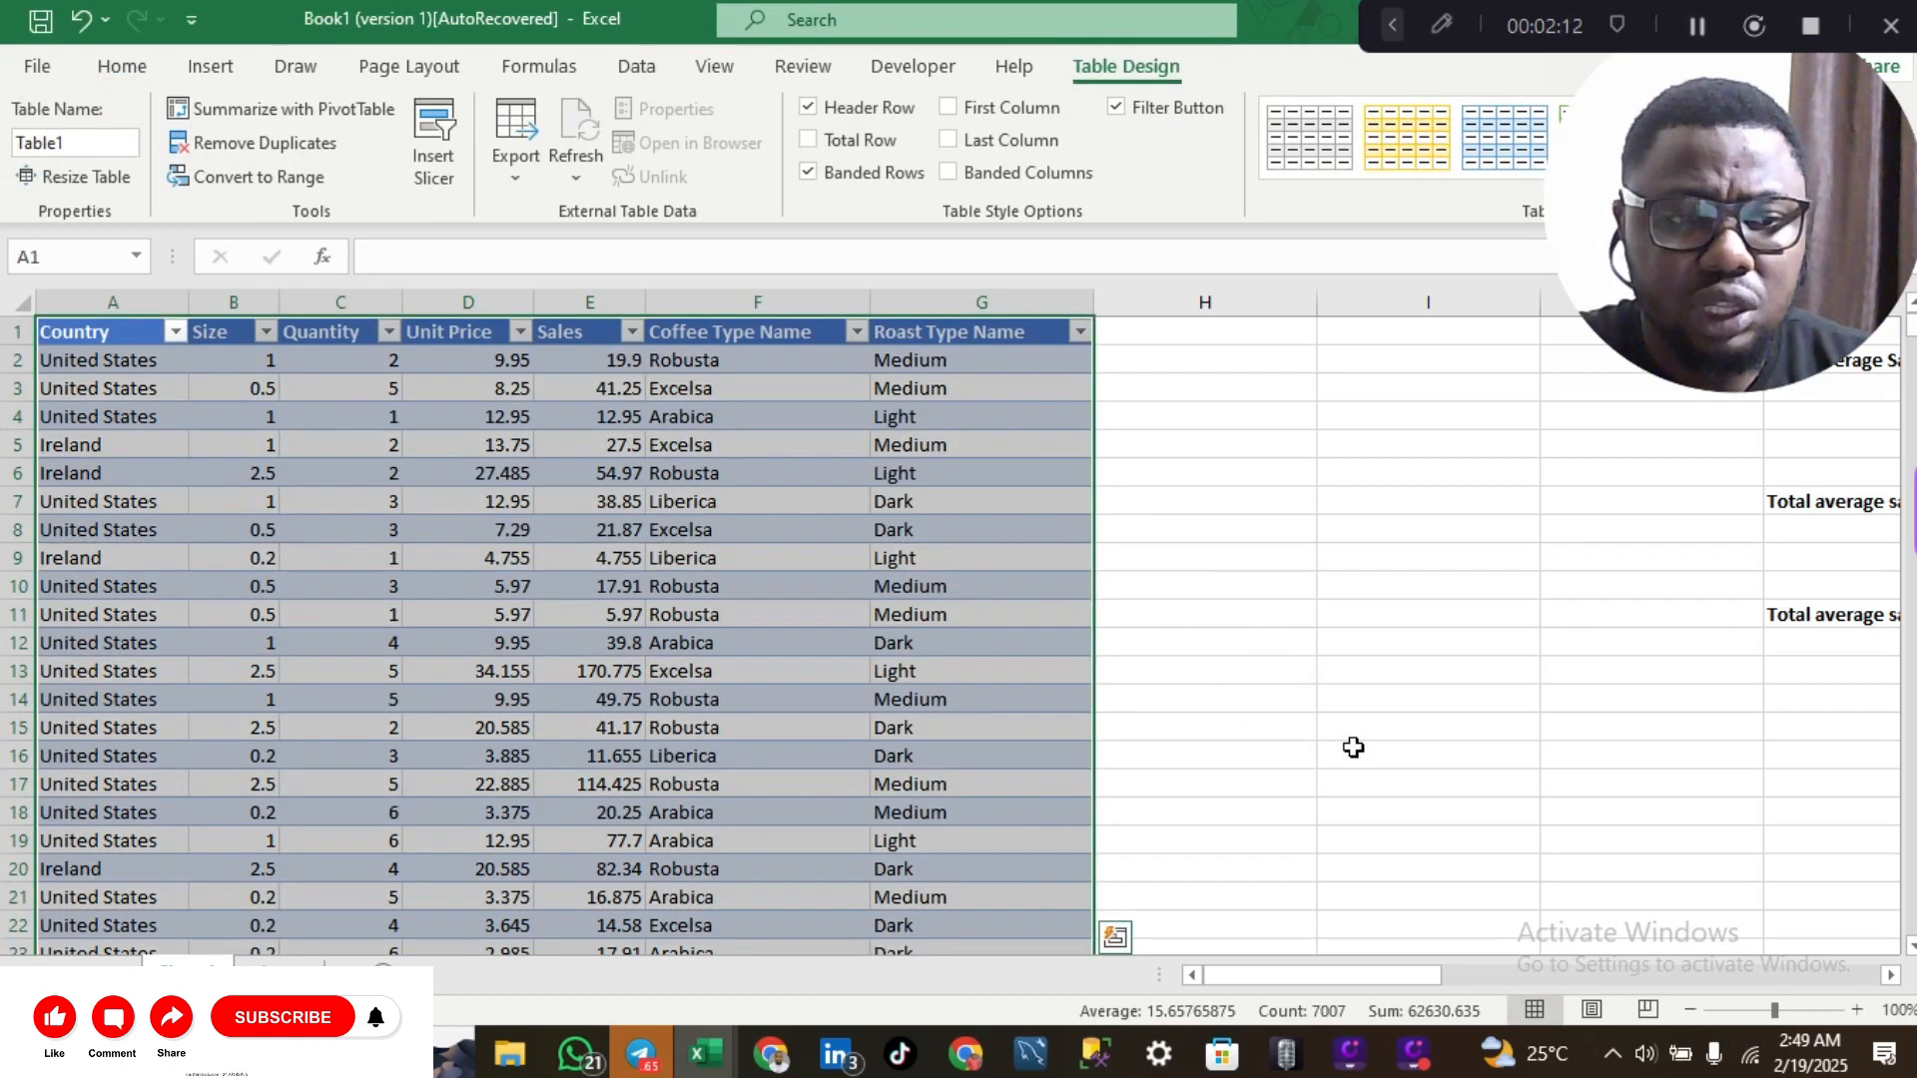
{"action": "left_click", "coordinate": [842, 644]}
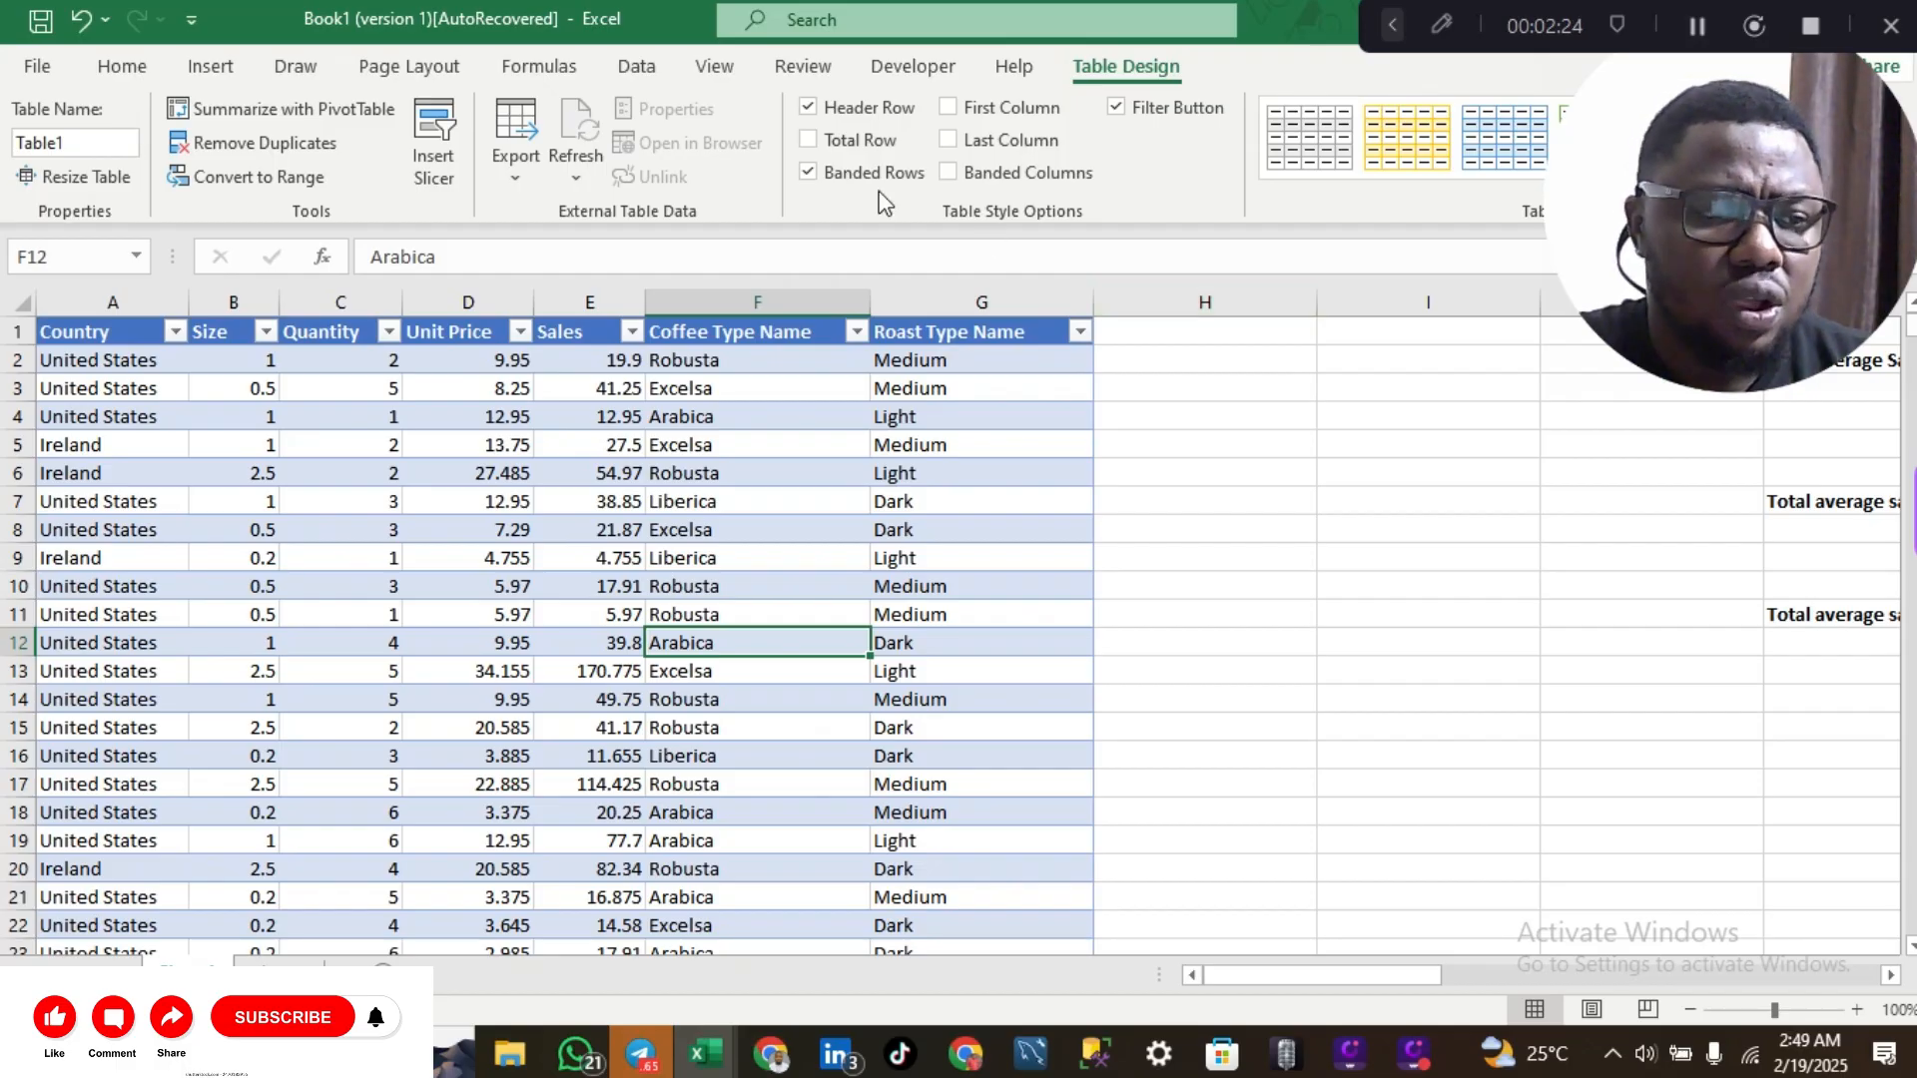
- Insert the recommended clustered column chart of Sum of Sales by Coffee Type Name, and dismiss the recovered-files list
{"action": "left_click", "coordinate": [641, 72]}
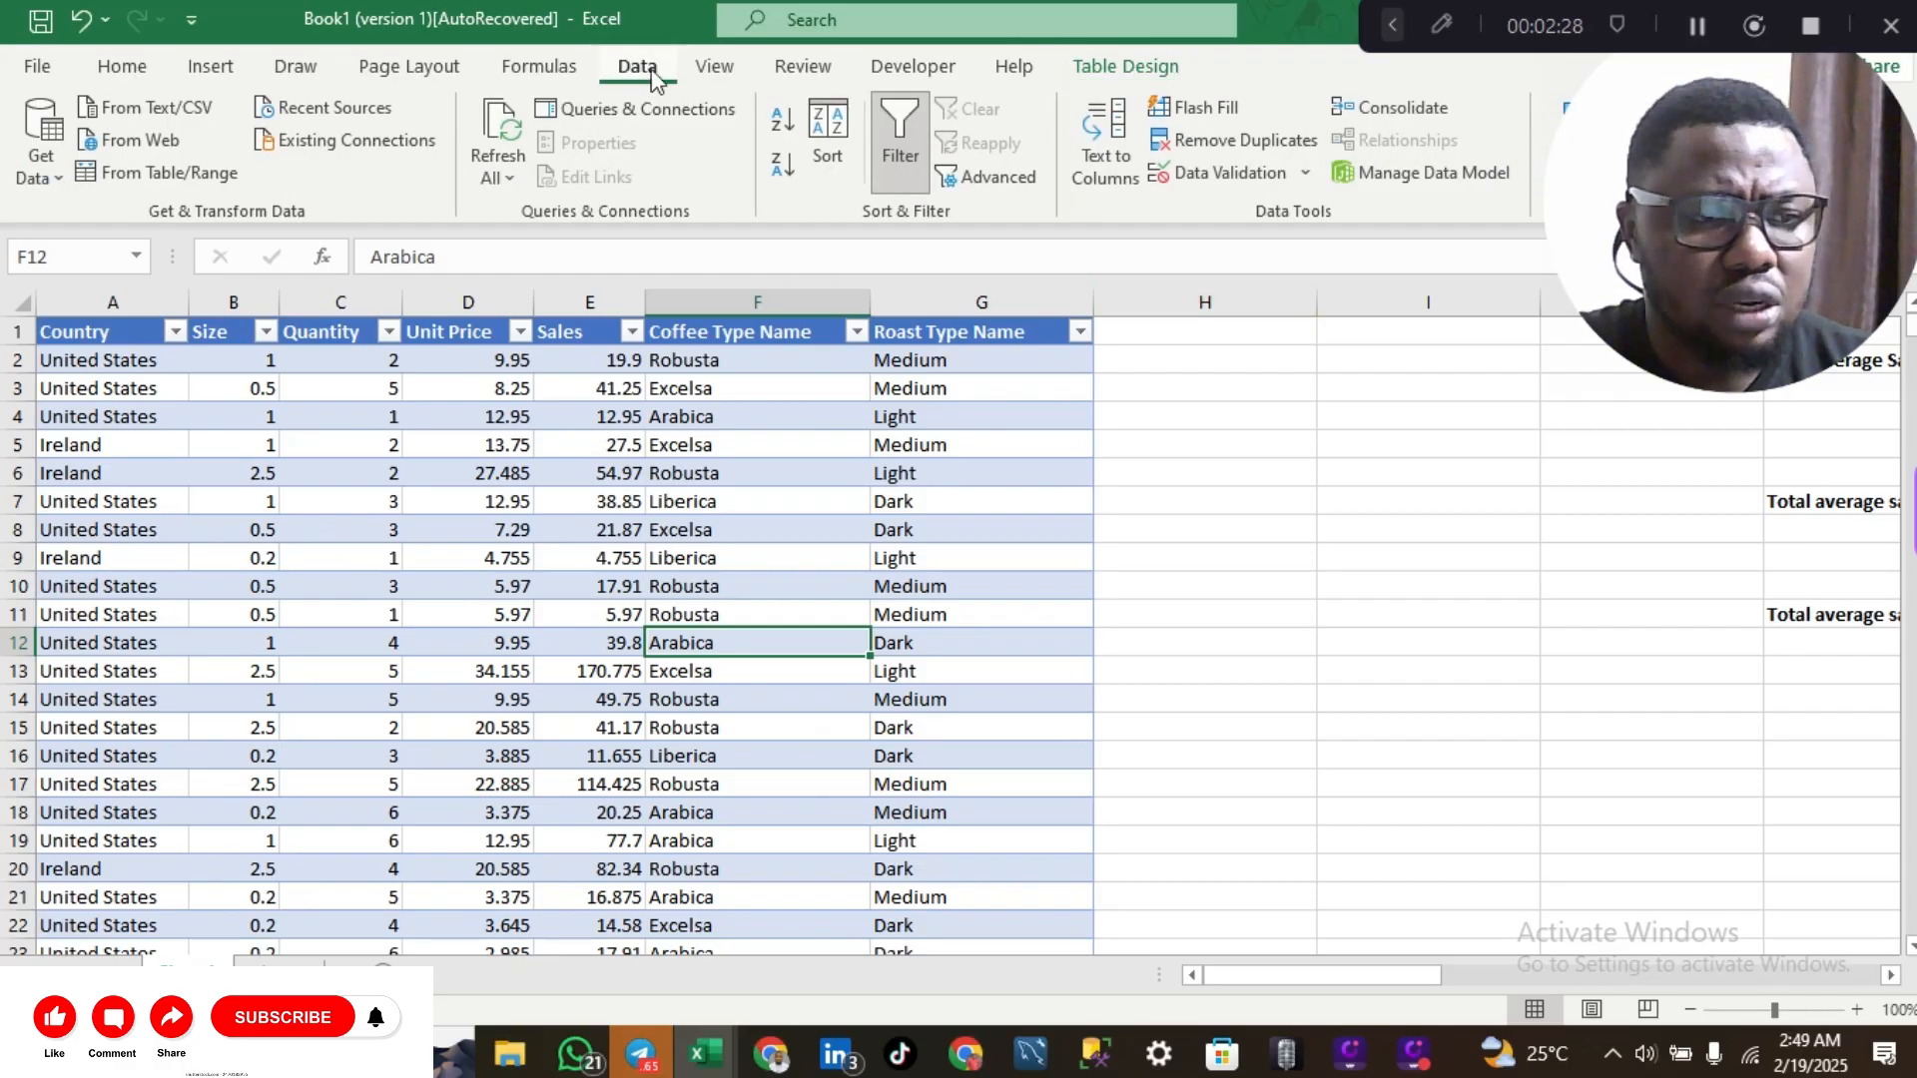
{"action": "left_click", "coordinate": [1120, 72]}
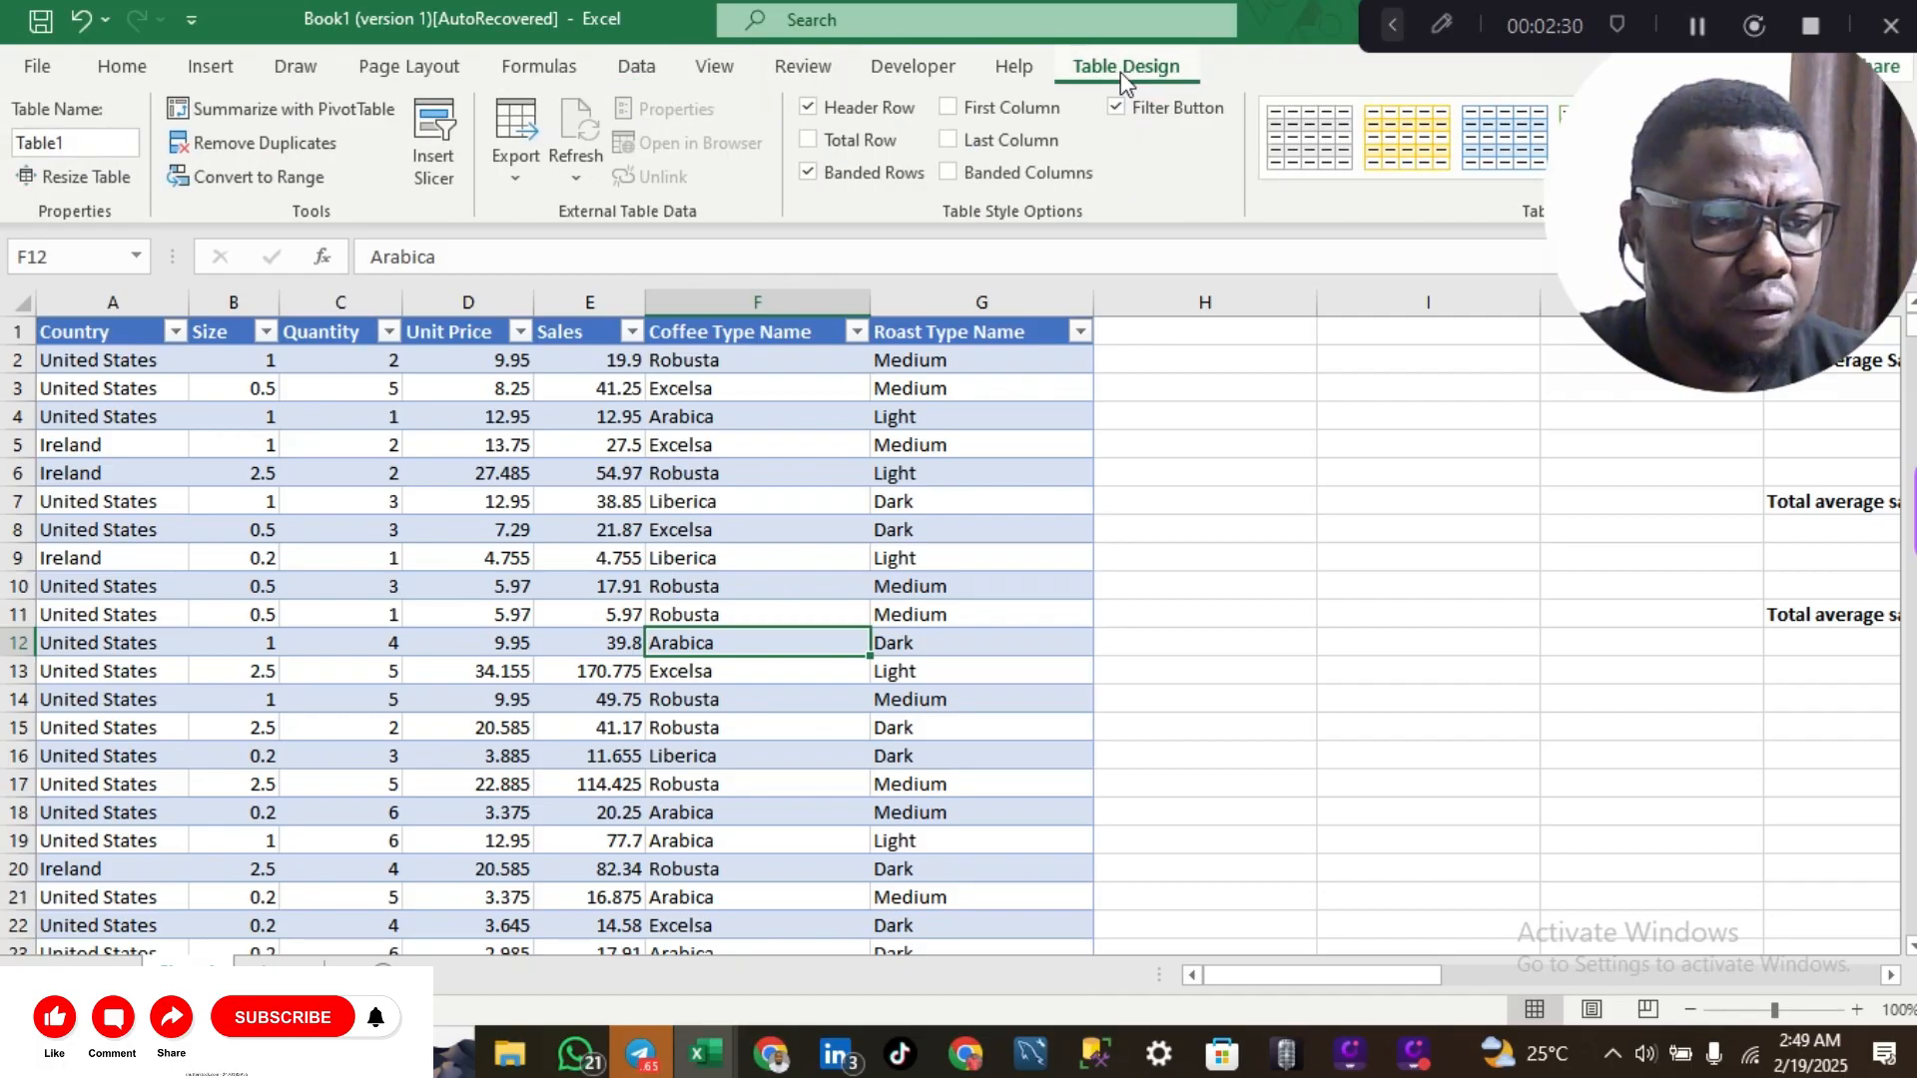
{"action": "left_click", "coordinate": [210, 72]}
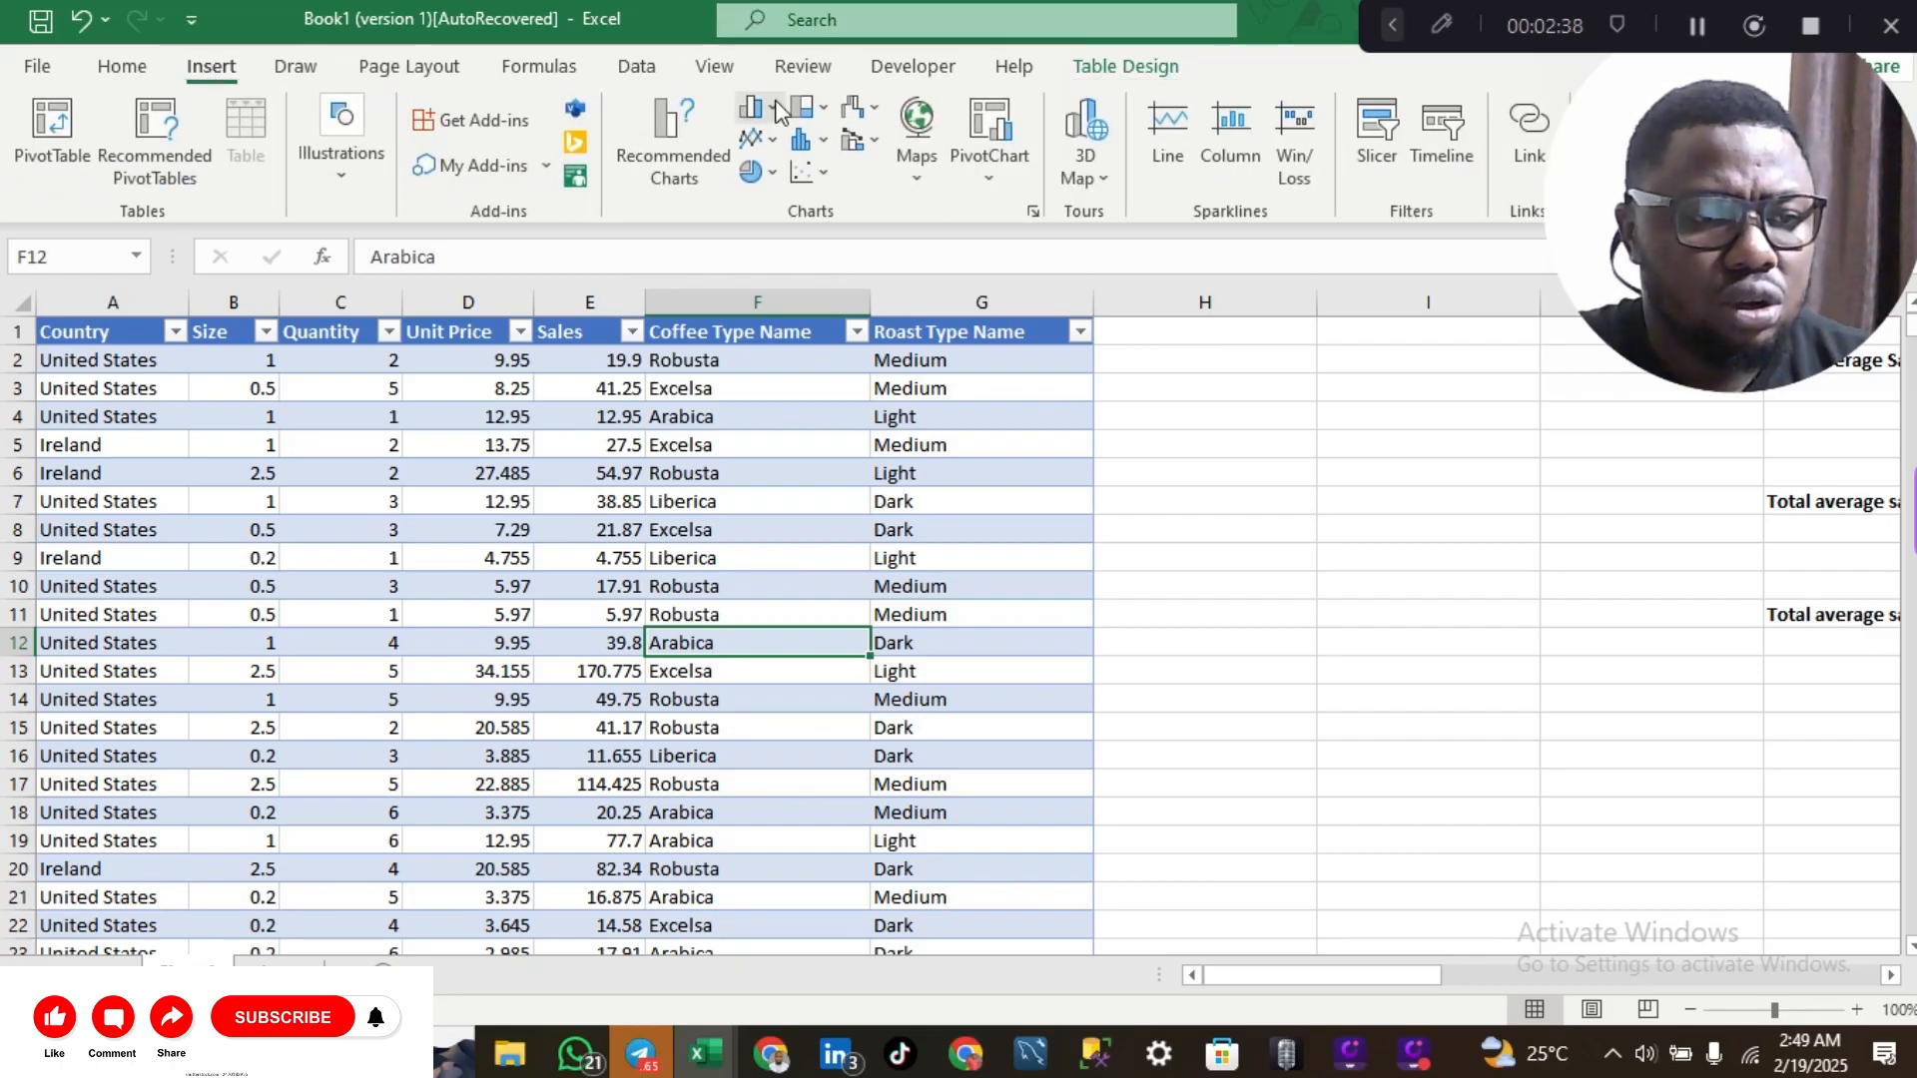
{"action": "left_click", "coordinate": [685, 161]}
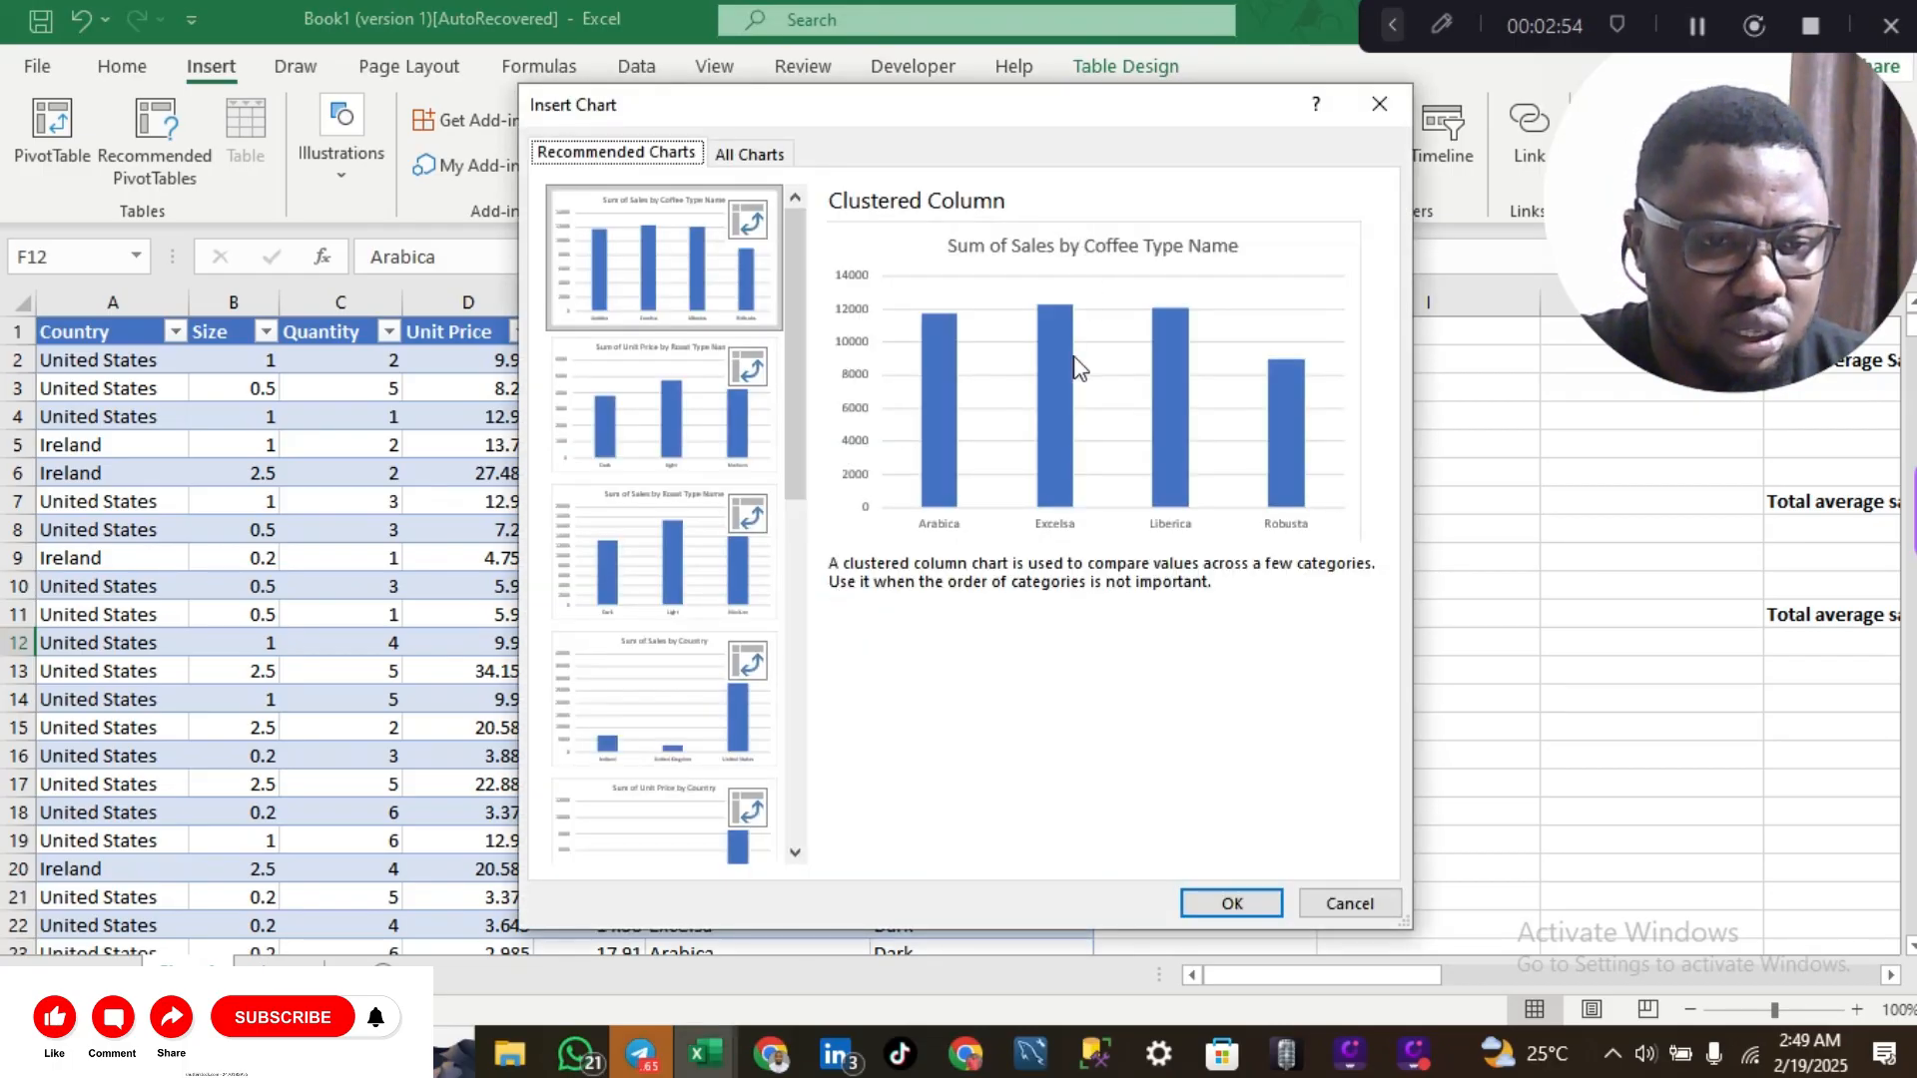
{"action": "left_click", "coordinate": [1234, 902]}
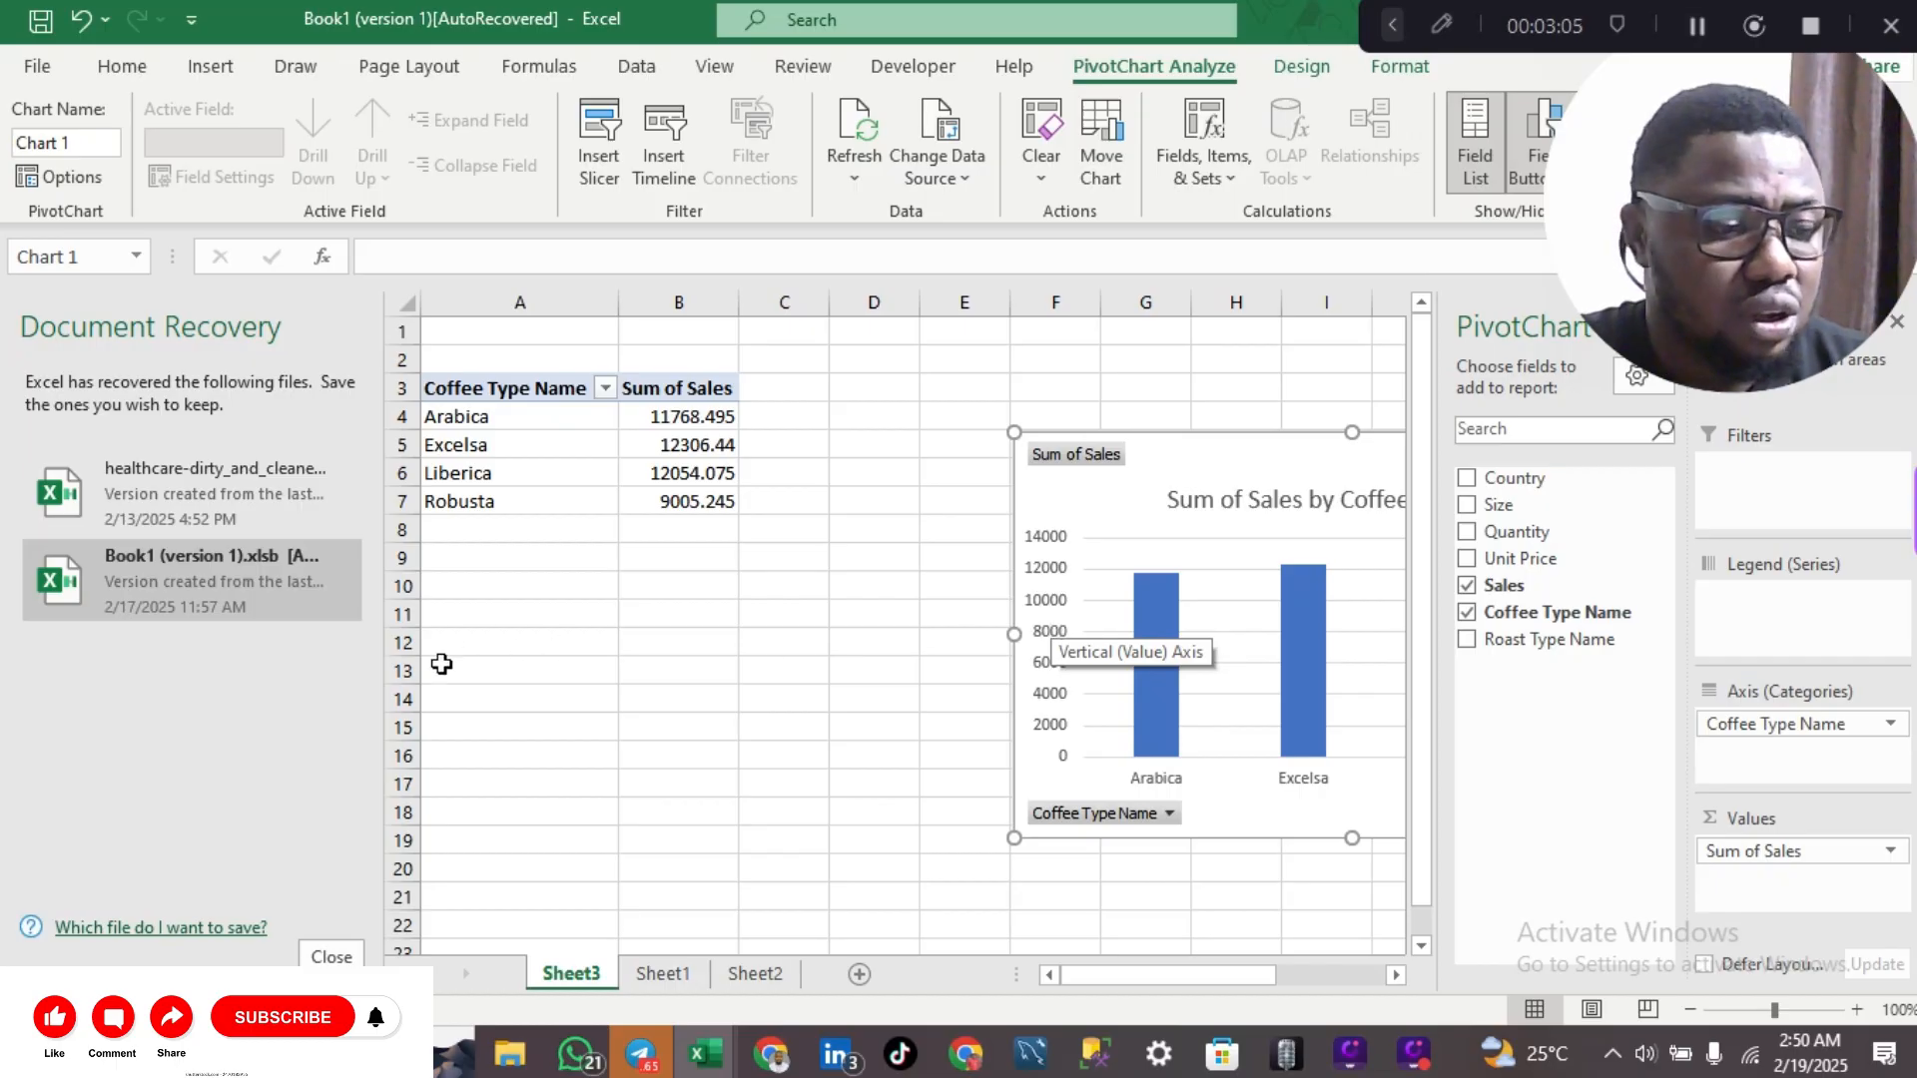
{"action": "left_click", "coordinate": [331, 958]}
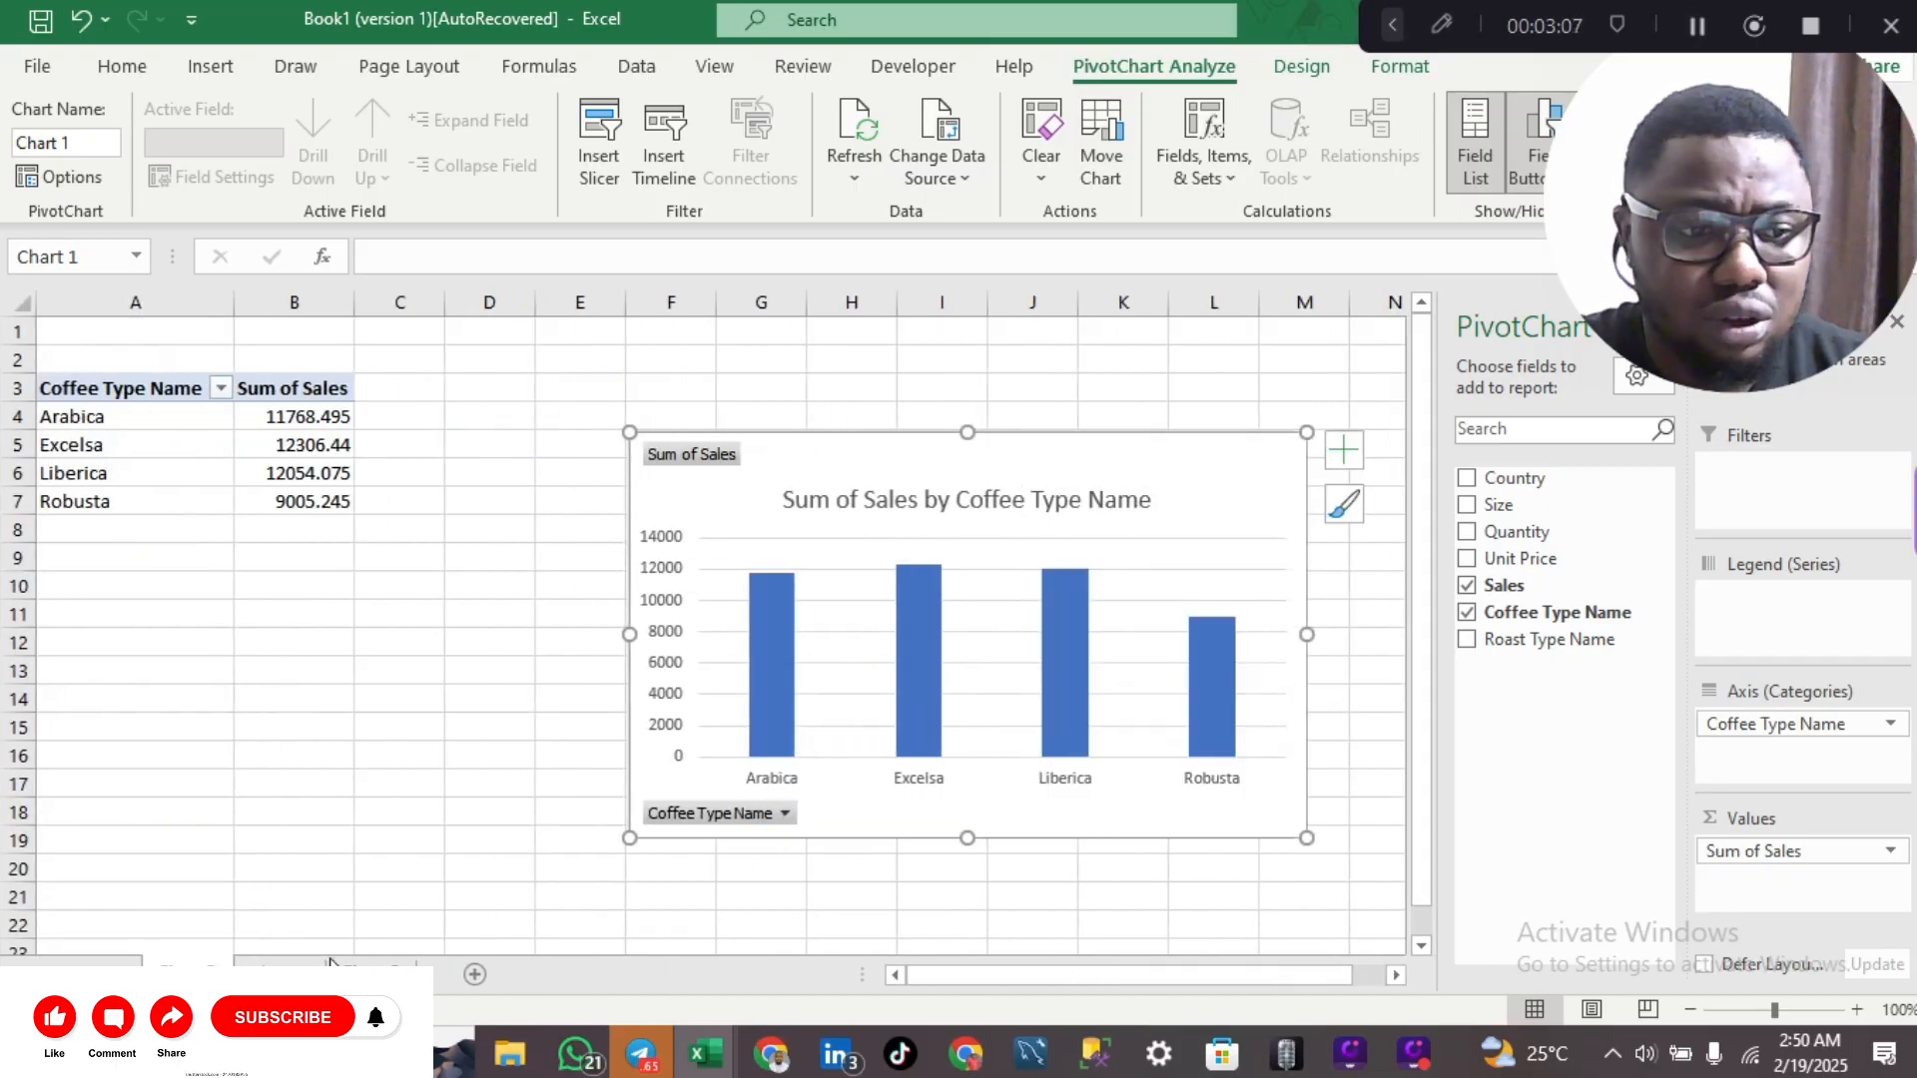
- Move the pivot chart up to row 3, enlarge it to about row 21, and inspect each coffee type's column
{"action": "left_click_drag", "start_coordinate": [989, 459], "coordinate": [989, 402]}
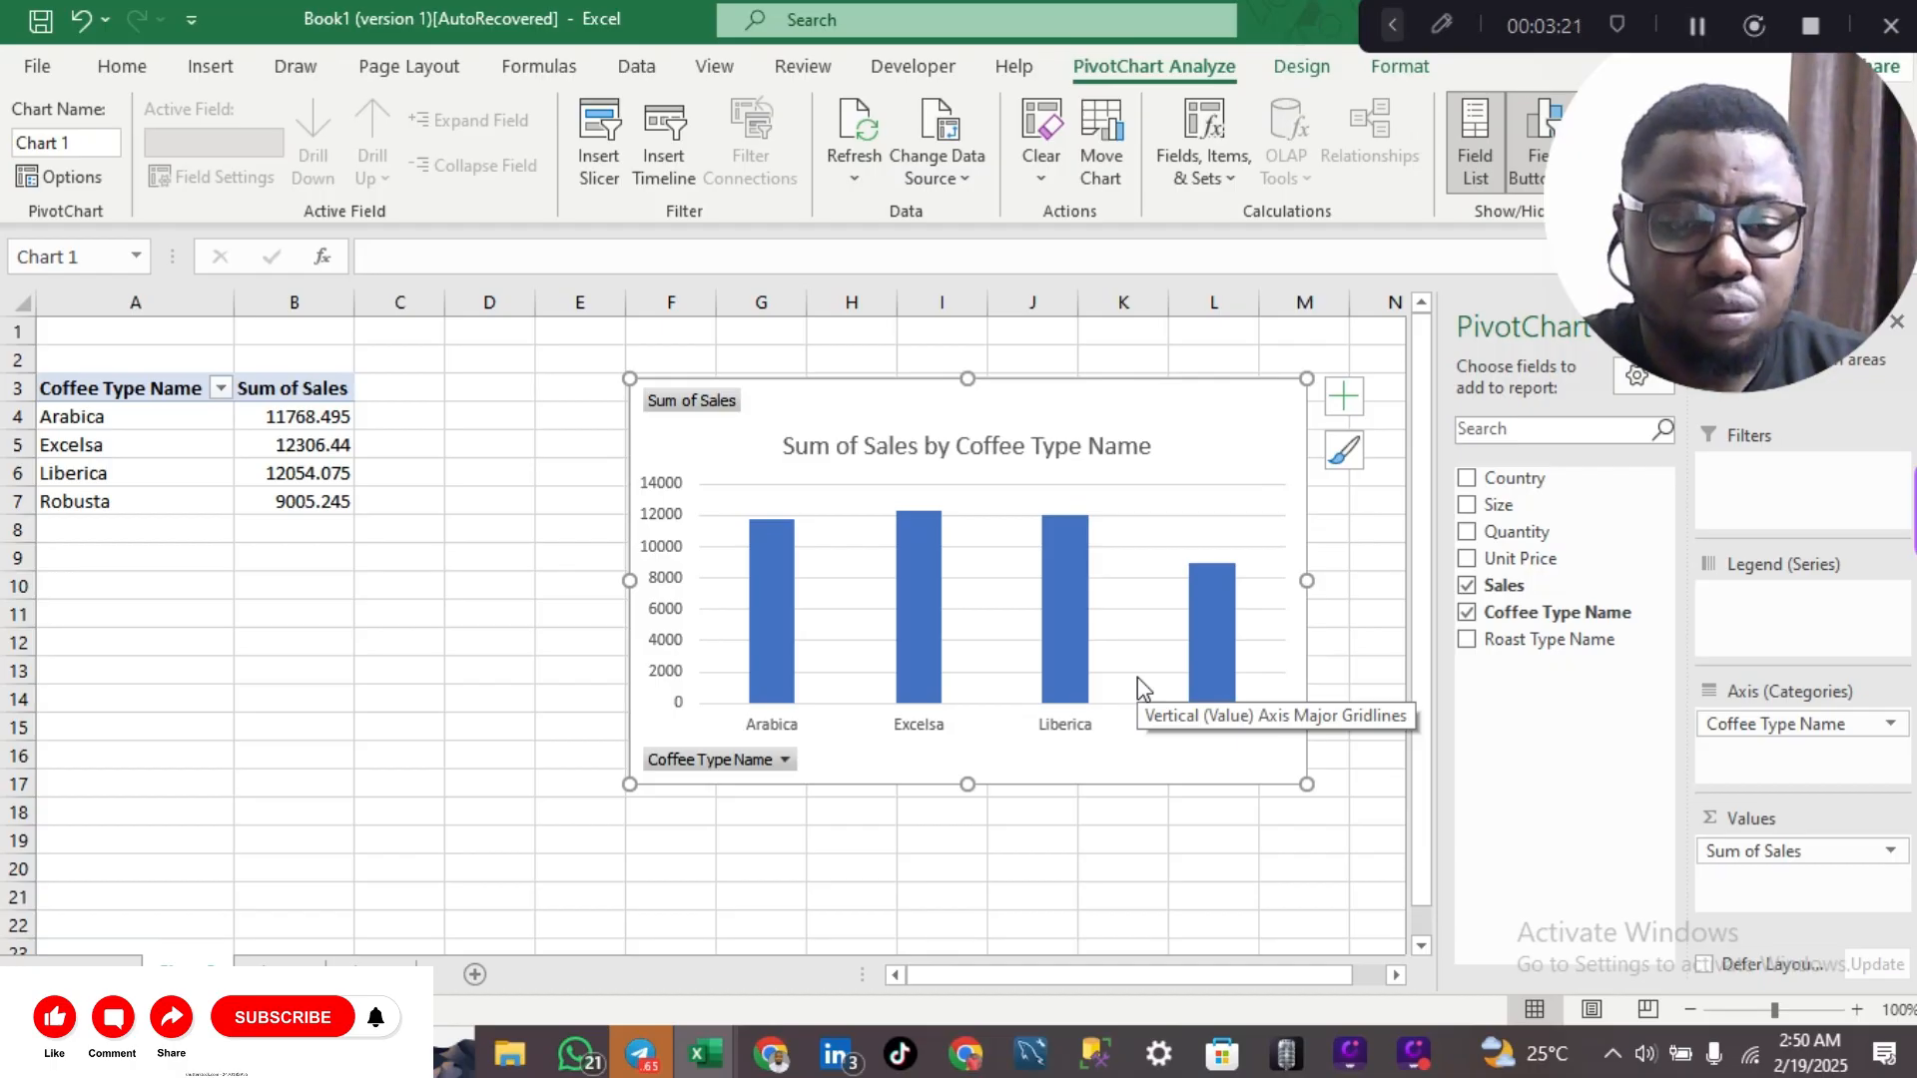
{"action": "left_click_drag", "start_coordinate": [629, 784], "coordinate": [449, 909]}
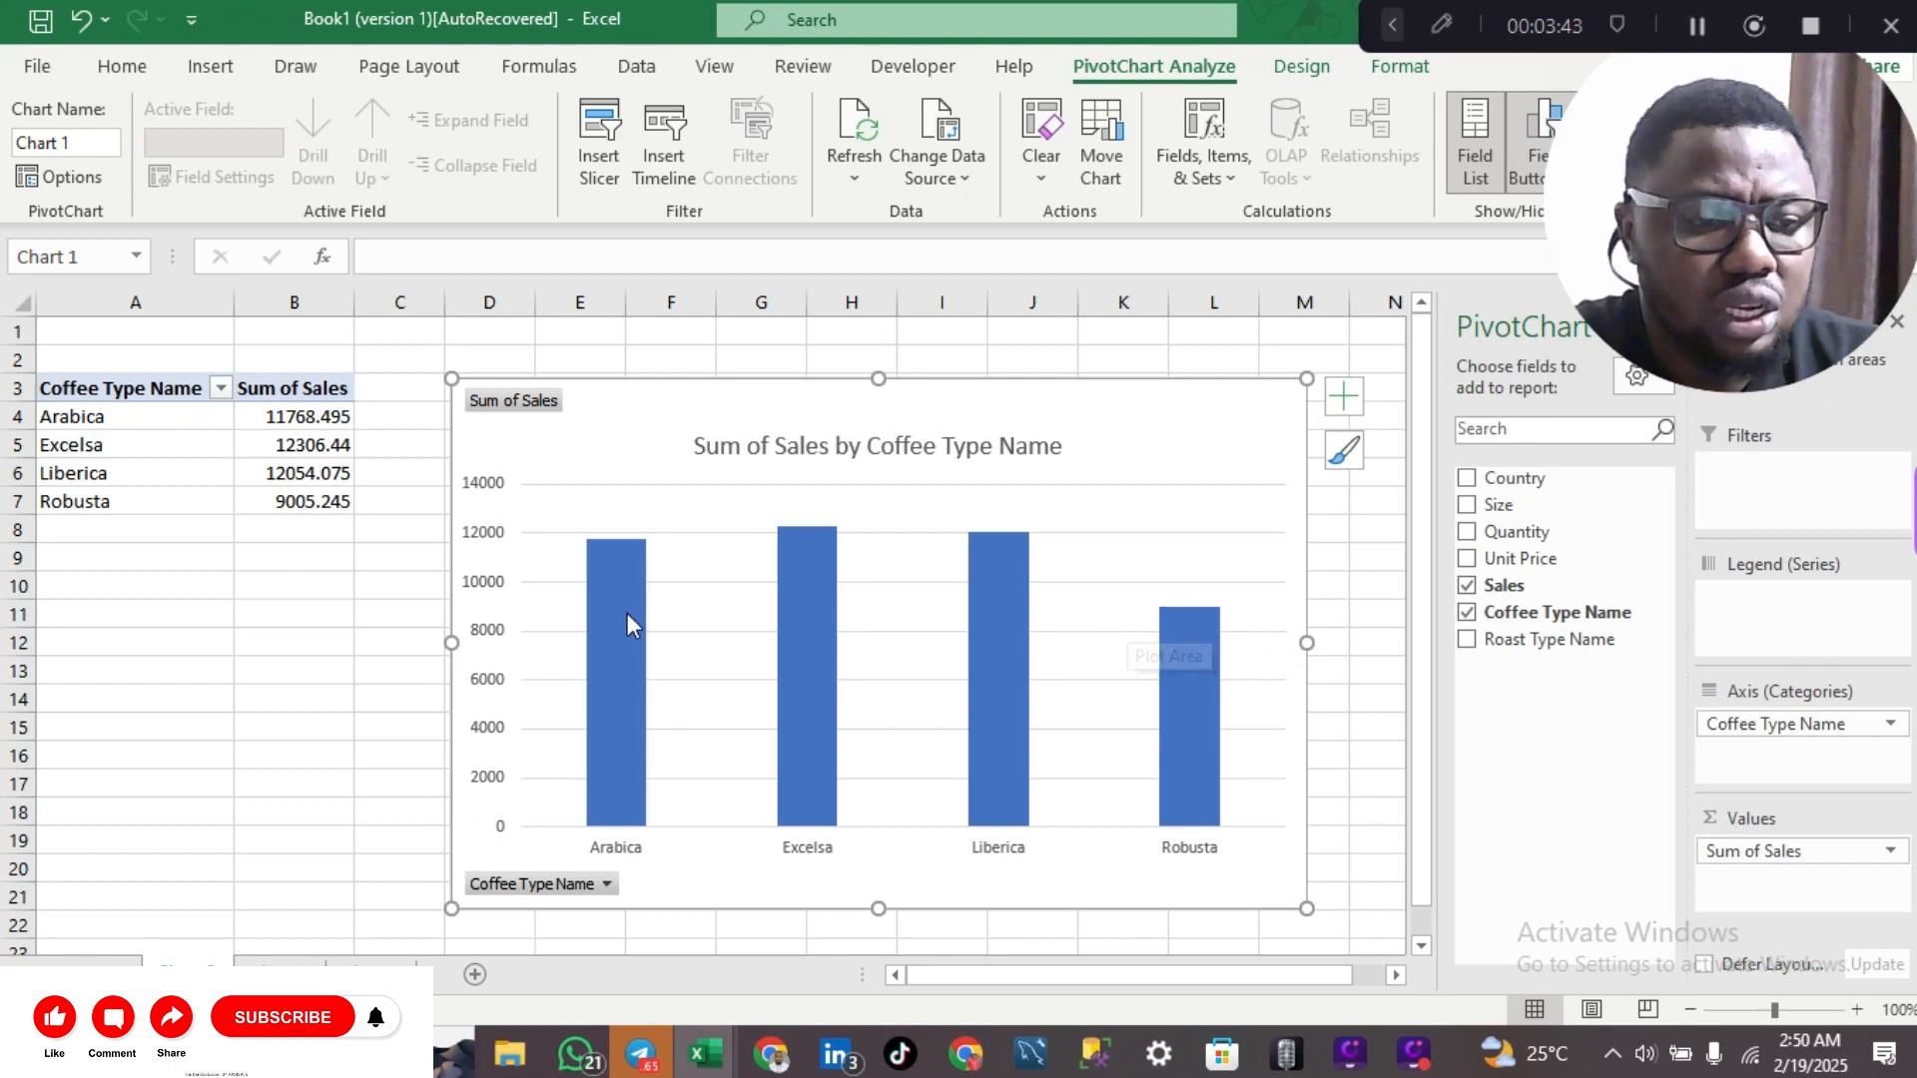
{"action": "mouse_move", "coordinate": [627, 613]}
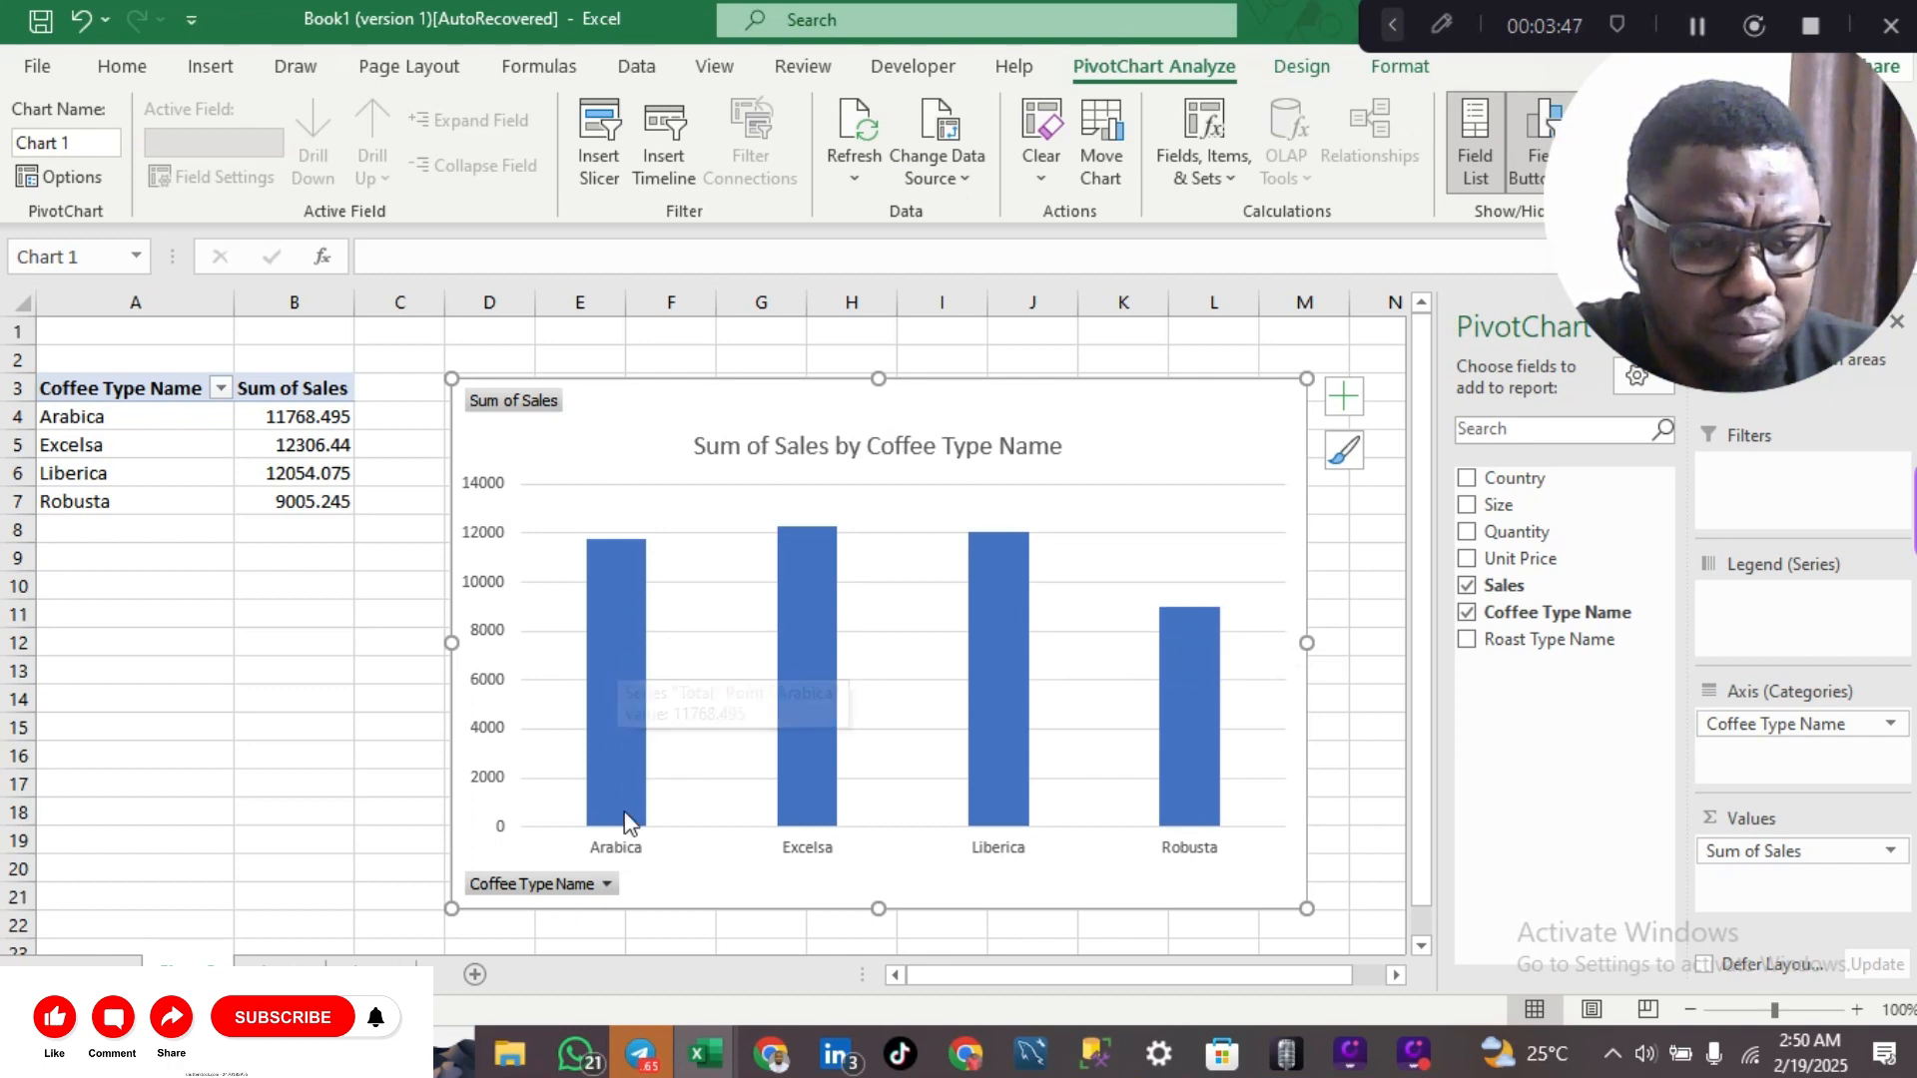
{"action": "mouse_move", "coordinate": [839, 795]}
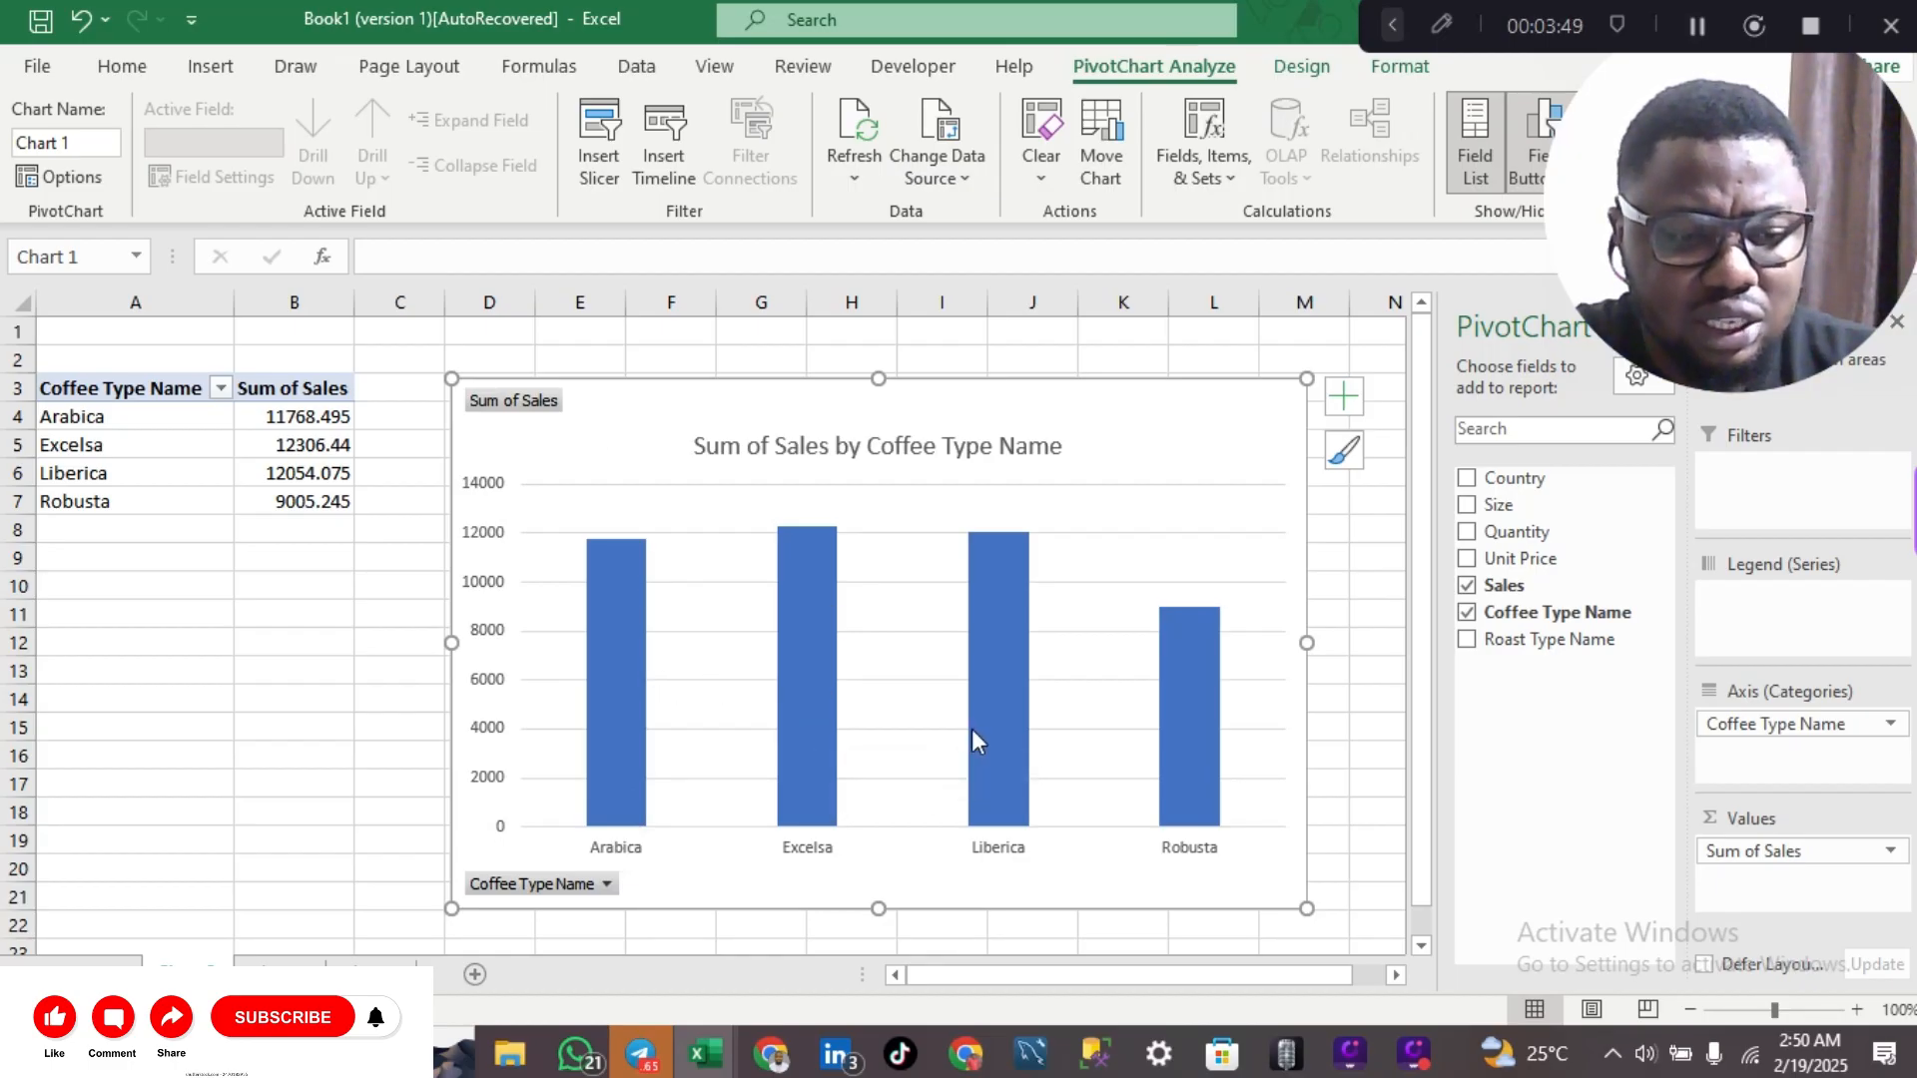
{"action": "mouse_move", "coordinate": [1187, 778]}
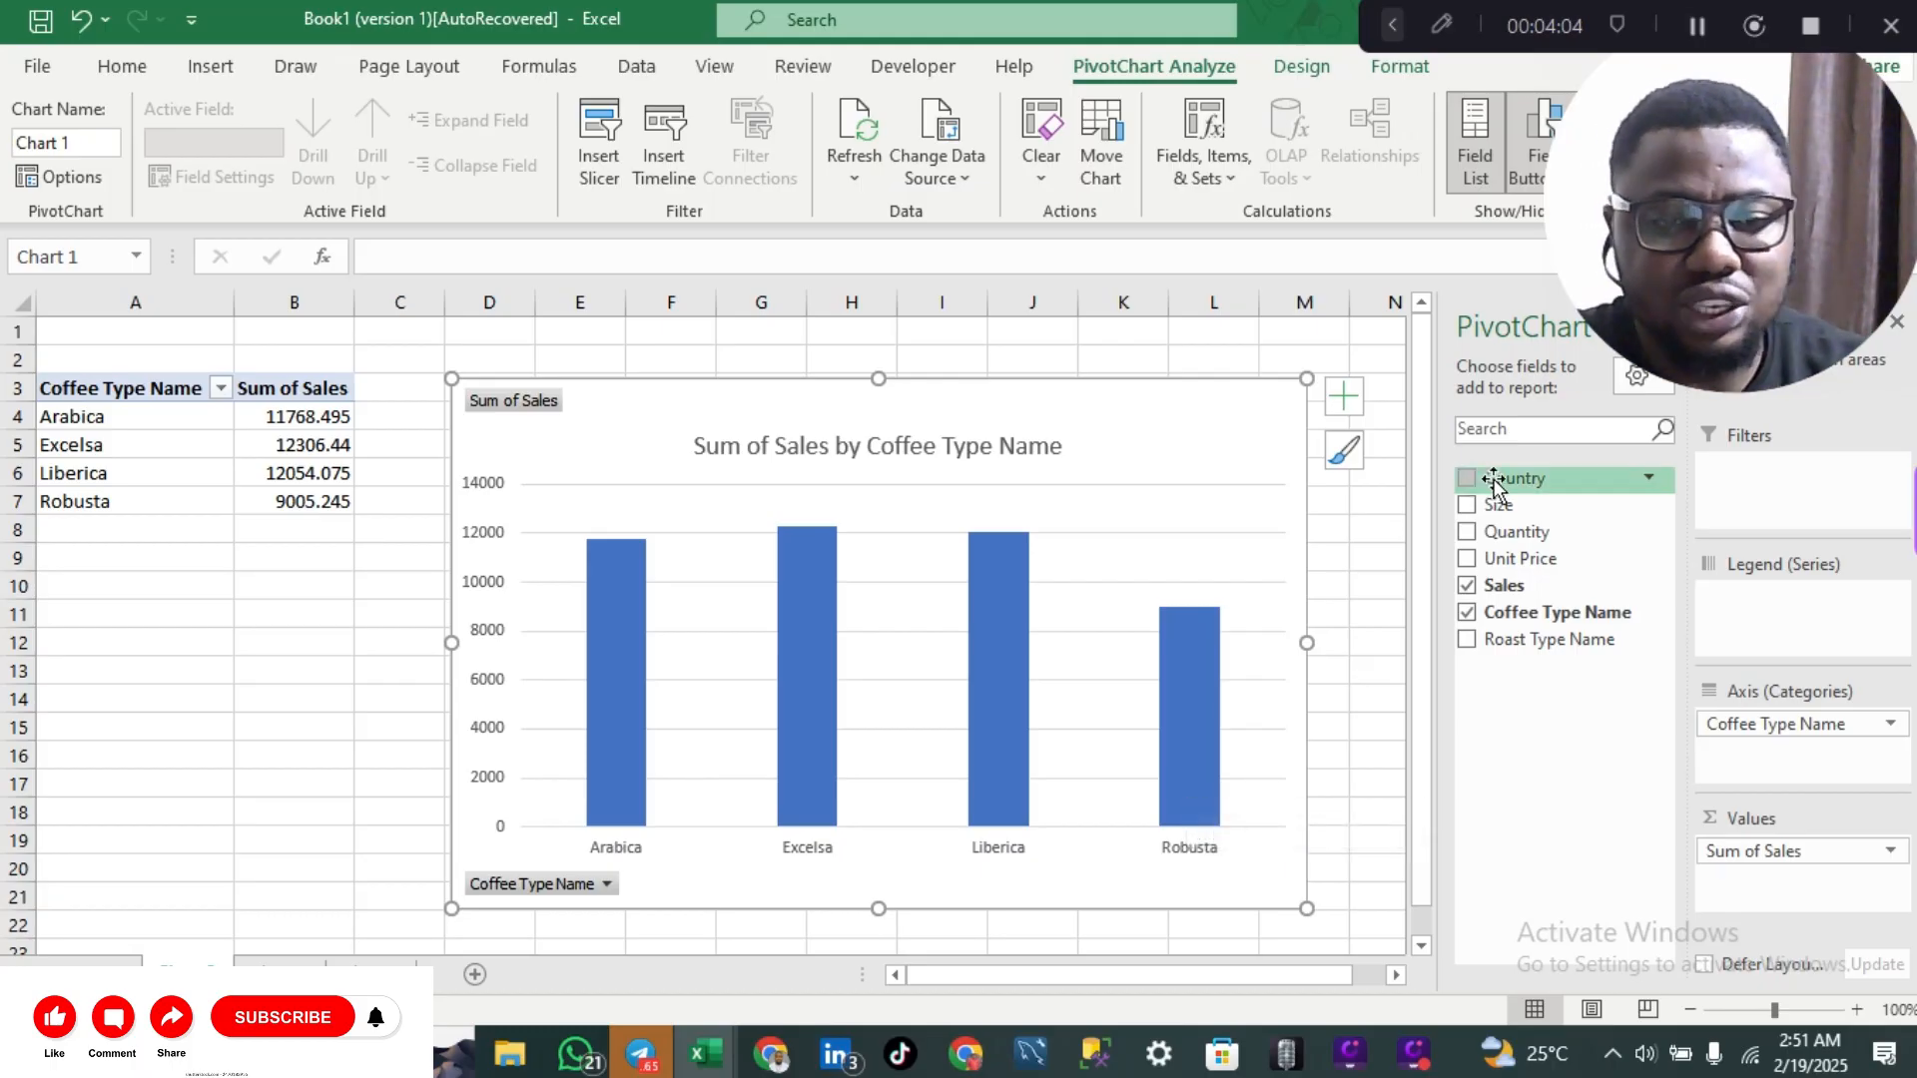
- Try Country as the pivot chart's legend series, inspect the split columns, and remove the field again
{"action": "left_click_drag", "start_coordinate": [1488, 482], "coordinate": [1809, 603]}
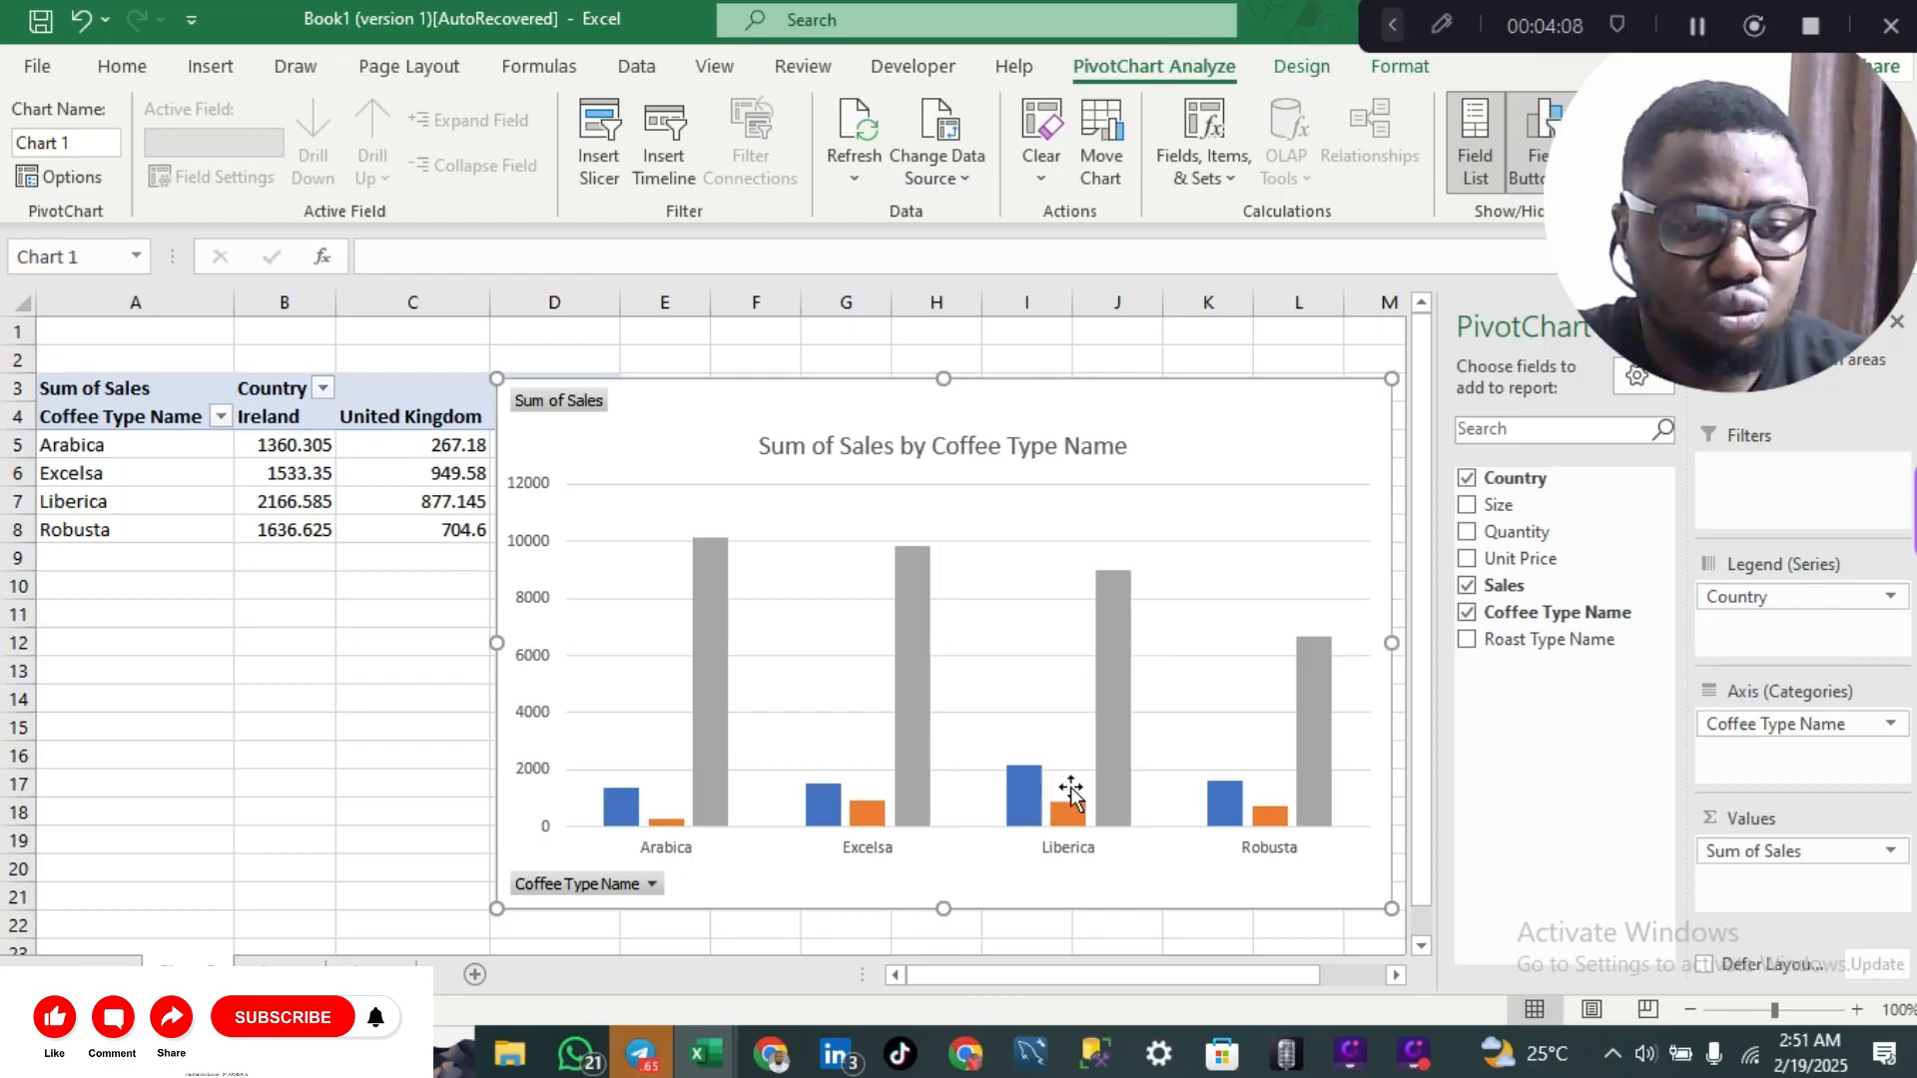
{"action": "mouse_move", "coordinate": [929, 726]}
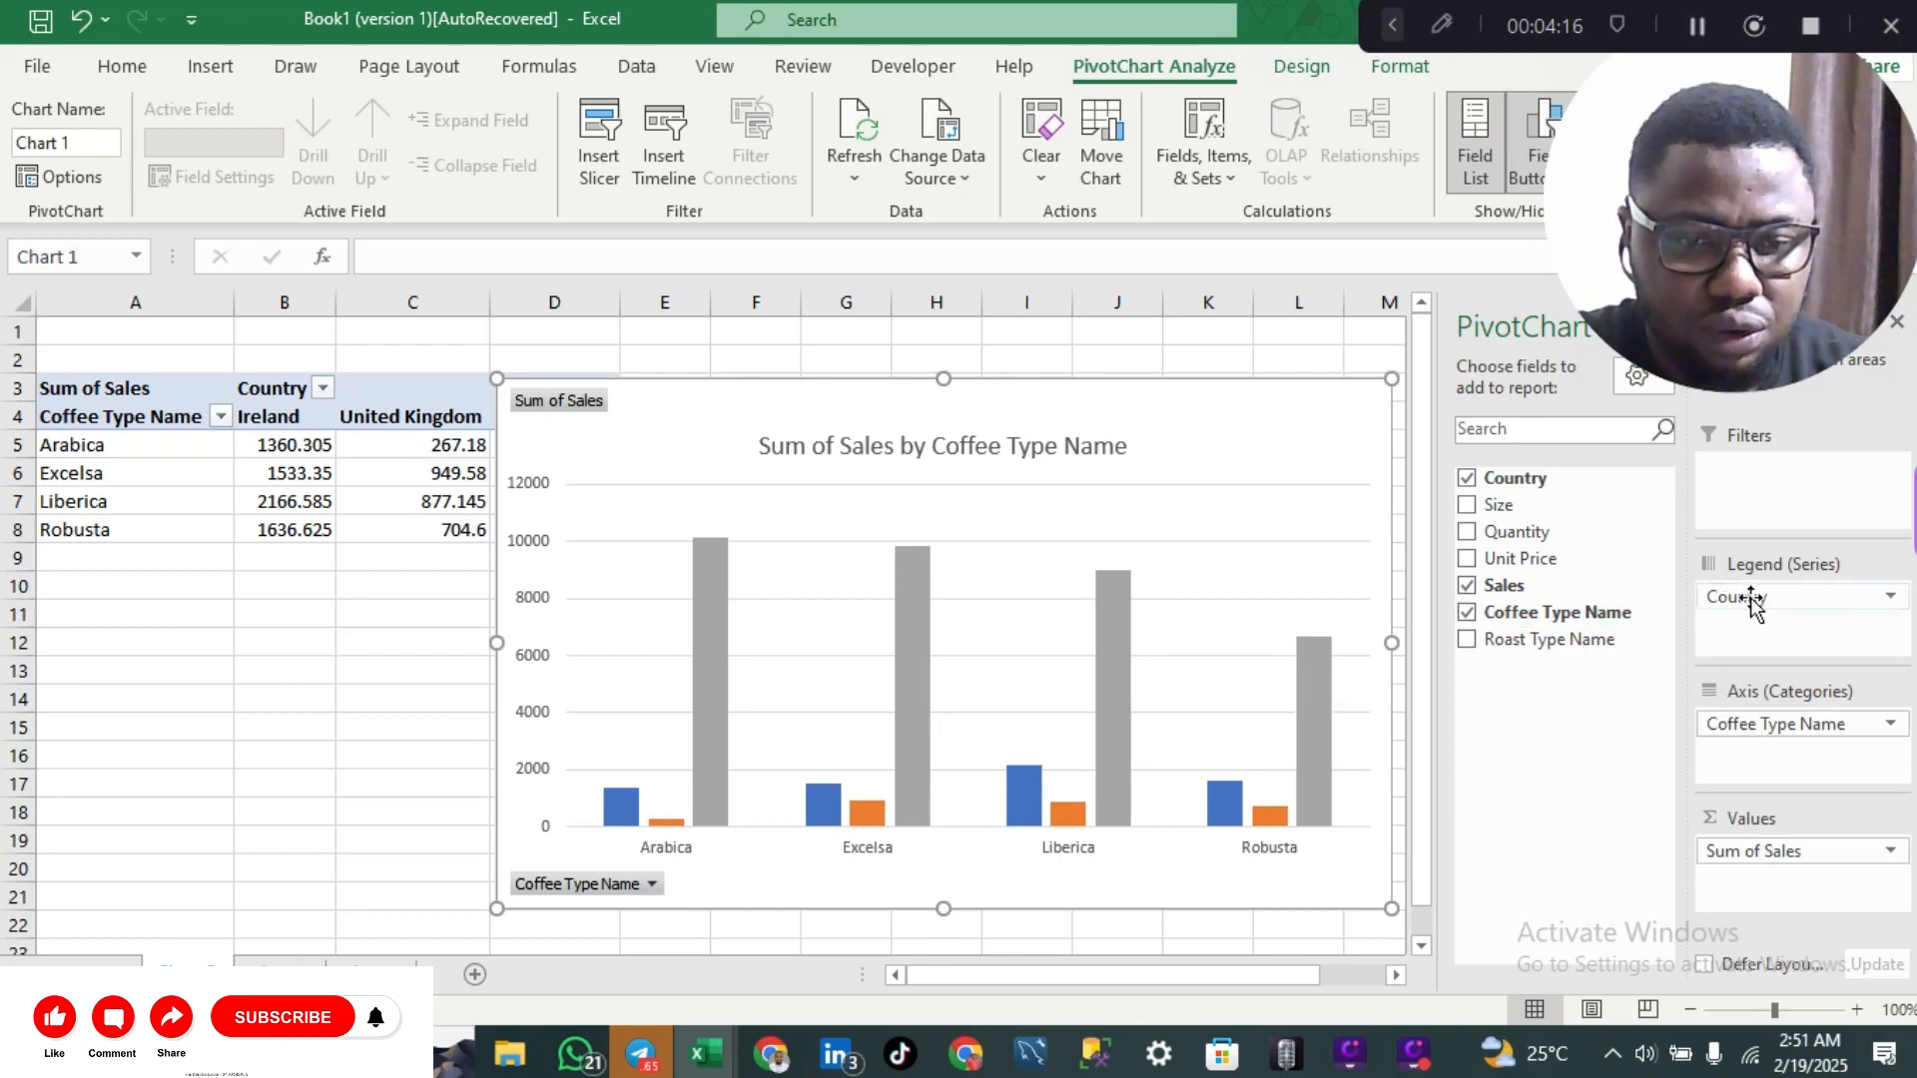
{"action": "left_click_drag", "start_coordinate": [1749, 599], "coordinate": [1518, 560]}
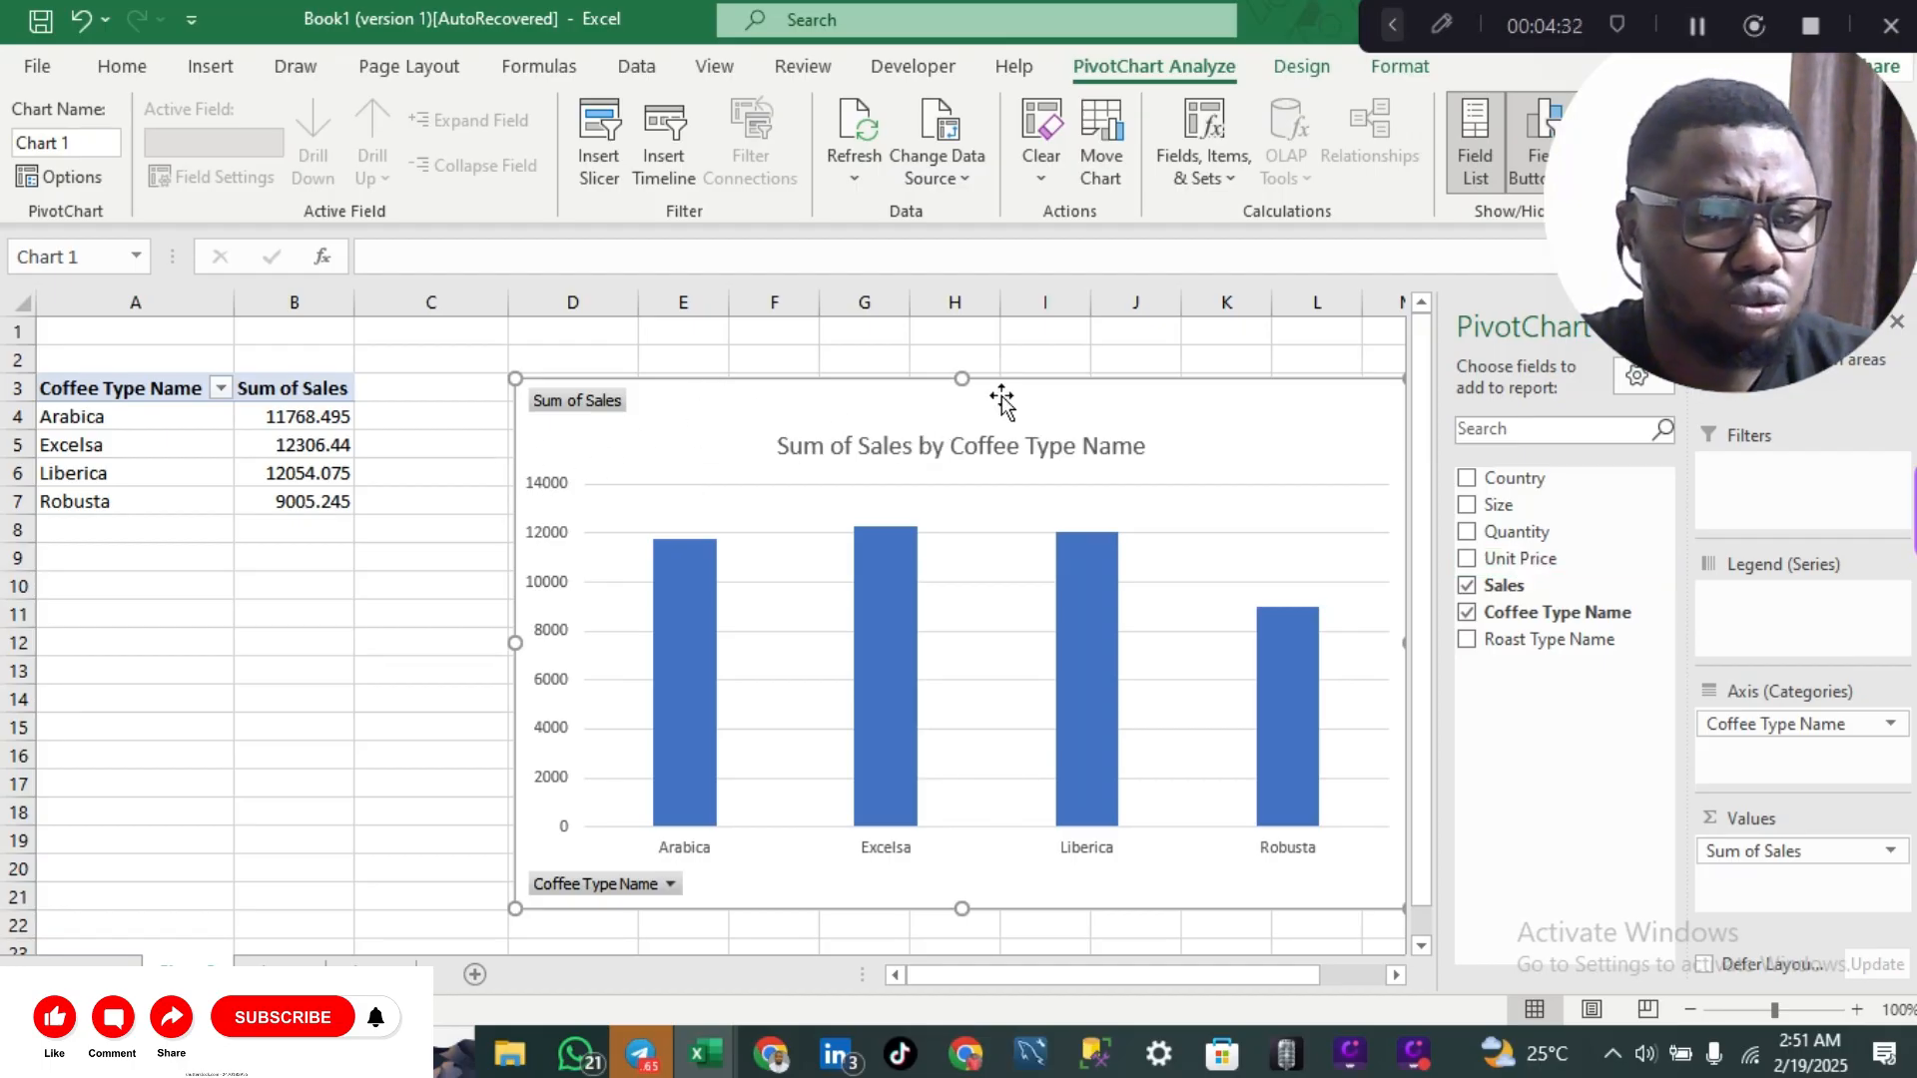
- Review the source table's rows on the data sheet and return to the pivot chart sheet
{"action": "left_click", "coordinate": [281, 974]}
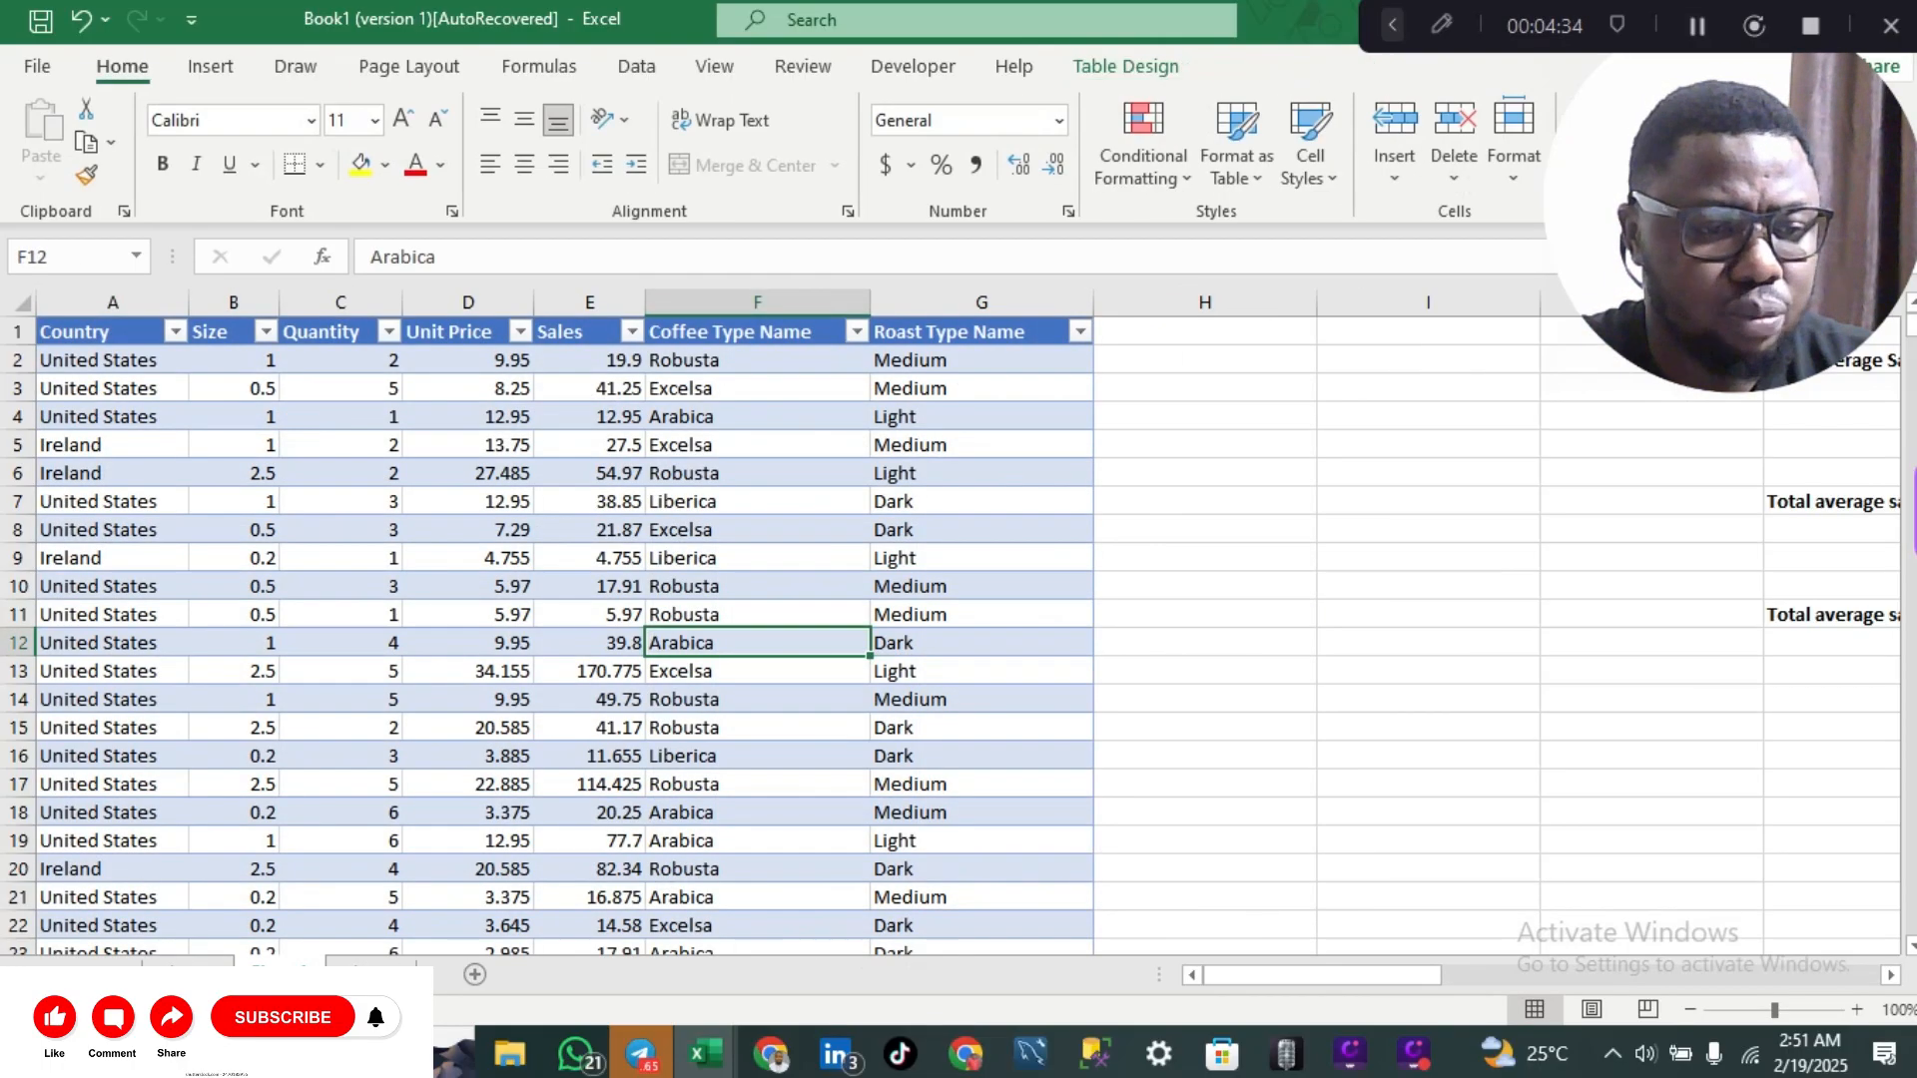
{"action": "scroll", "coordinate": [719, 738], "scroll_direction": "down", "scroll_amount": 8}
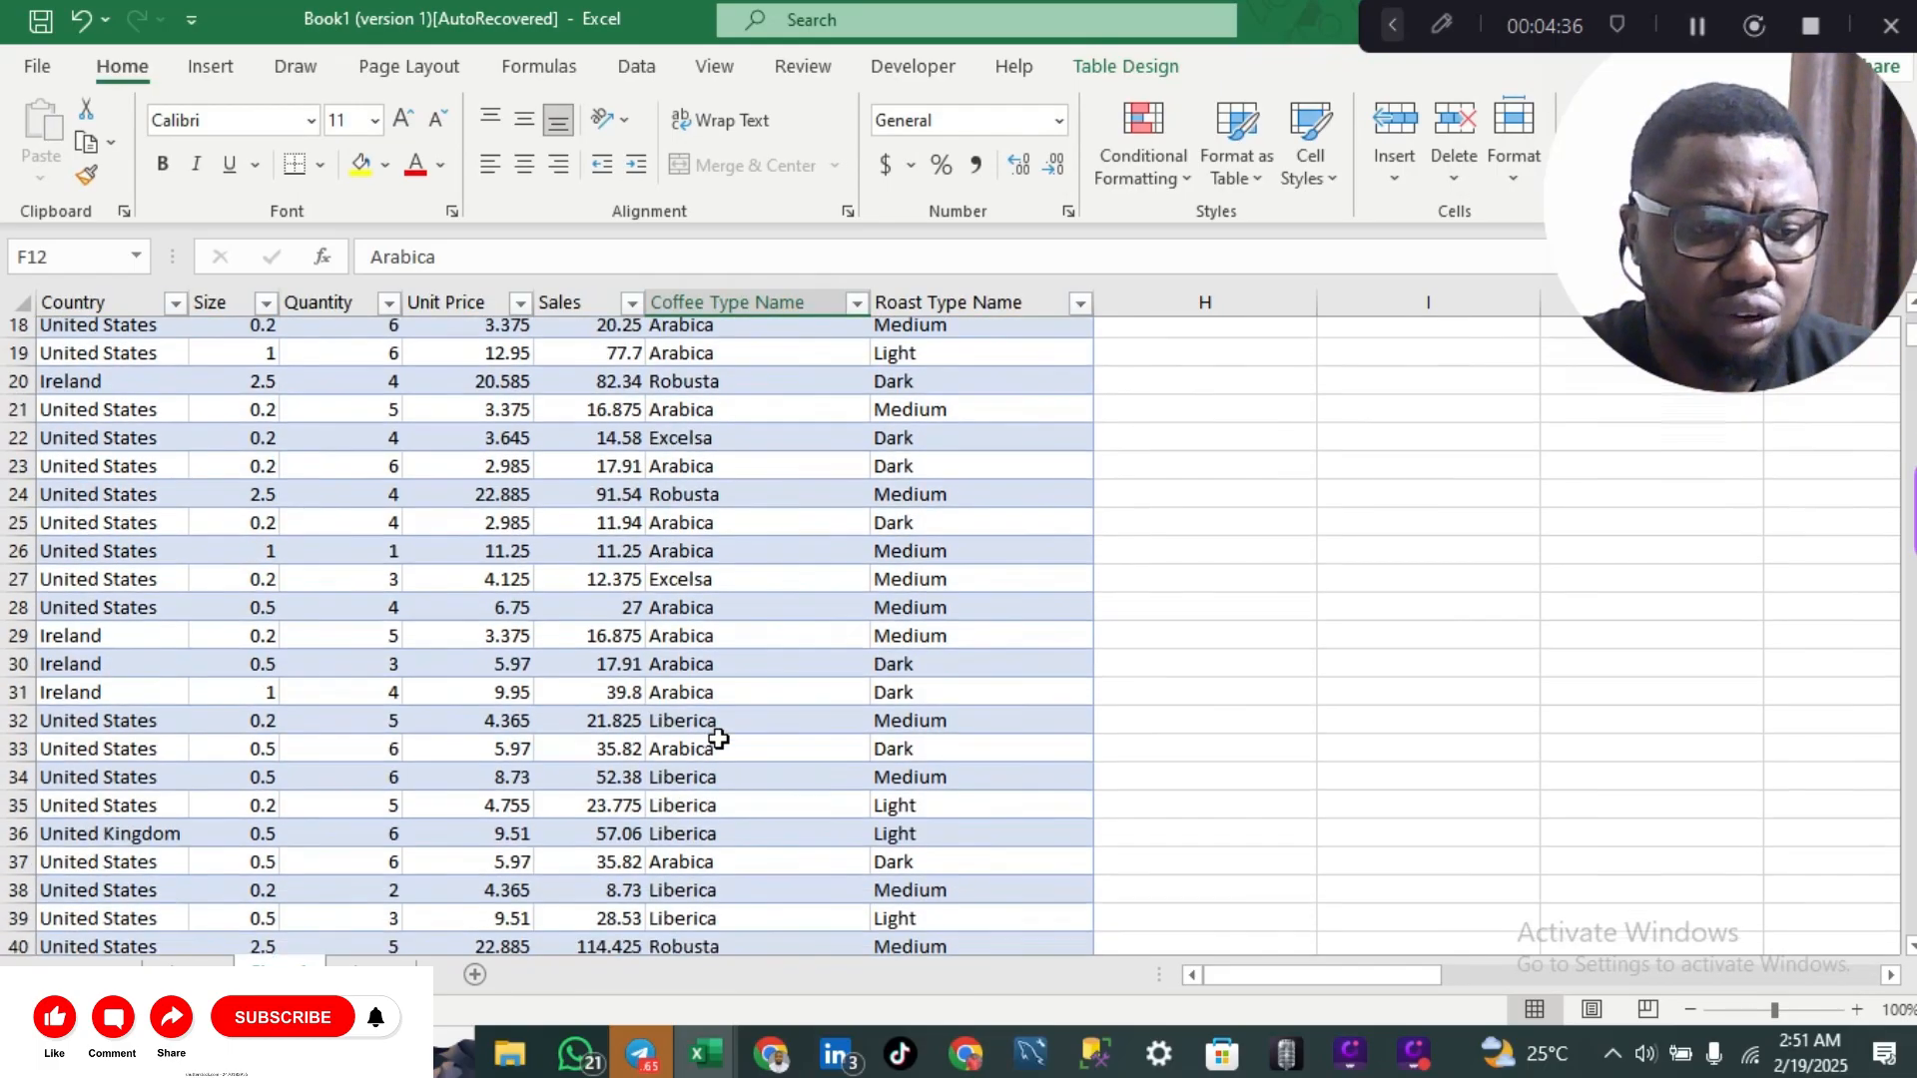
{"action": "scroll", "coordinate": [719, 737], "scroll_direction": "up", "scroll_amount": 8}
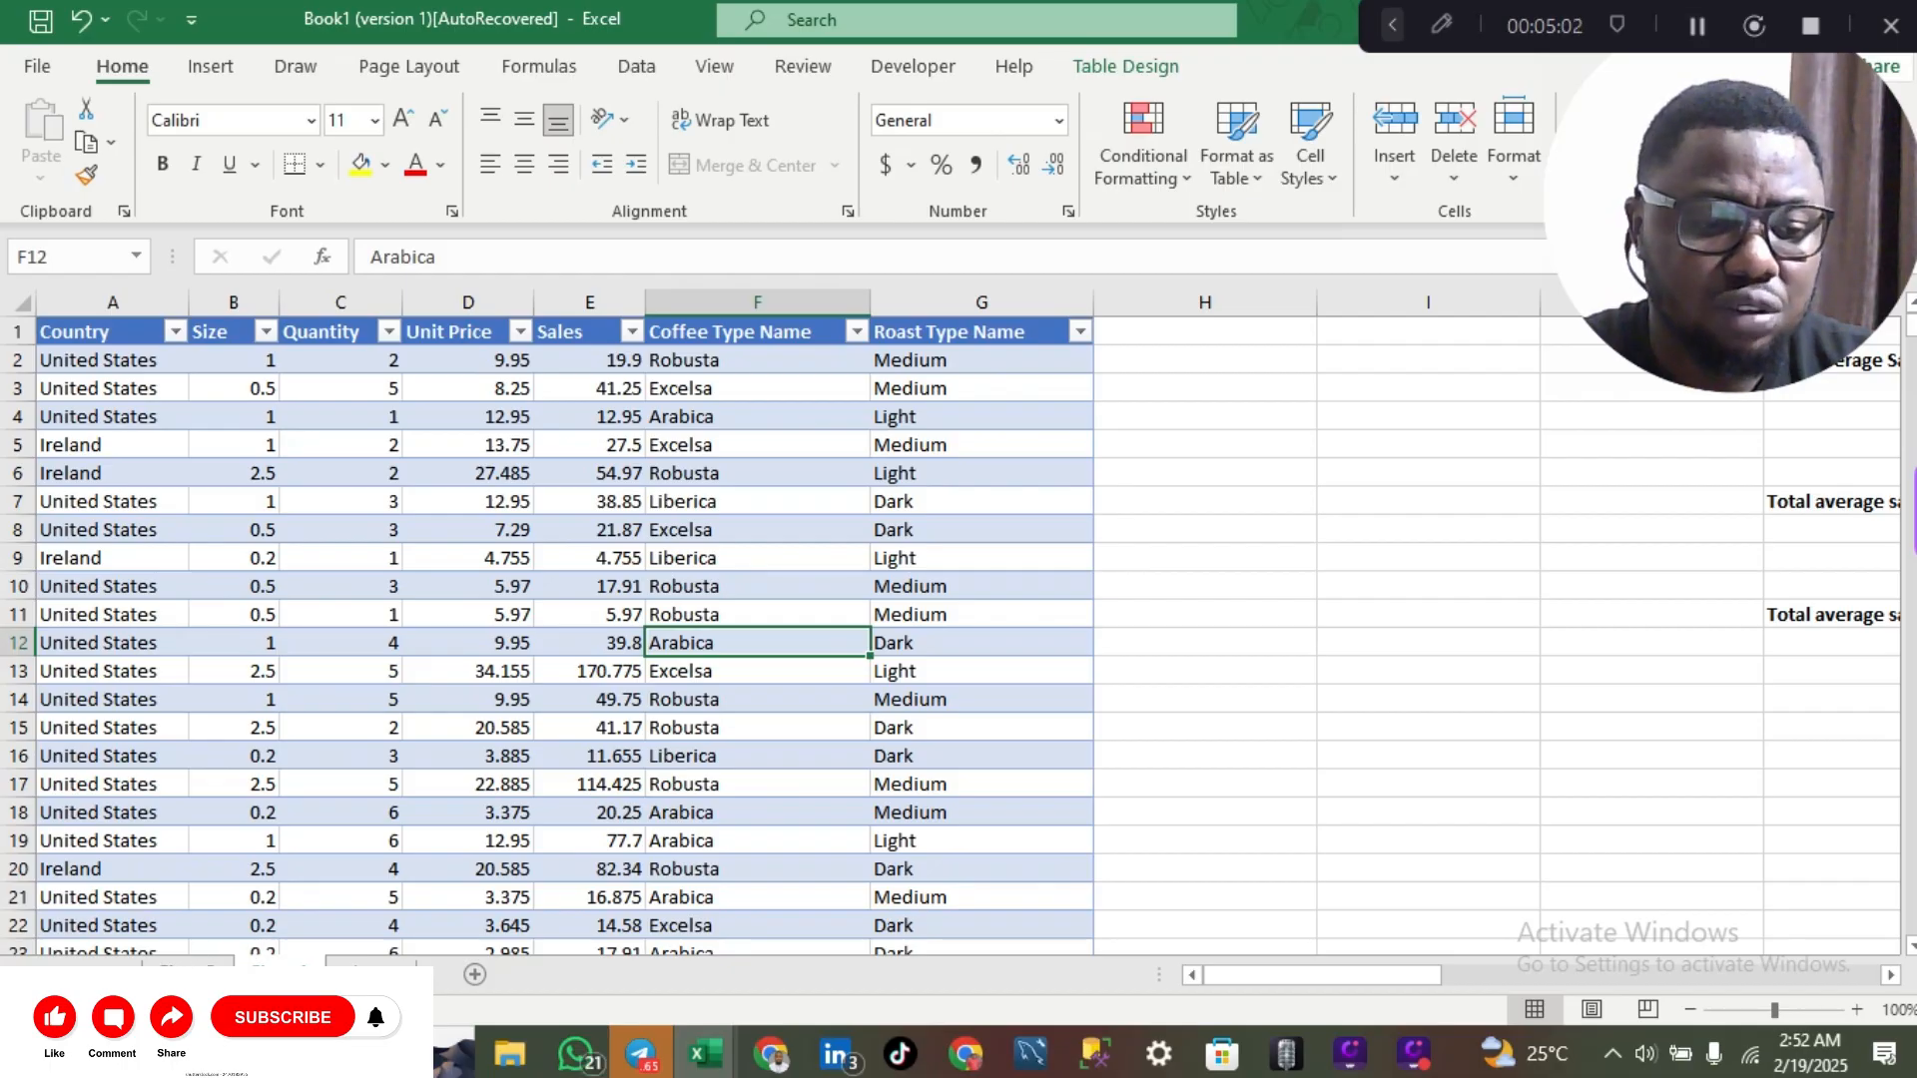
{"action": "left_click", "coordinate": [187, 973]}
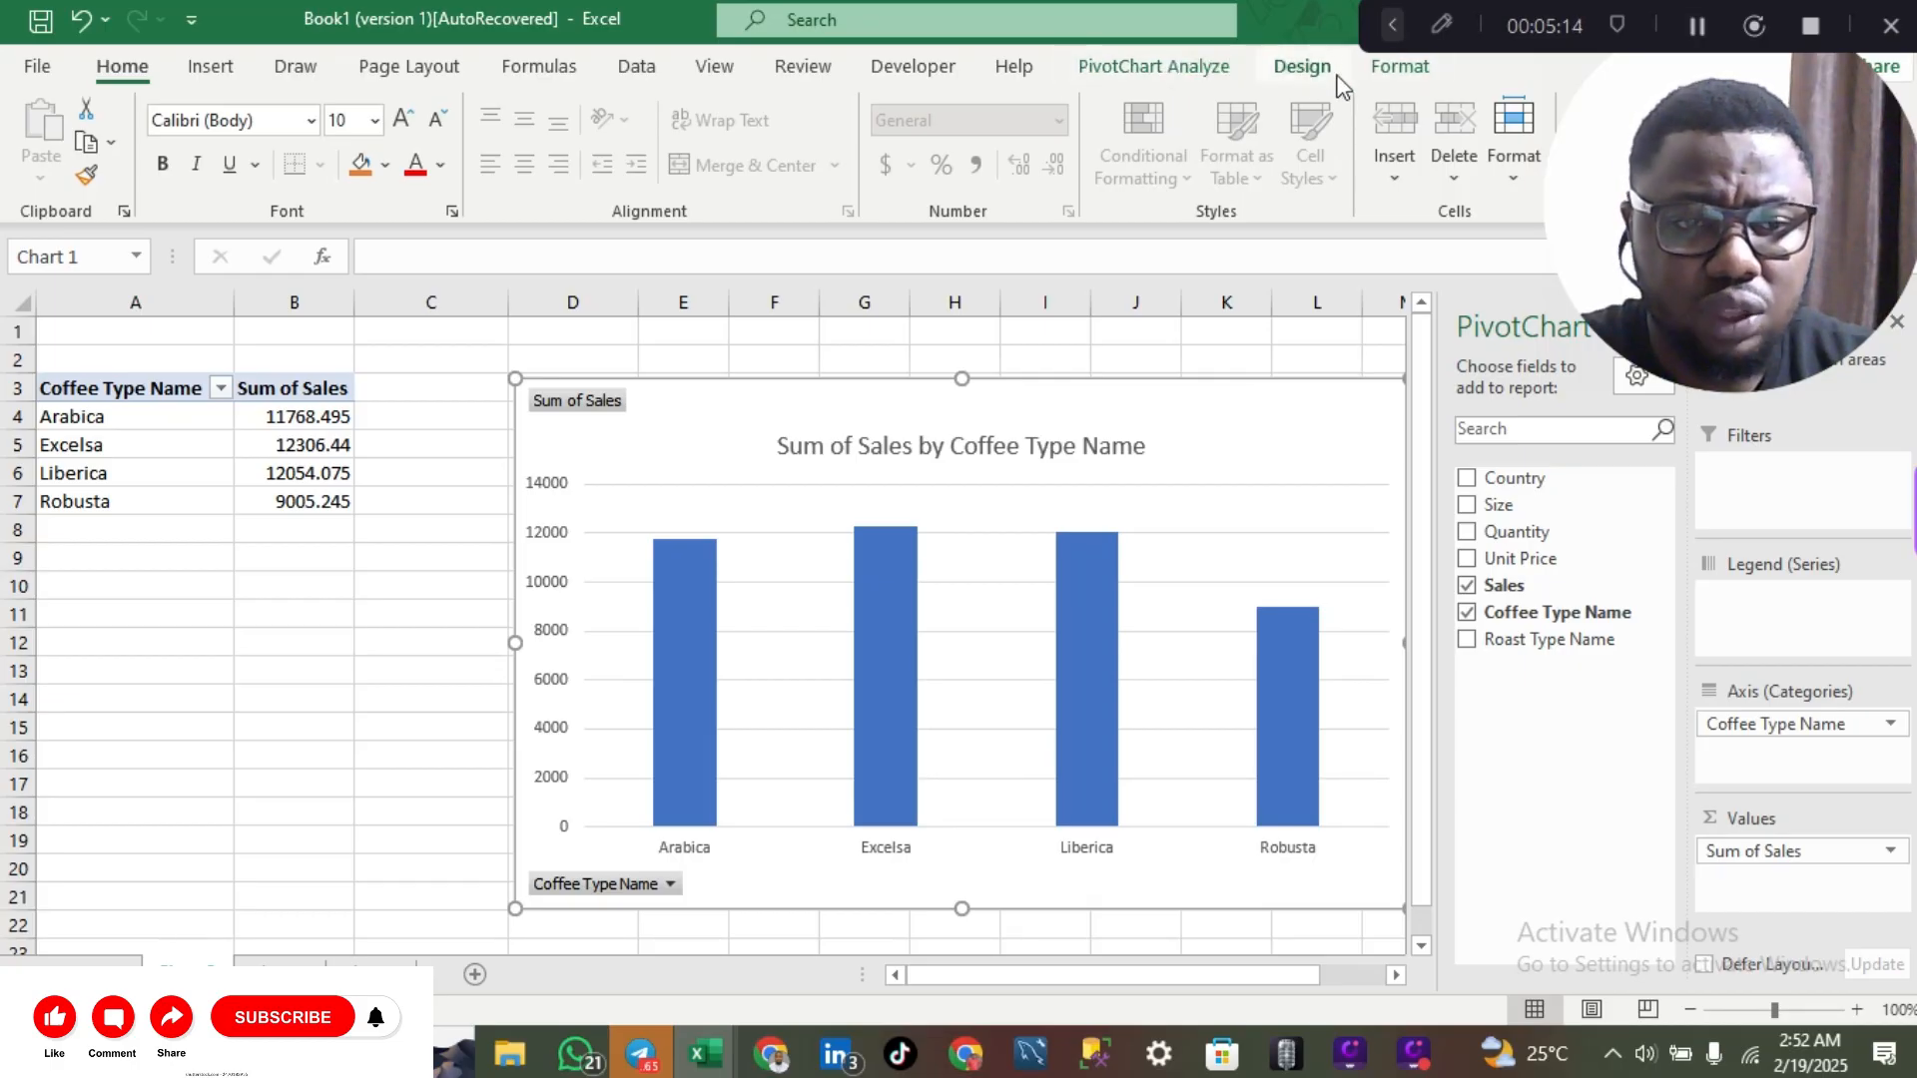
- Look through the pivot chart's style gallery and its analysis, formatting and design options
{"action": "left_click", "coordinate": [1302, 66]}
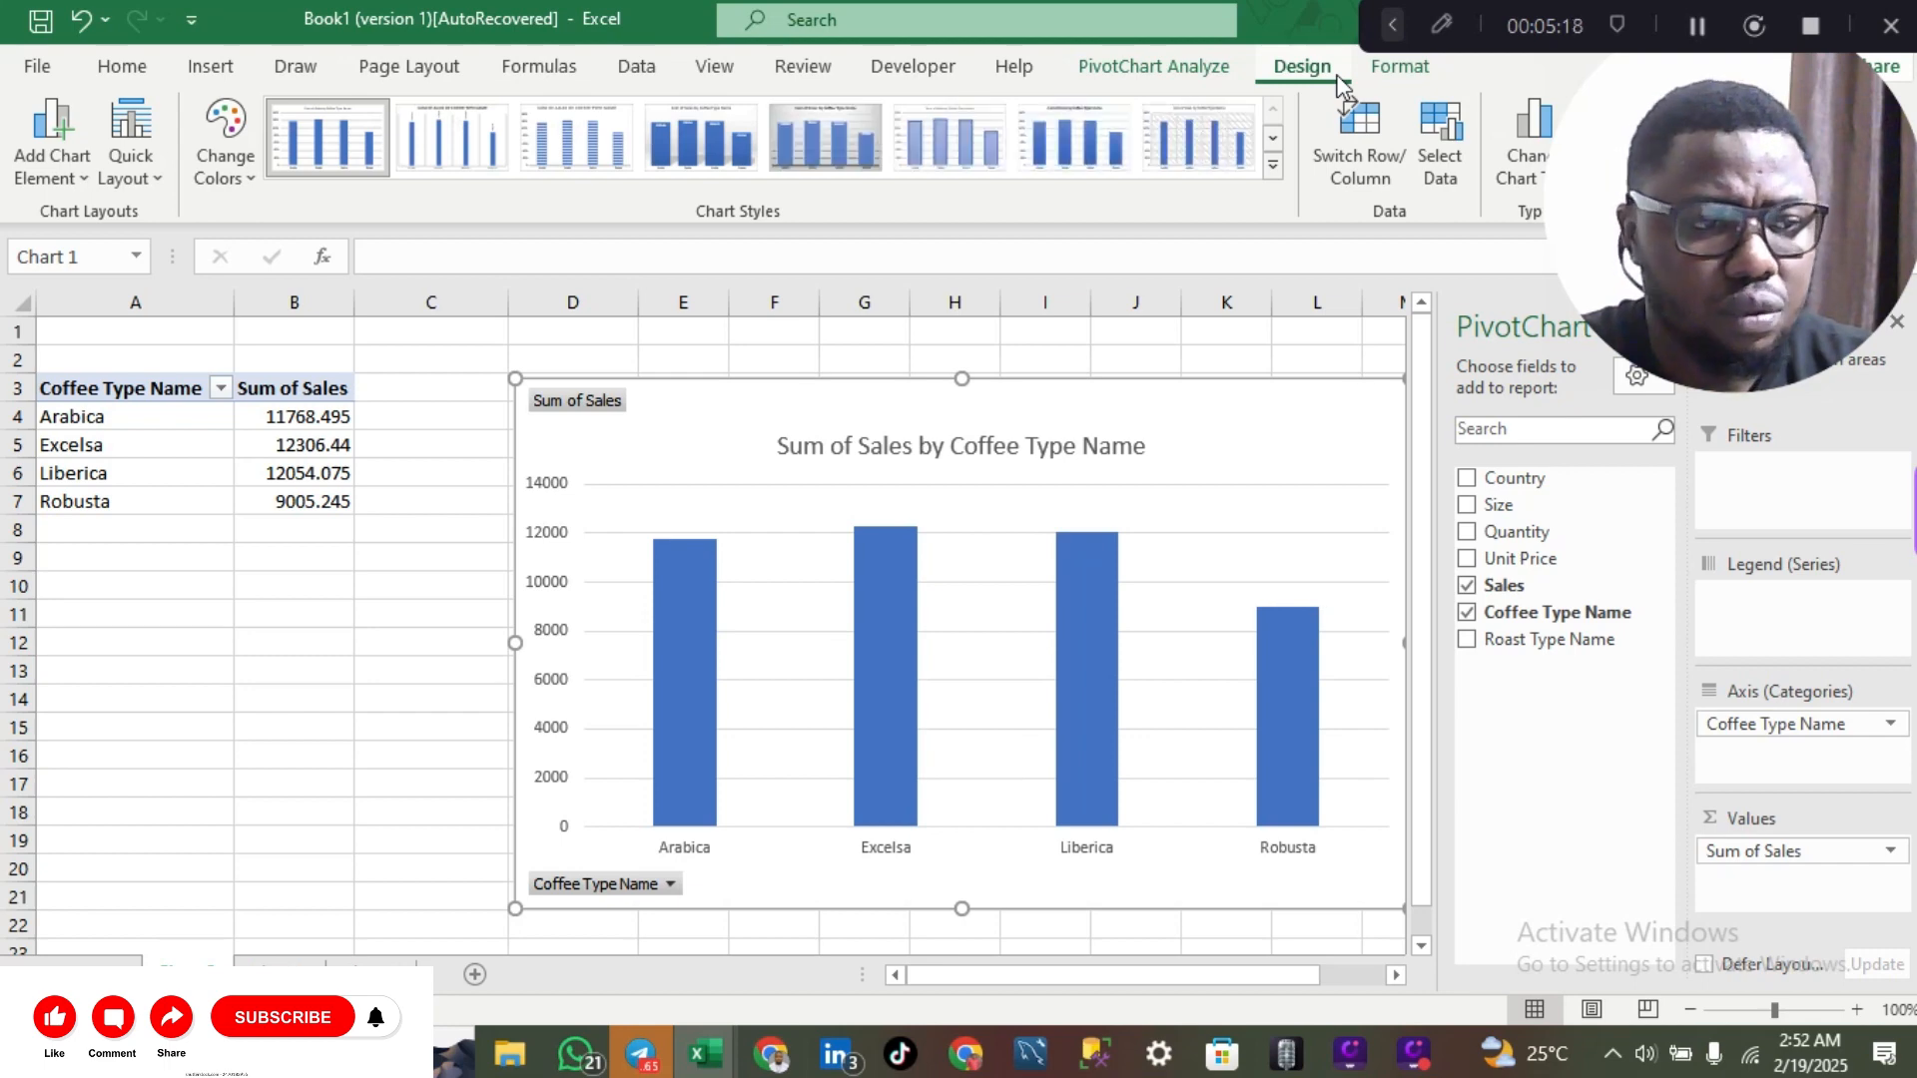
{"action": "left_click", "coordinate": [1274, 166]}
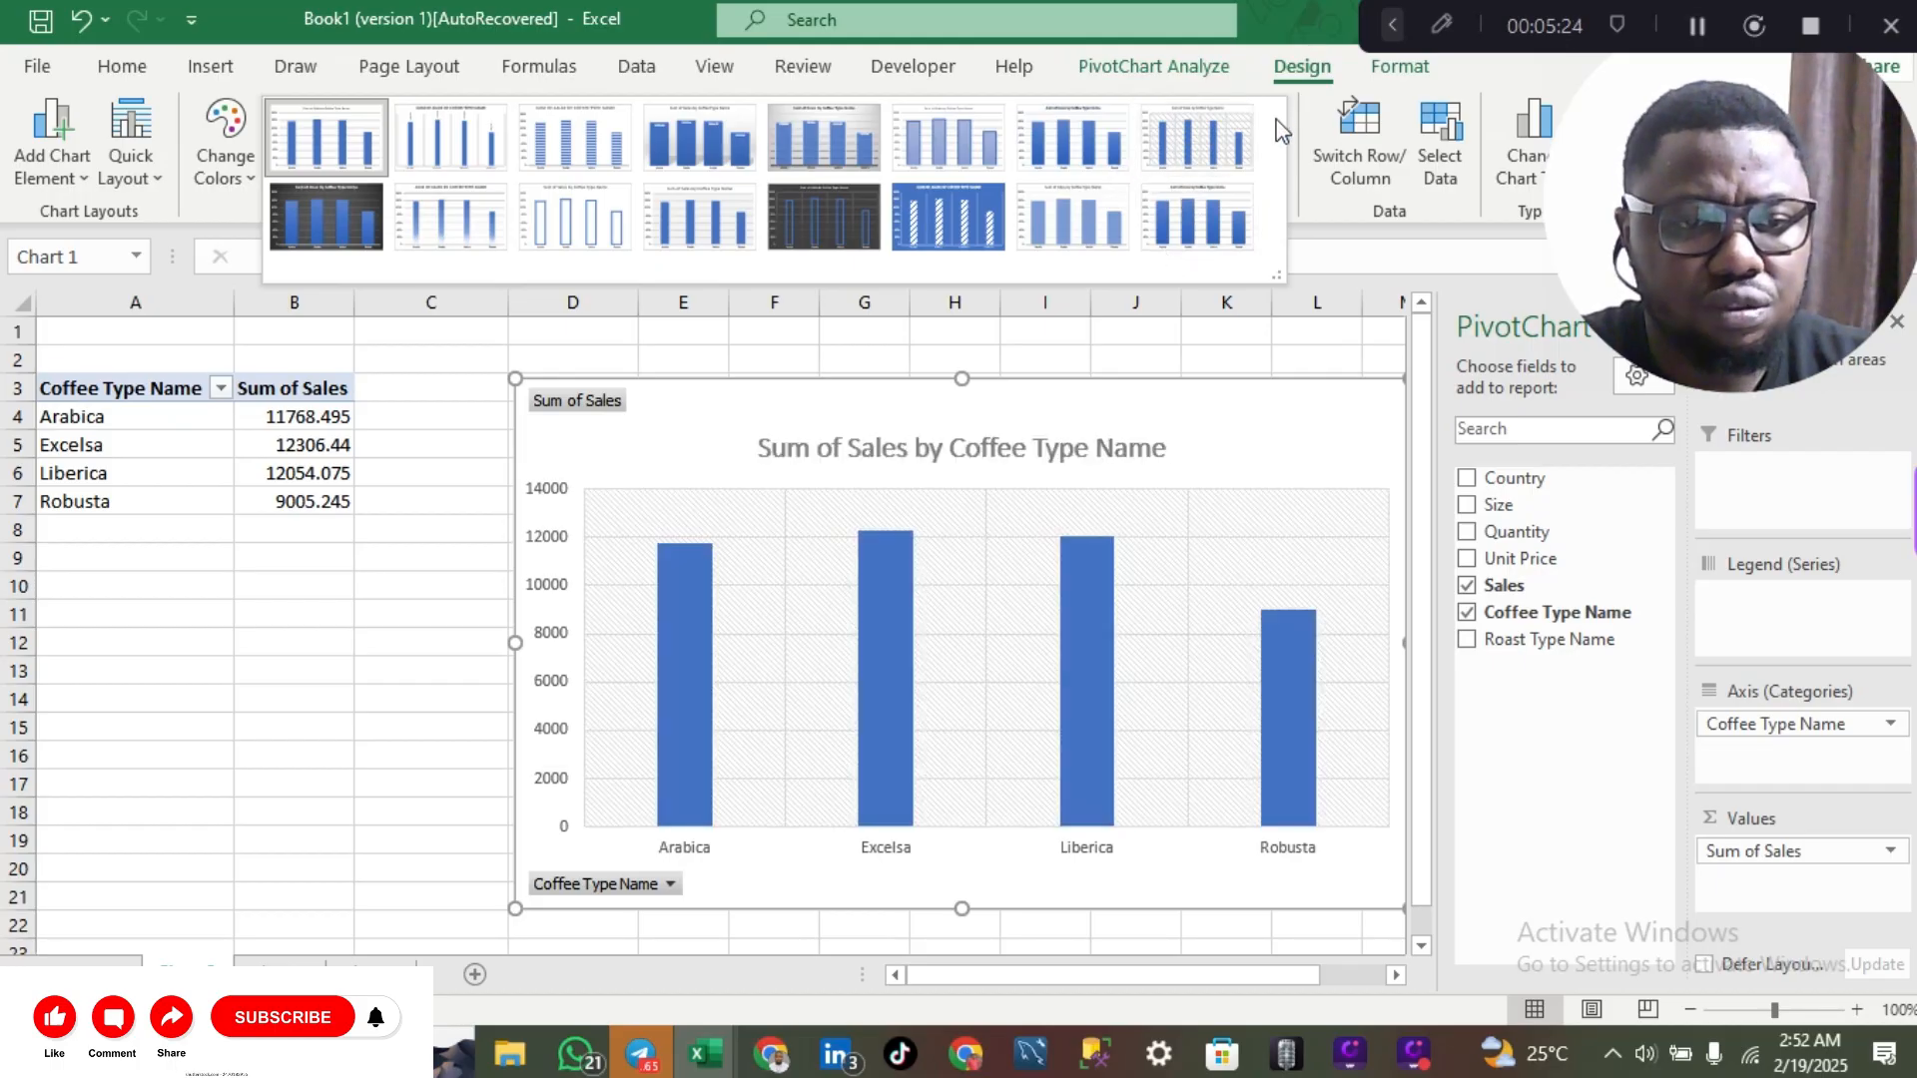
{"action": "left_click", "coordinate": [1180, 80]}
{"action": "left_click", "coordinate": [1179, 79]}
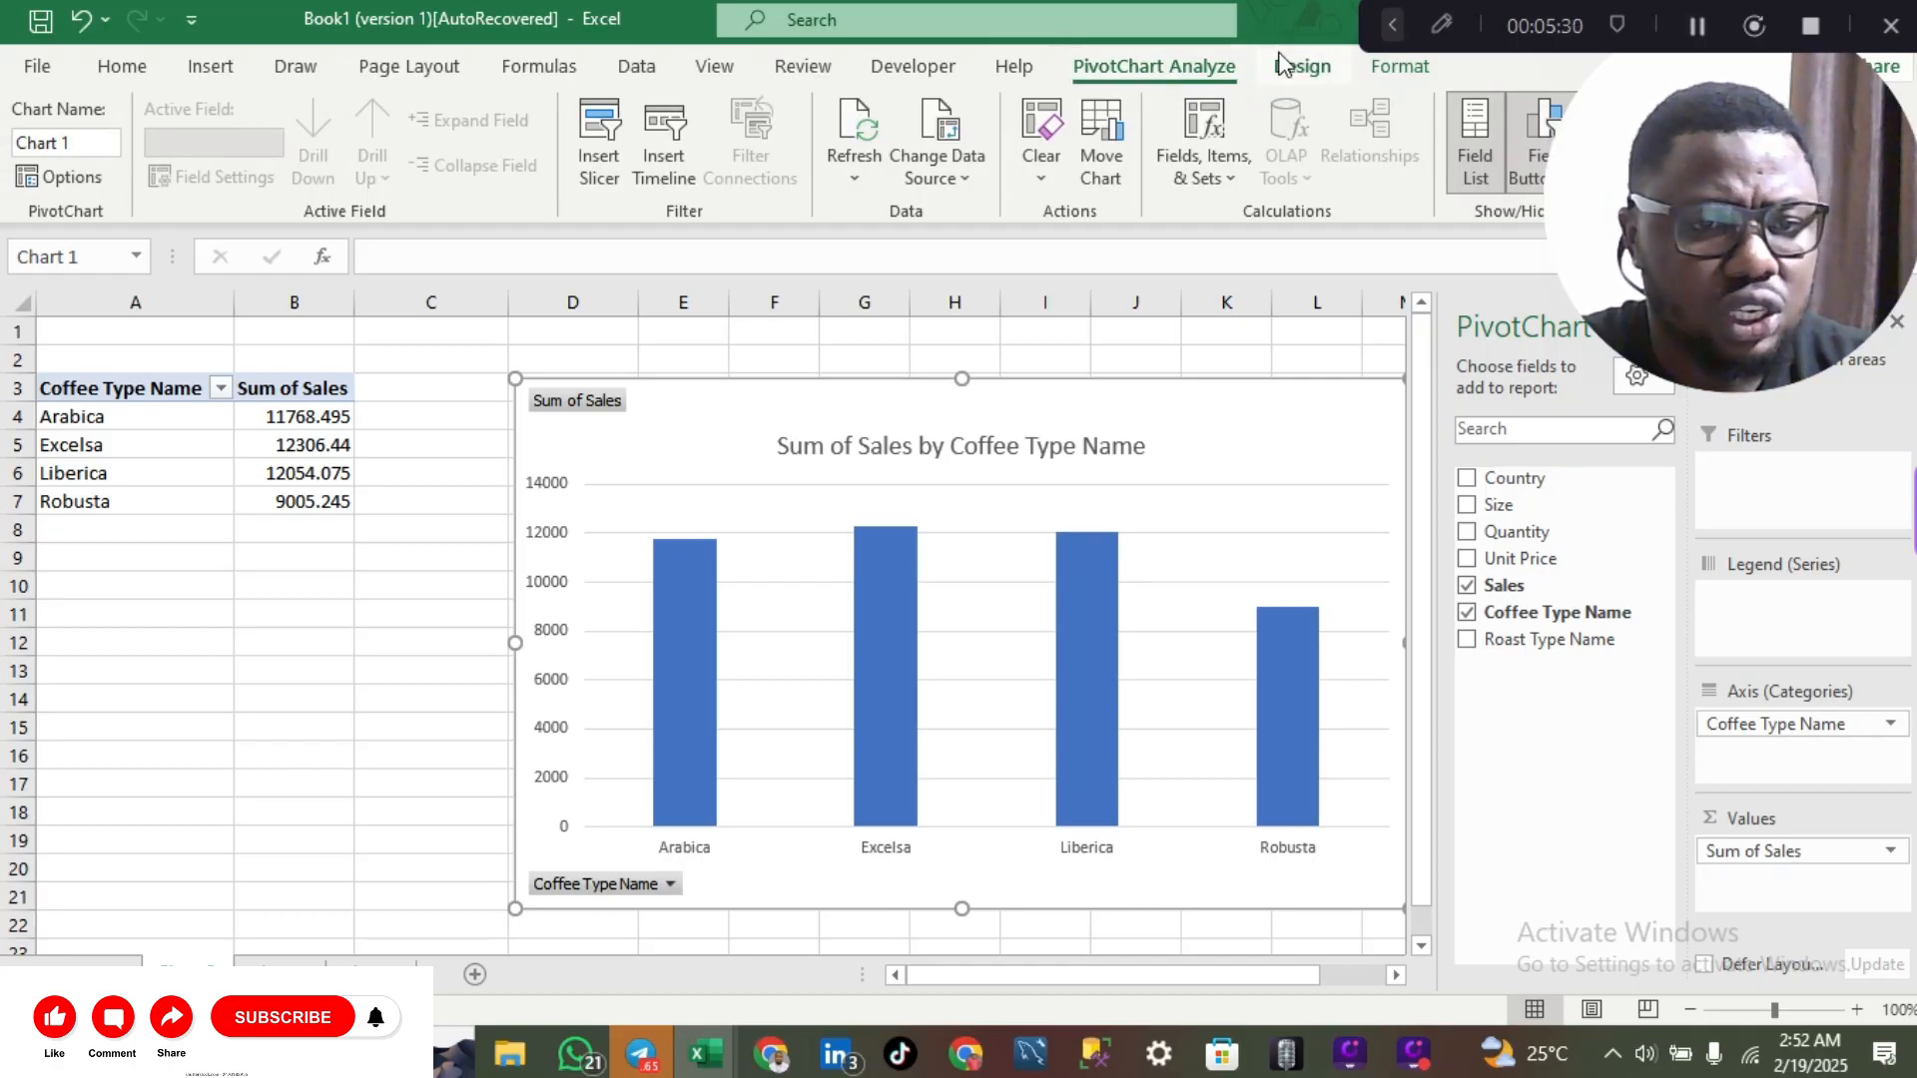
{"action": "left_click", "coordinate": [1381, 69]}
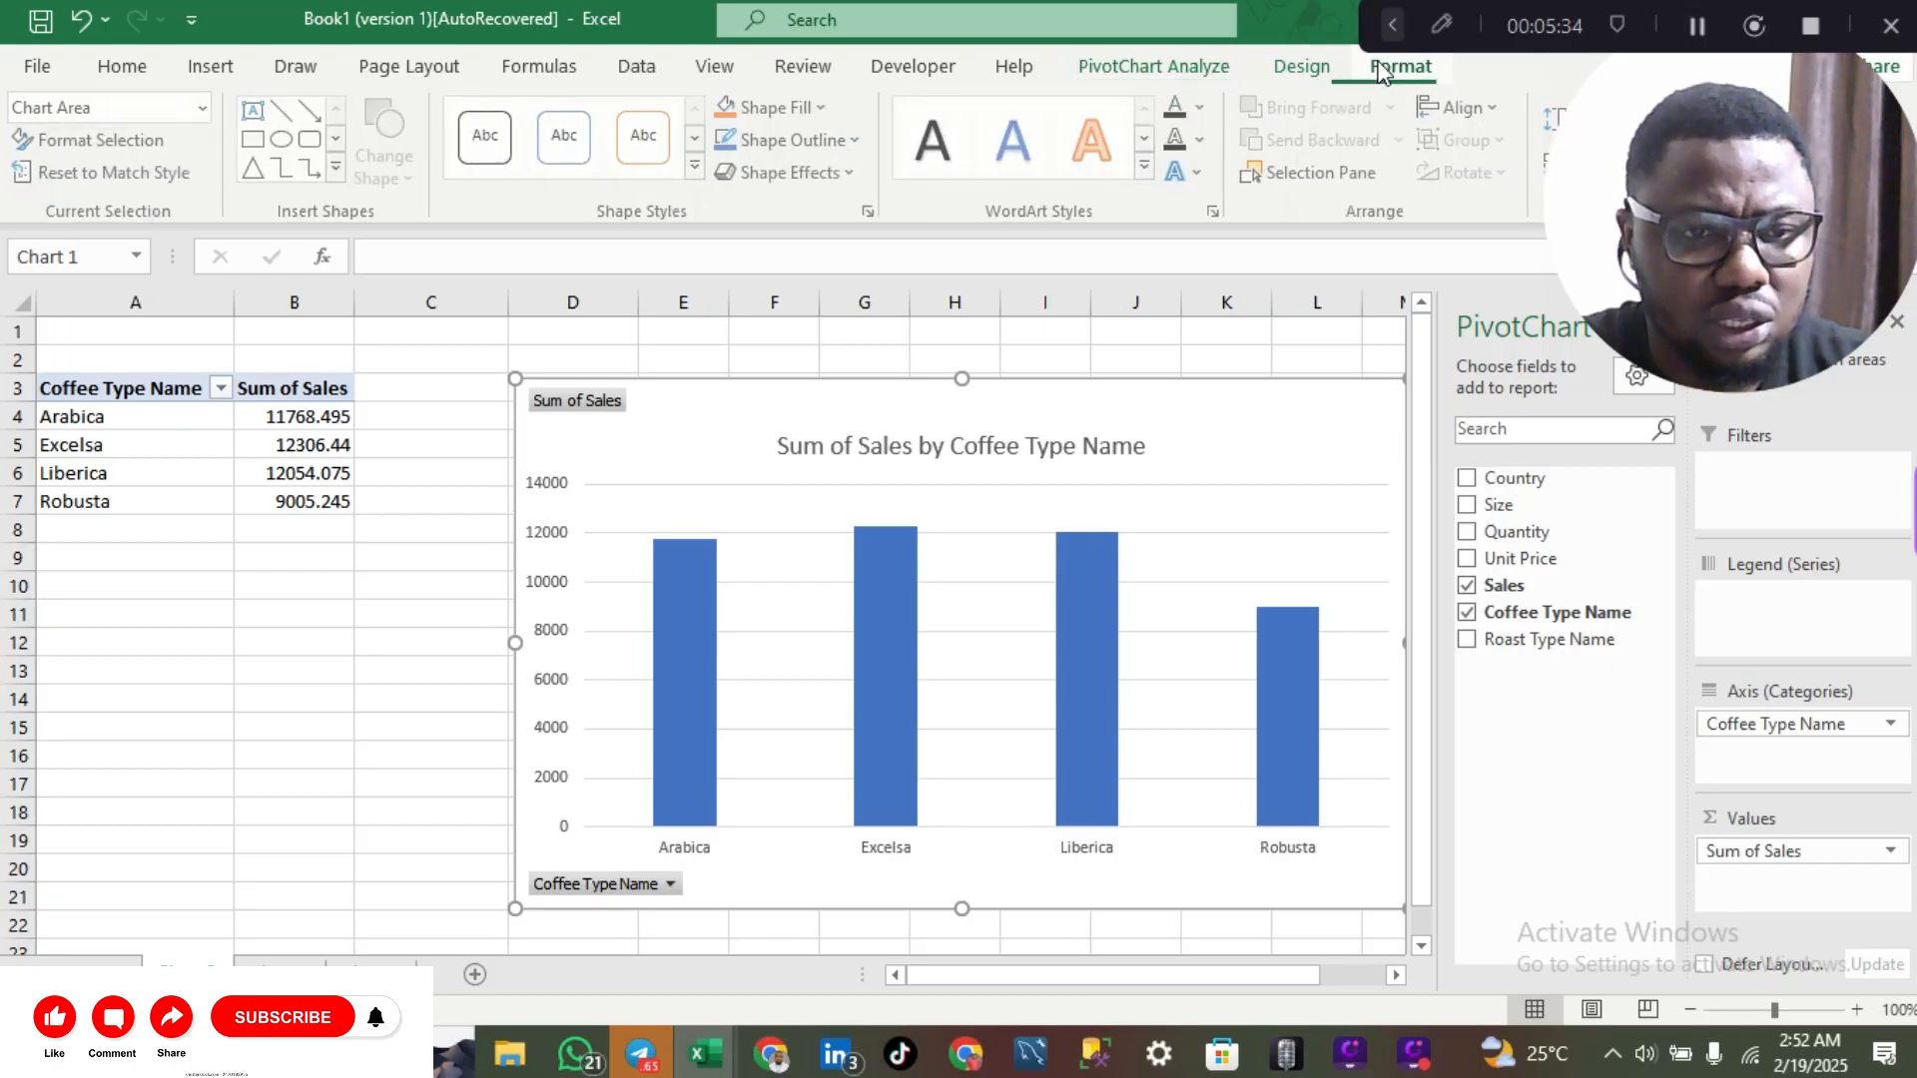
{"action": "left_click", "coordinate": [1288, 68]}
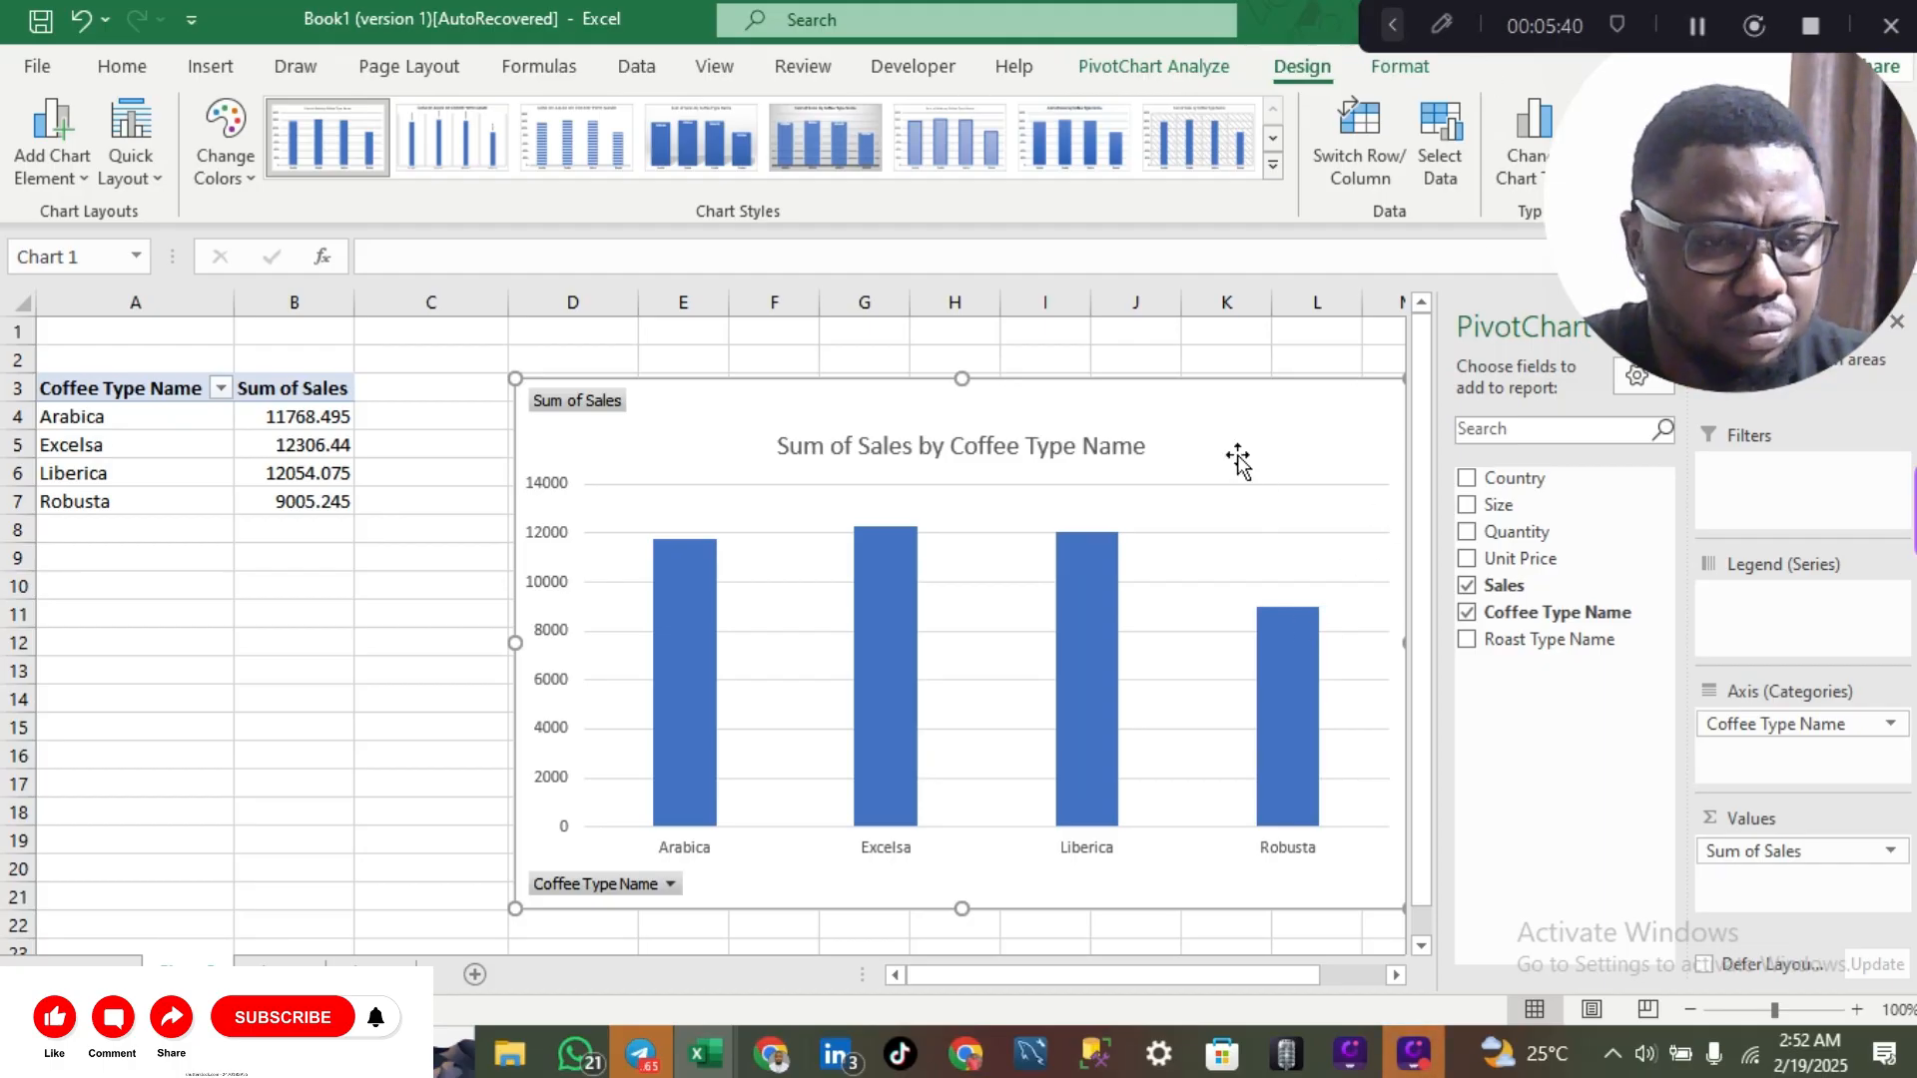
- Move the pivot chart left over the edge of the pivot table and browse its available chart styles
{"action": "left_click_drag", "start_coordinate": [1236, 450], "coordinate": [1029, 459]}
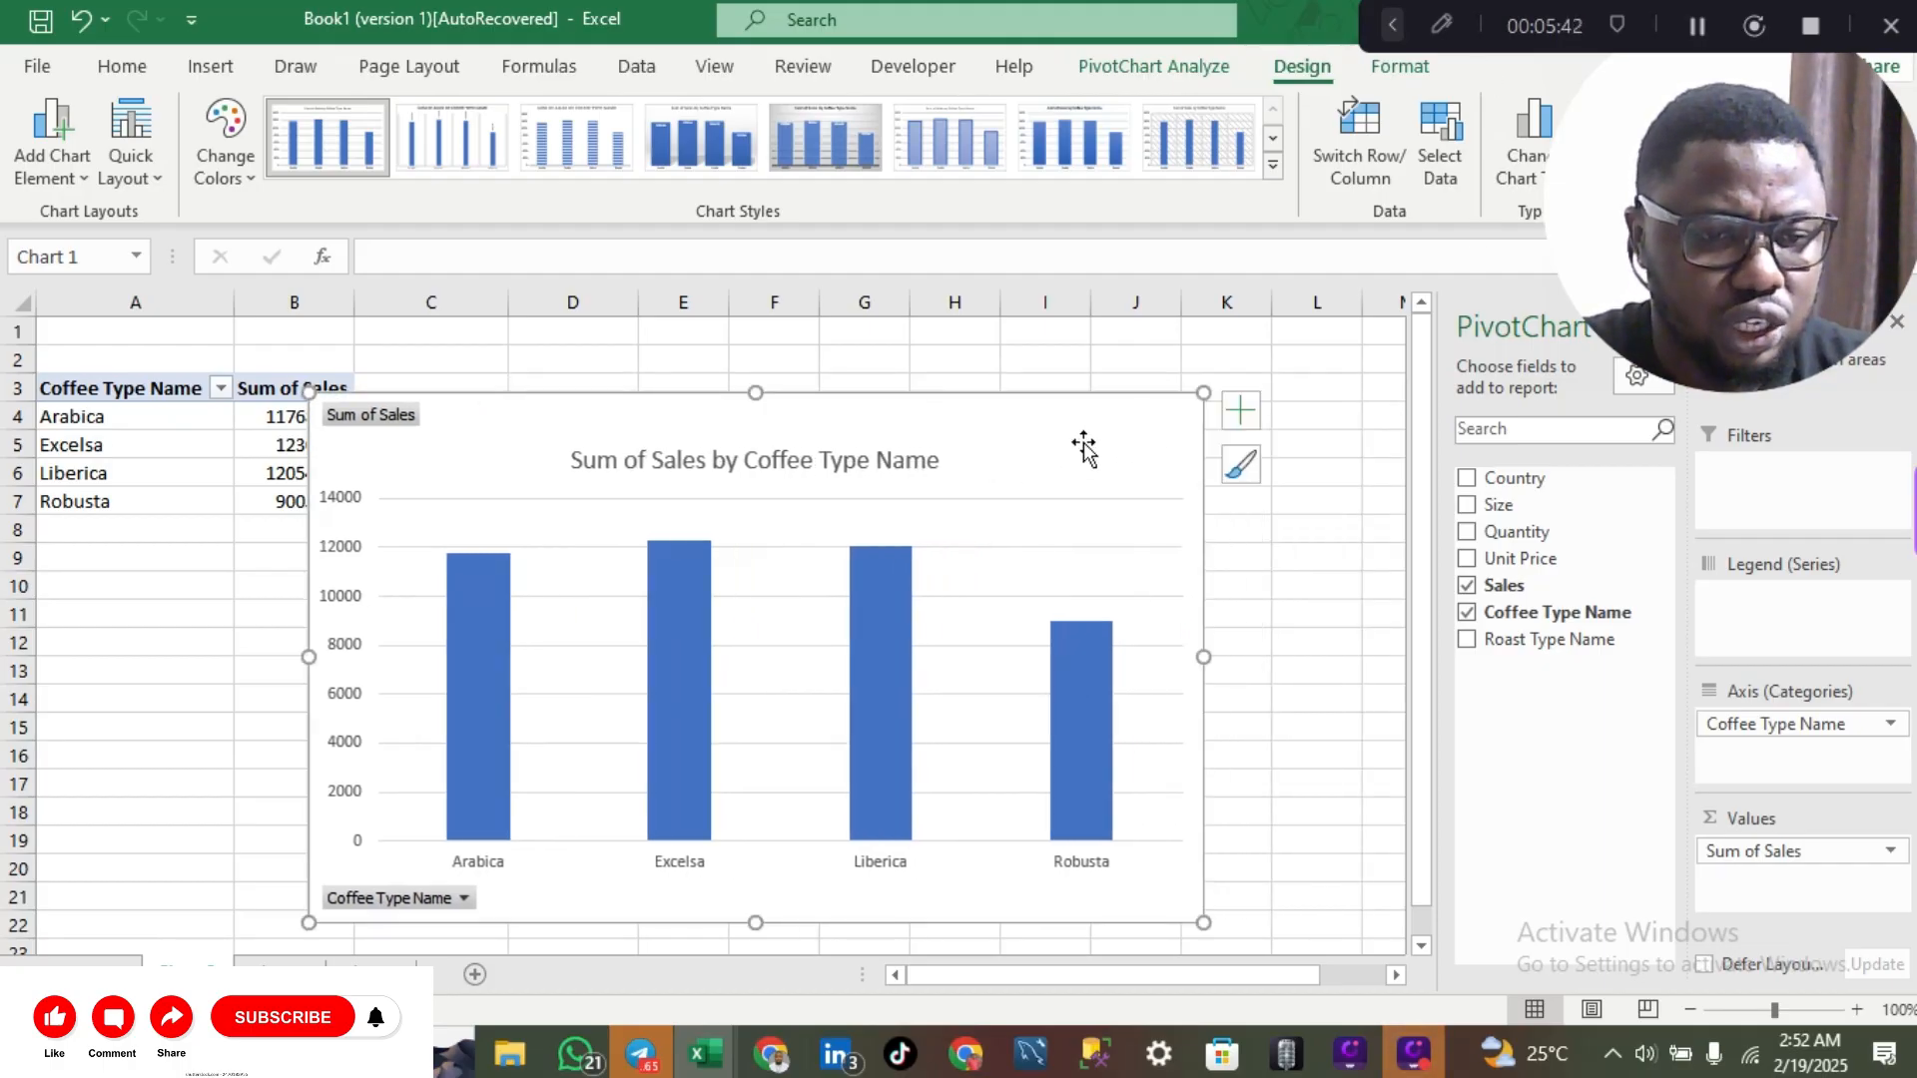
{"action": "left_click", "coordinate": [1243, 464]}
{"action": "scroll", "coordinate": [1380, 589], "scroll_direction": "down", "scroll_amount": 5}
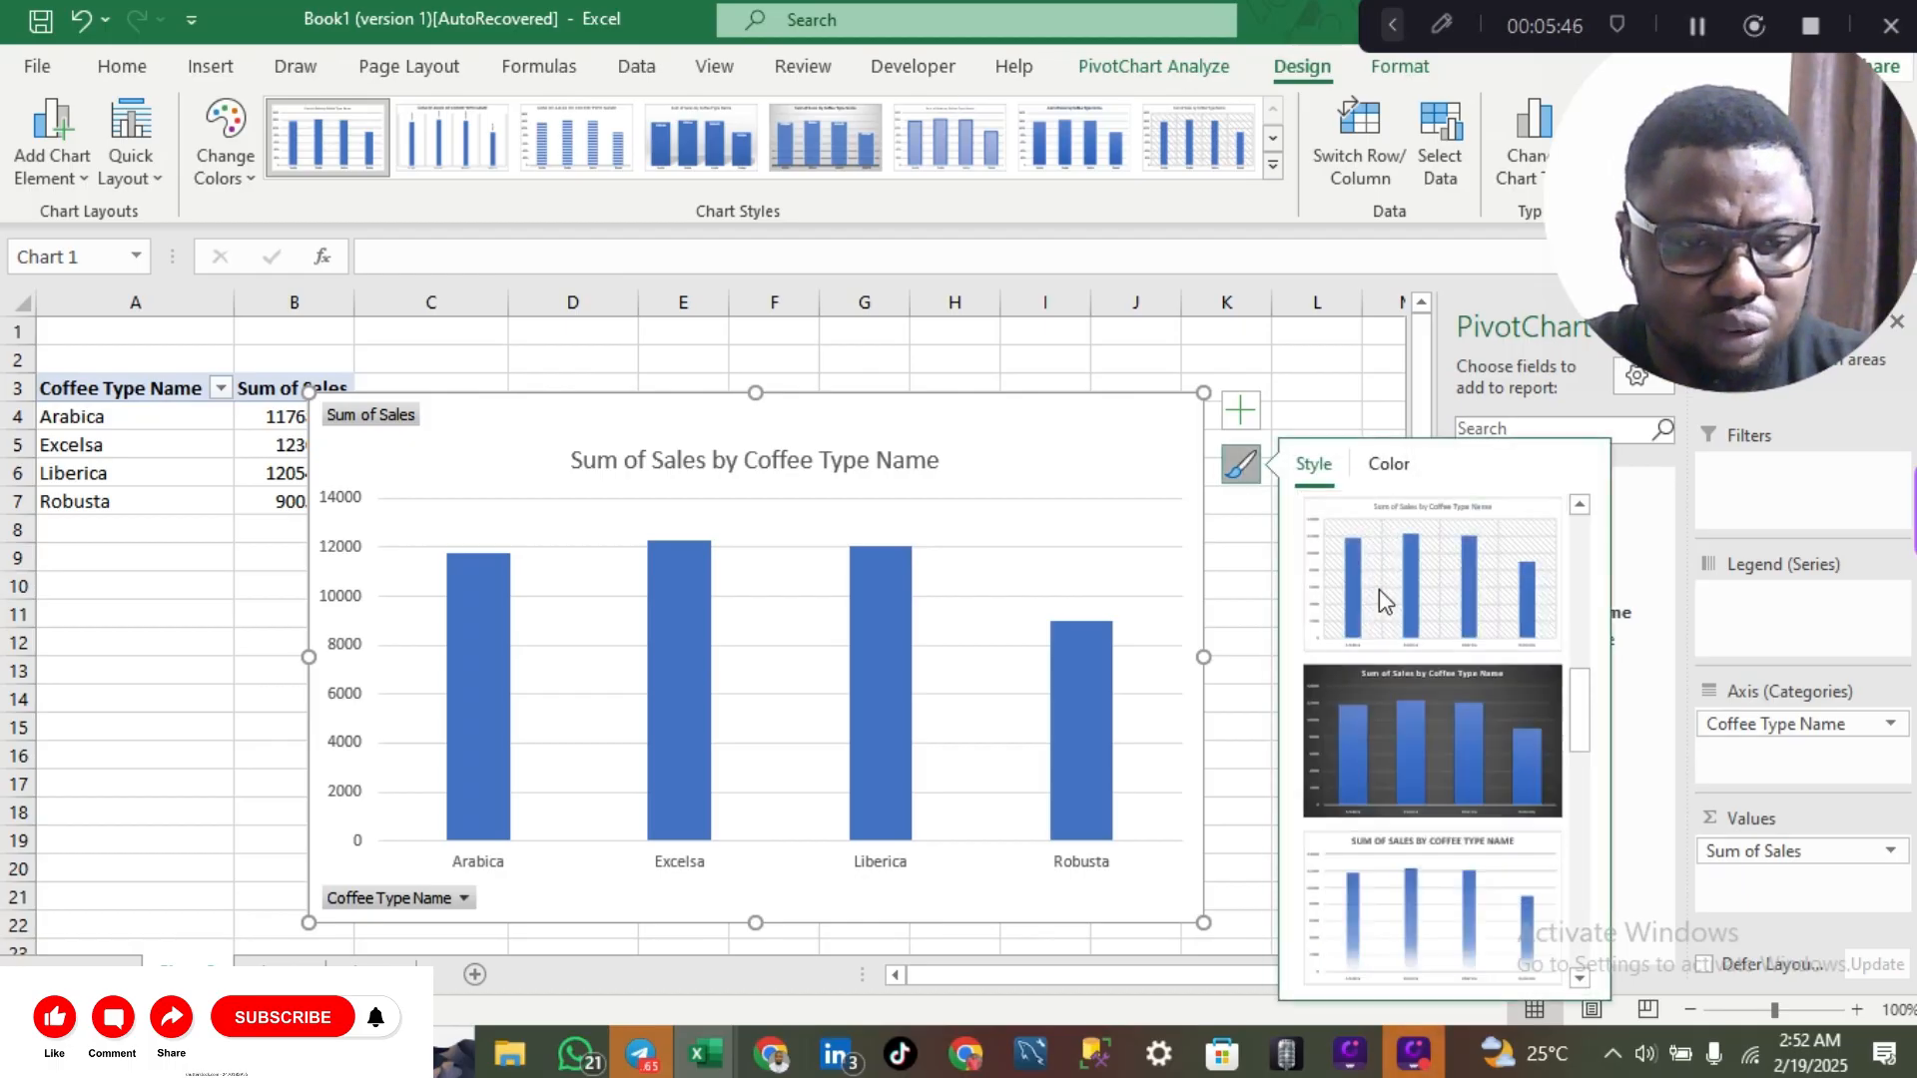
{"action": "scroll", "coordinate": [1380, 589], "scroll_direction": "up", "scroll_amount": 5}
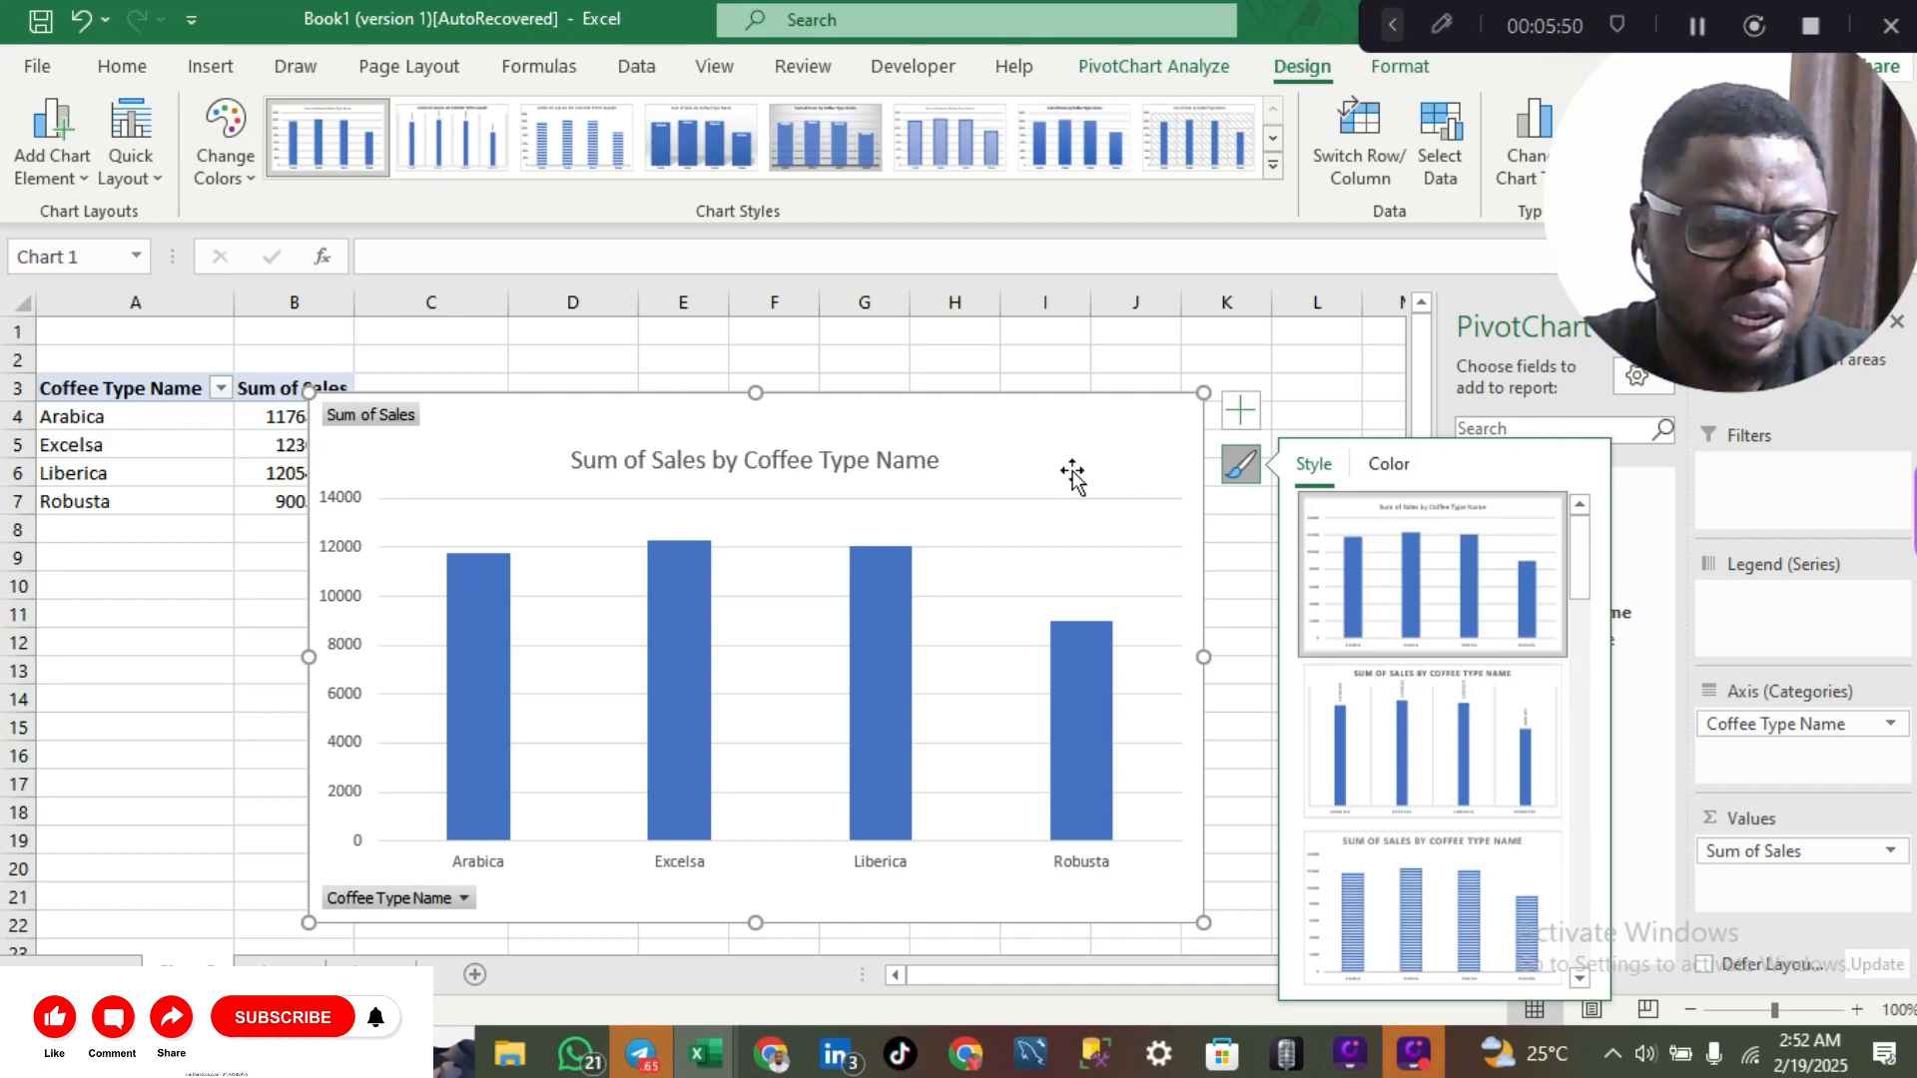
- Delete the pivot chart and bring up the analysis options for the Coffee Type Name pivot table
{"action": "key", "text": "Delete"}
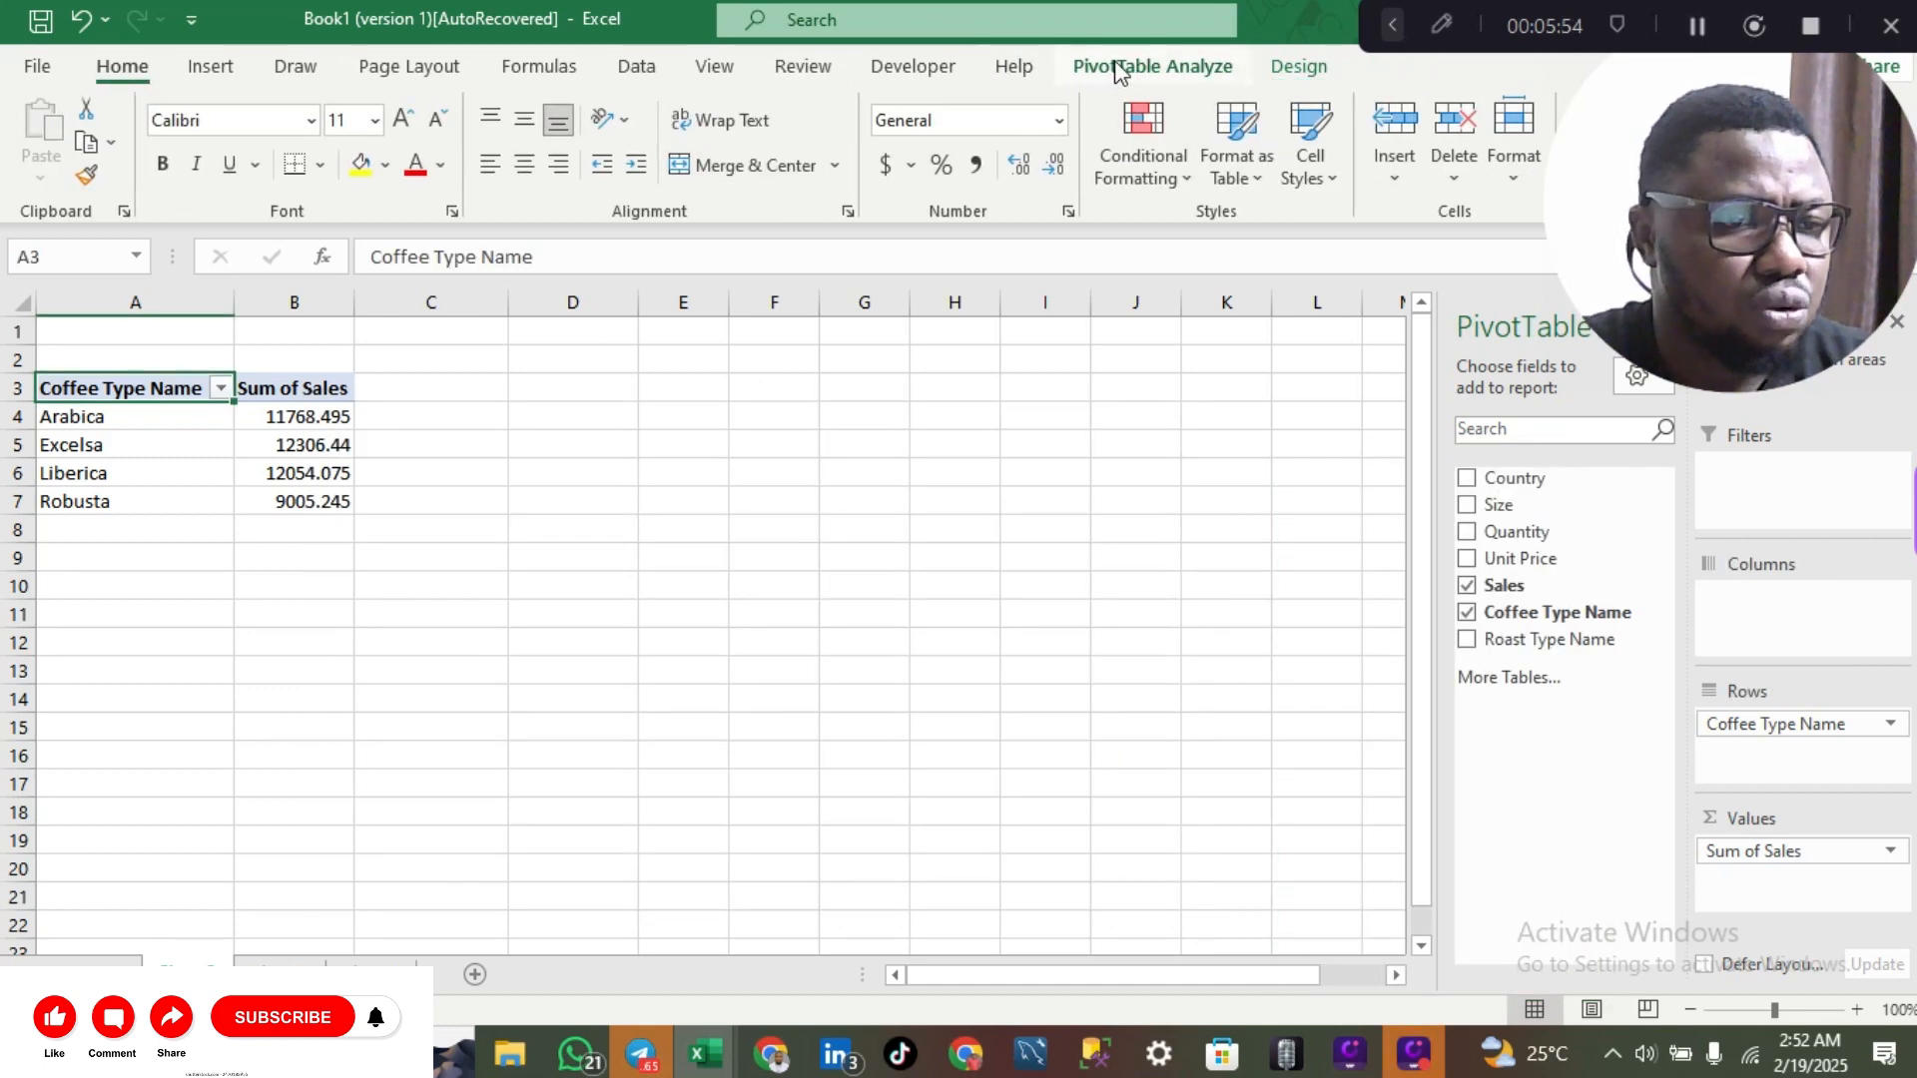
{"action": "left_click", "coordinate": [1153, 66]}
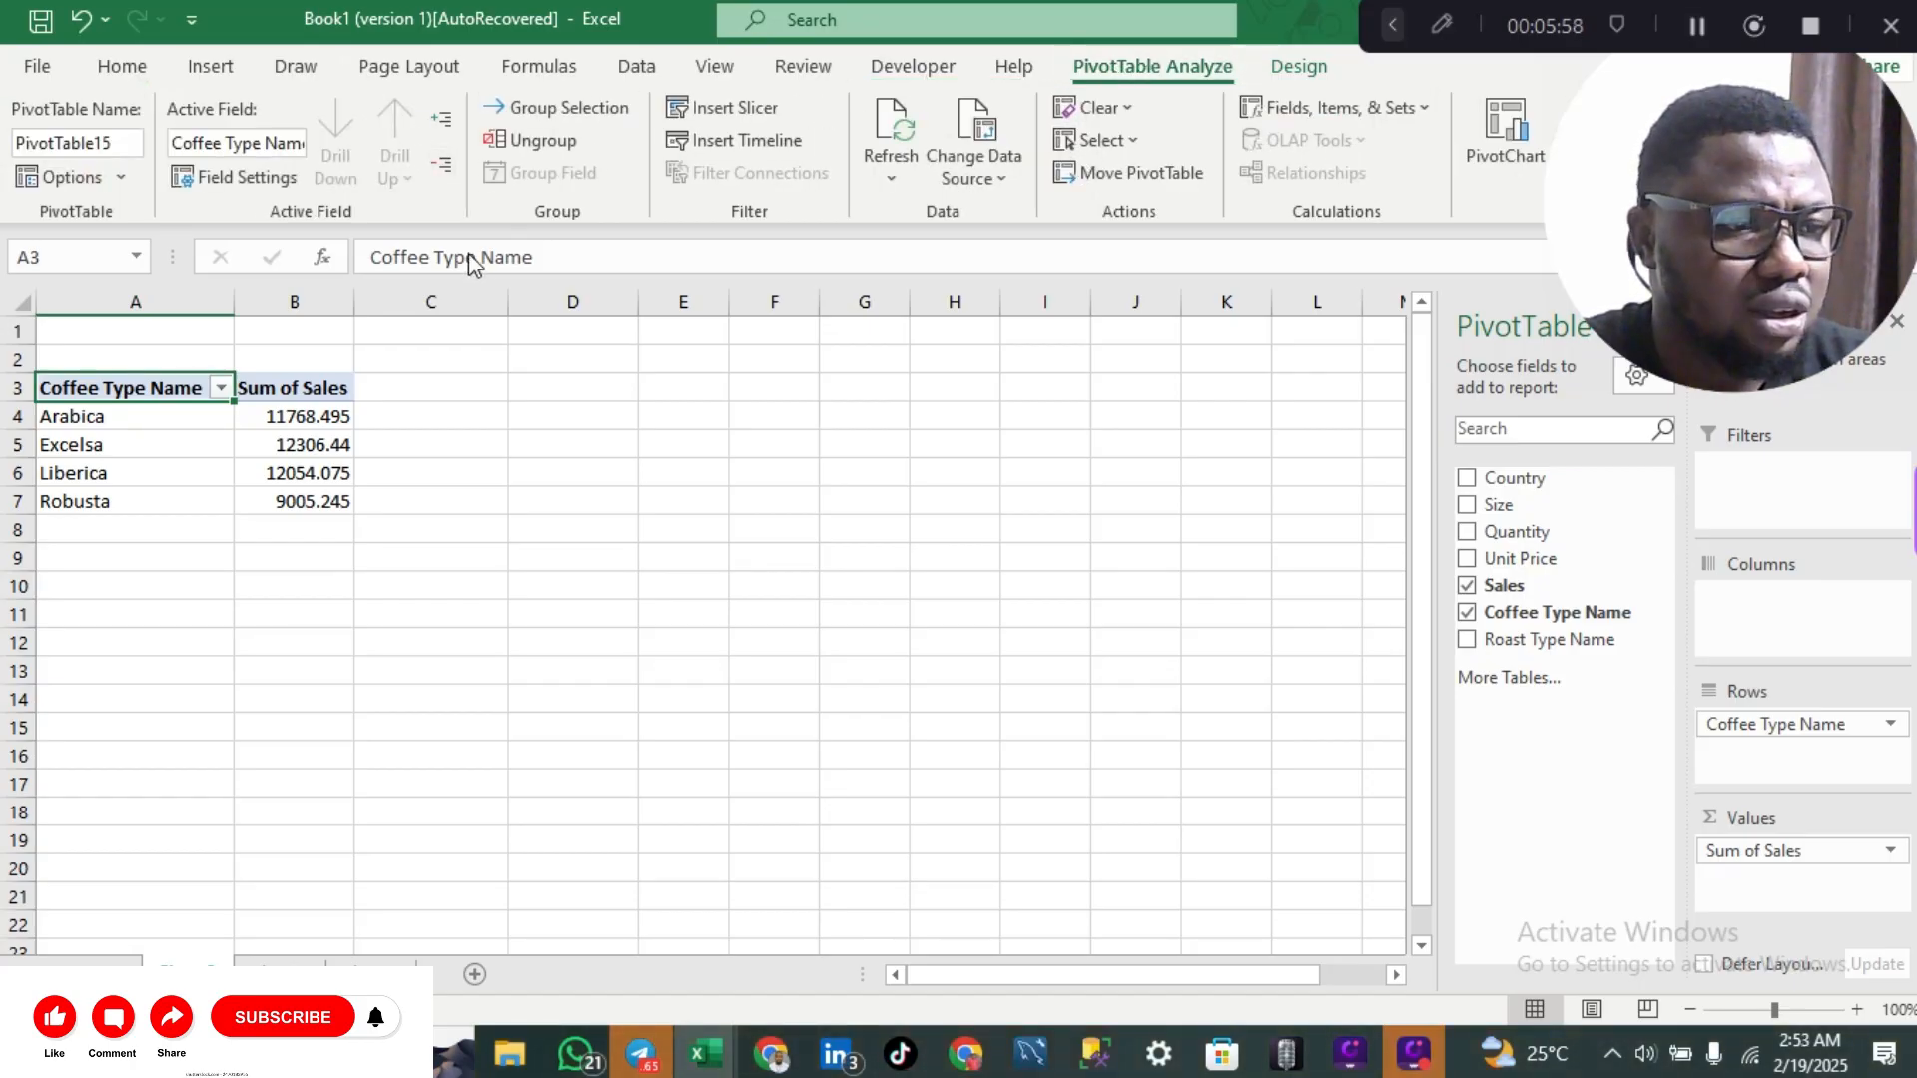
- Preview the Line, Pie, Bar, Column, Area, X Y (Scatter), Map and Stock chart types for the Coffee Type Name pivot table
{"action": "left_click", "coordinate": [210, 68]}
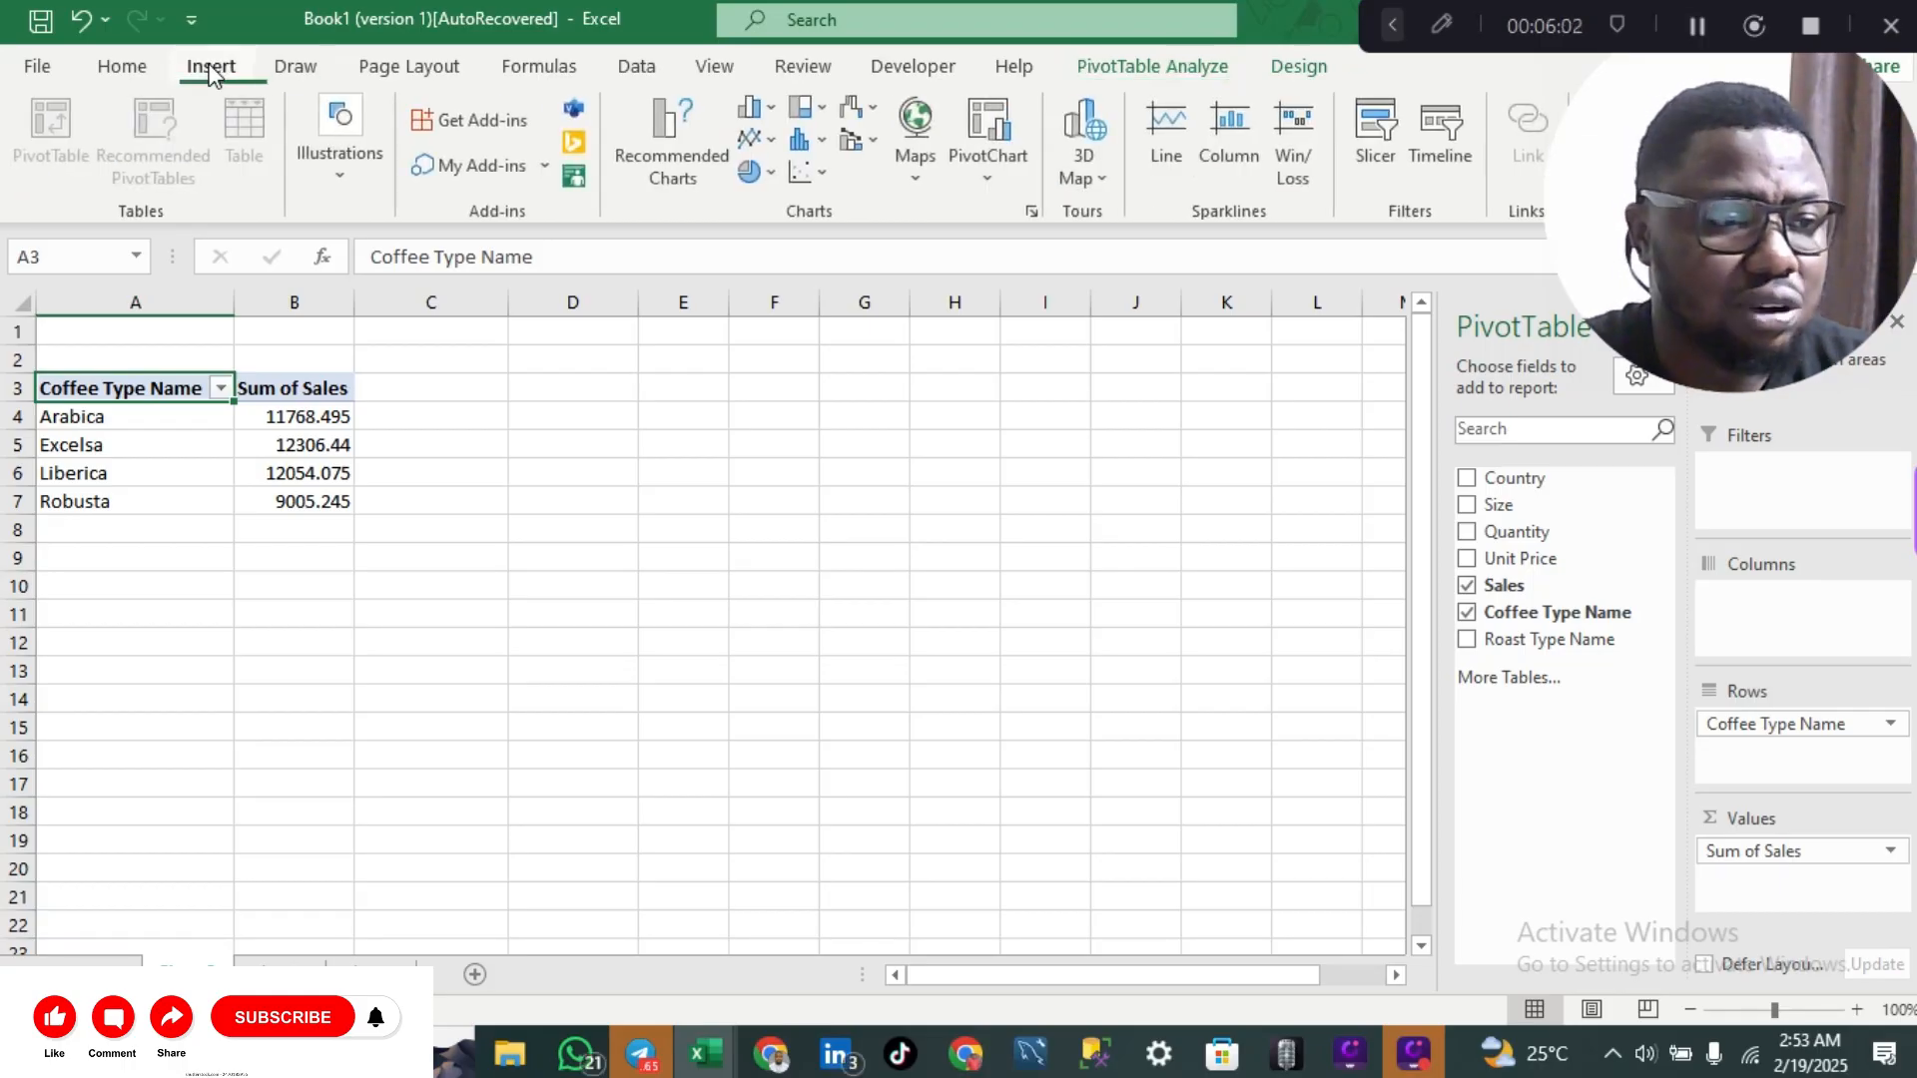
{"action": "left_click", "coordinate": [716, 136]}
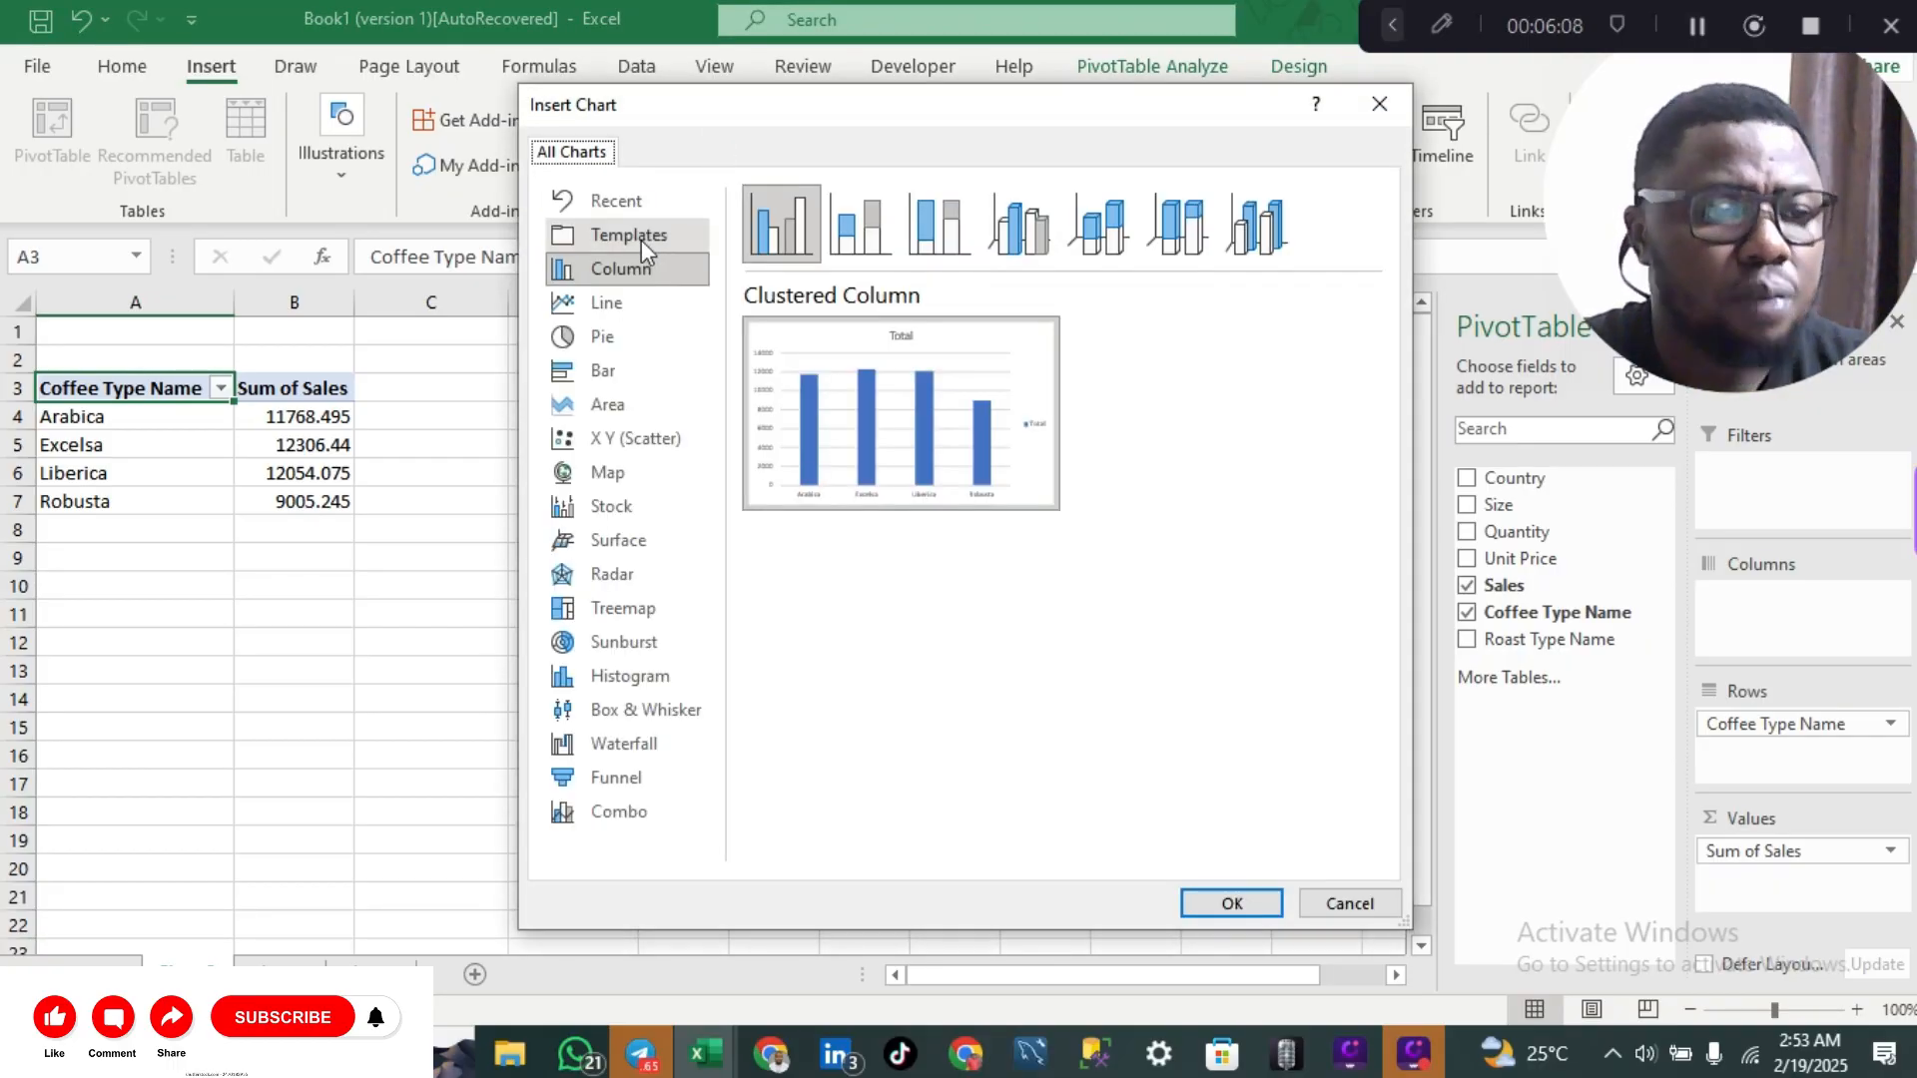
{"action": "left_click", "coordinate": [617, 309]}
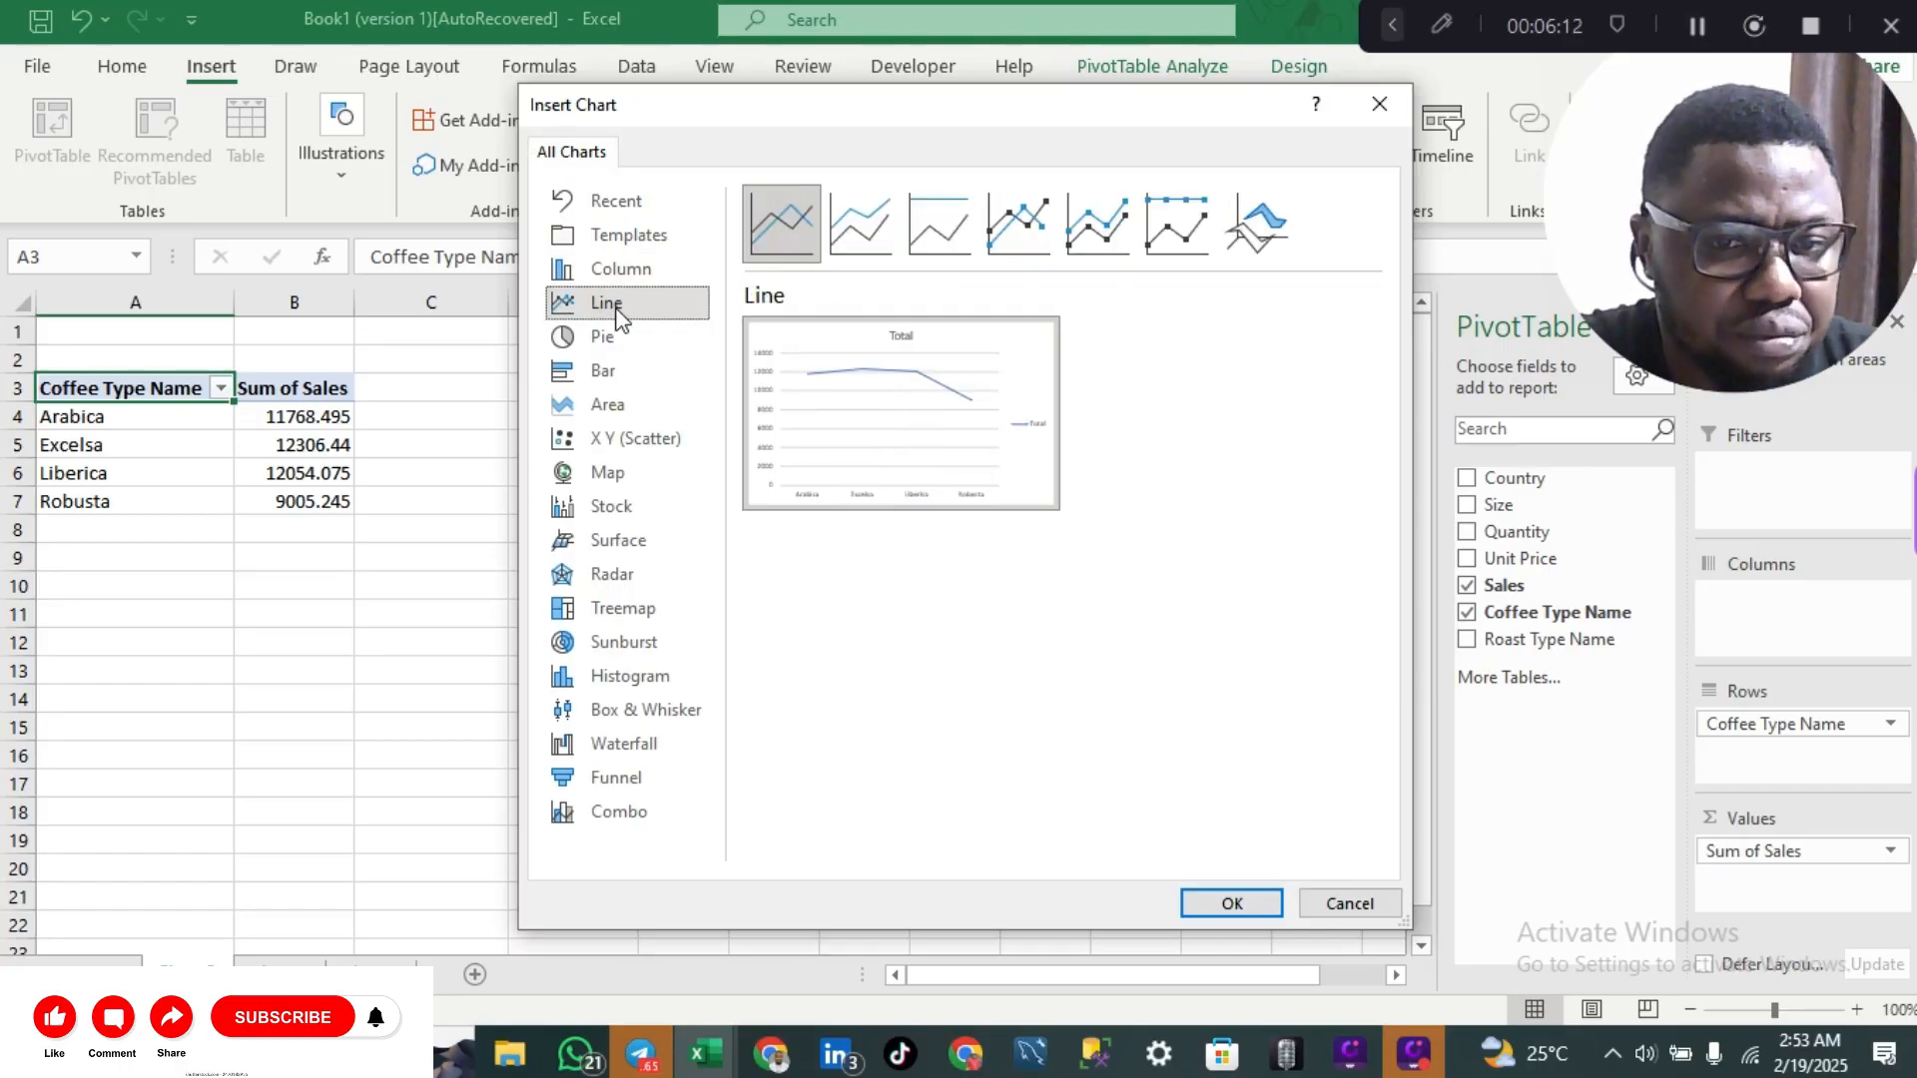
{"action": "left_click", "coordinate": [609, 343]}
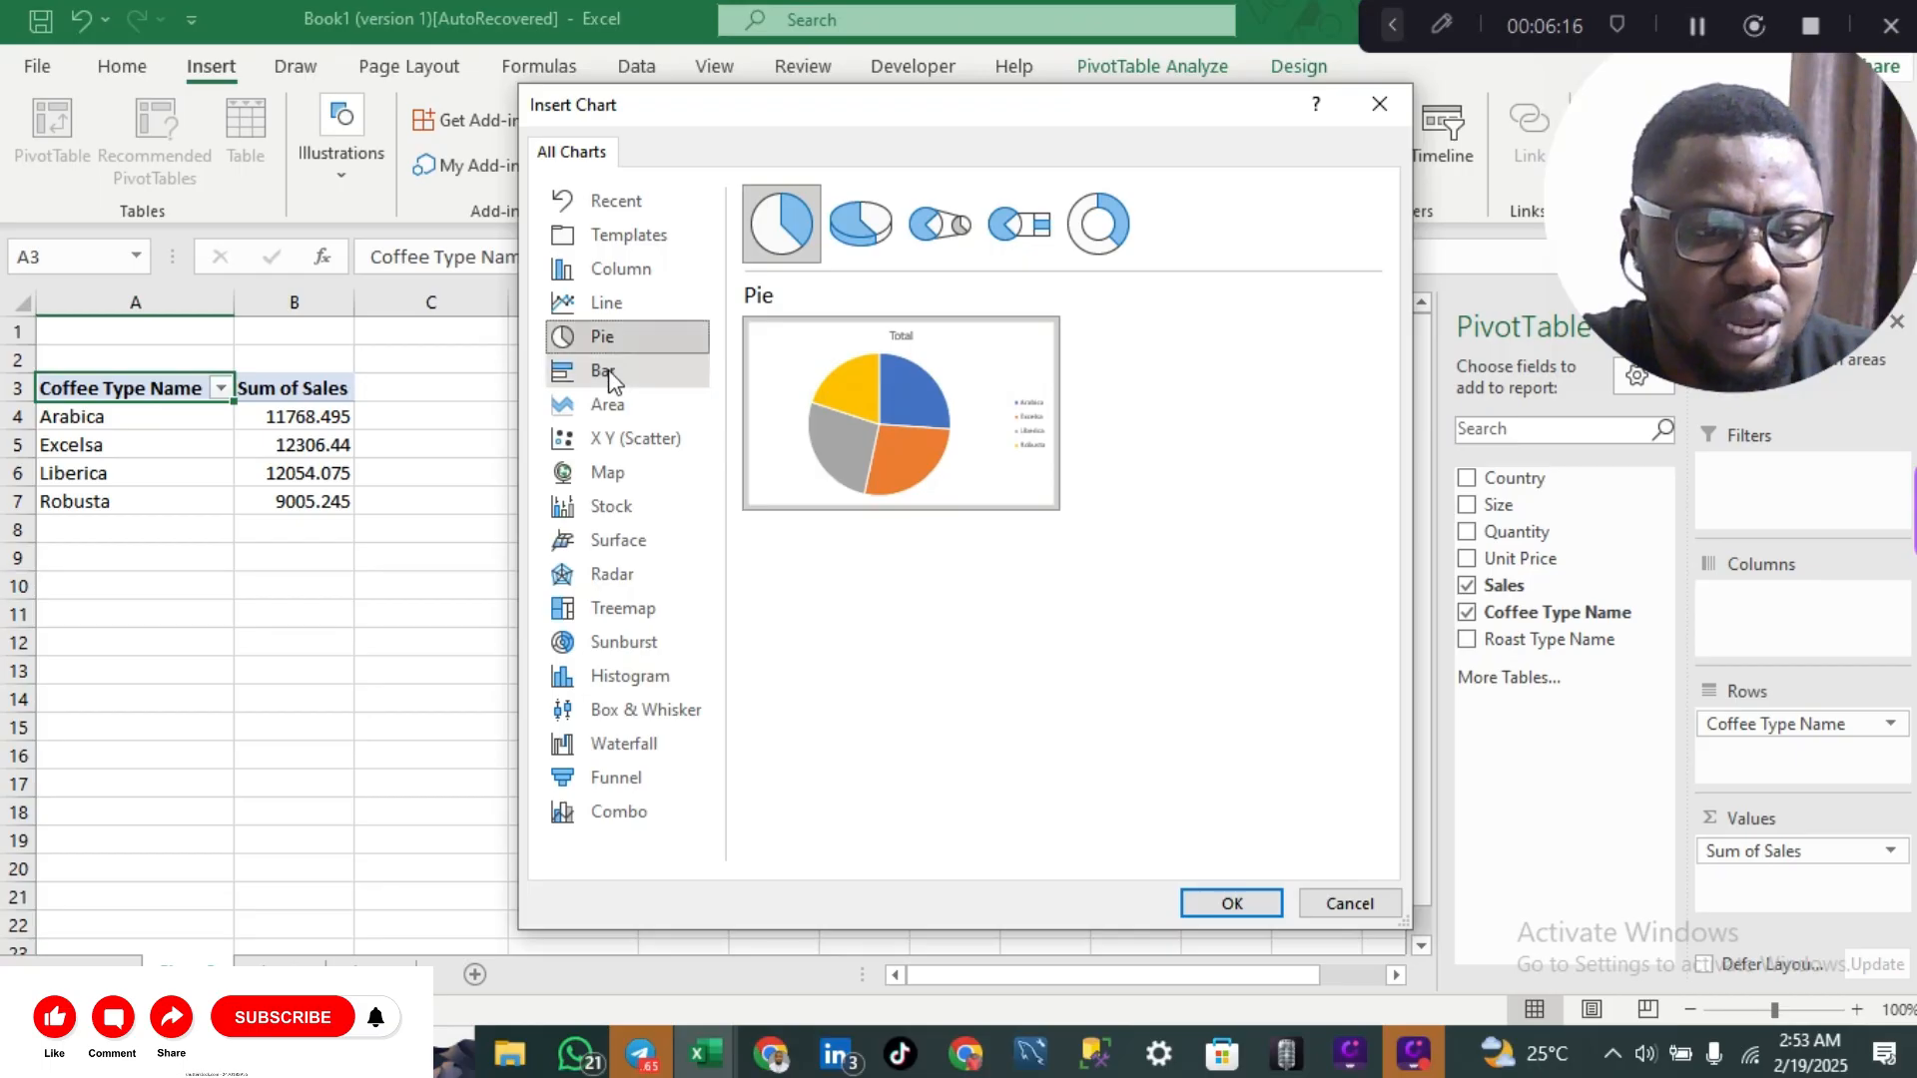
{"action": "left_click", "coordinate": [609, 373]}
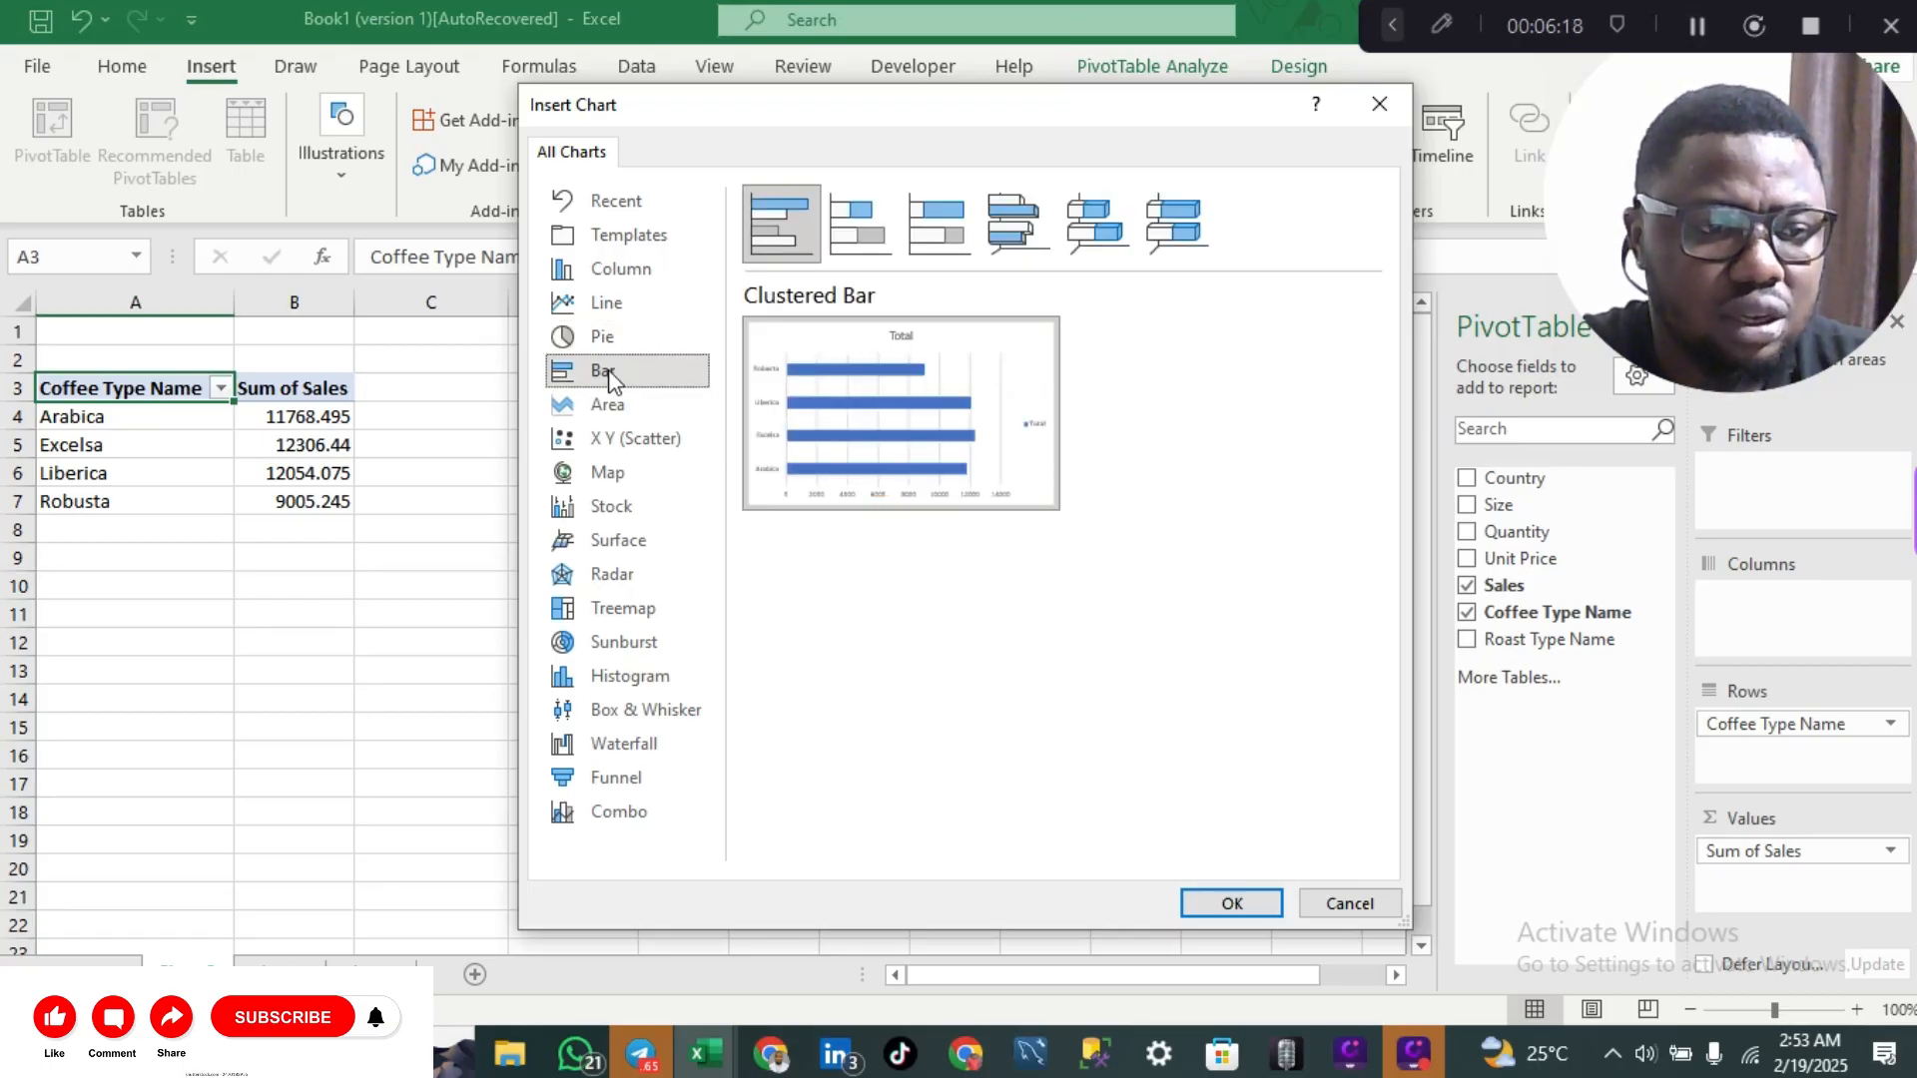
{"action": "left_click", "coordinate": [638, 279]}
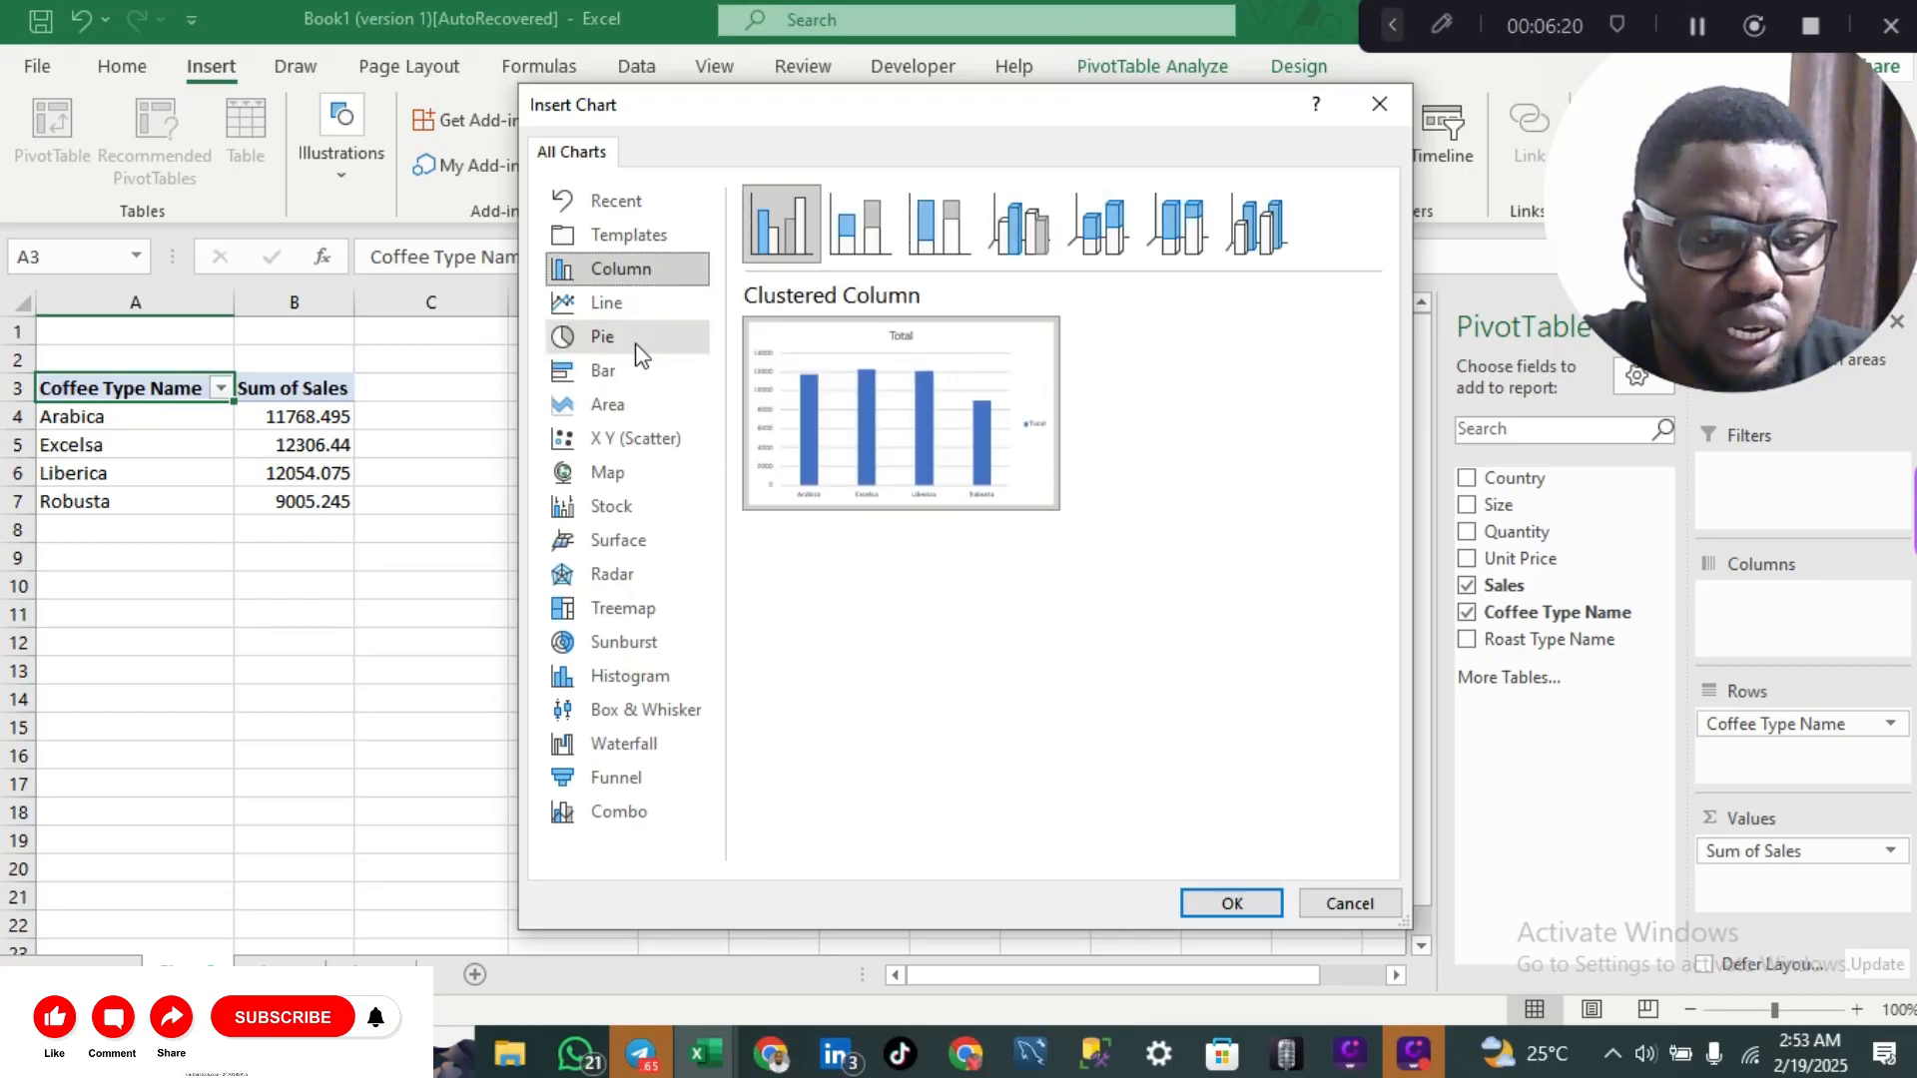
{"action": "left_click", "coordinate": [621, 402]}
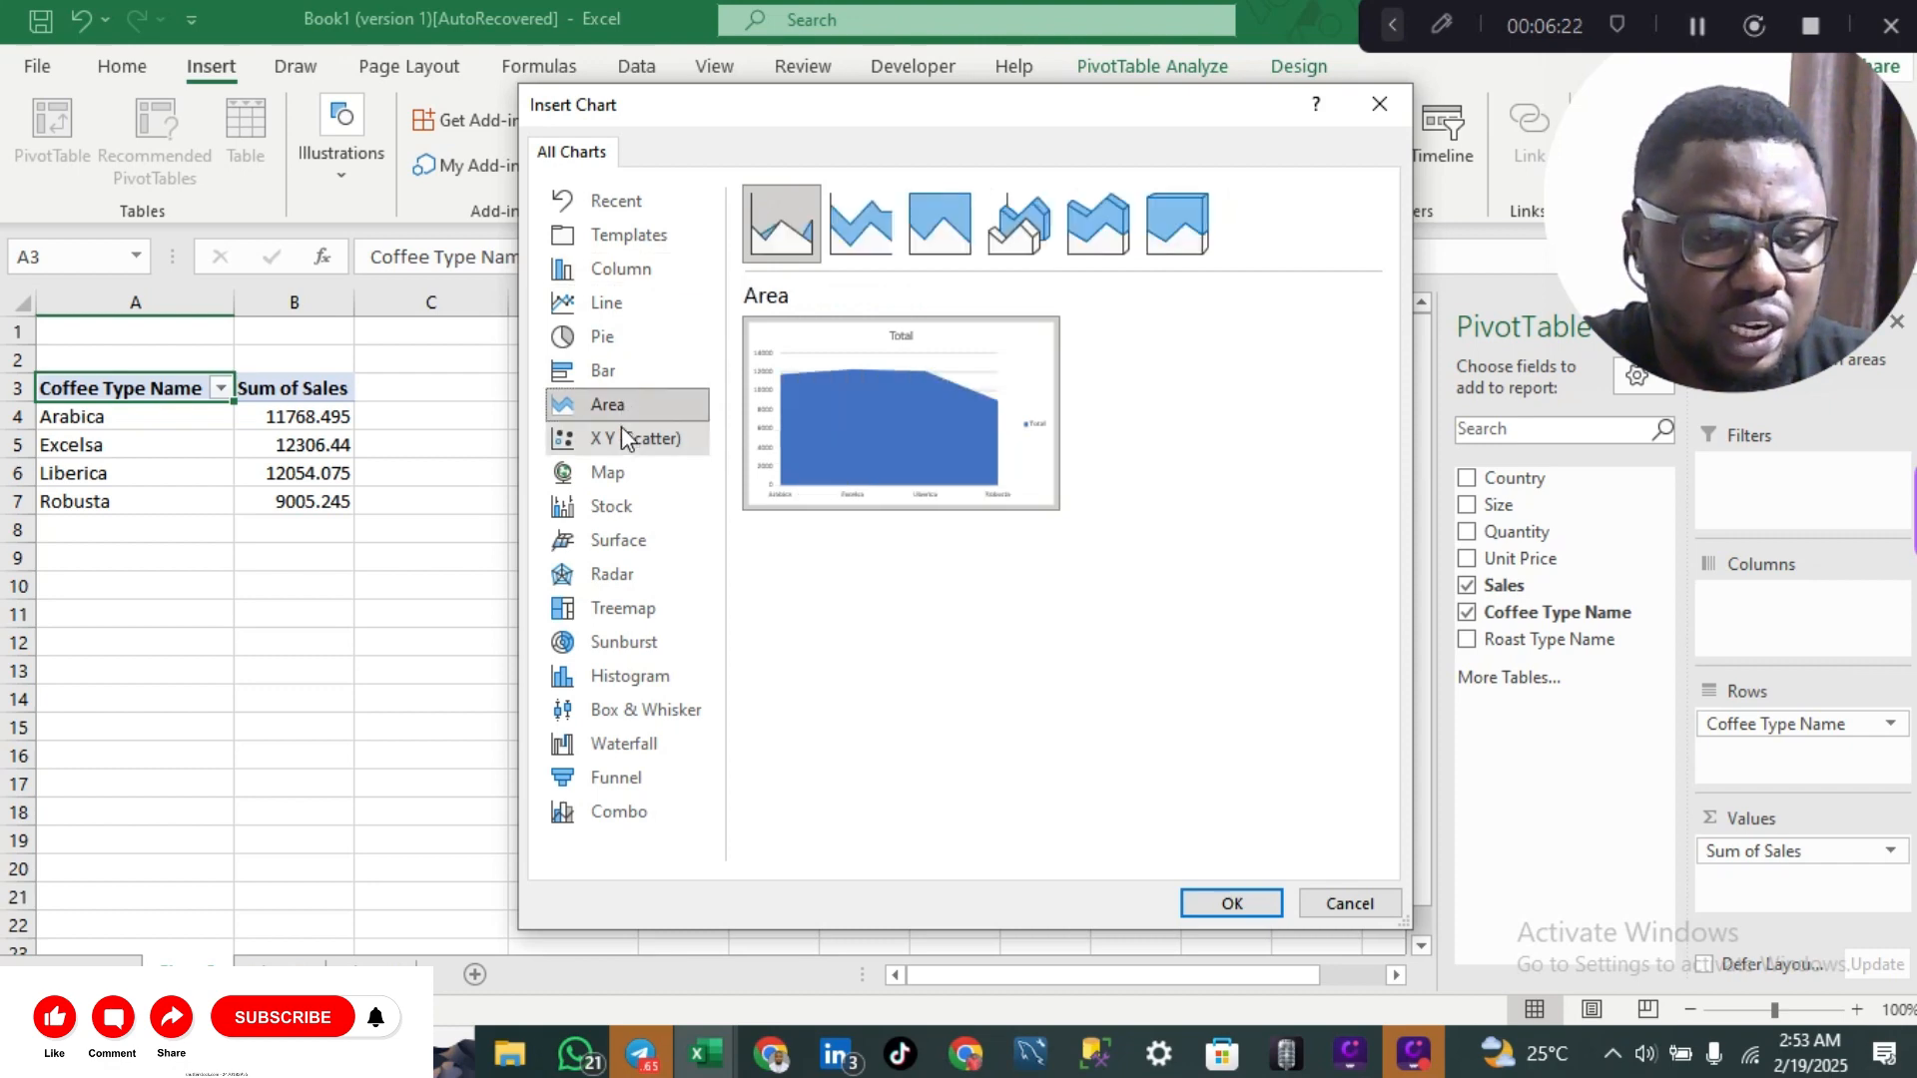
{"action": "left_click", "coordinate": [624, 438]}
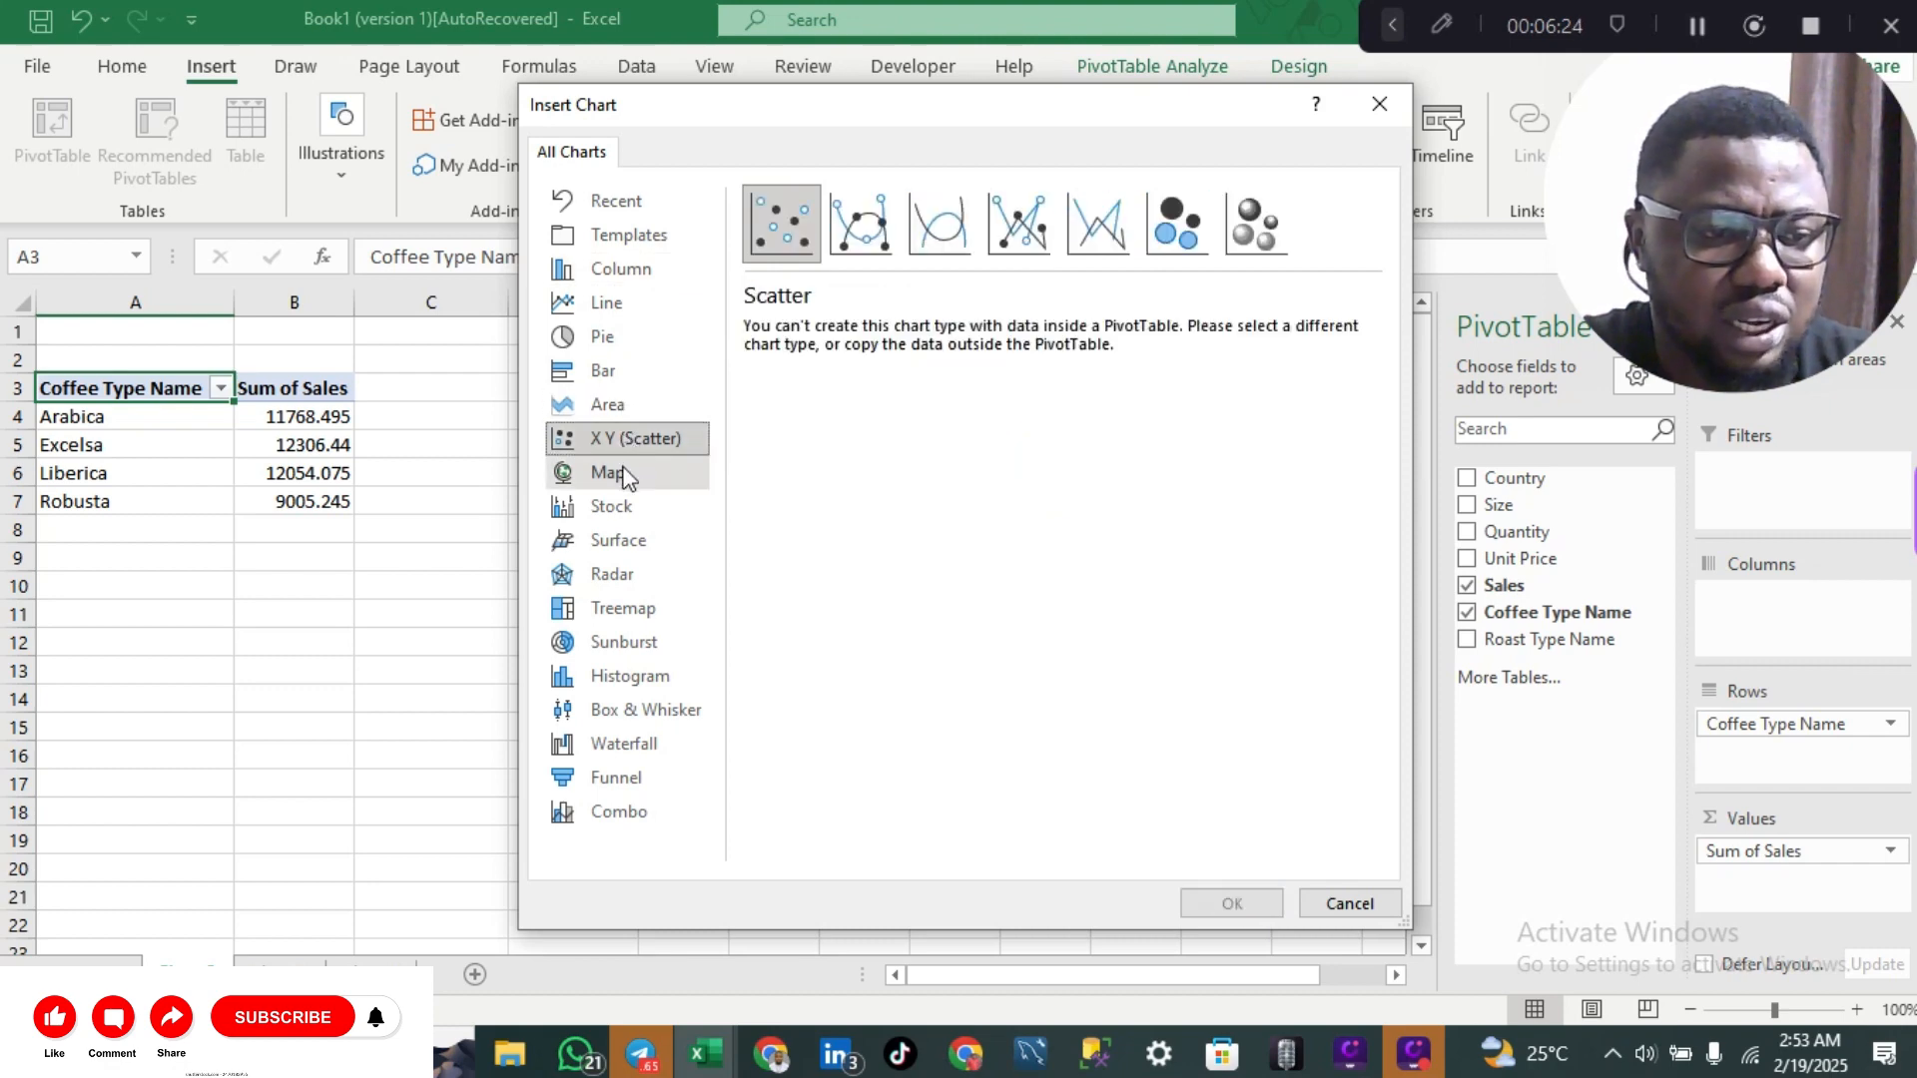
{"action": "left_click", "coordinate": [625, 473]}
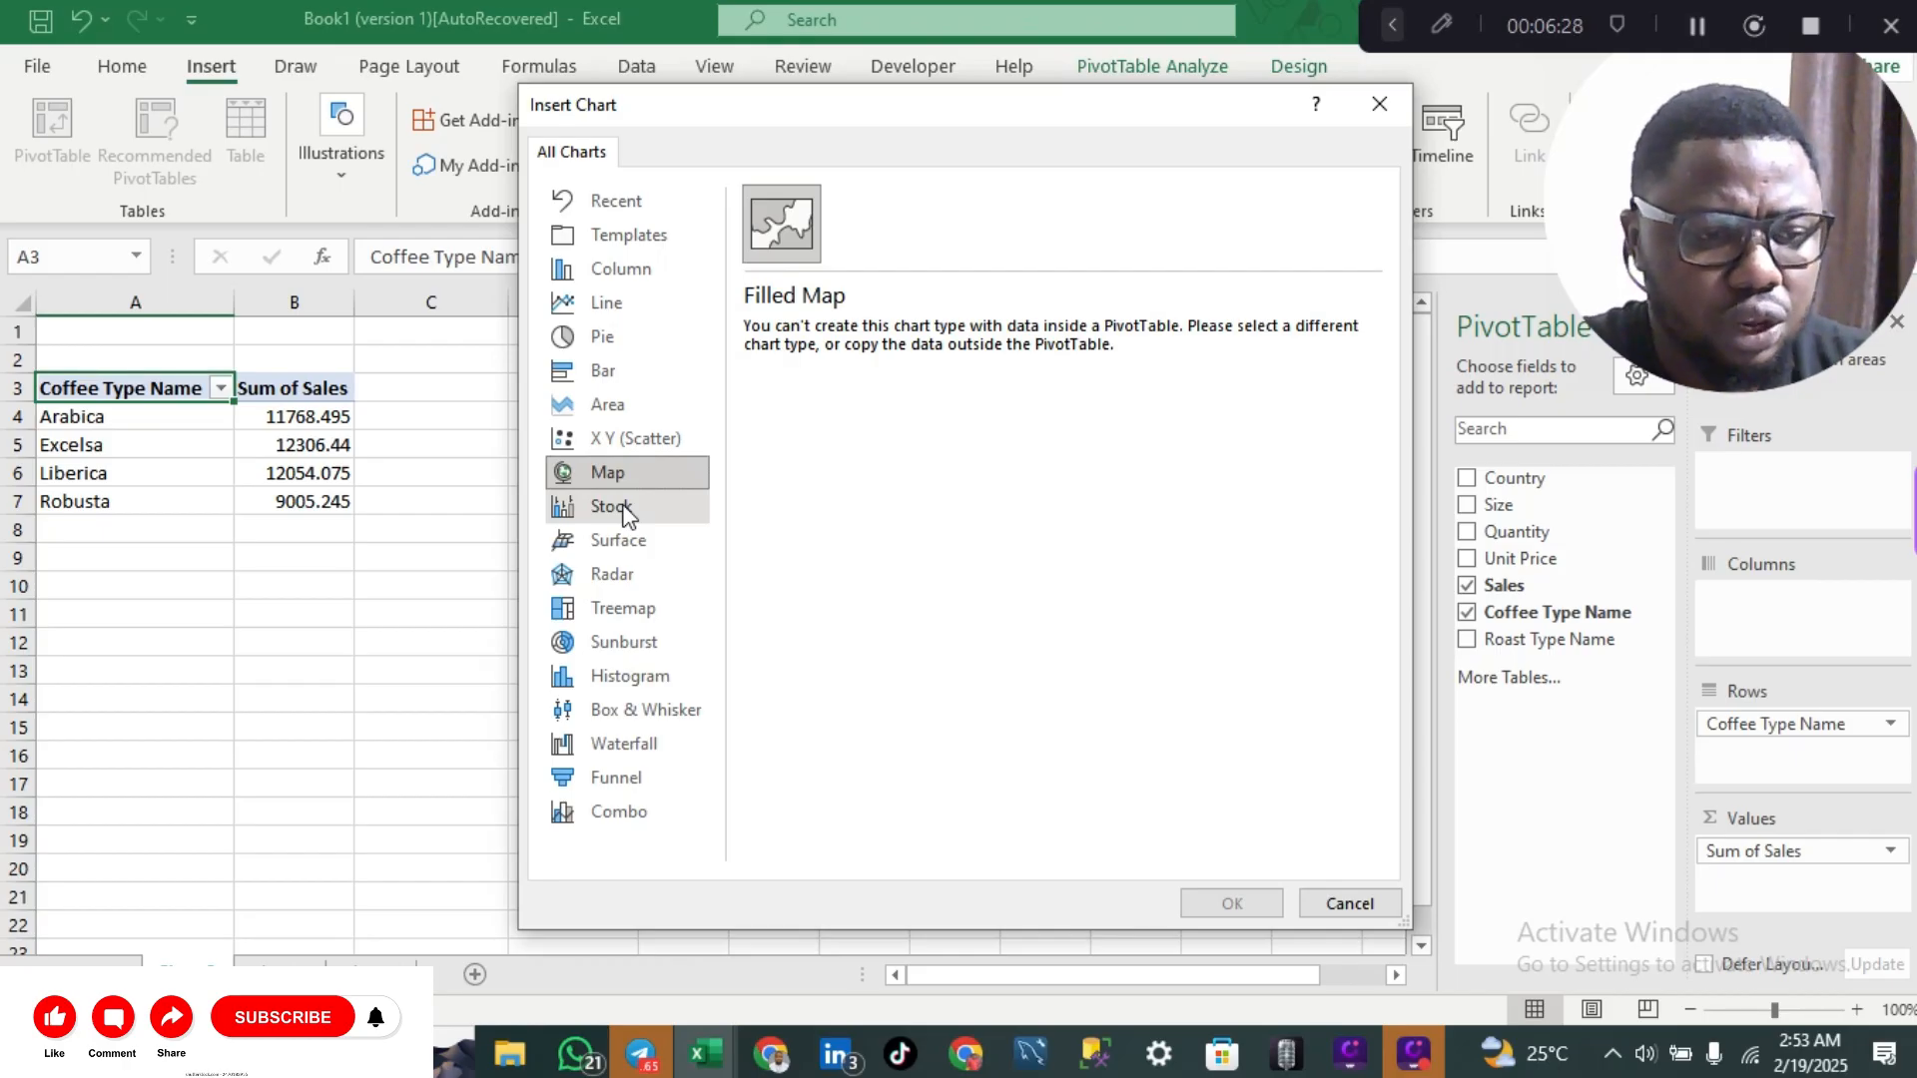
{"action": "left_click", "coordinate": [627, 512]}
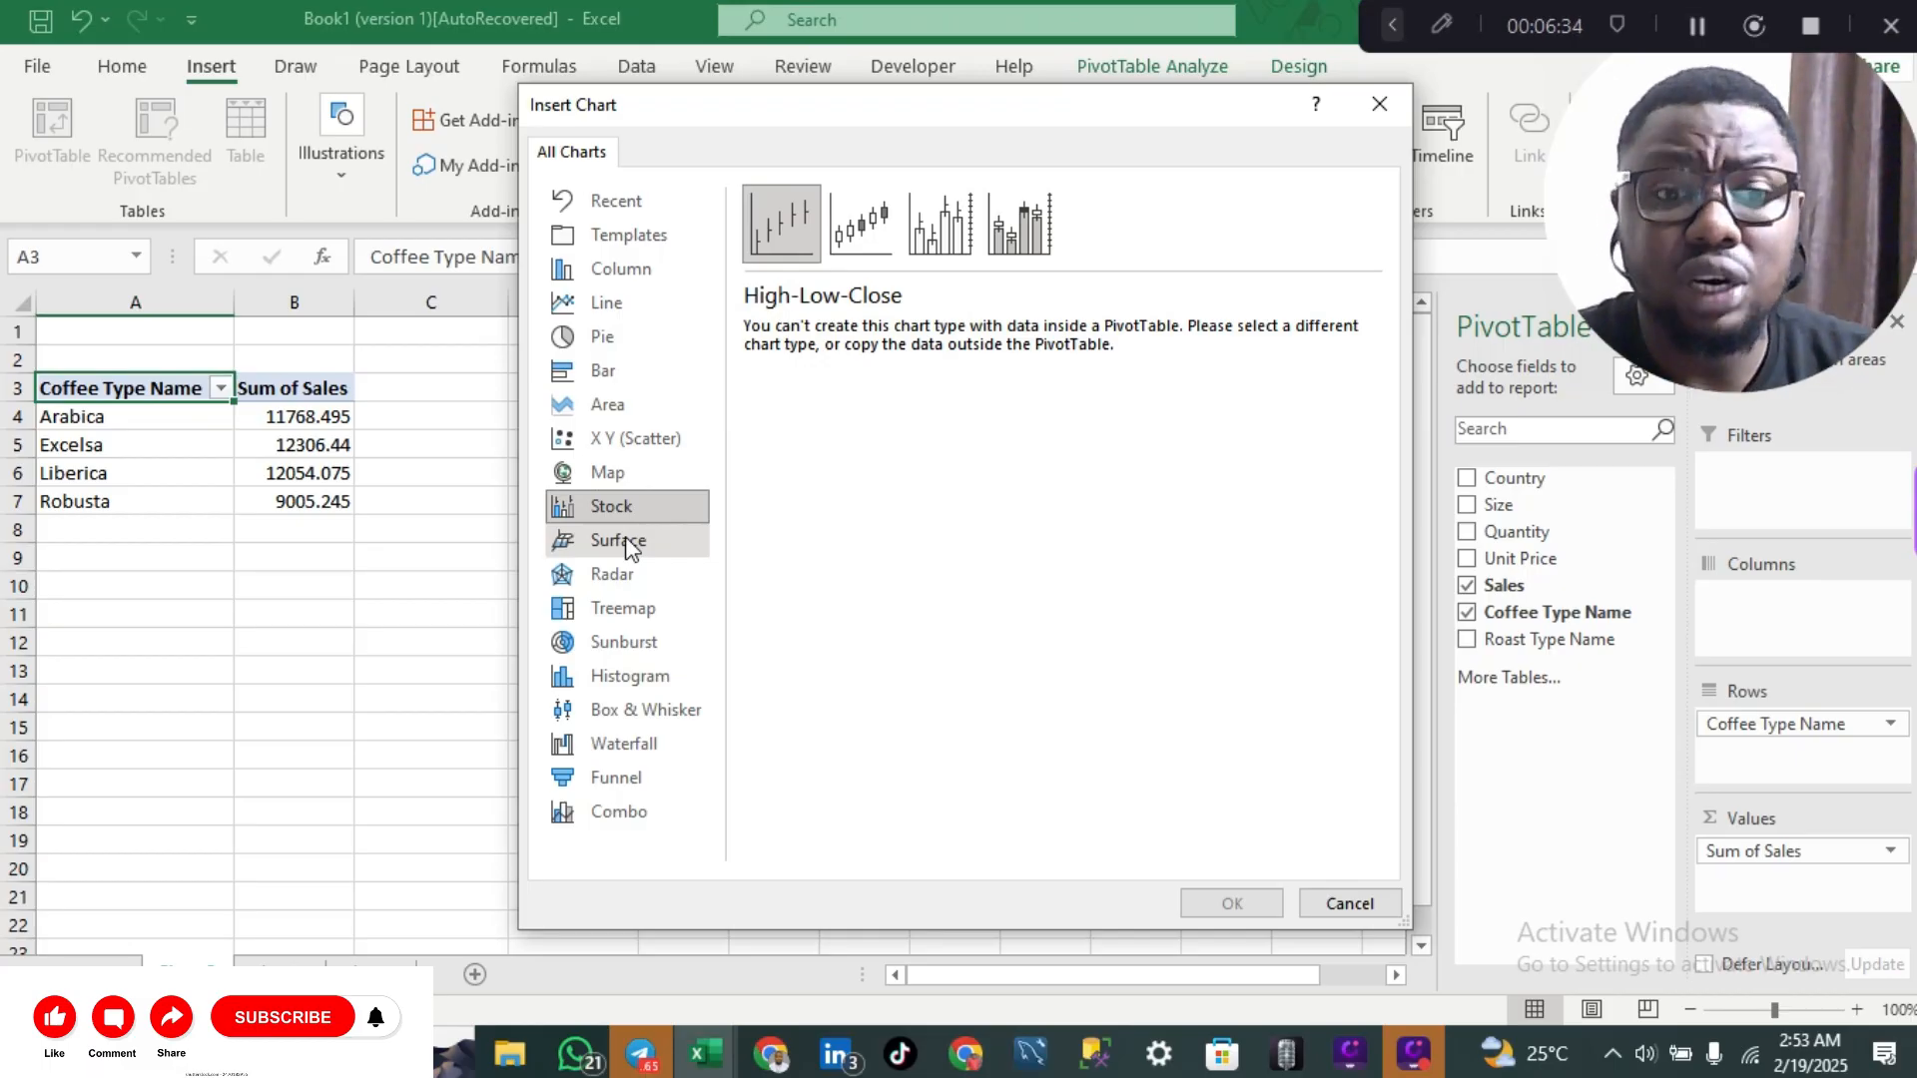
- Insert a Clustered Column pivot chart of sales by coffee type and place it beside the pivot table, starting at about row 3
{"action": "left_click", "coordinate": [656, 276]}
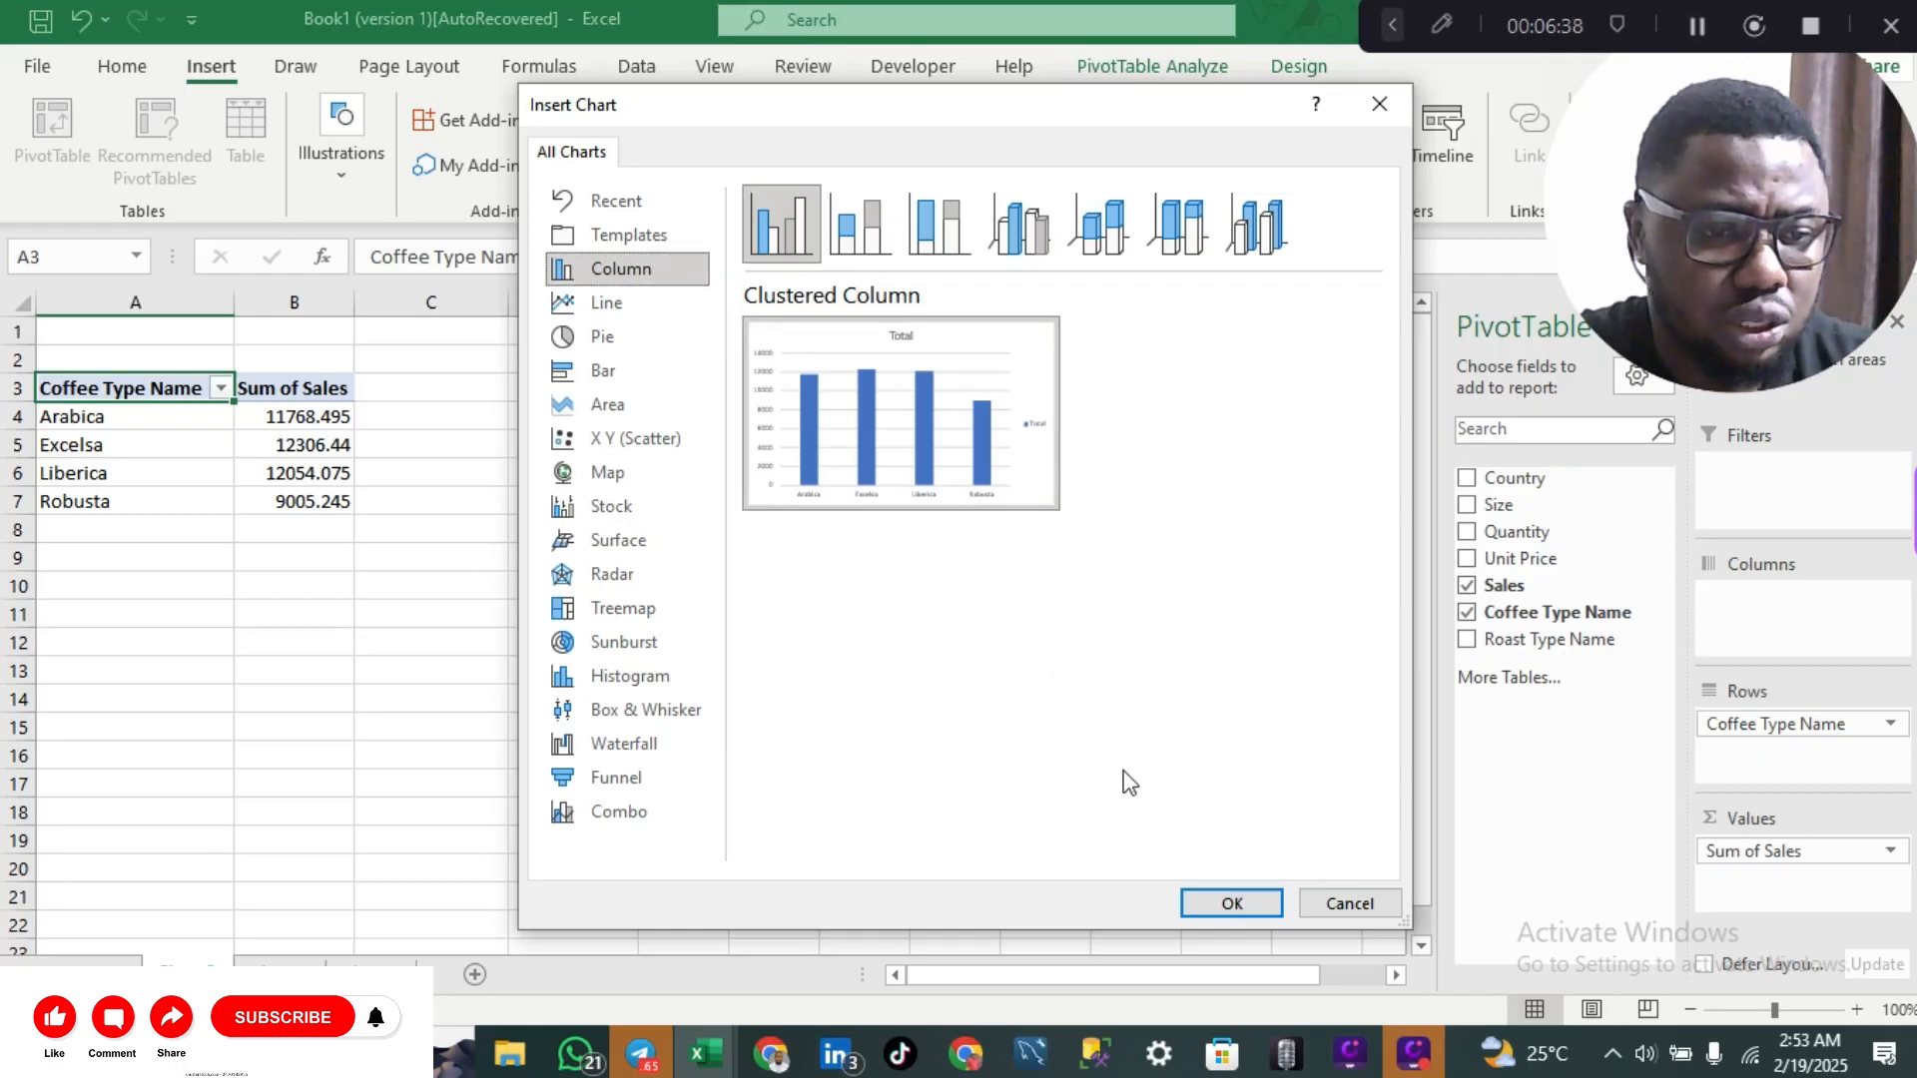
{"action": "left_click", "coordinate": [1246, 902]}
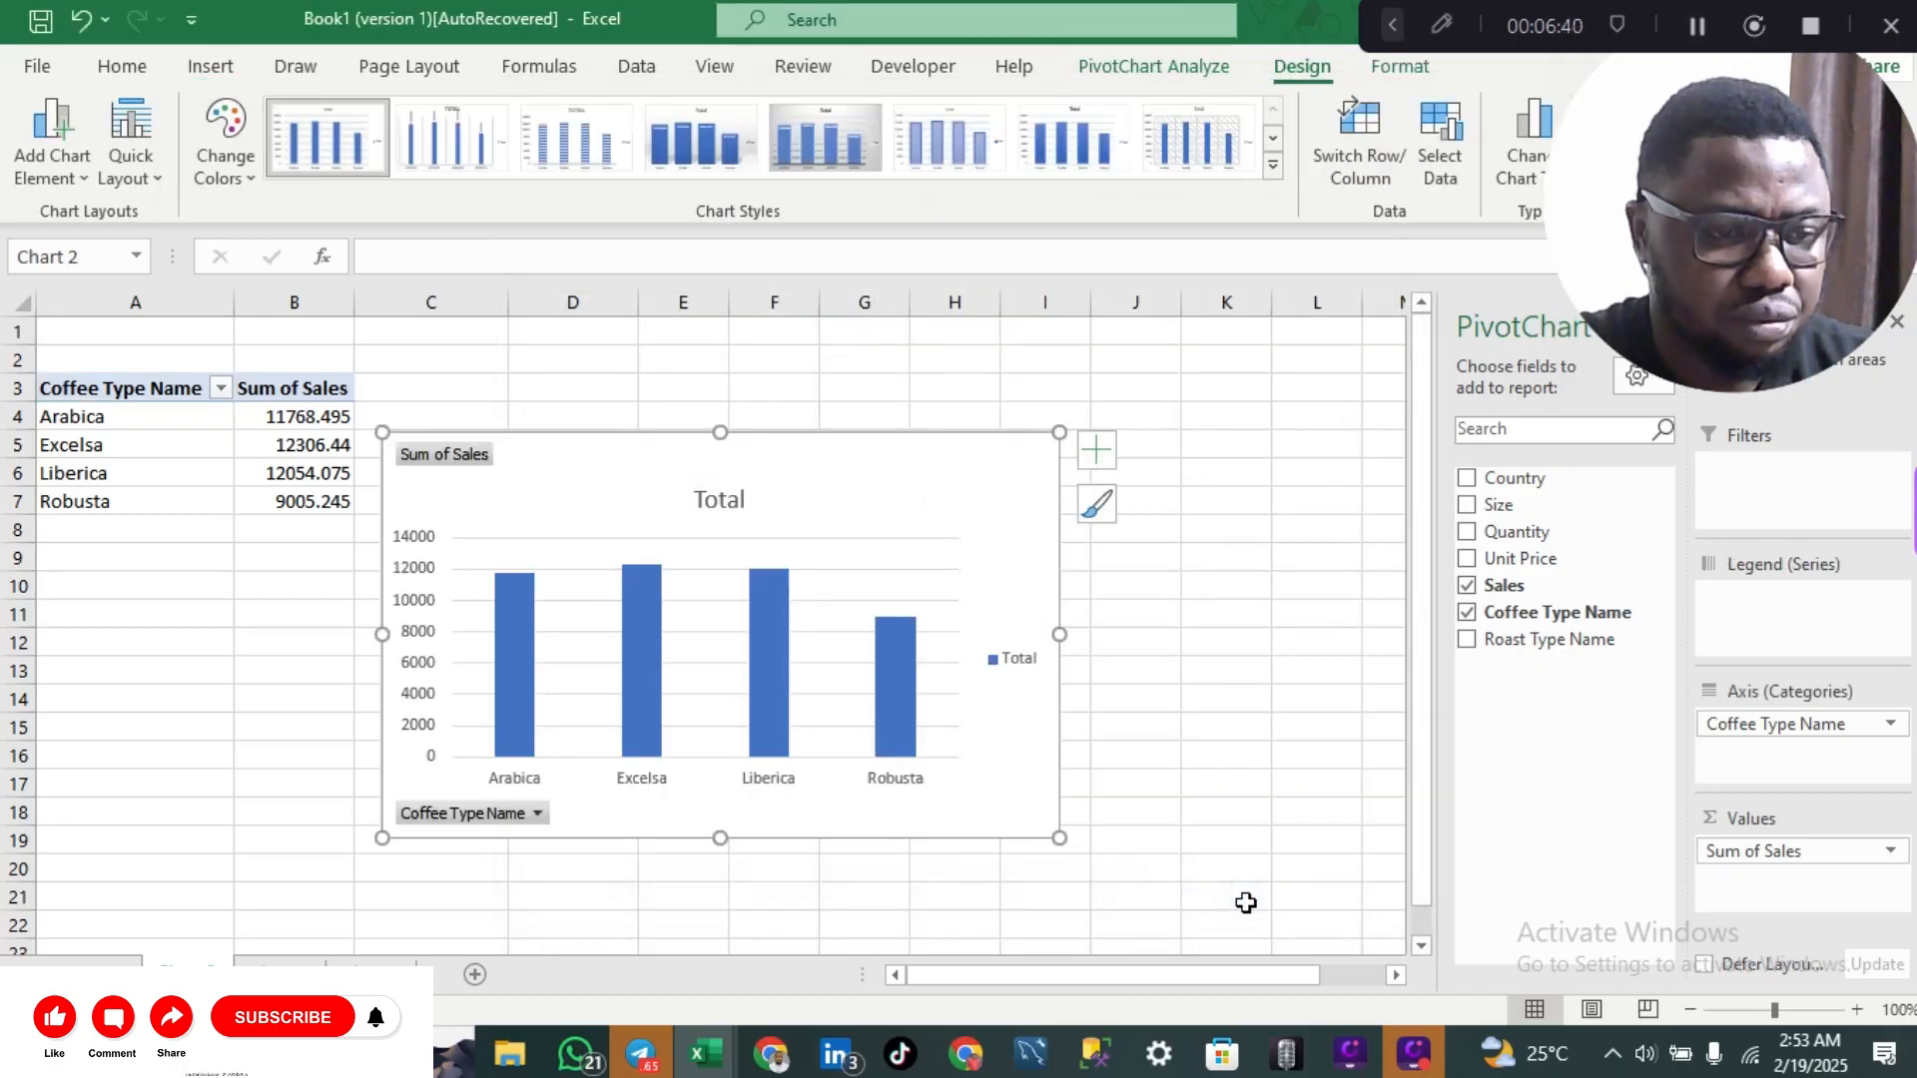
{"action": "left_click_drag", "start_coordinate": [911, 496], "coordinate": [1048, 445]}
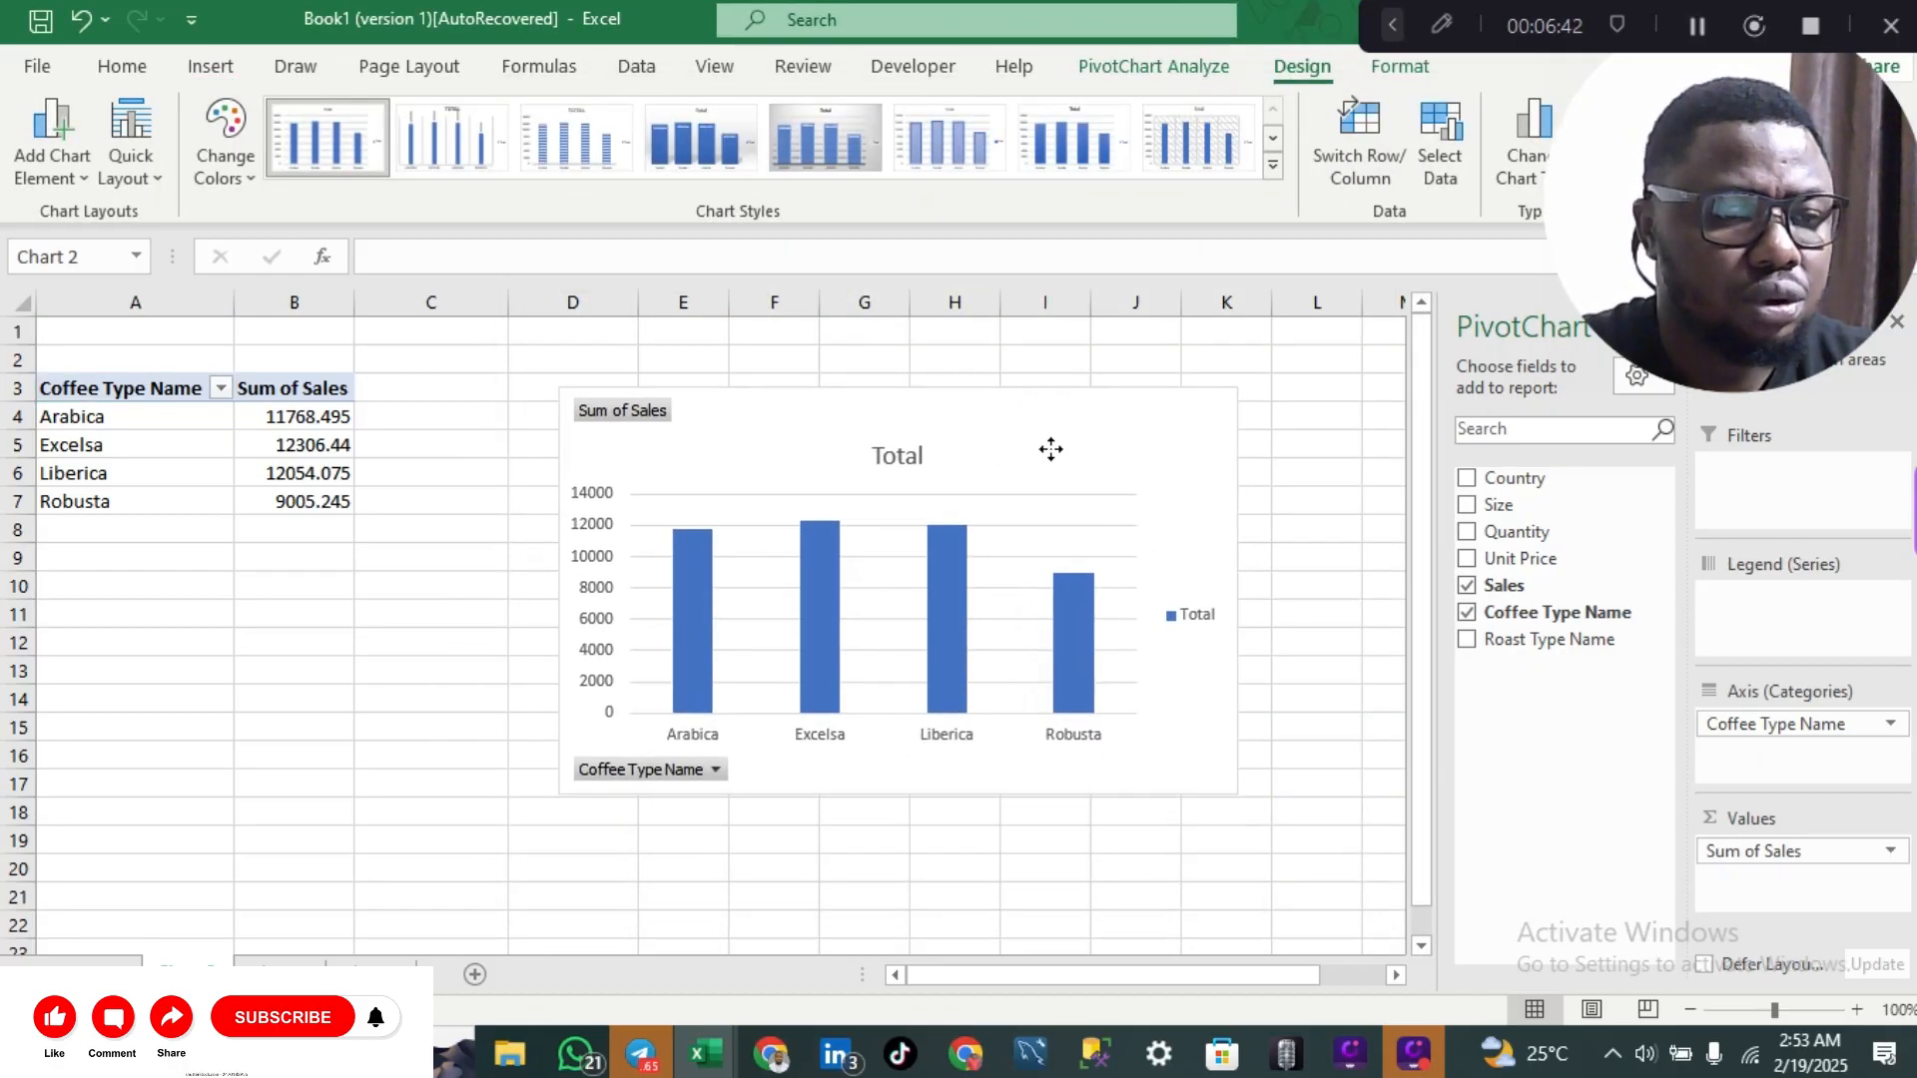
- Copy the whole Coffee Type Name pivot table, including its headers, from A3:B7
{"action": "scroll", "coordinate": [1033, 514], "scroll_direction": "down", "scroll_amount": 3}
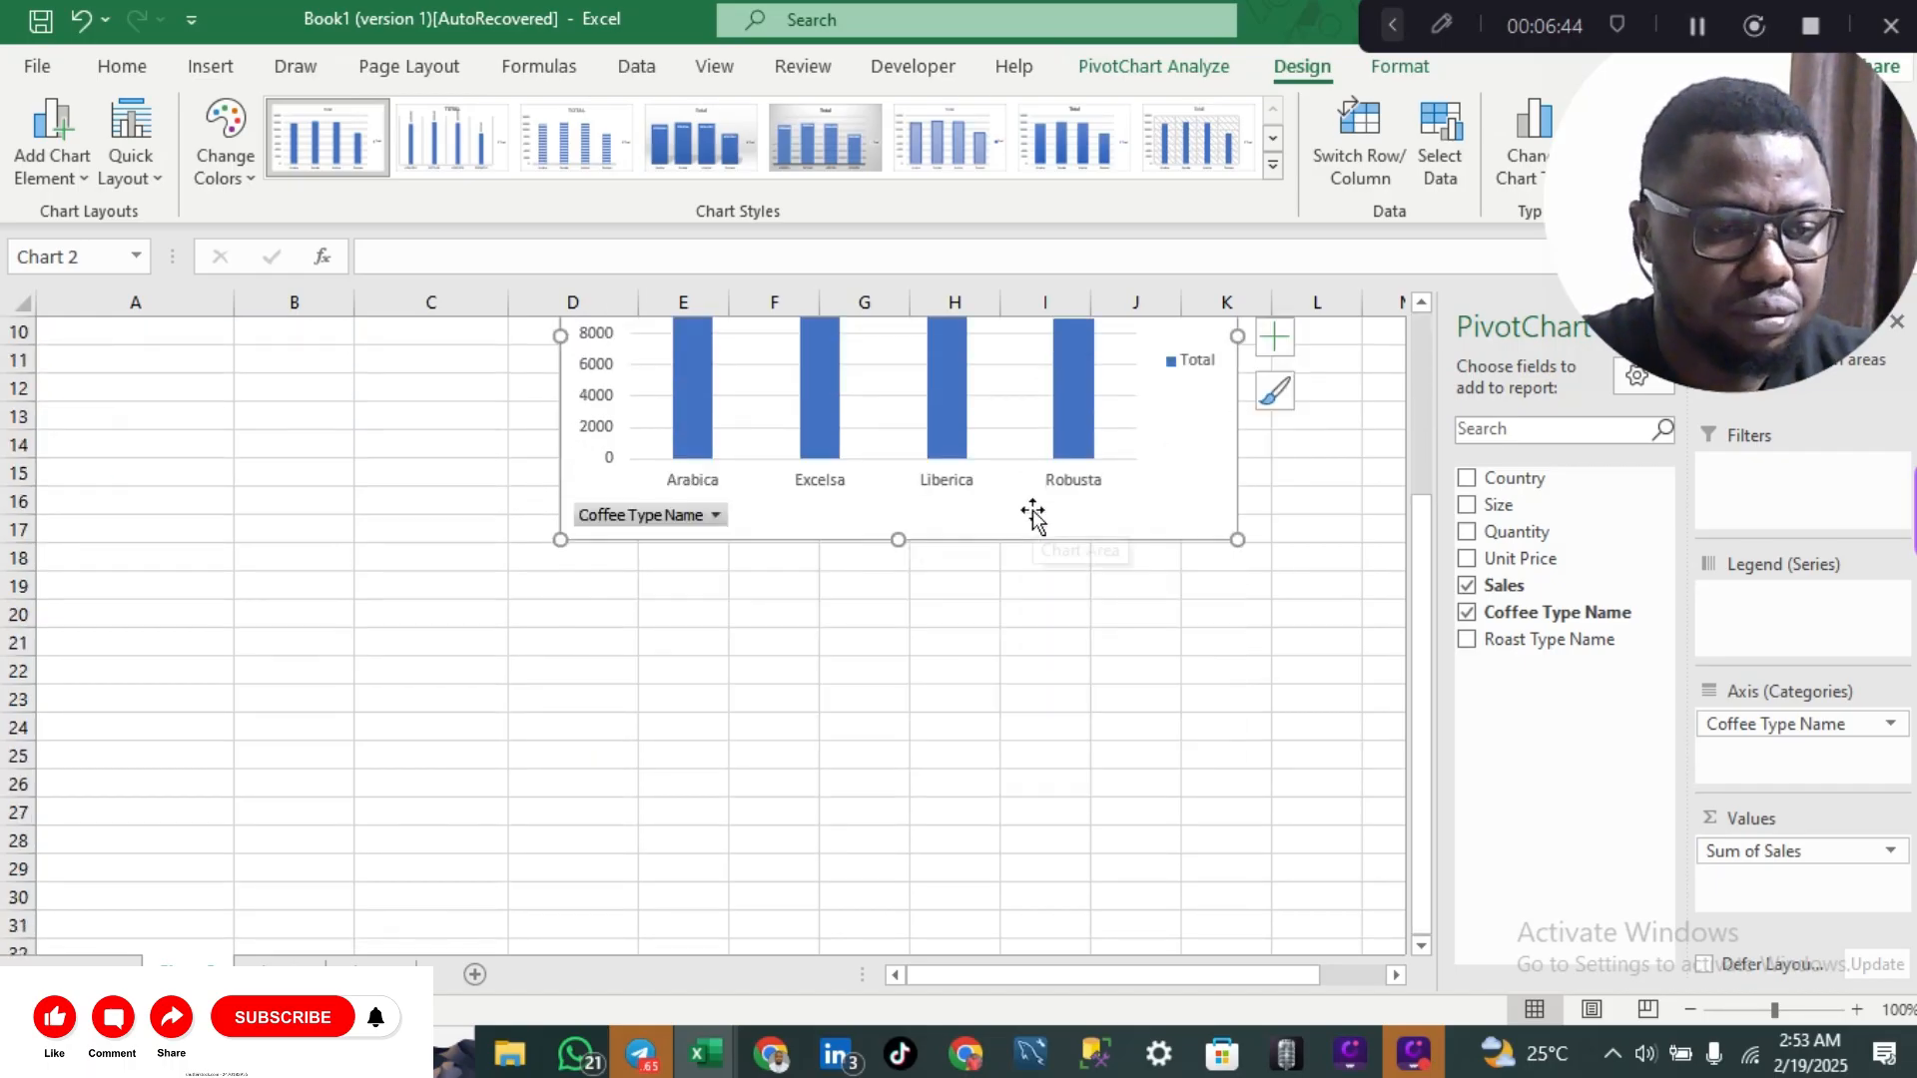
{"action": "scroll", "coordinate": [1118, 652], "scroll_direction": "up", "scroll_amount": 3}
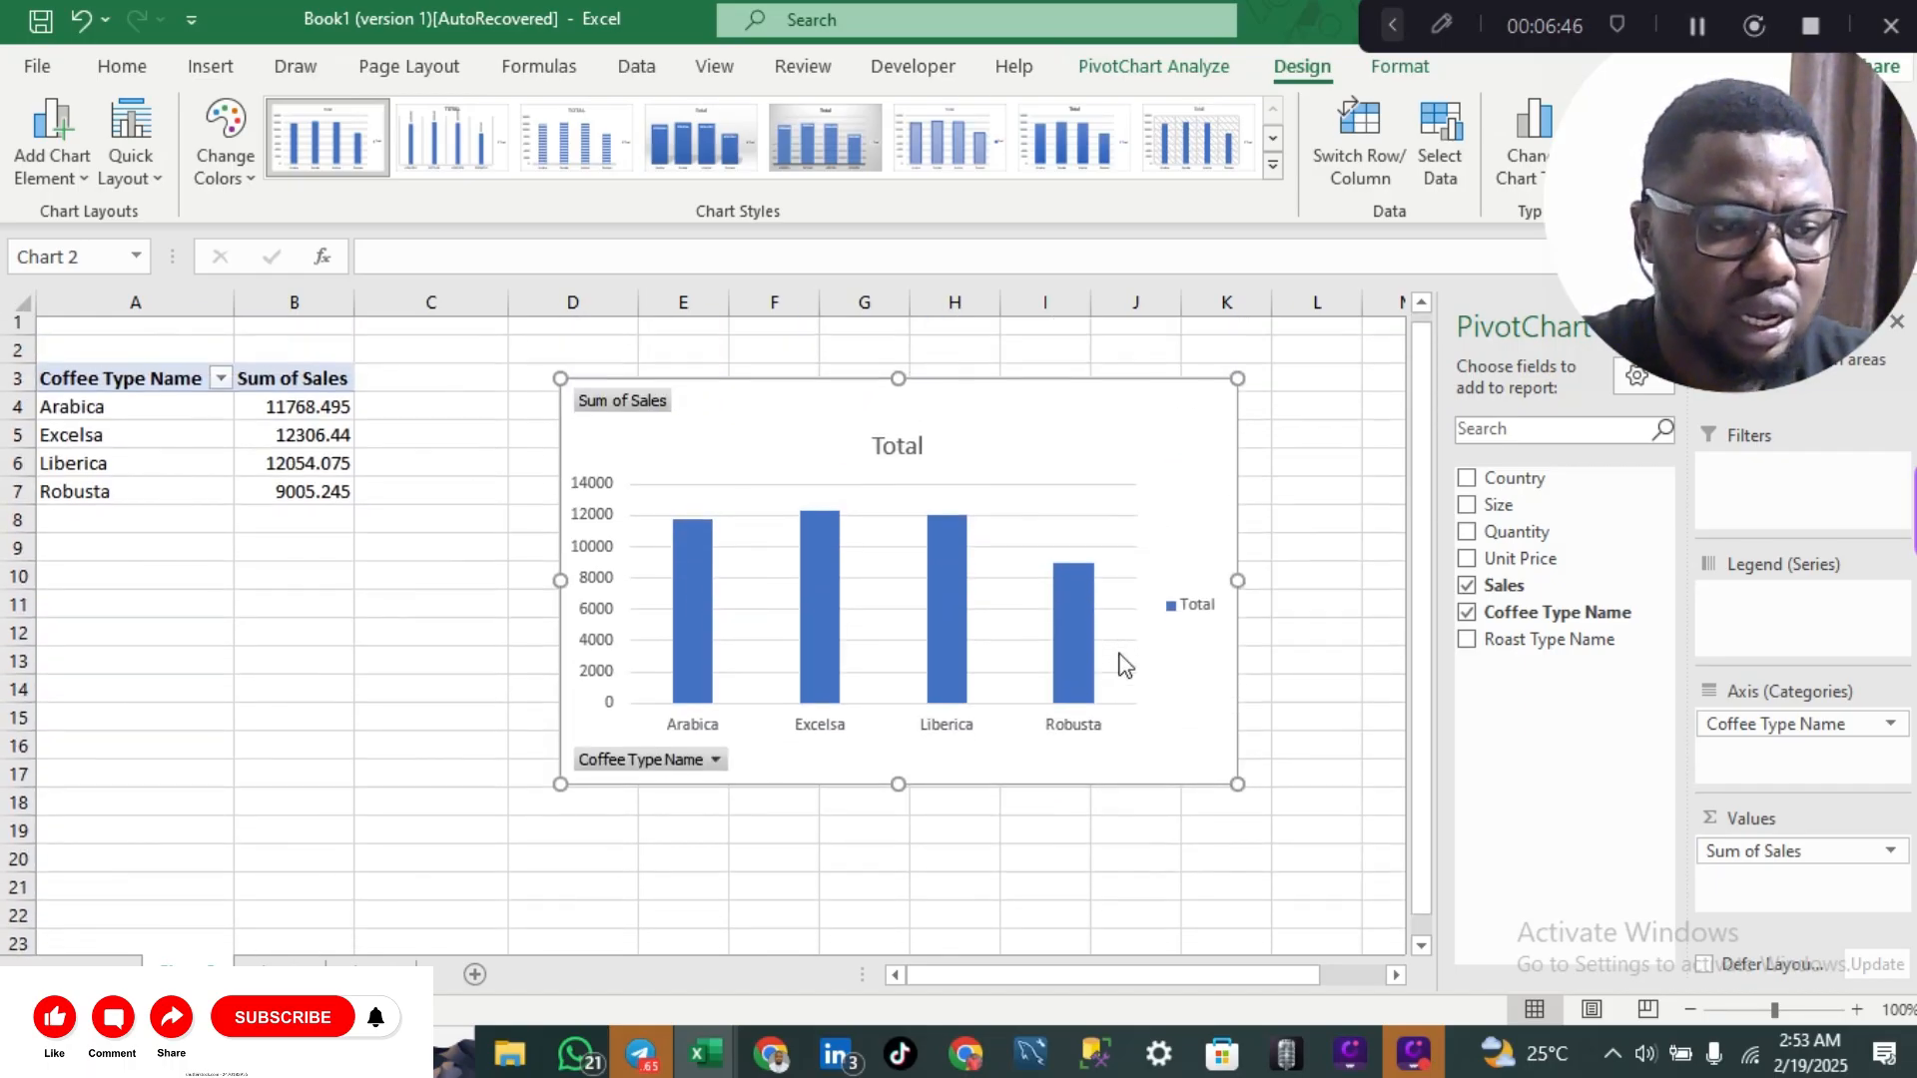
{"action": "scroll", "coordinate": [251, 701], "scroll_direction": "down", "scroll_amount": 4}
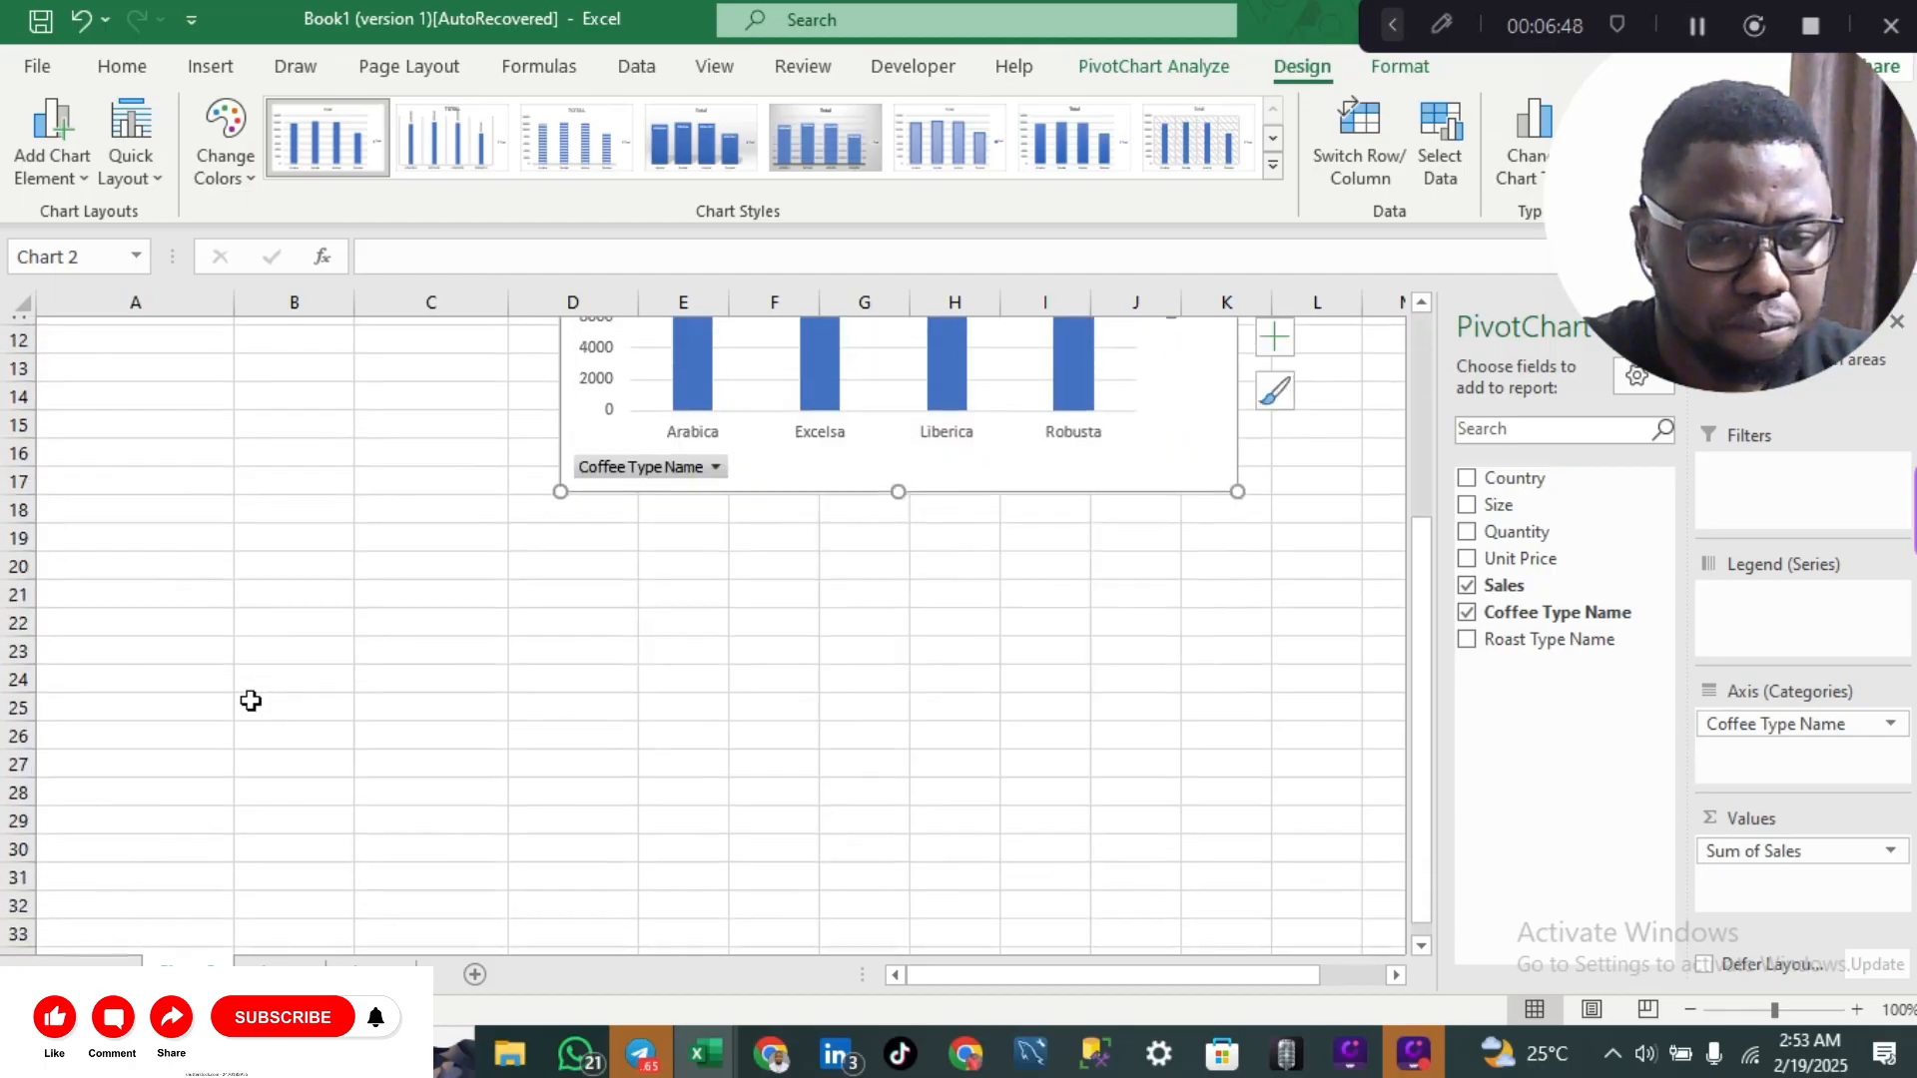
{"action": "left_click", "coordinate": [138, 641]}
{"action": "scroll", "coordinate": [321, 505], "scroll_direction": "up", "scroll_amount": 4}
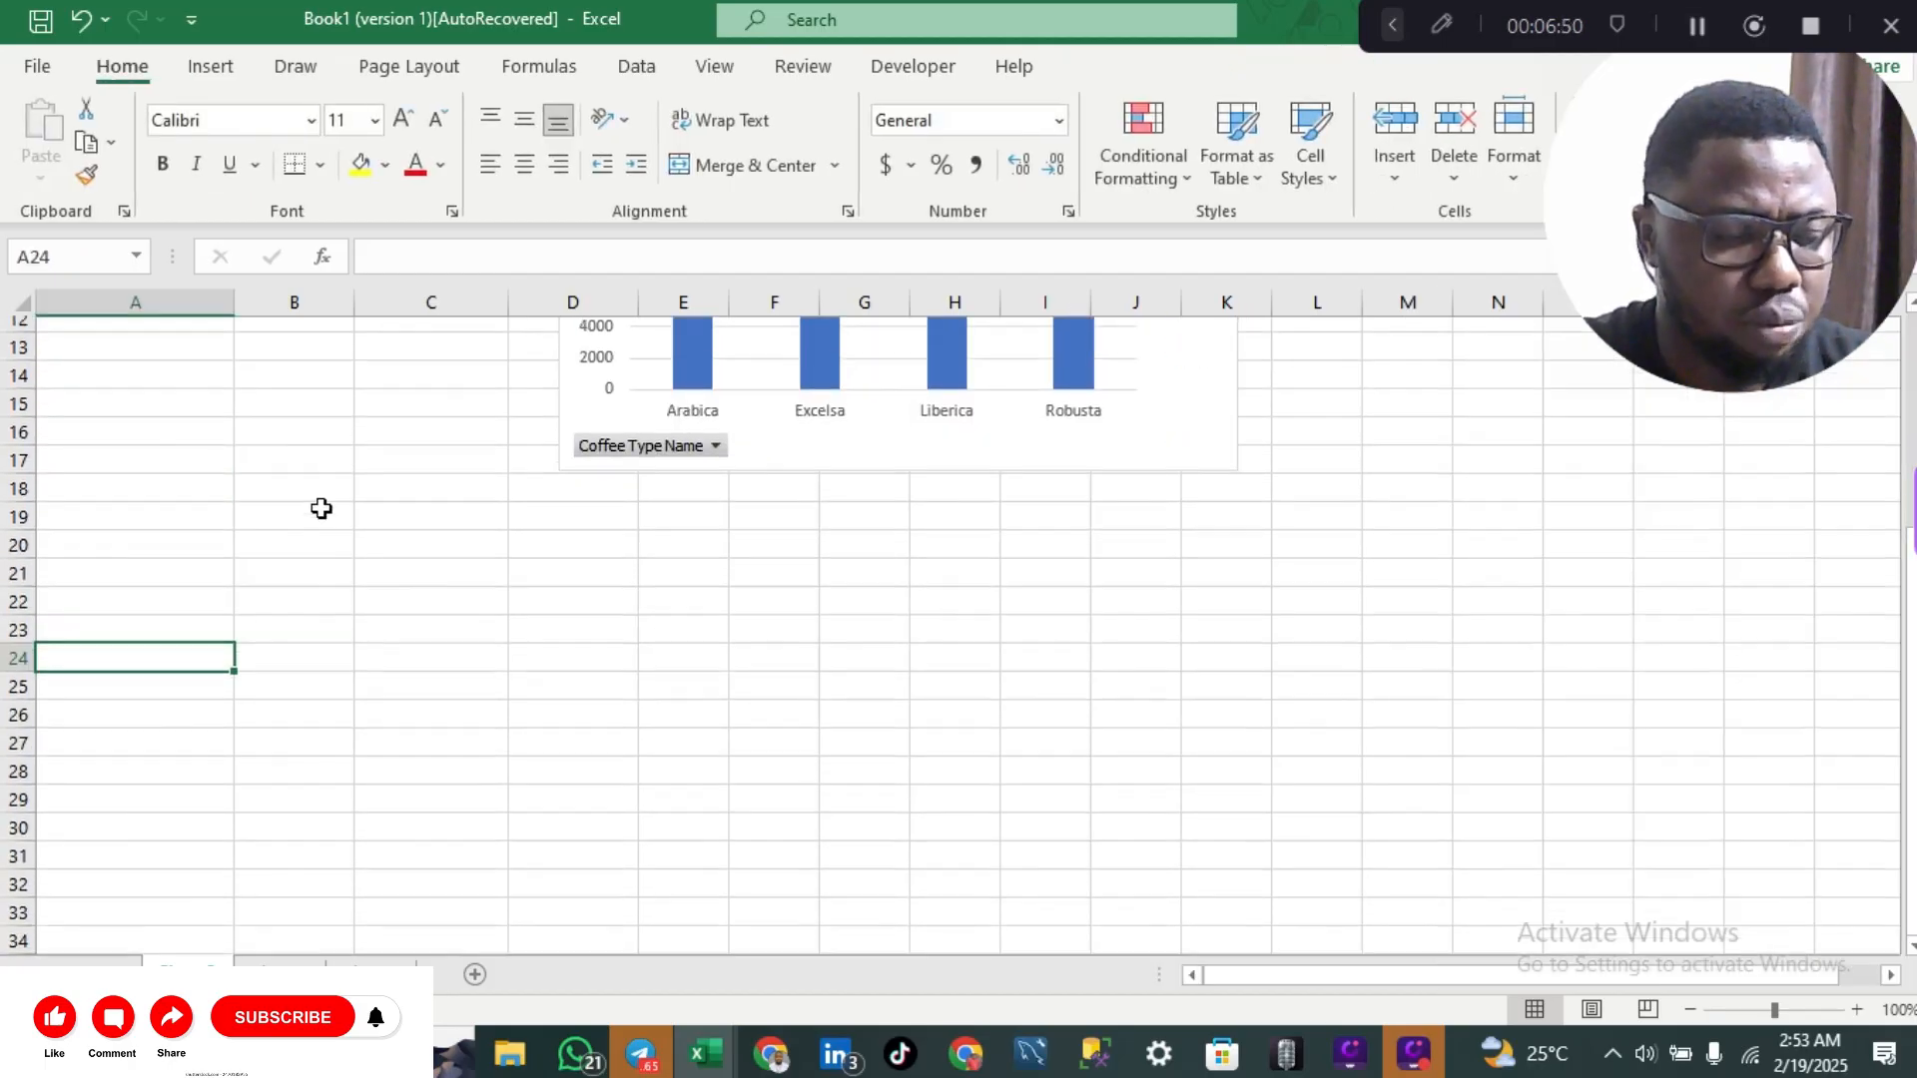
{"action": "left_click", "coordinate": [143, 391]}
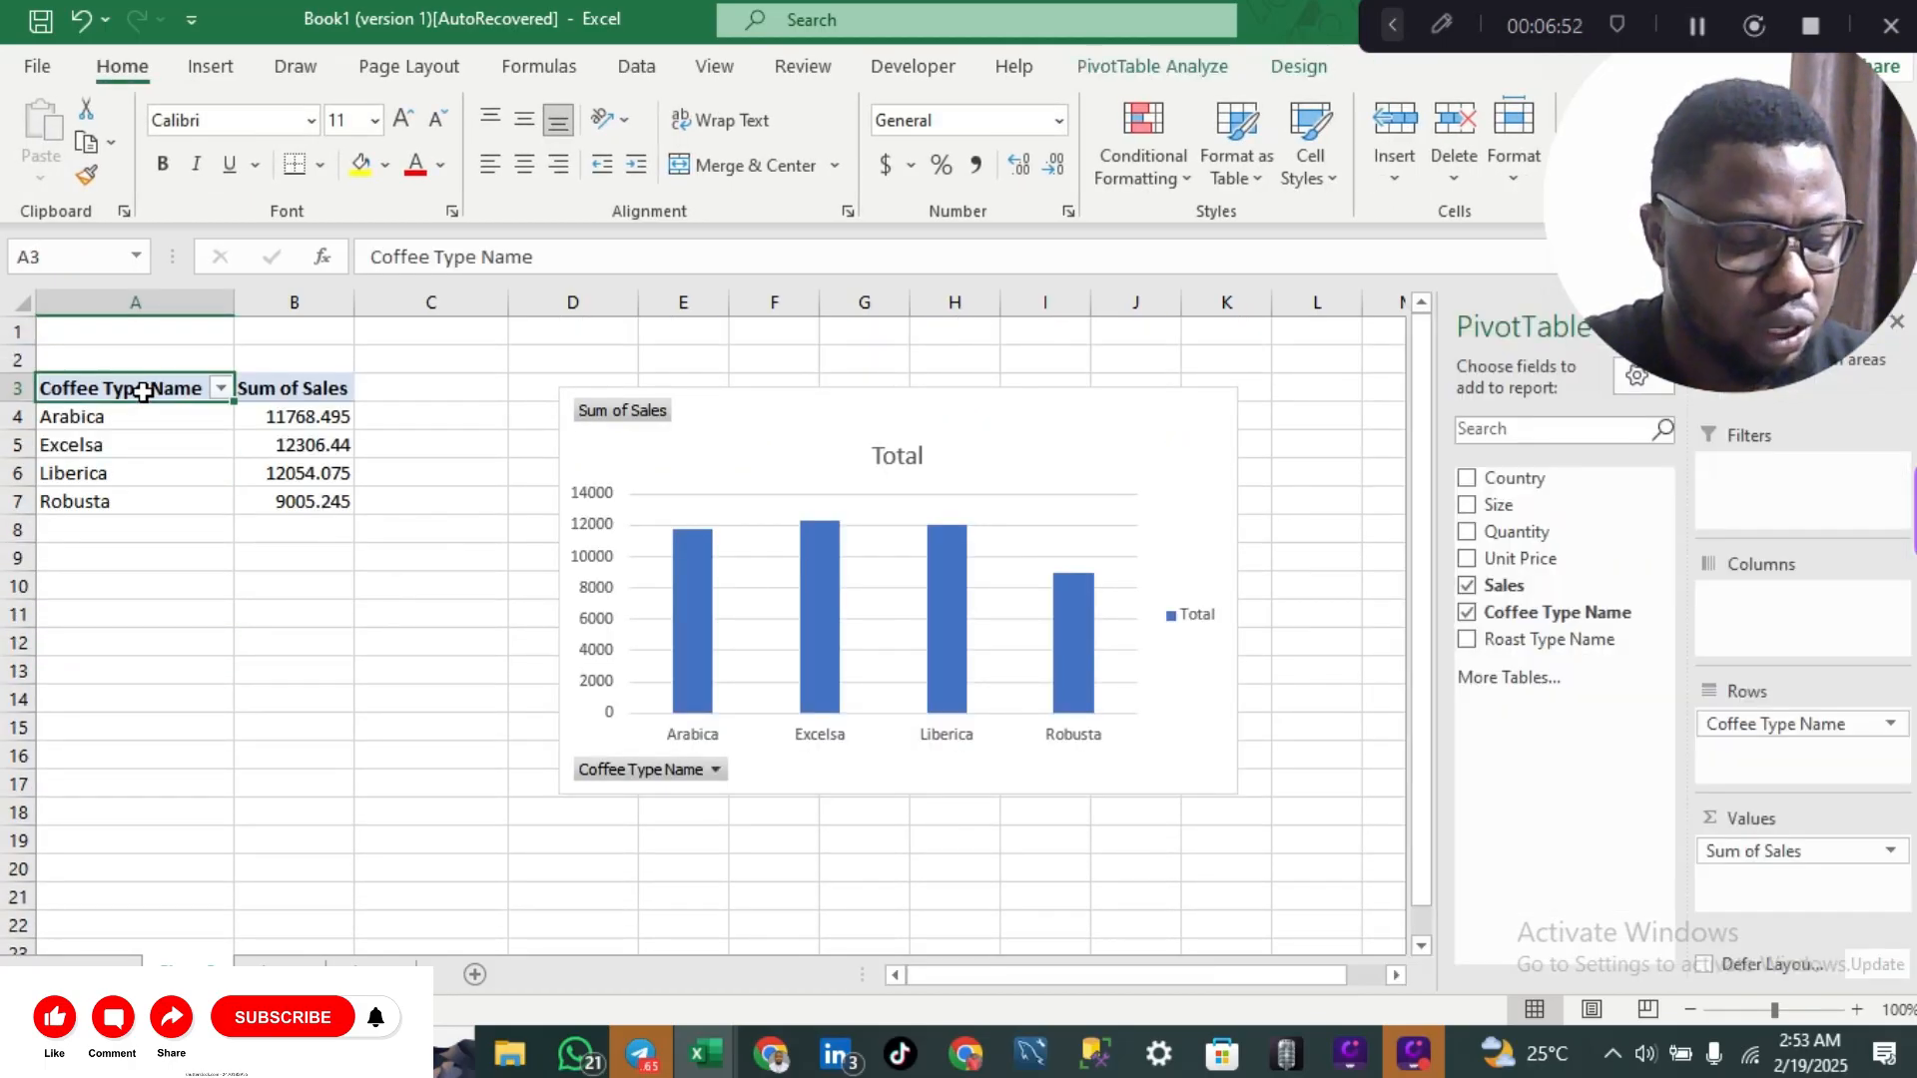
{"action": "key", "text": "shift+Right"}
{"action": "key", "text": "shift+Down"}
{"action": "key", "text": "shift+Down"}
{"action": "key", "text": "shift+Down"}
{"action": "key", "text": "shift+Down"}
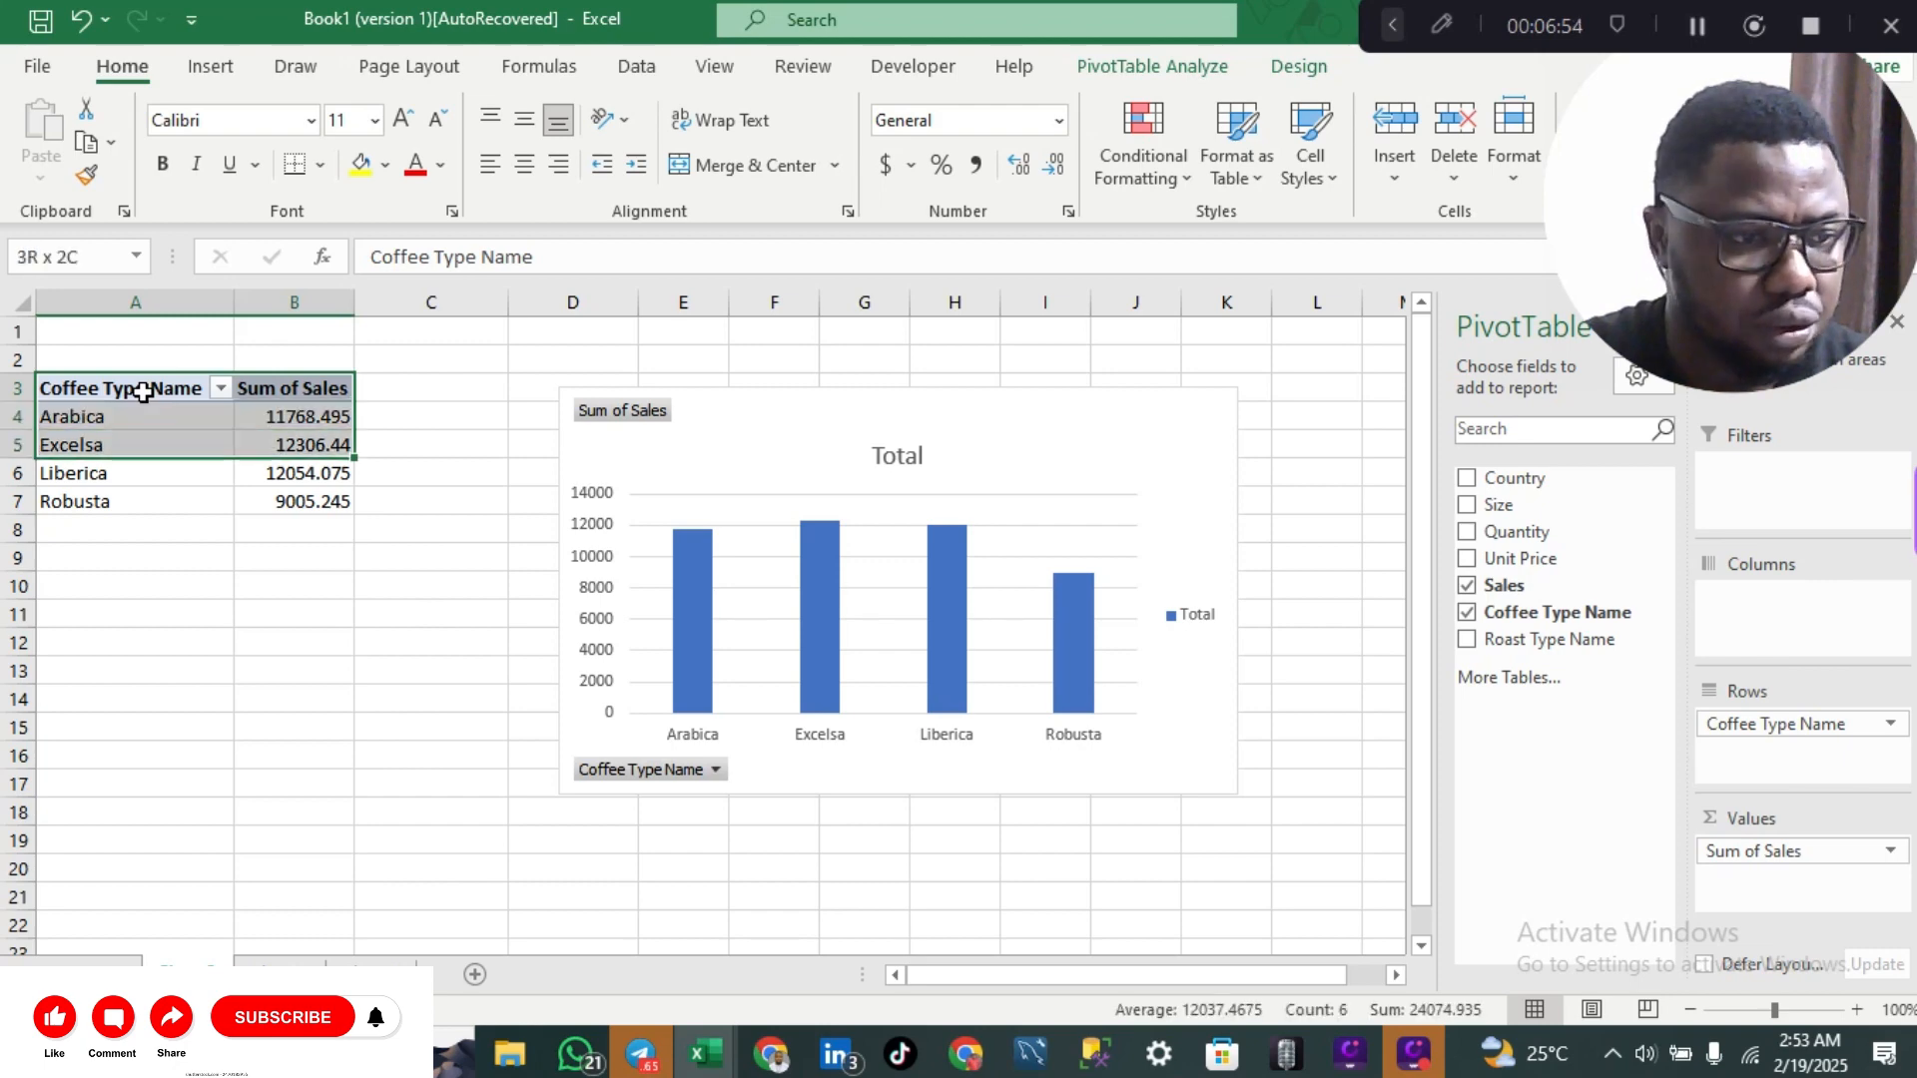
{"action": "key", "text": "ctrl+c"}
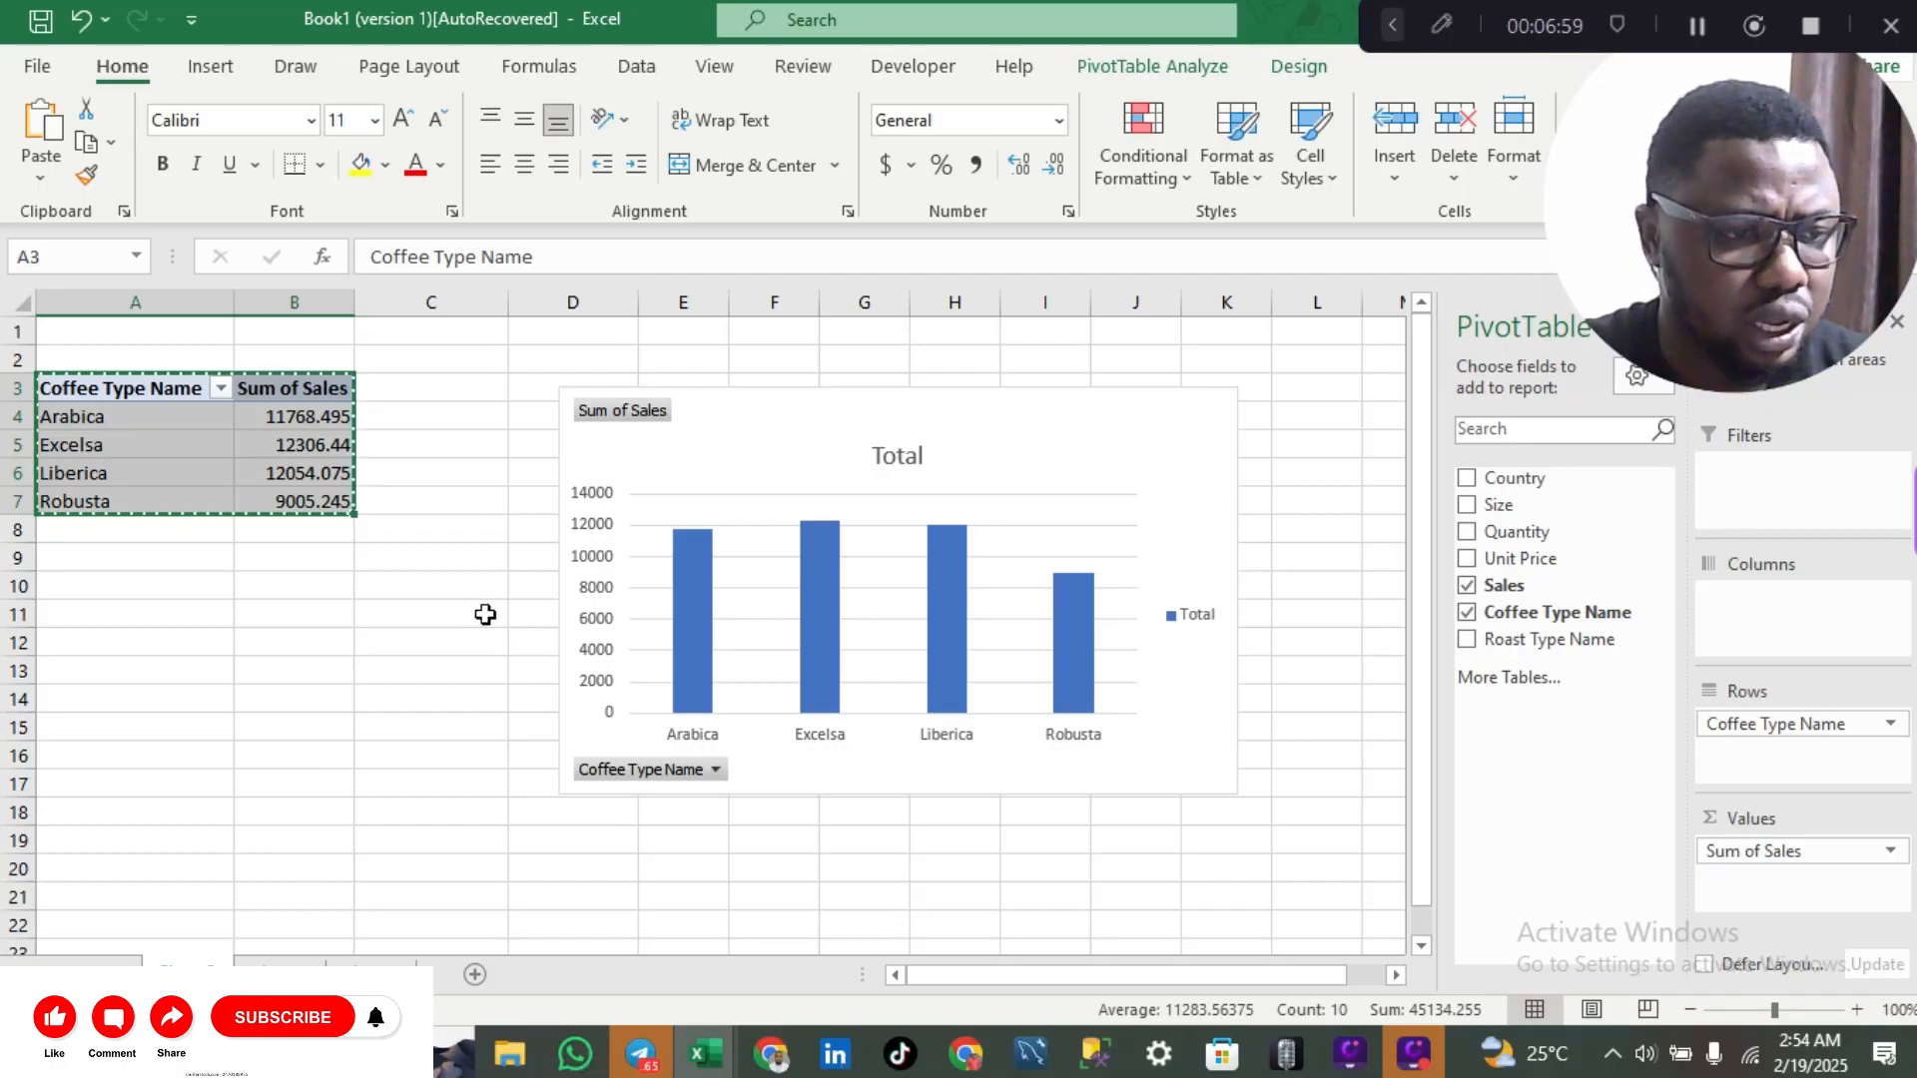
- Paste the copied pivot table at cell A23 and replace its Coffee Type Name row field with Country
{"action": "scroll", "coordinate": [179, 856], "scroll_direction": "down", "scroll_amount": 10}
{"action": "left_click", "coordinate": [206, 856]}
{"action": "scroll", "coordinate": [295, 706], "scroll_direction": "up", "scroll_amount": 10}
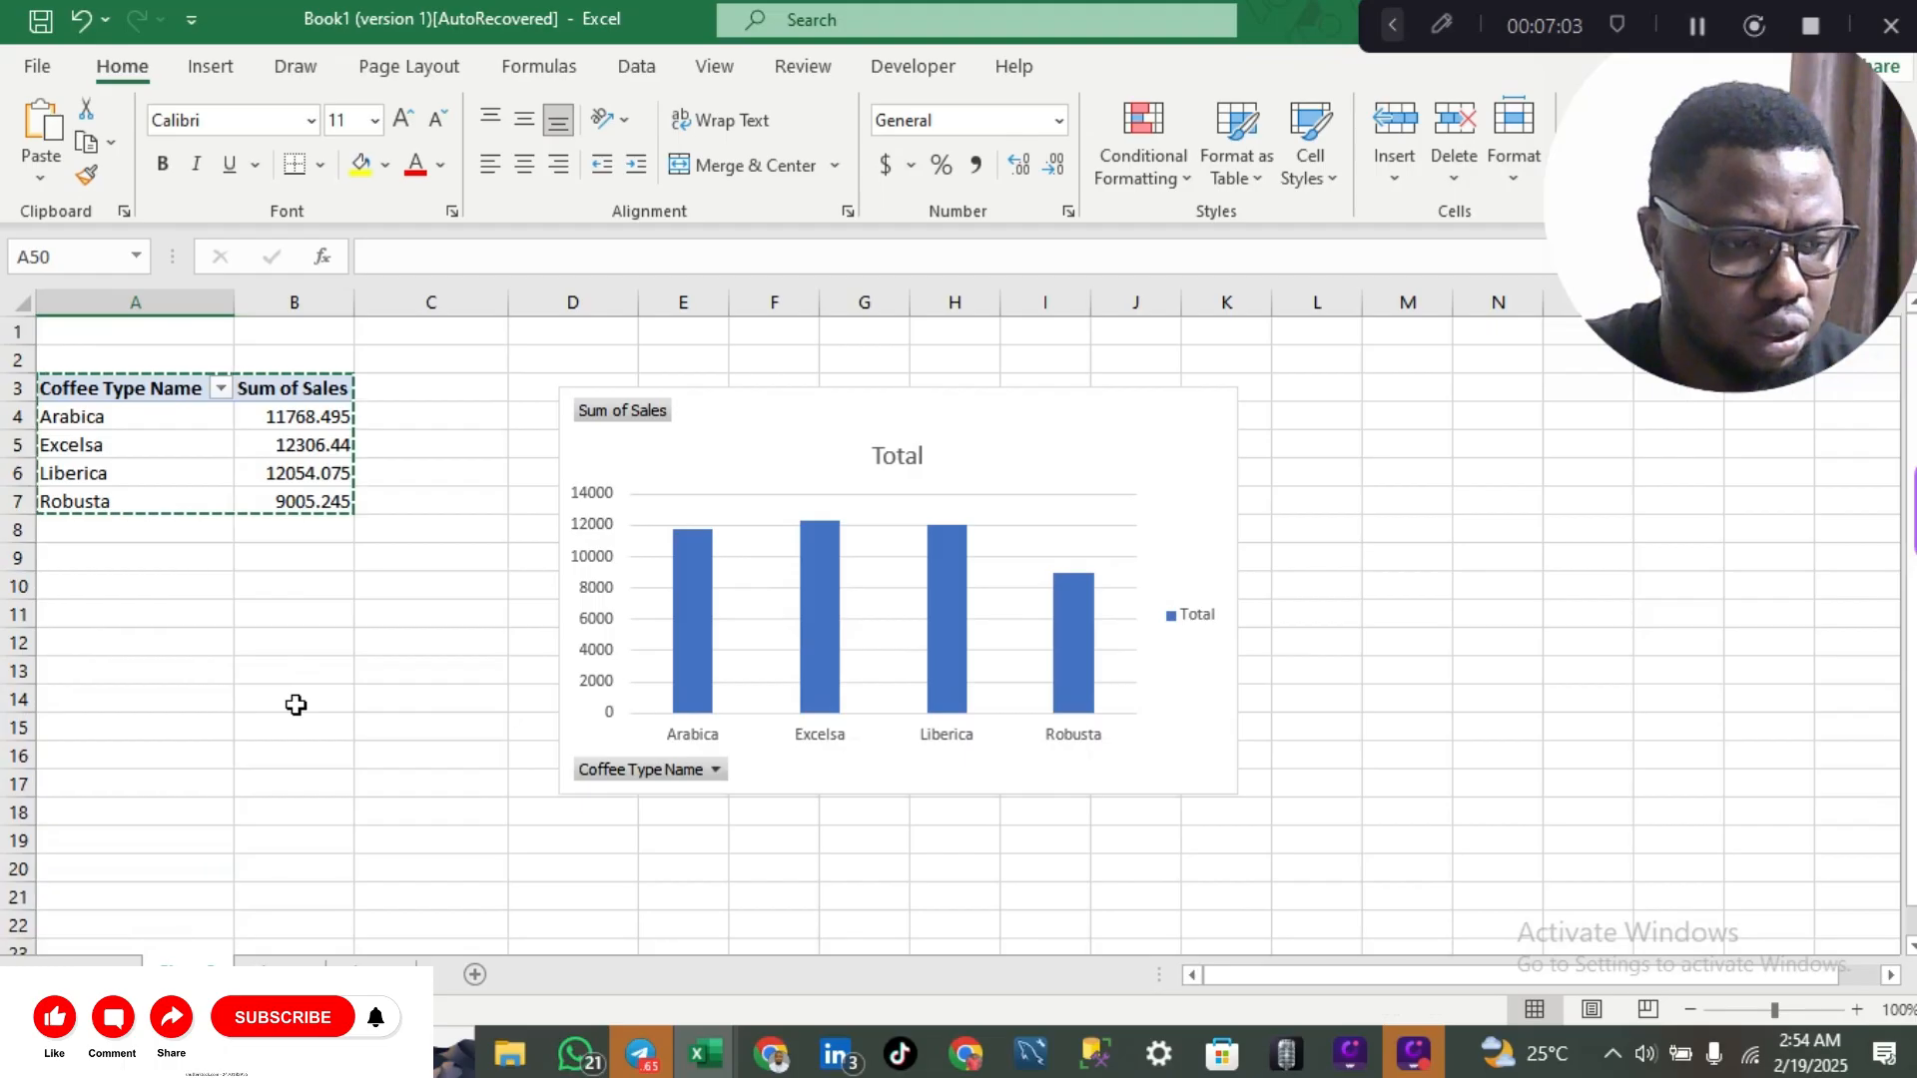
{"action": "scroll", "coordinate": [296, 706], "scroll_direction": "down", "scroll_amount": 2}
{"action": "left_click", "coordinate": [114, 757]}
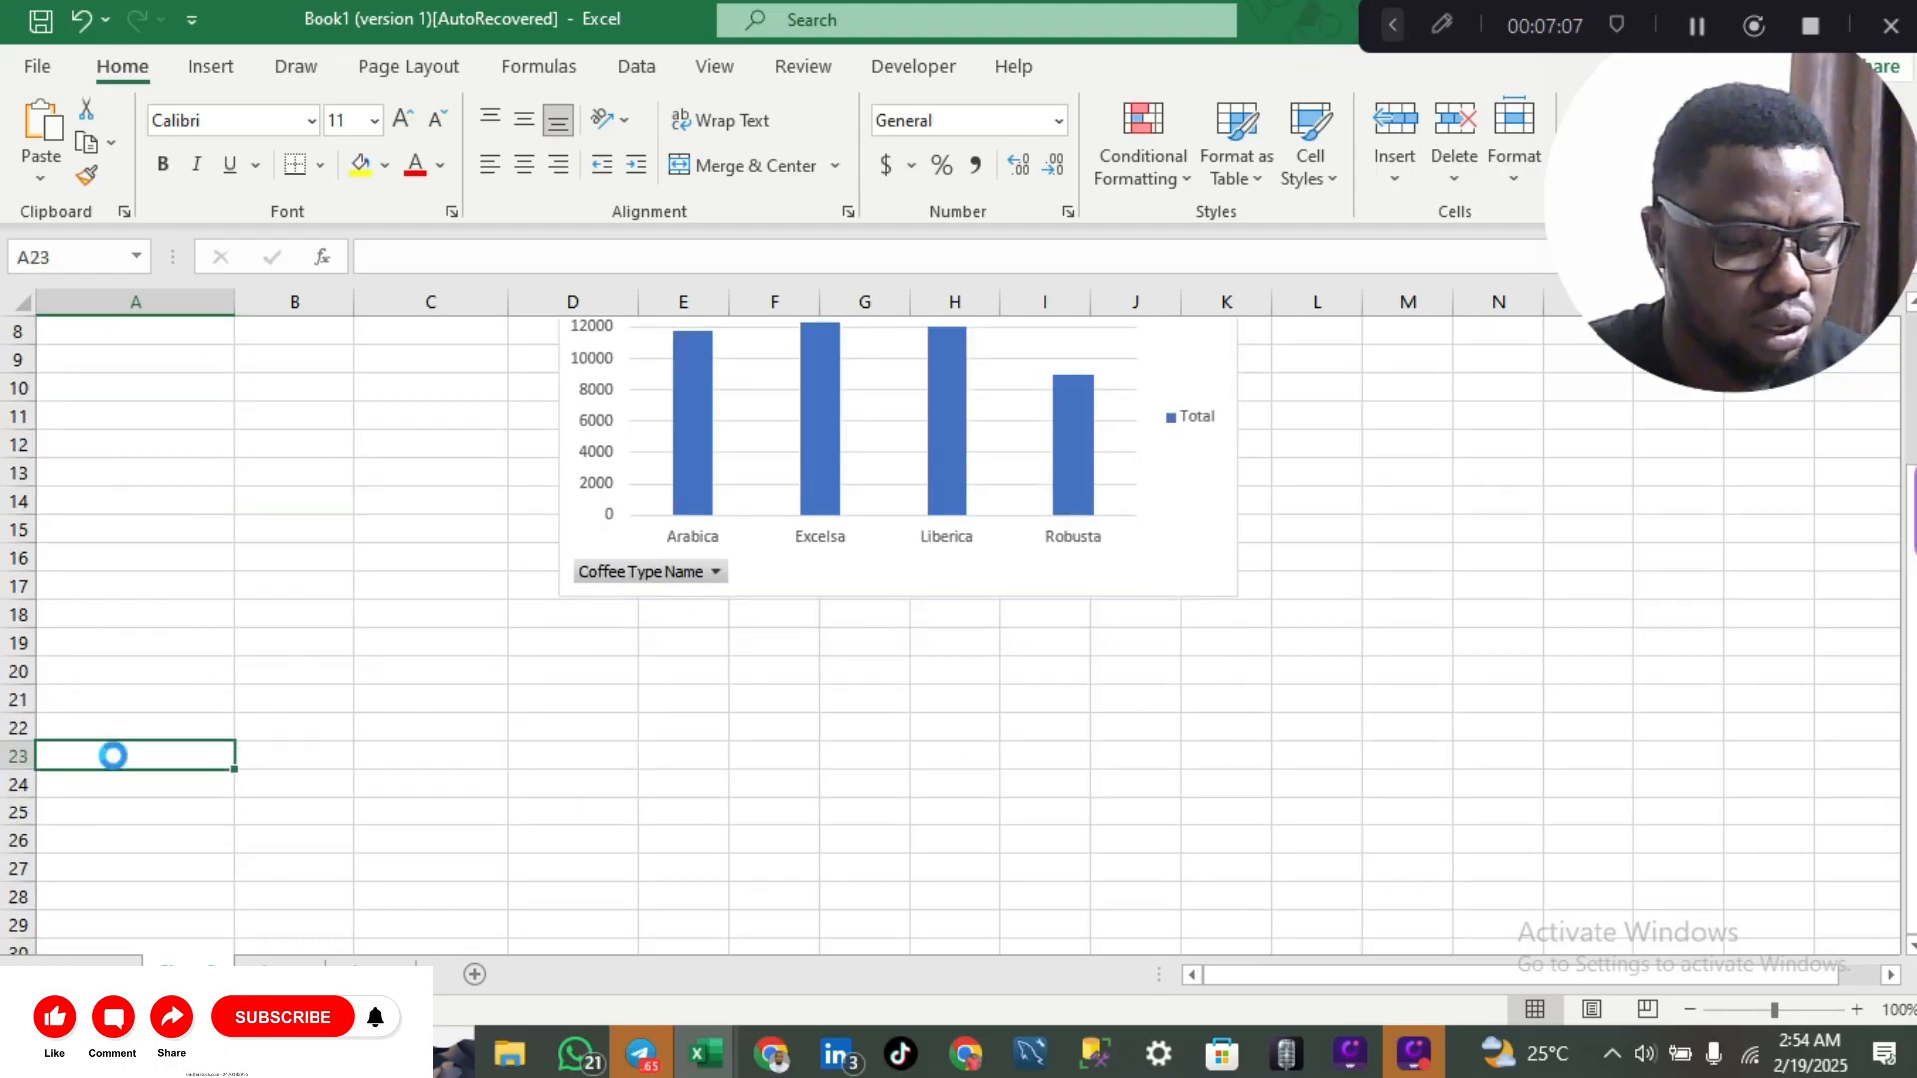
{"action": "key", "text": "ctrl+v"}
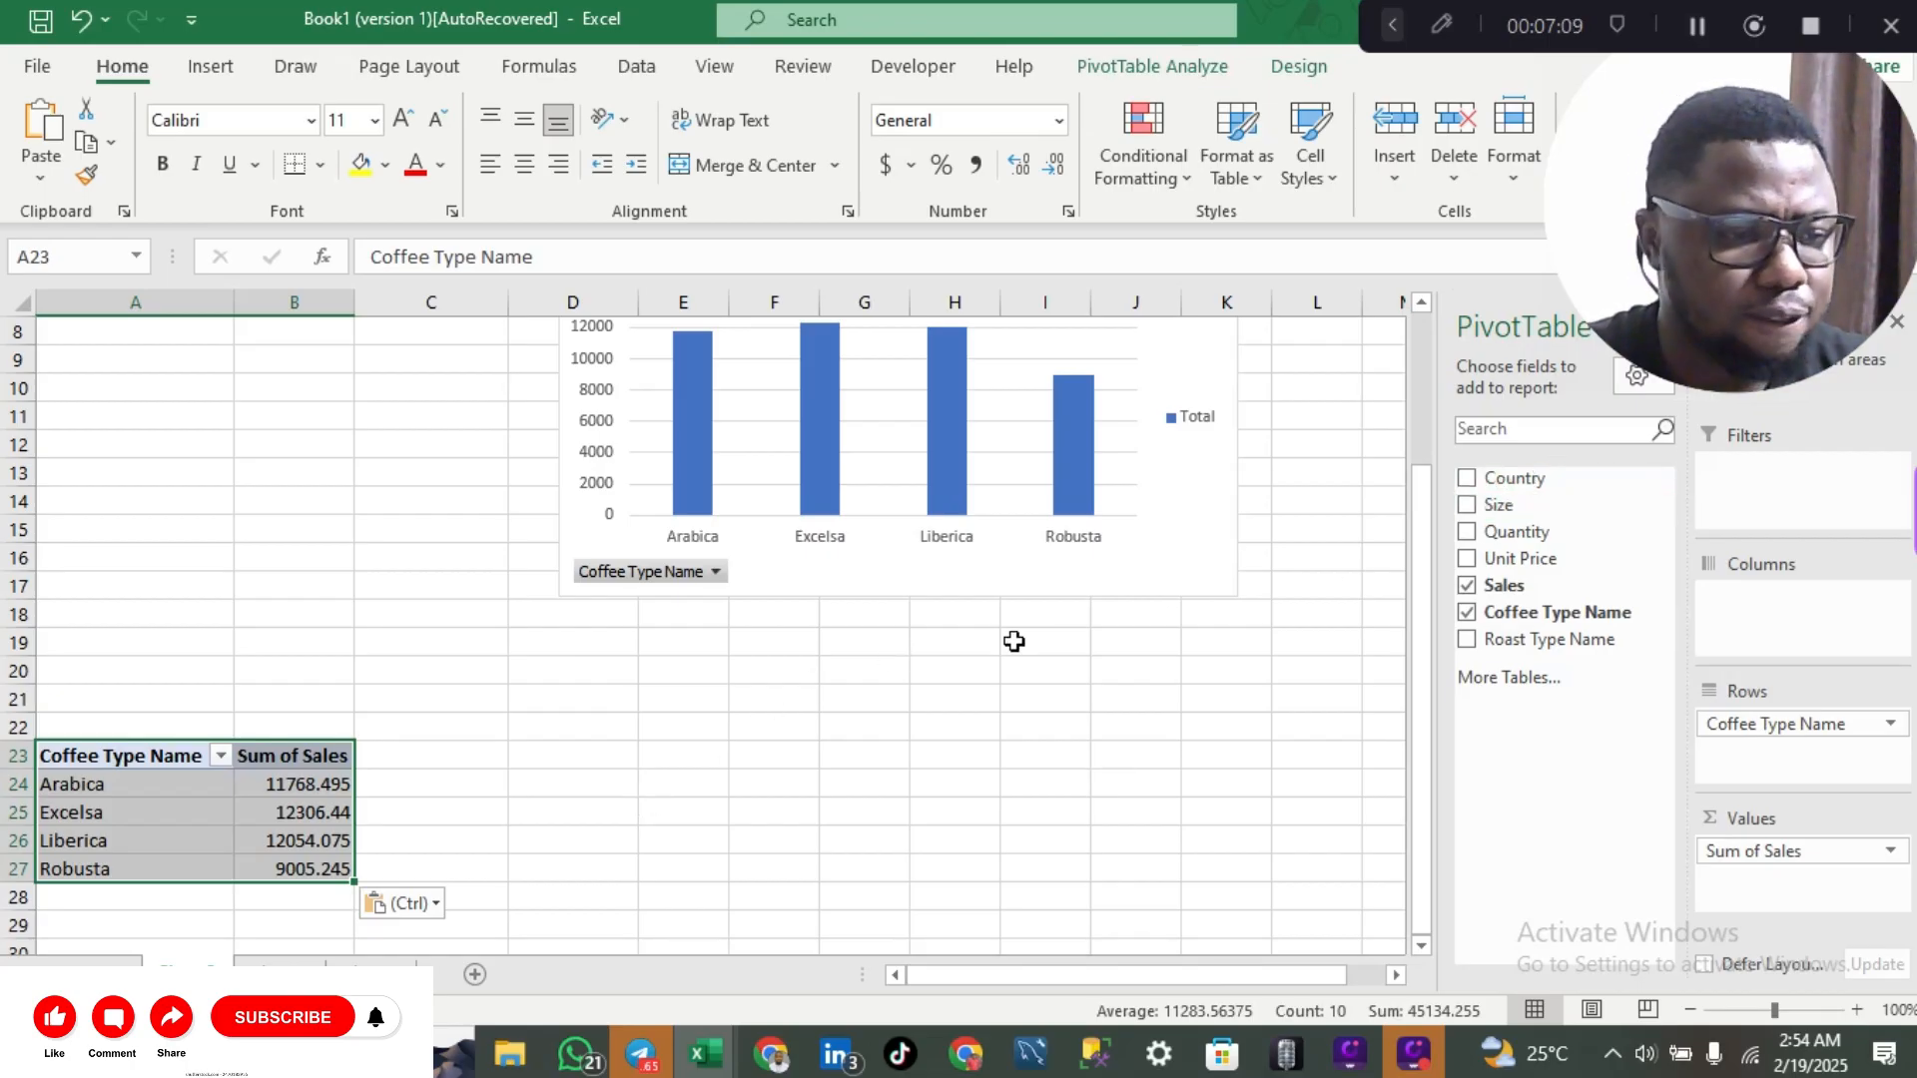
{"action": "left_click", "coordinate": [1465, 611]}
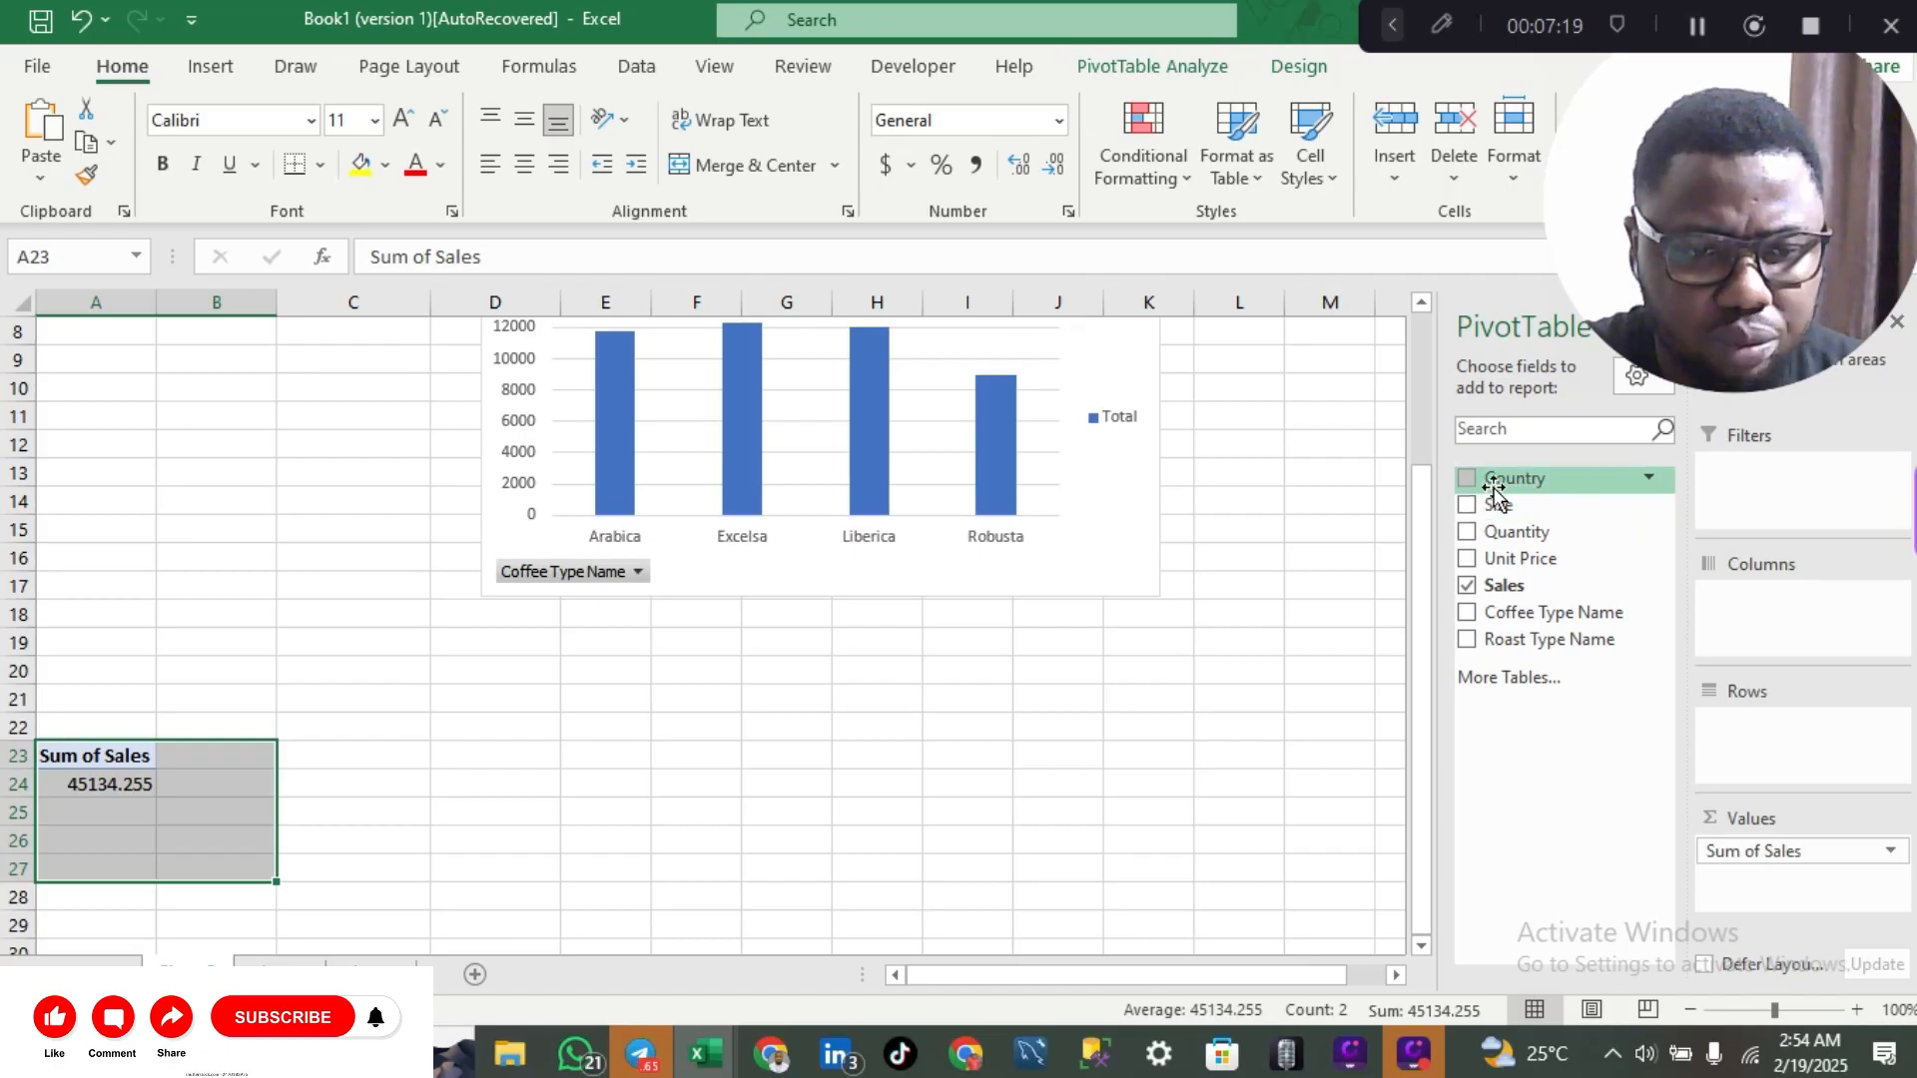
{"action": "left_click", "coordinate": [1467, 481]}
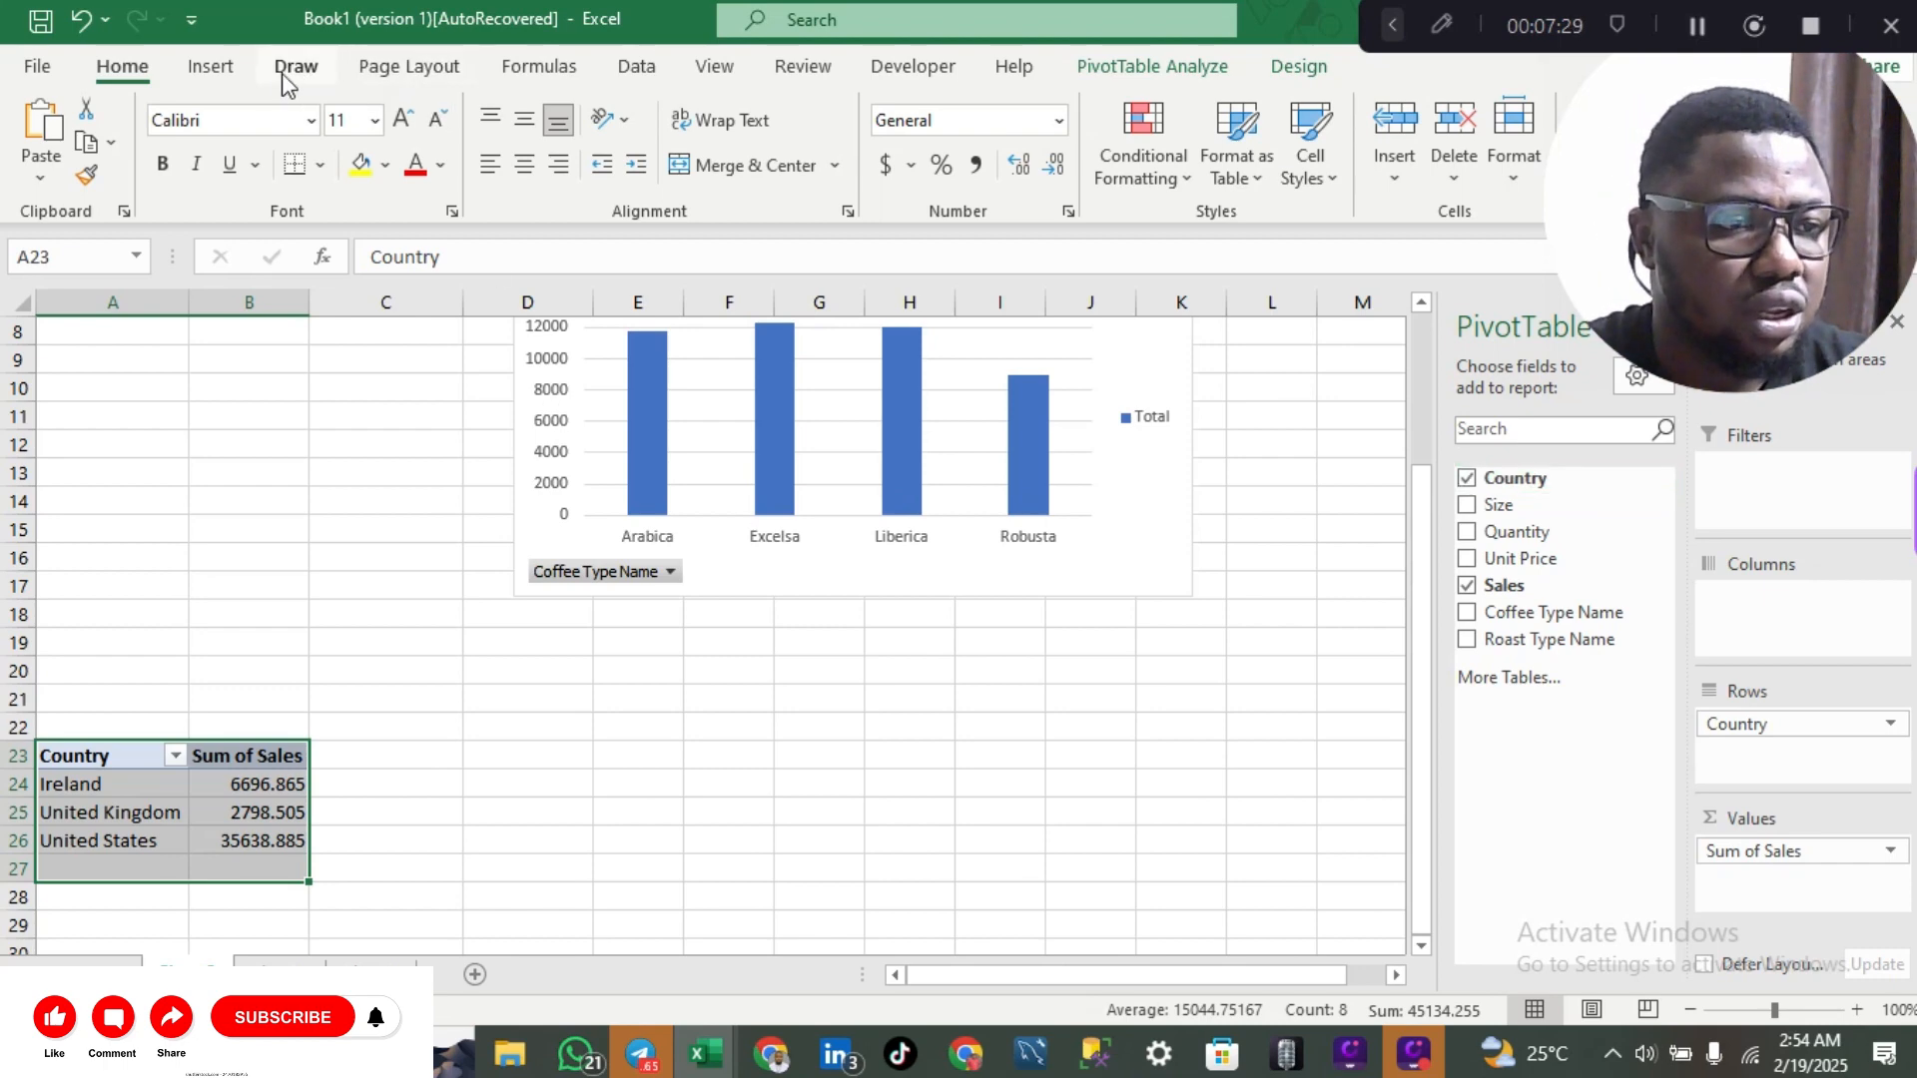
- Insert a Clustered Bar pivot chart for the Country pivot table and move it beneath the coffee type column chart
{"action": "left_click", "coordinate": [211, 68]}
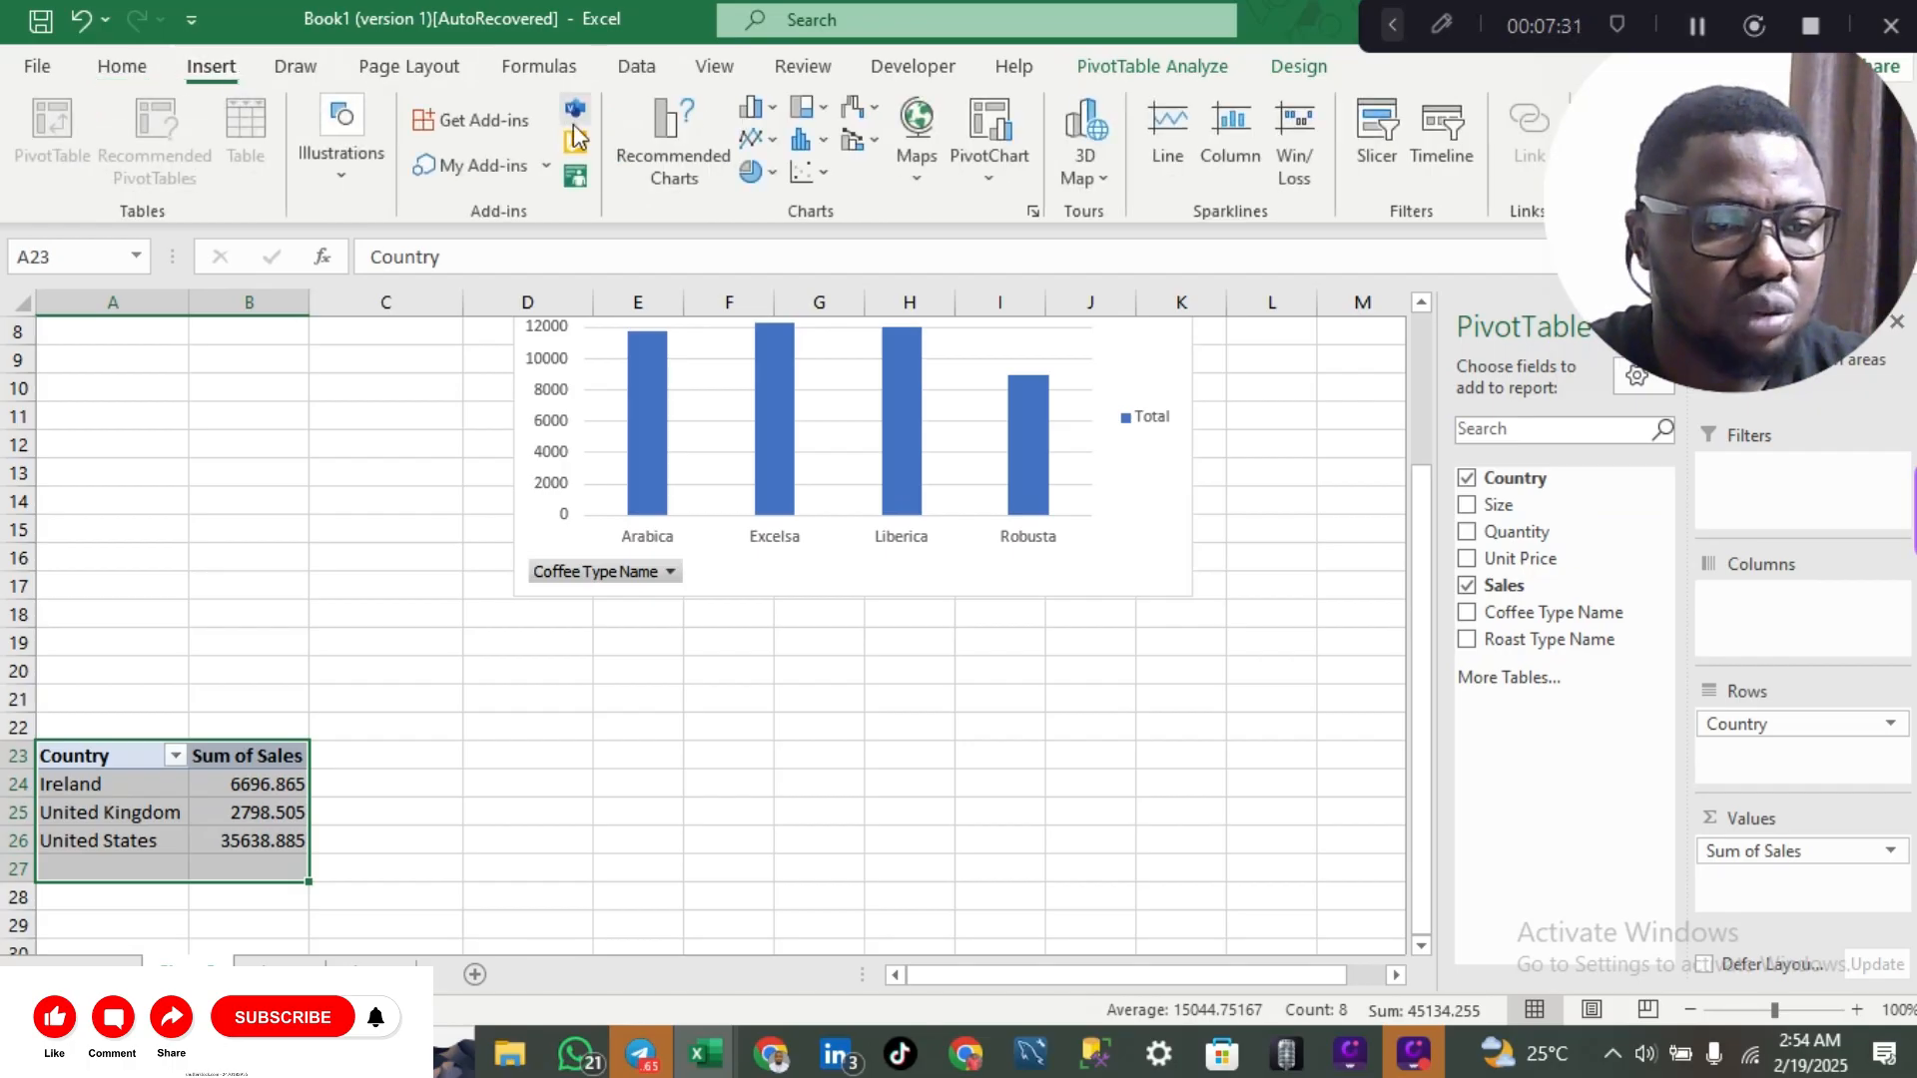
{"action": "left_click", "coordinate": [703, 146]}
{"action": "mouse_move", "coordinate": [815, 443]}
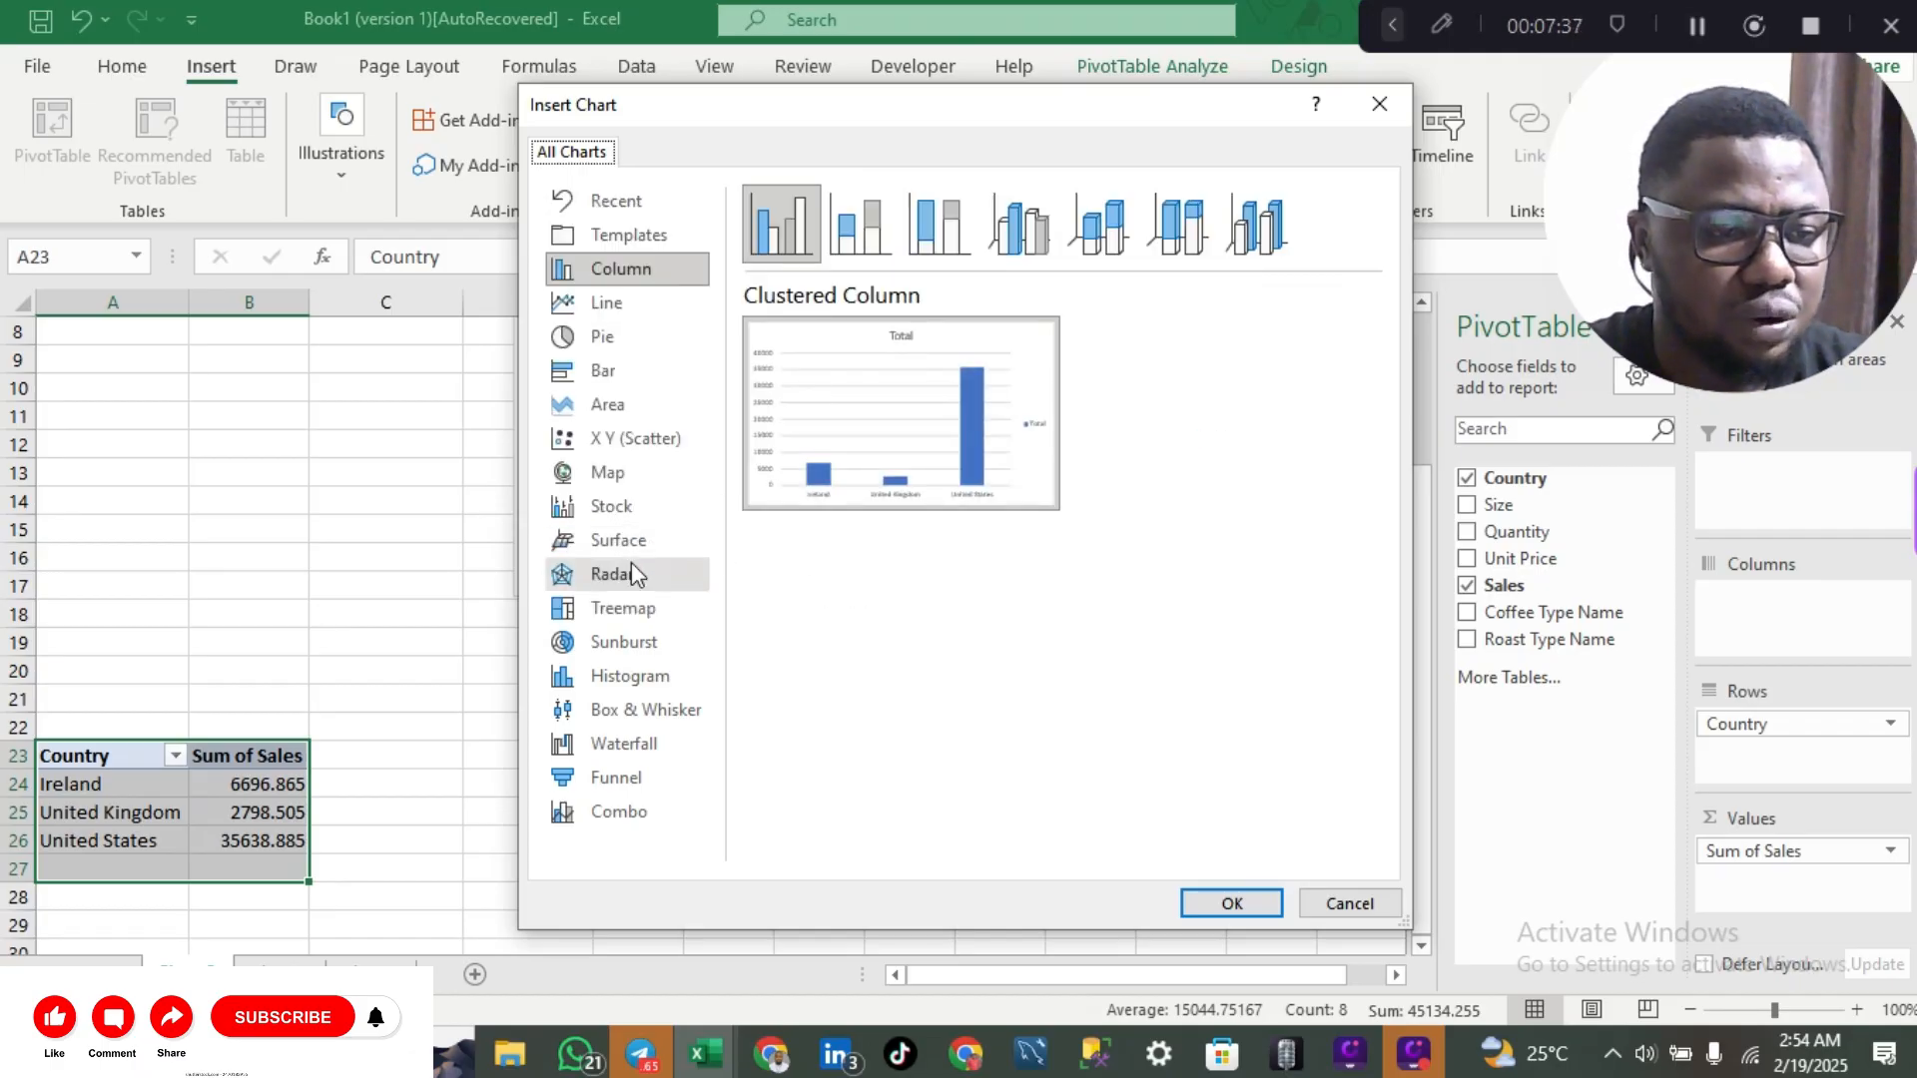
{"action": "left_click", "coordinate": [614, 482]}
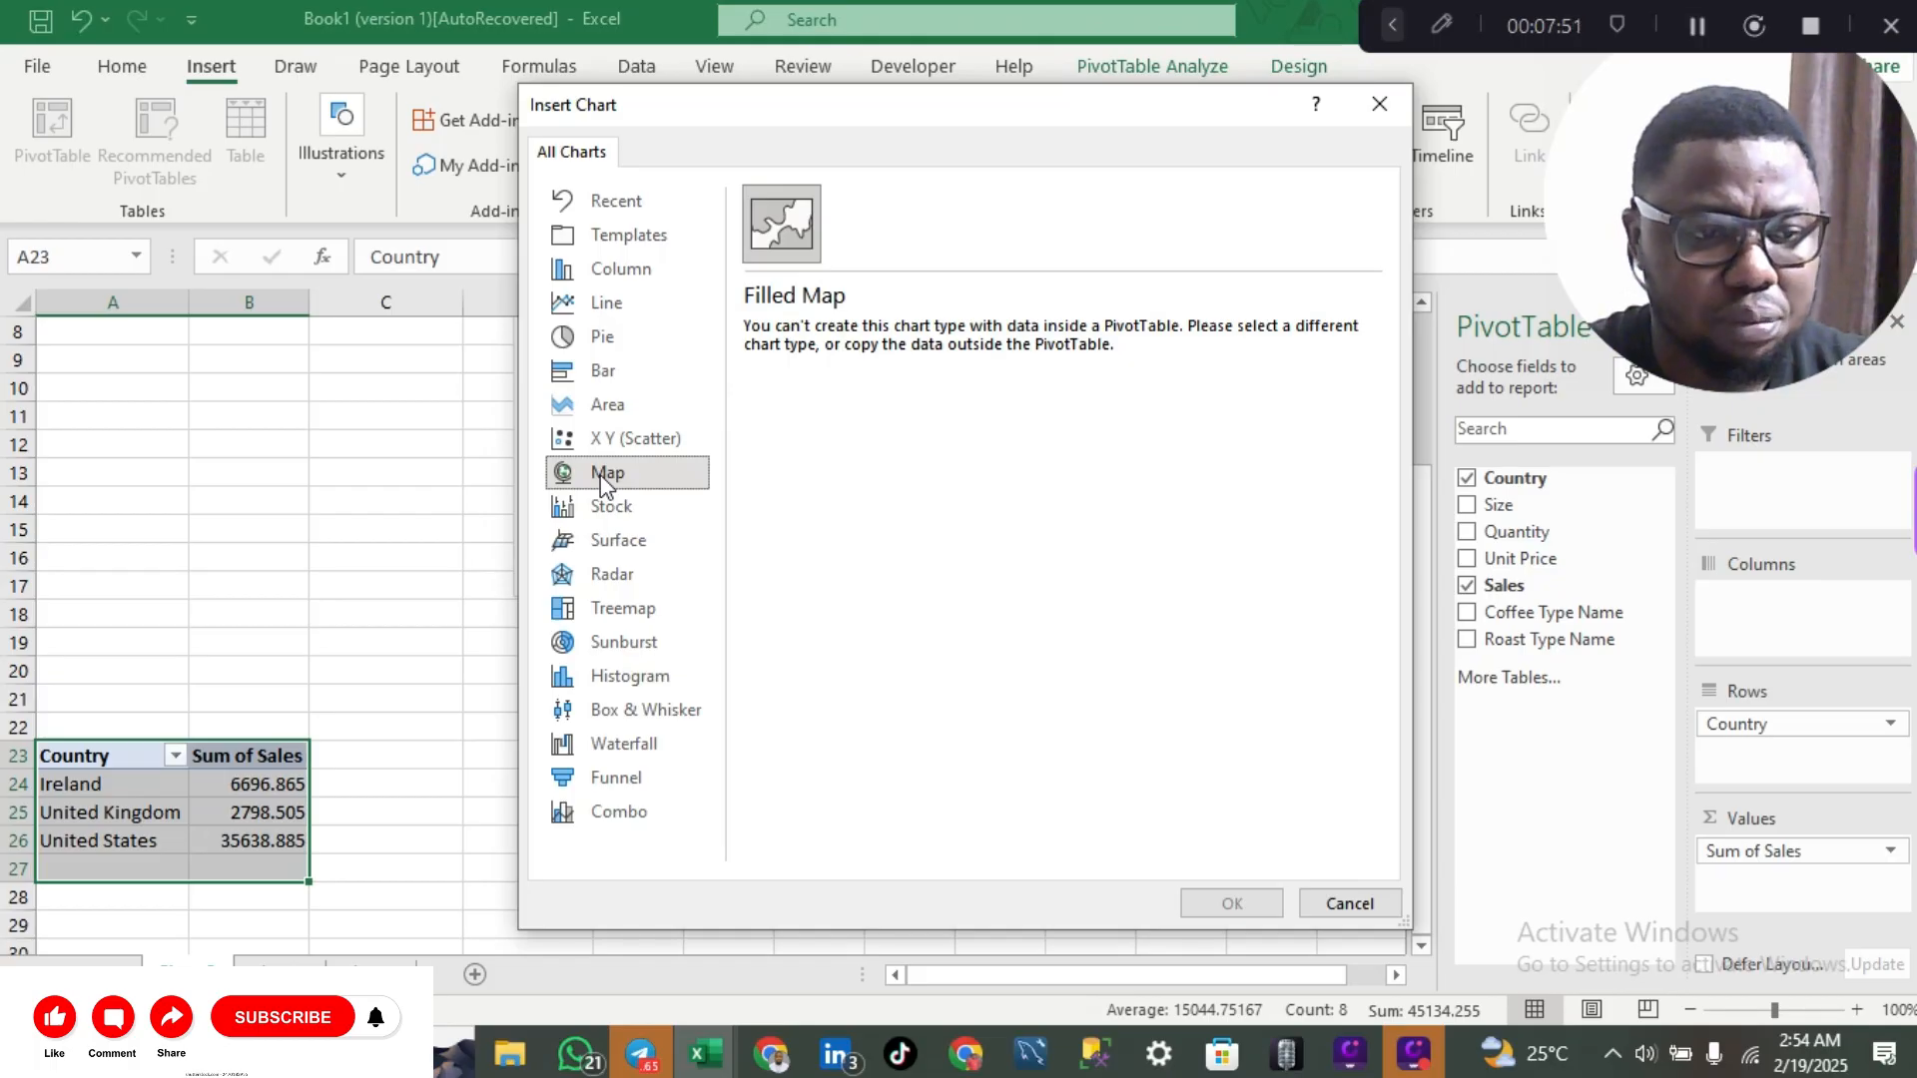
{"action": "left_click", "coordinate": [649, 276]}
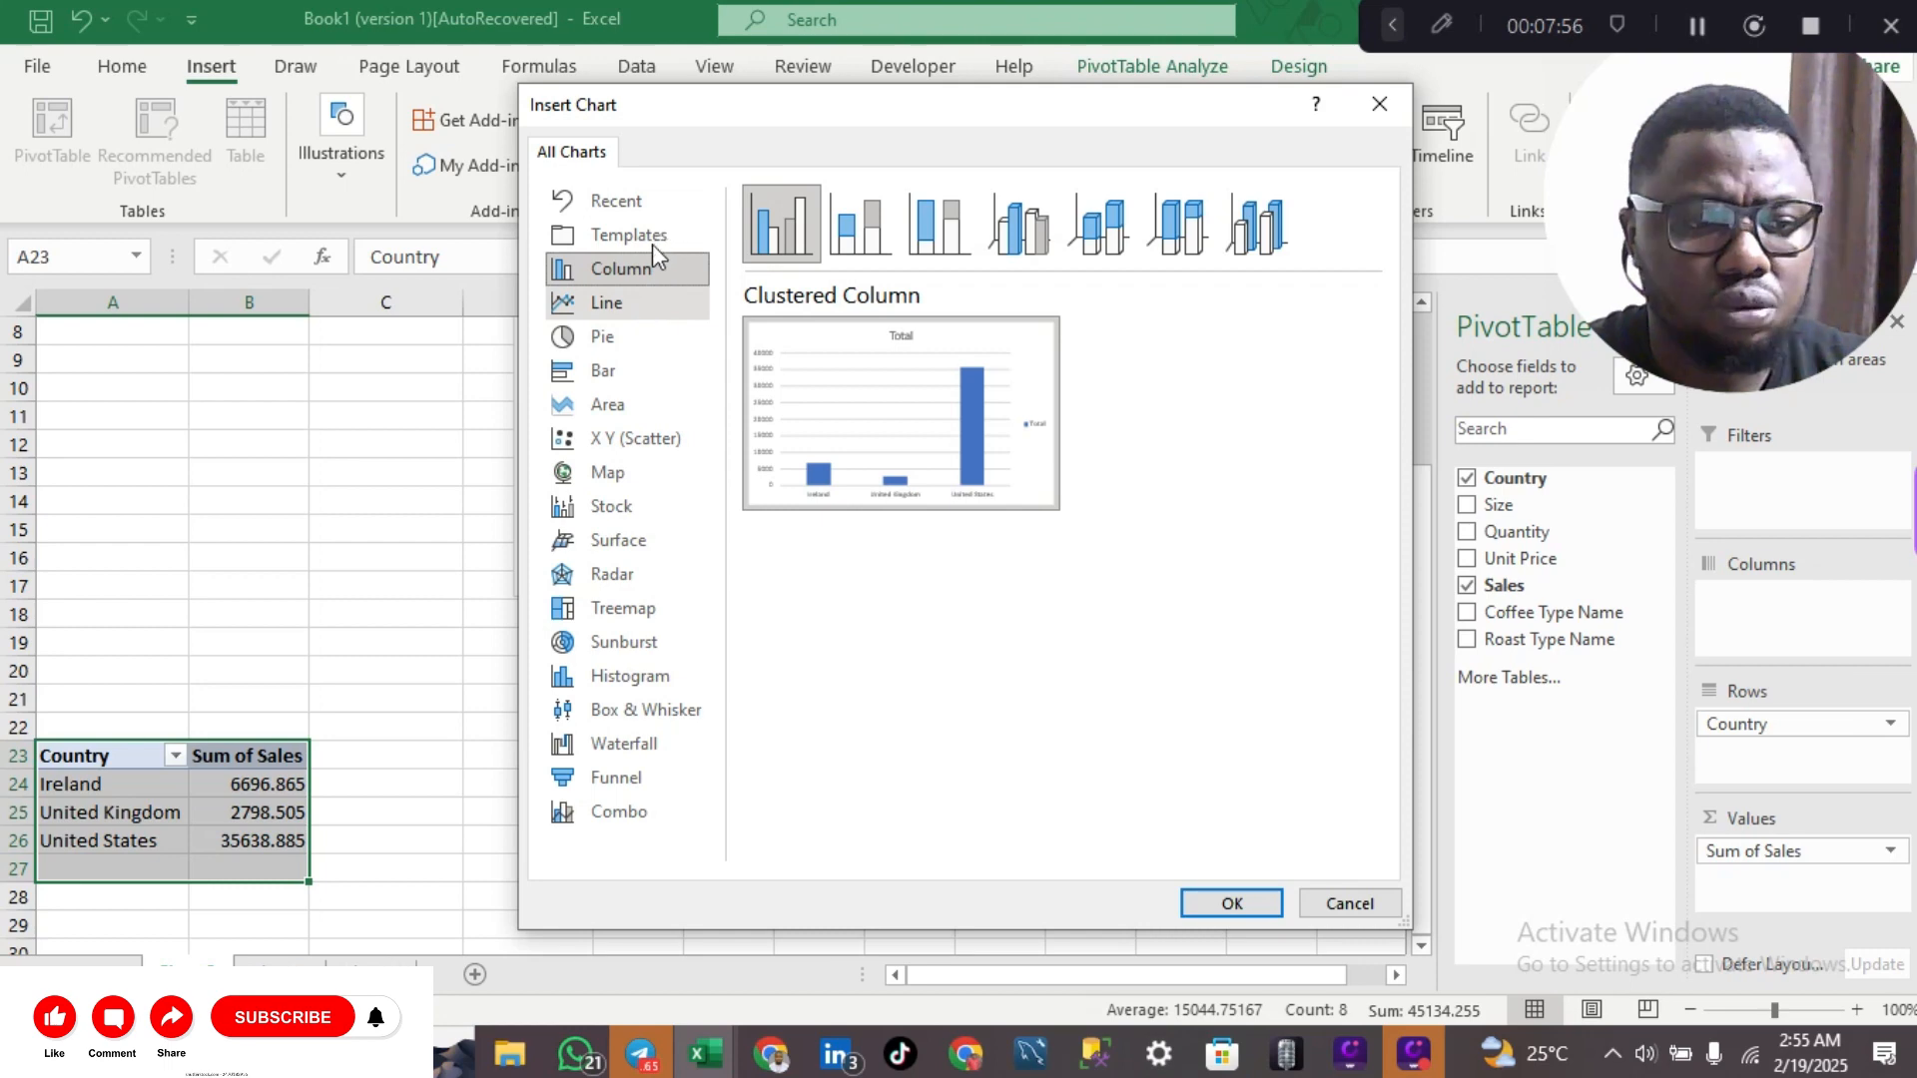
{"action": "left_click", "coordinate": [616, 371]}
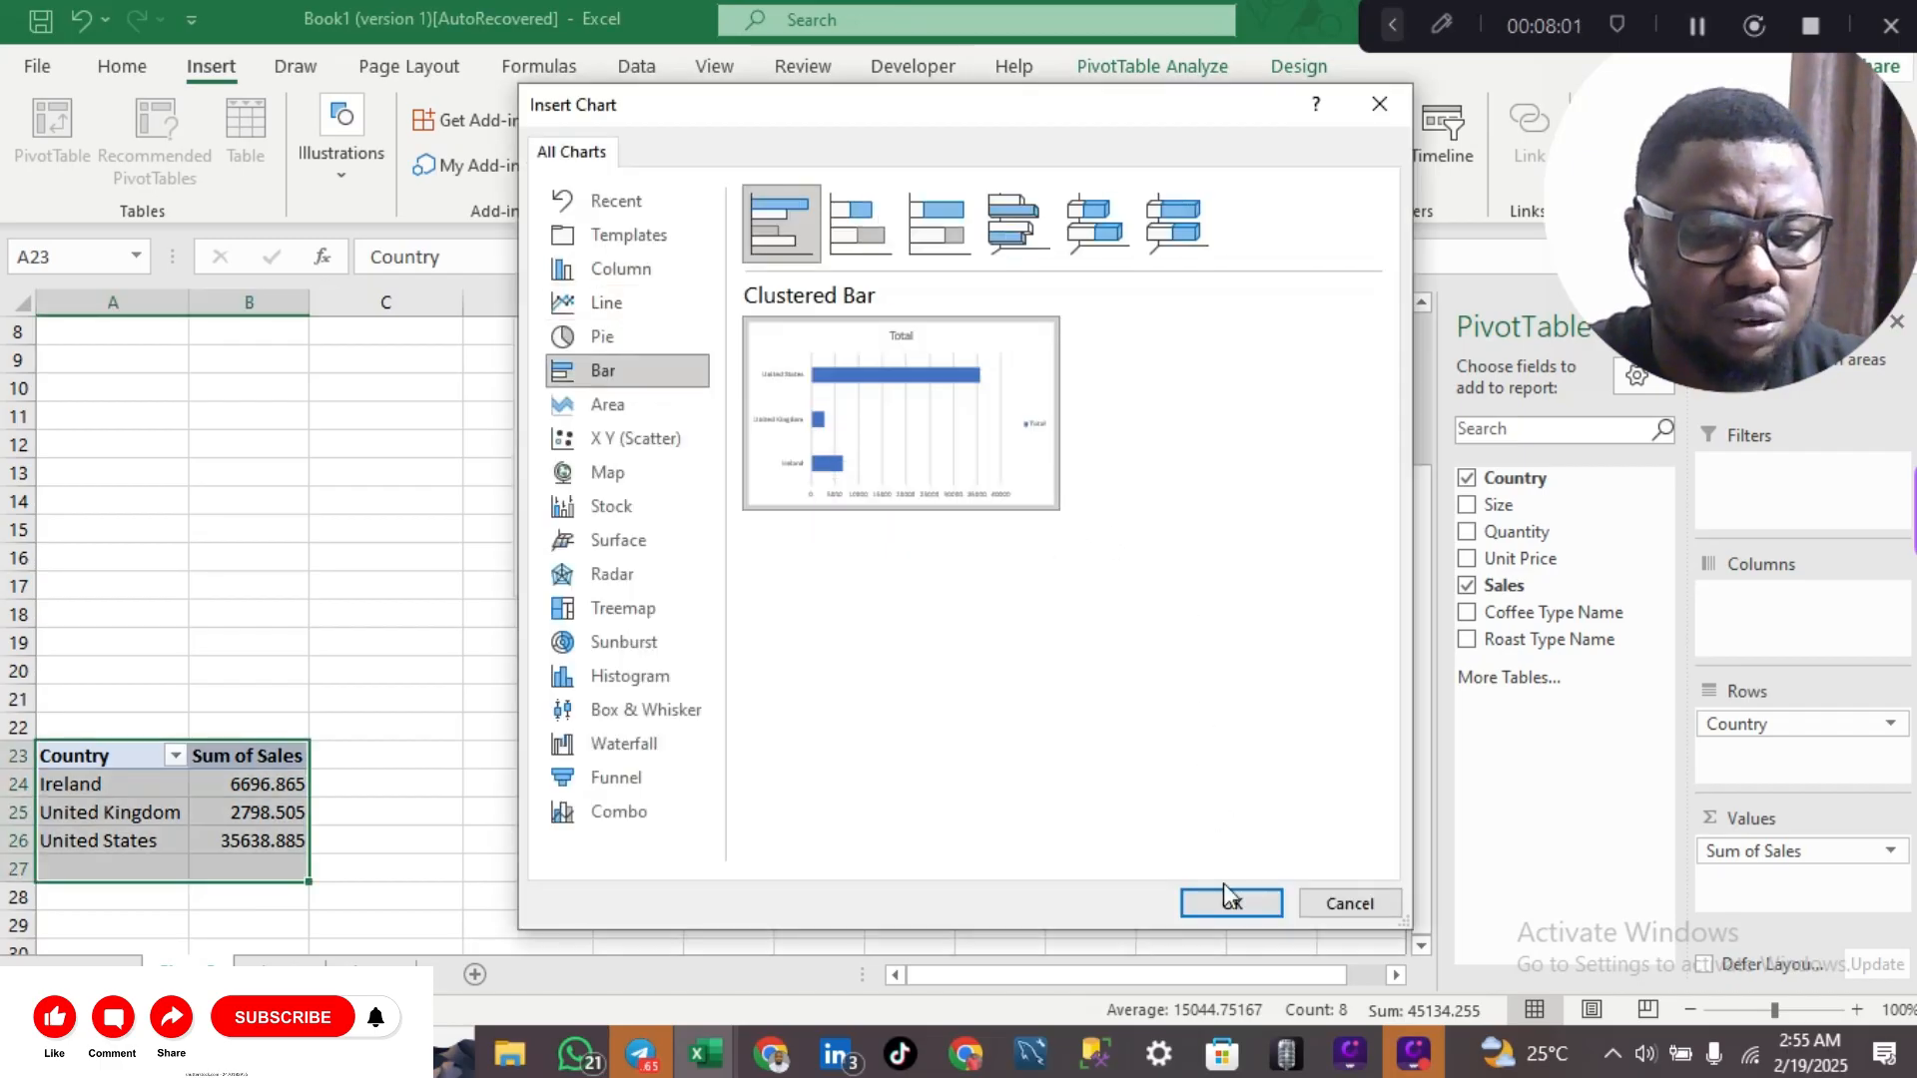
{"action": "left_click", "coordinate": [1230, 904]}
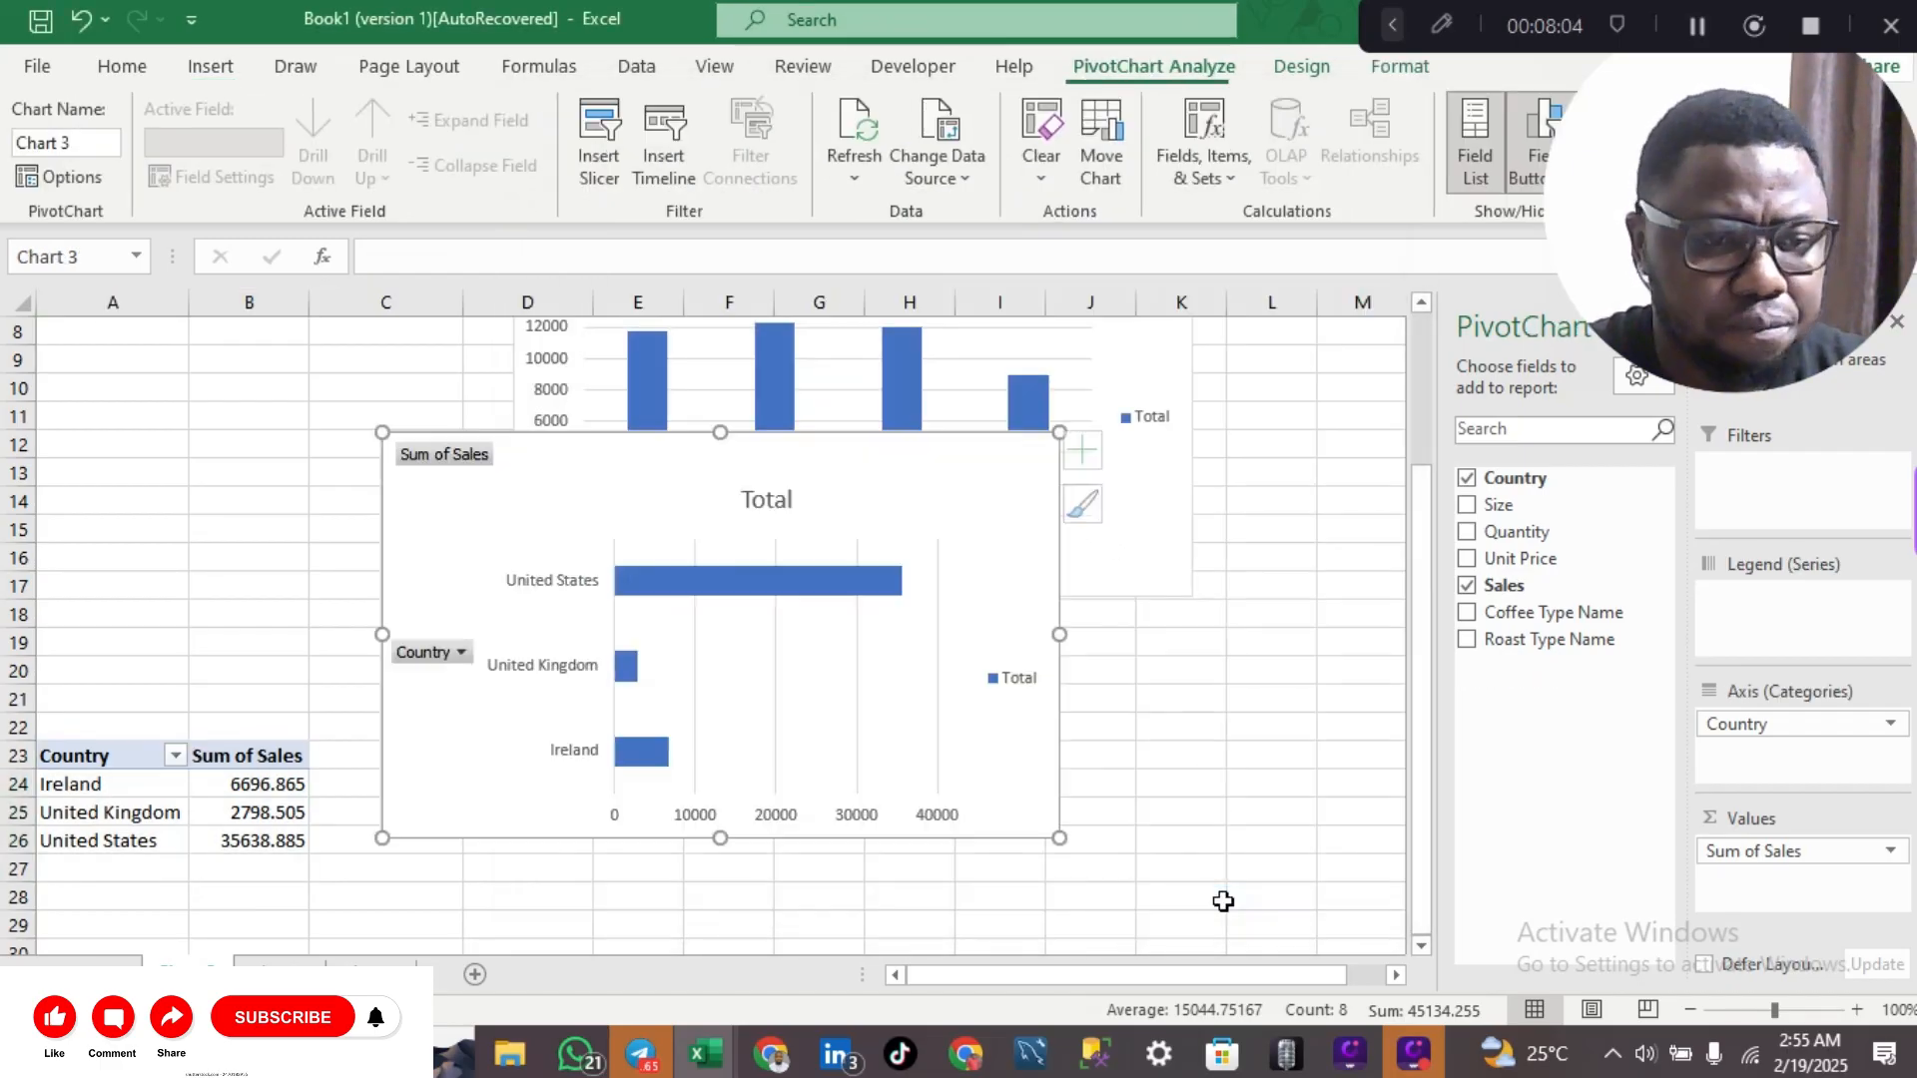
{"action": "left_click_drag", "start_coordinate": [873, 502], "coordinate": [979, 710]}
{"action": "scroll", "coordinate": [1213, 554], "scroll_direction": "up", "scroll_amount": 3}
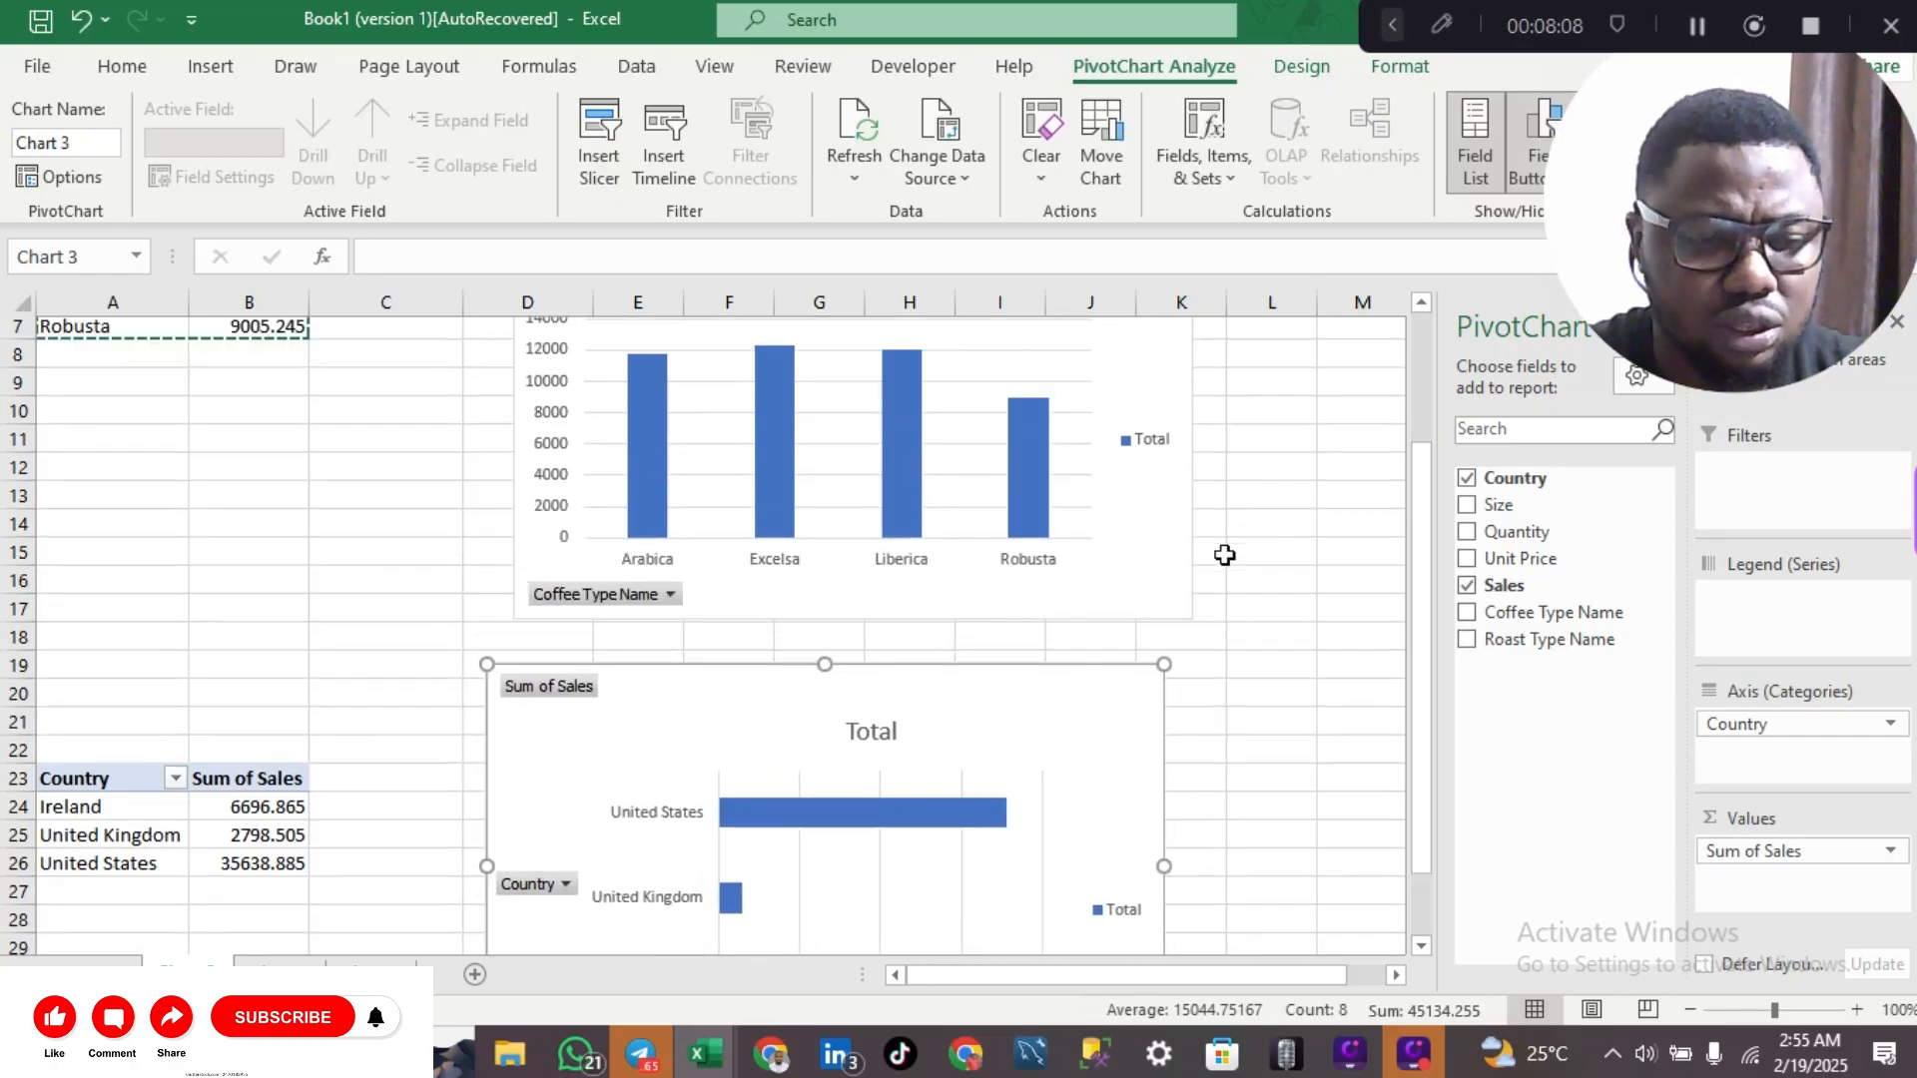
{"action": "left_click", "coordinate": [782, 606]}
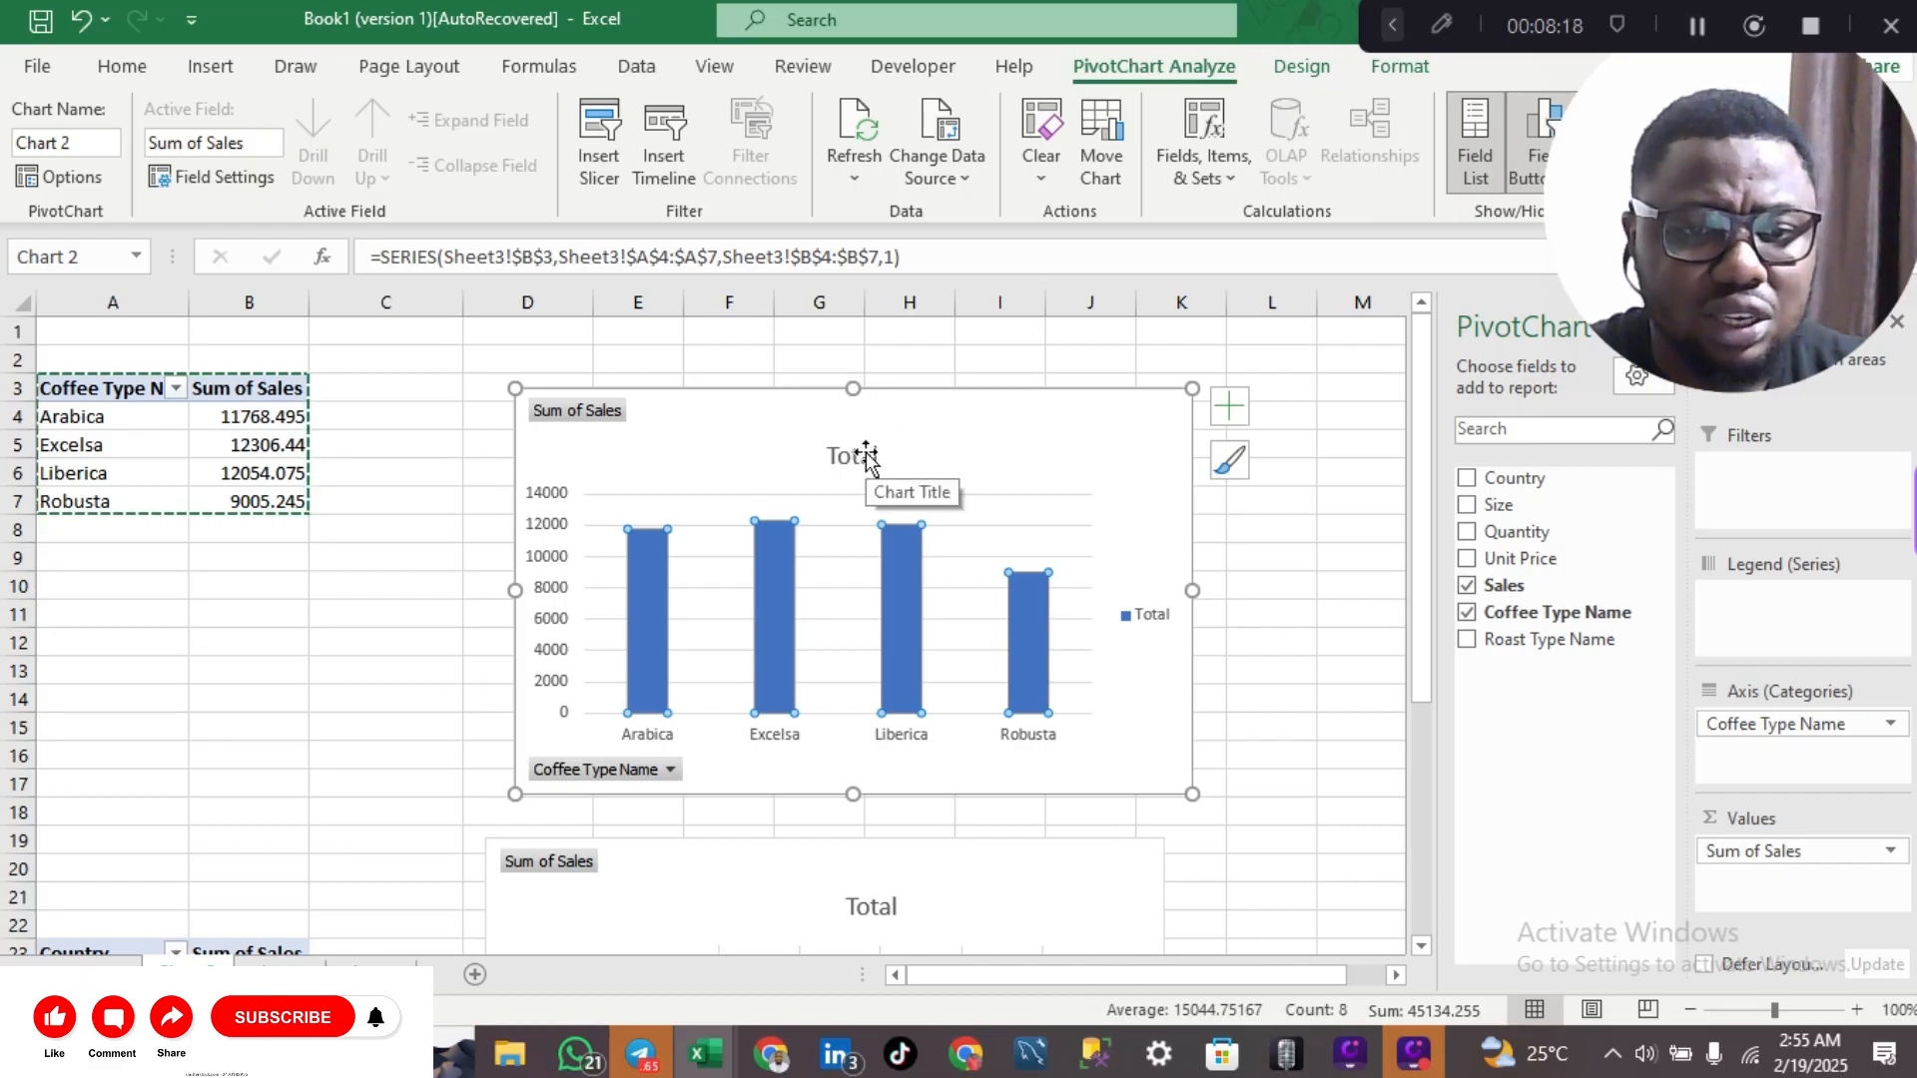
{"action": "scroll", "coordinate": [866, 457], "scroll_direction": "down", "scroll_amount": 7}
{"action": "scroll", "coordinate": [866, 457], "scroll_direction": "up", "scroll_amount": 4}
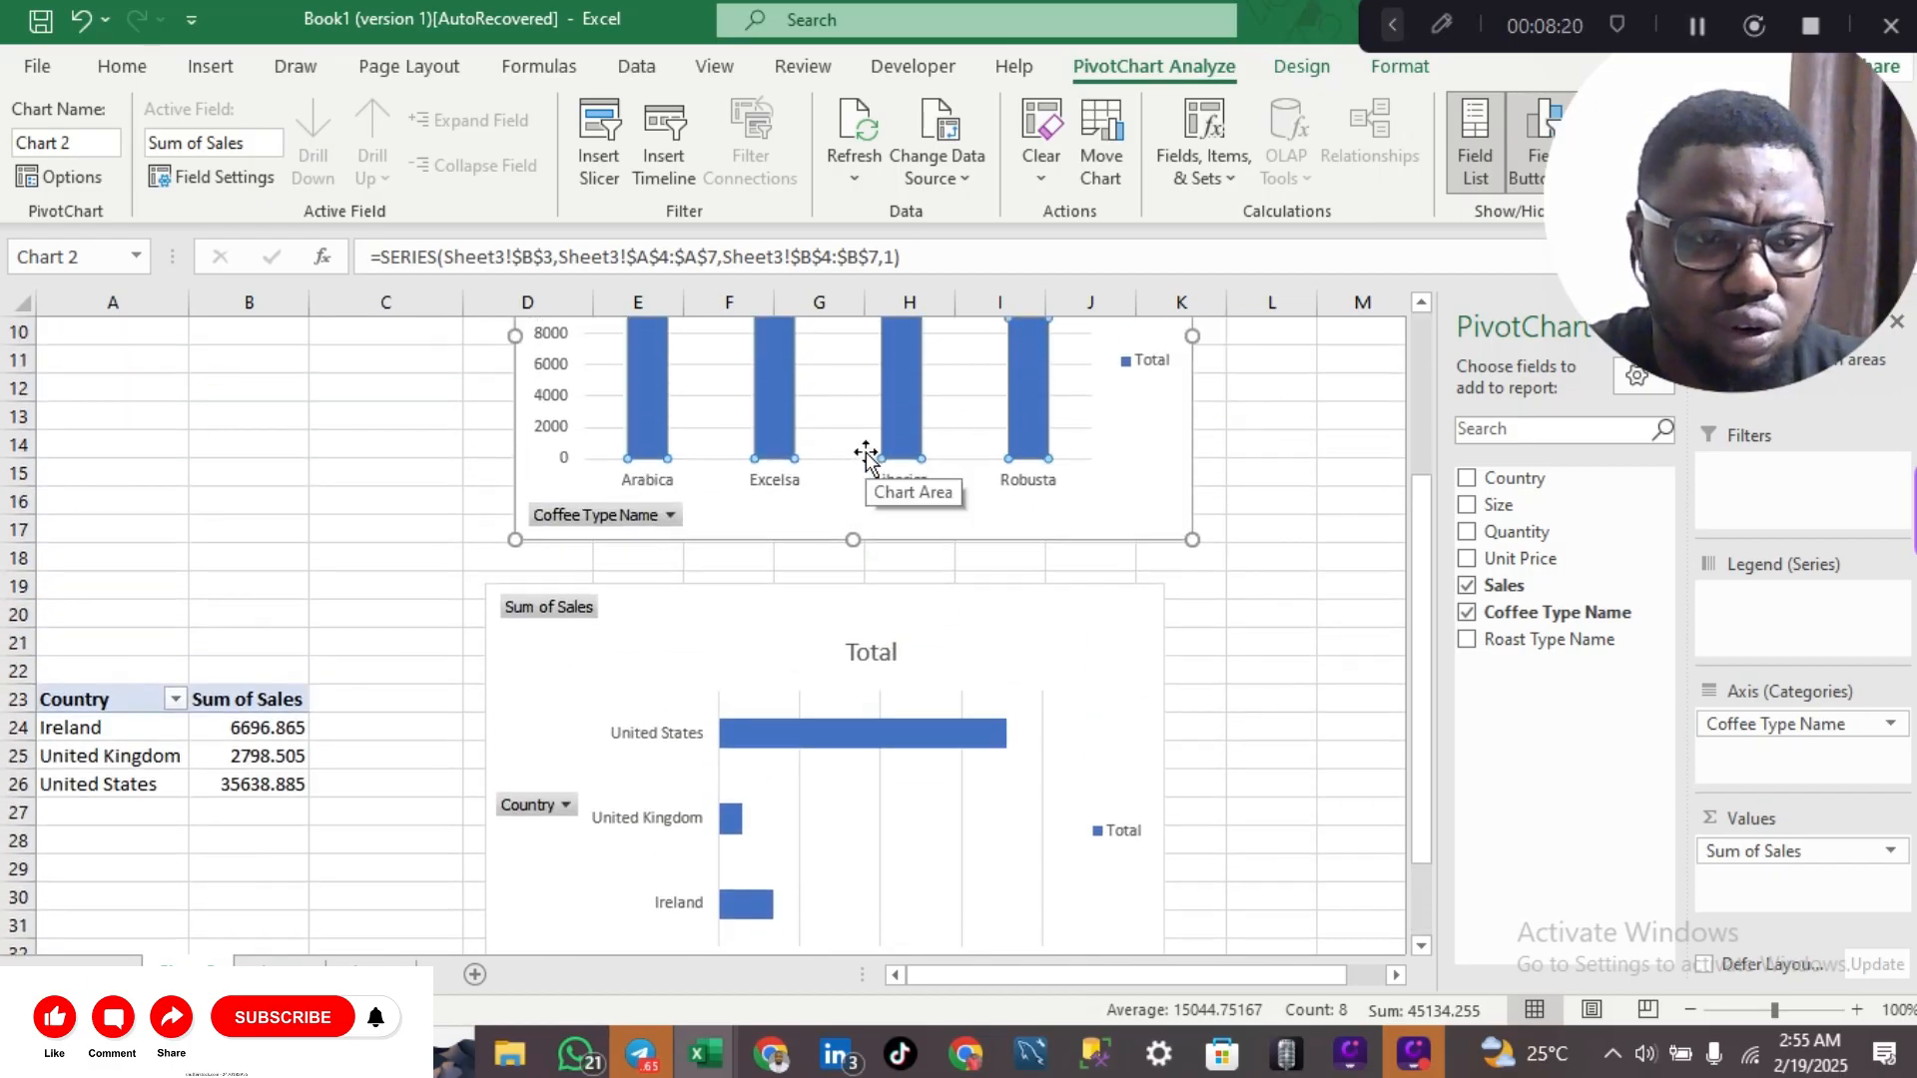
{"action": "scroll", "coordinate": [865, 458], "scroll_direction": "up", "scroll_amount": 3}
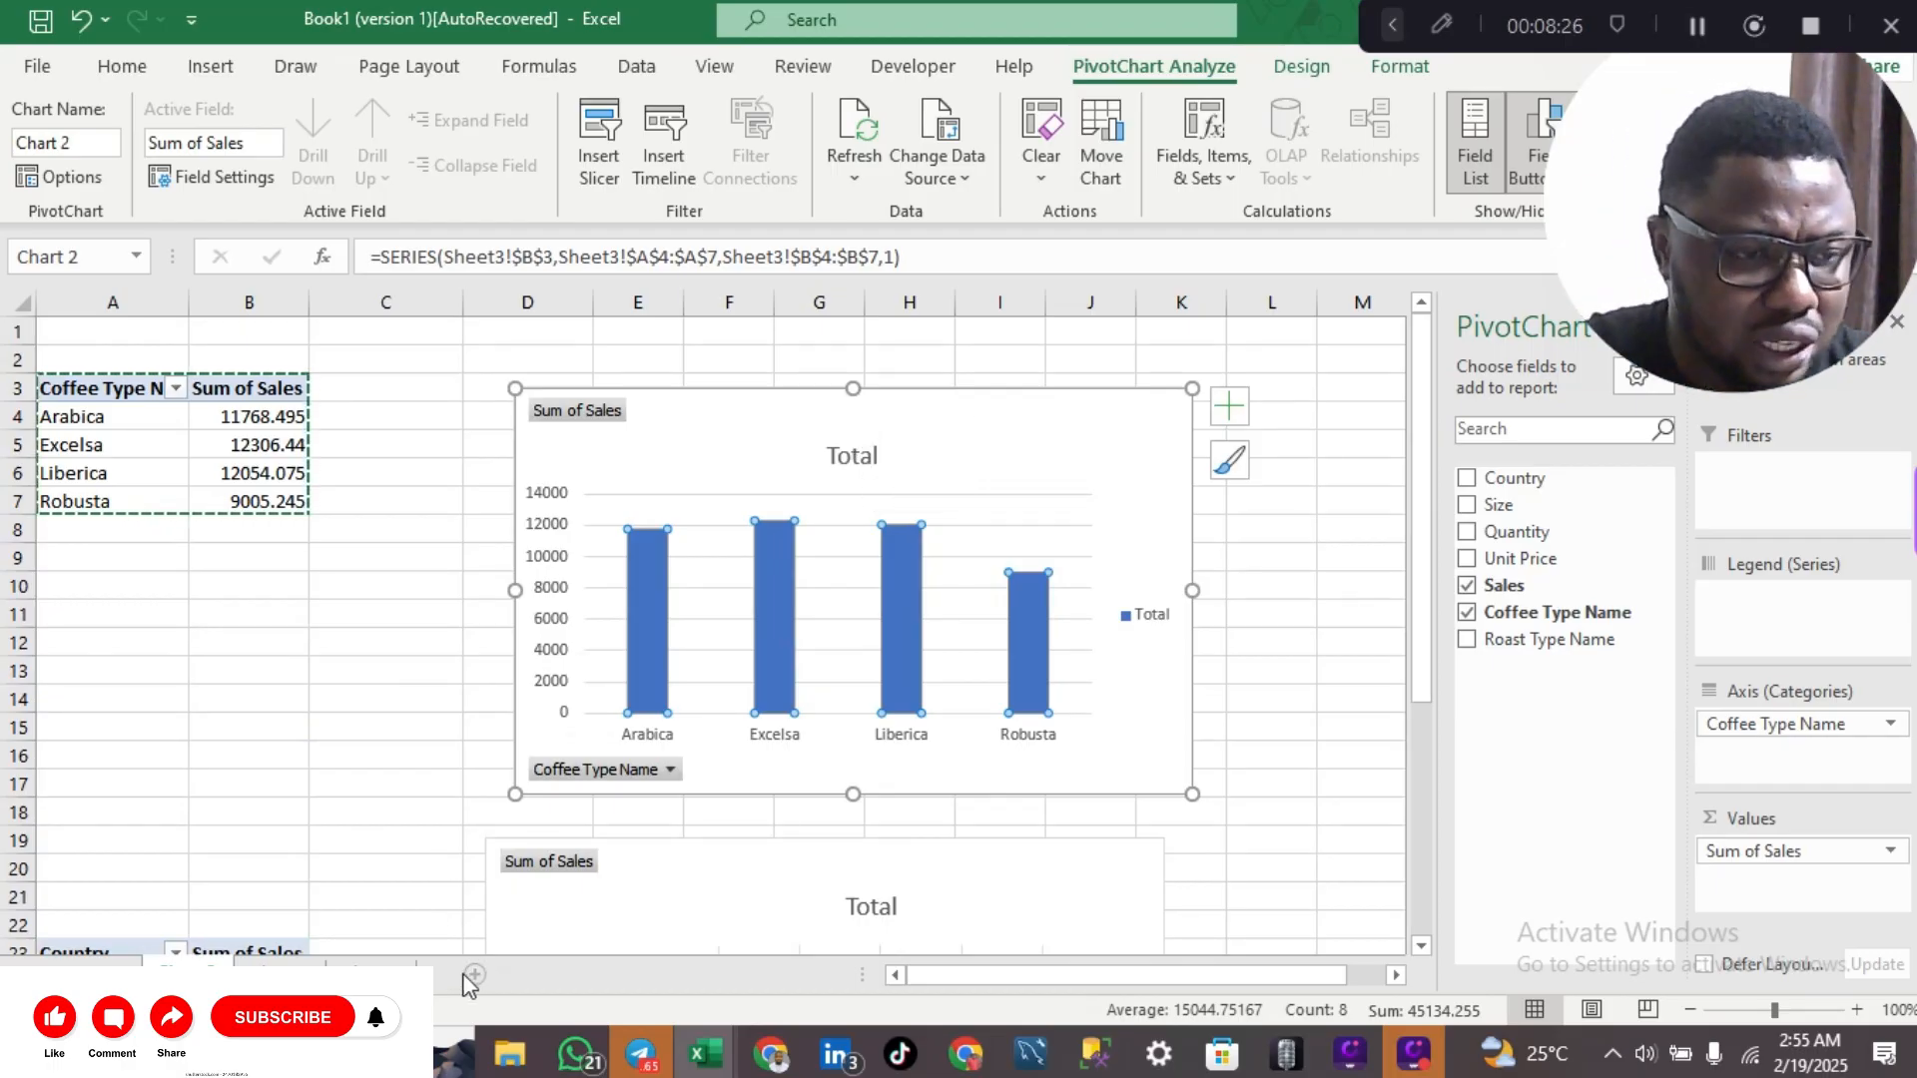
- Copy the coffee type column chart onto a new blank worksheet and enlarge it to span about columns A to M and rows 1 to 18
{"action": "left_click", "coordinate": [476, 975]}
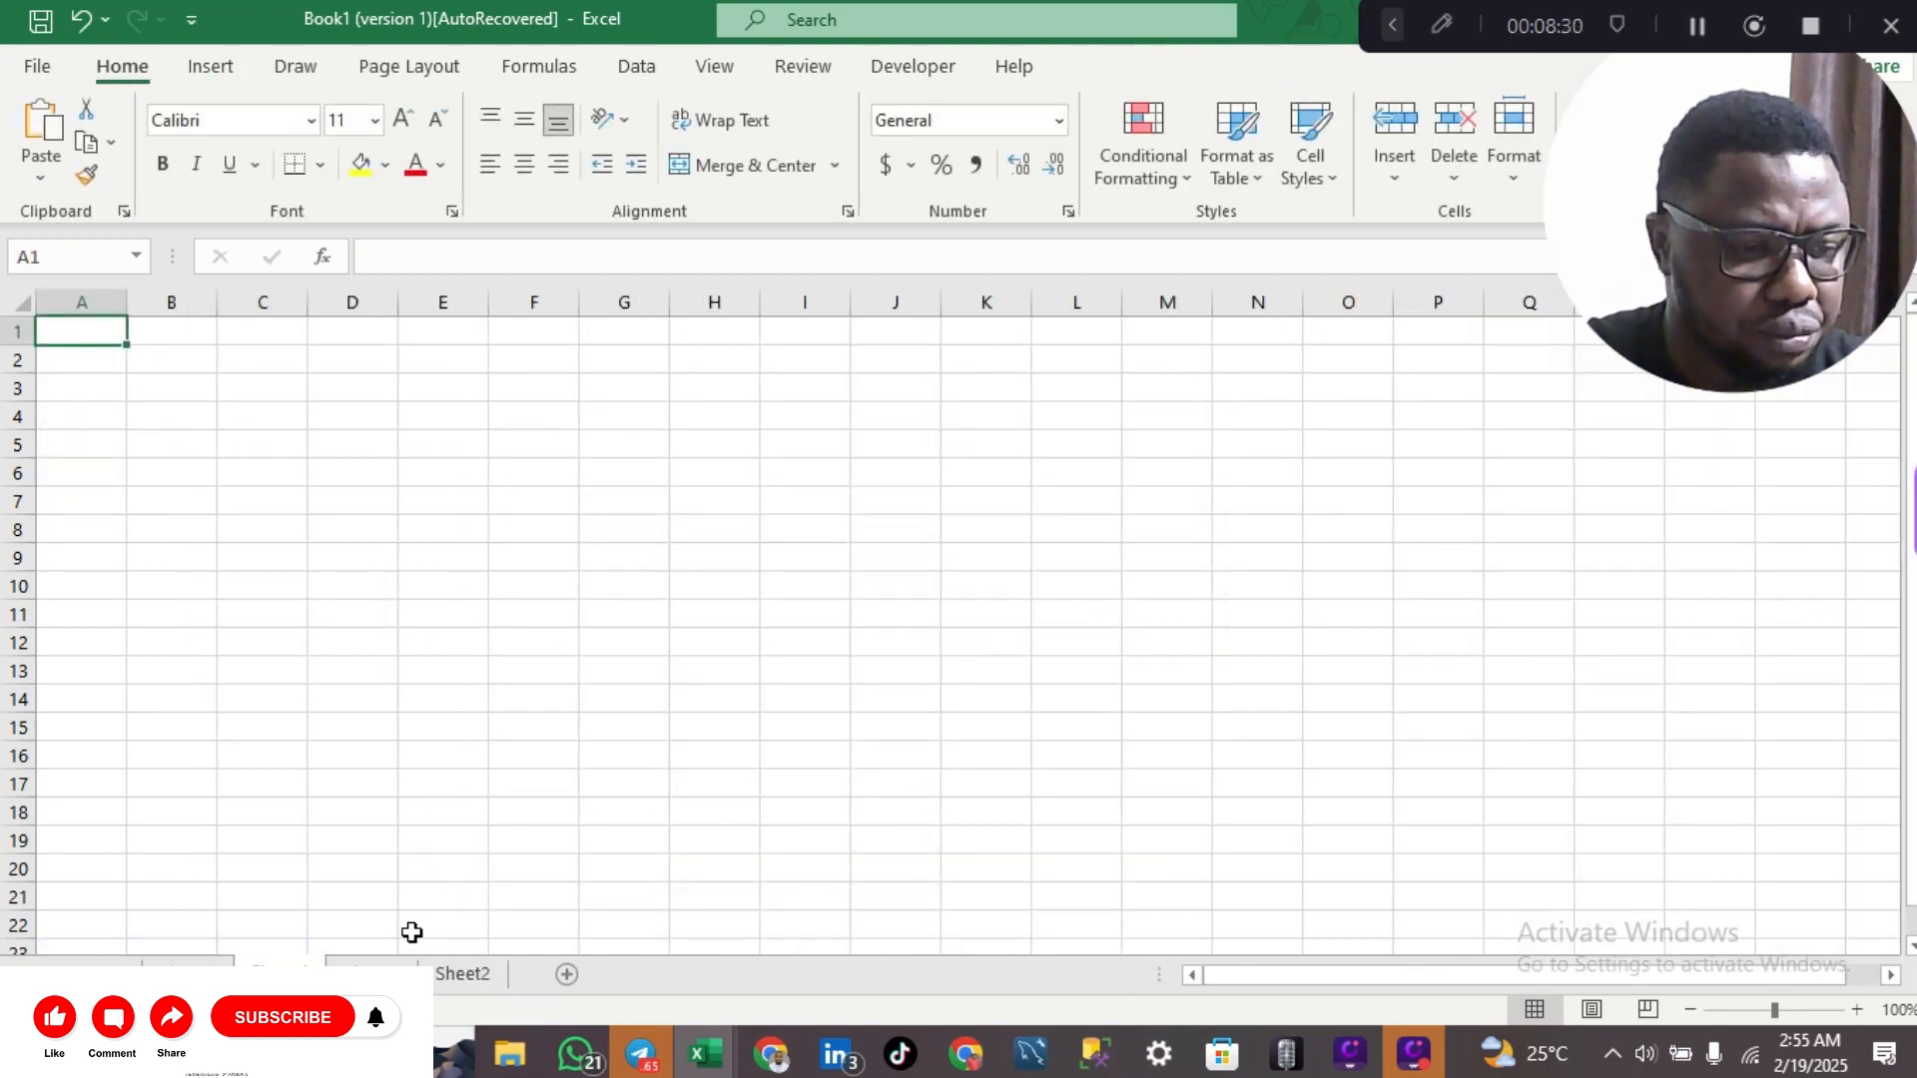
{"action": "left_click", "coordinate": [190, 970]}
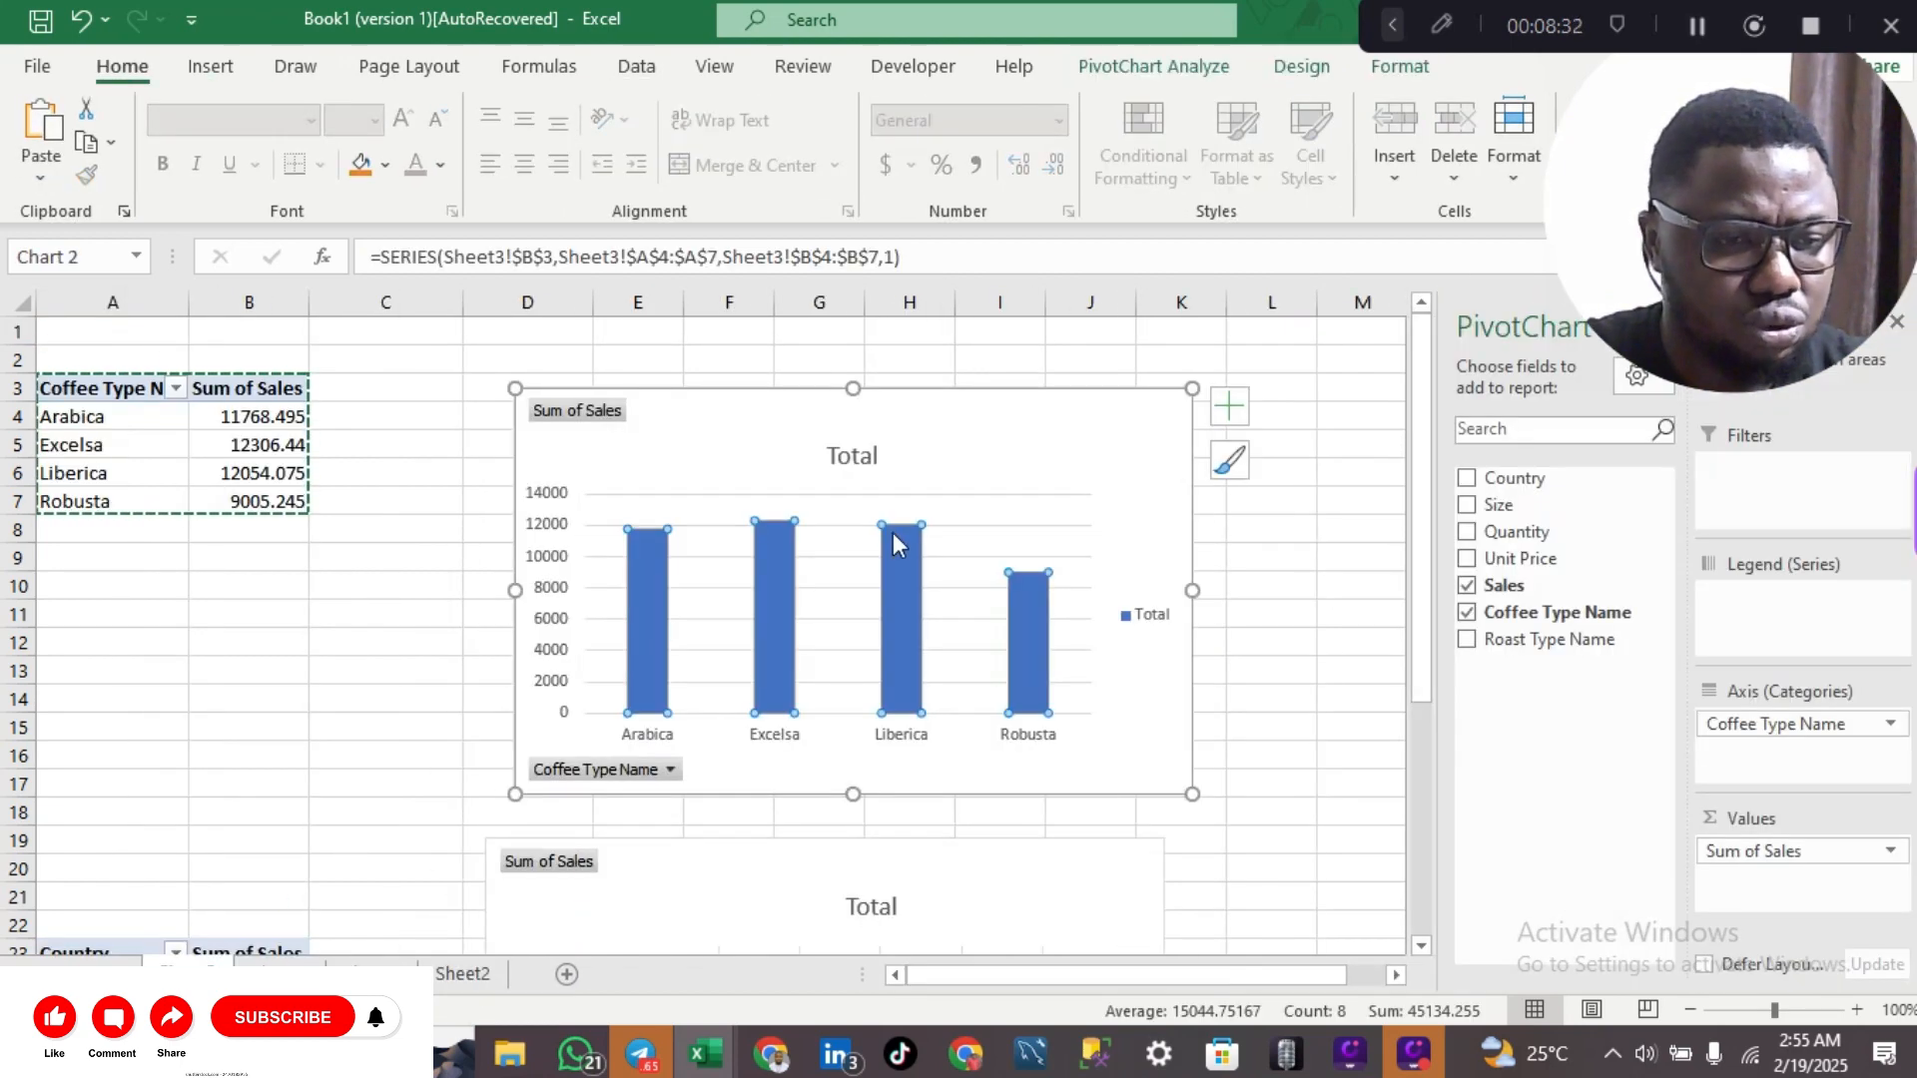
{"action": "left_click", "coordinate": [1086, 433]}
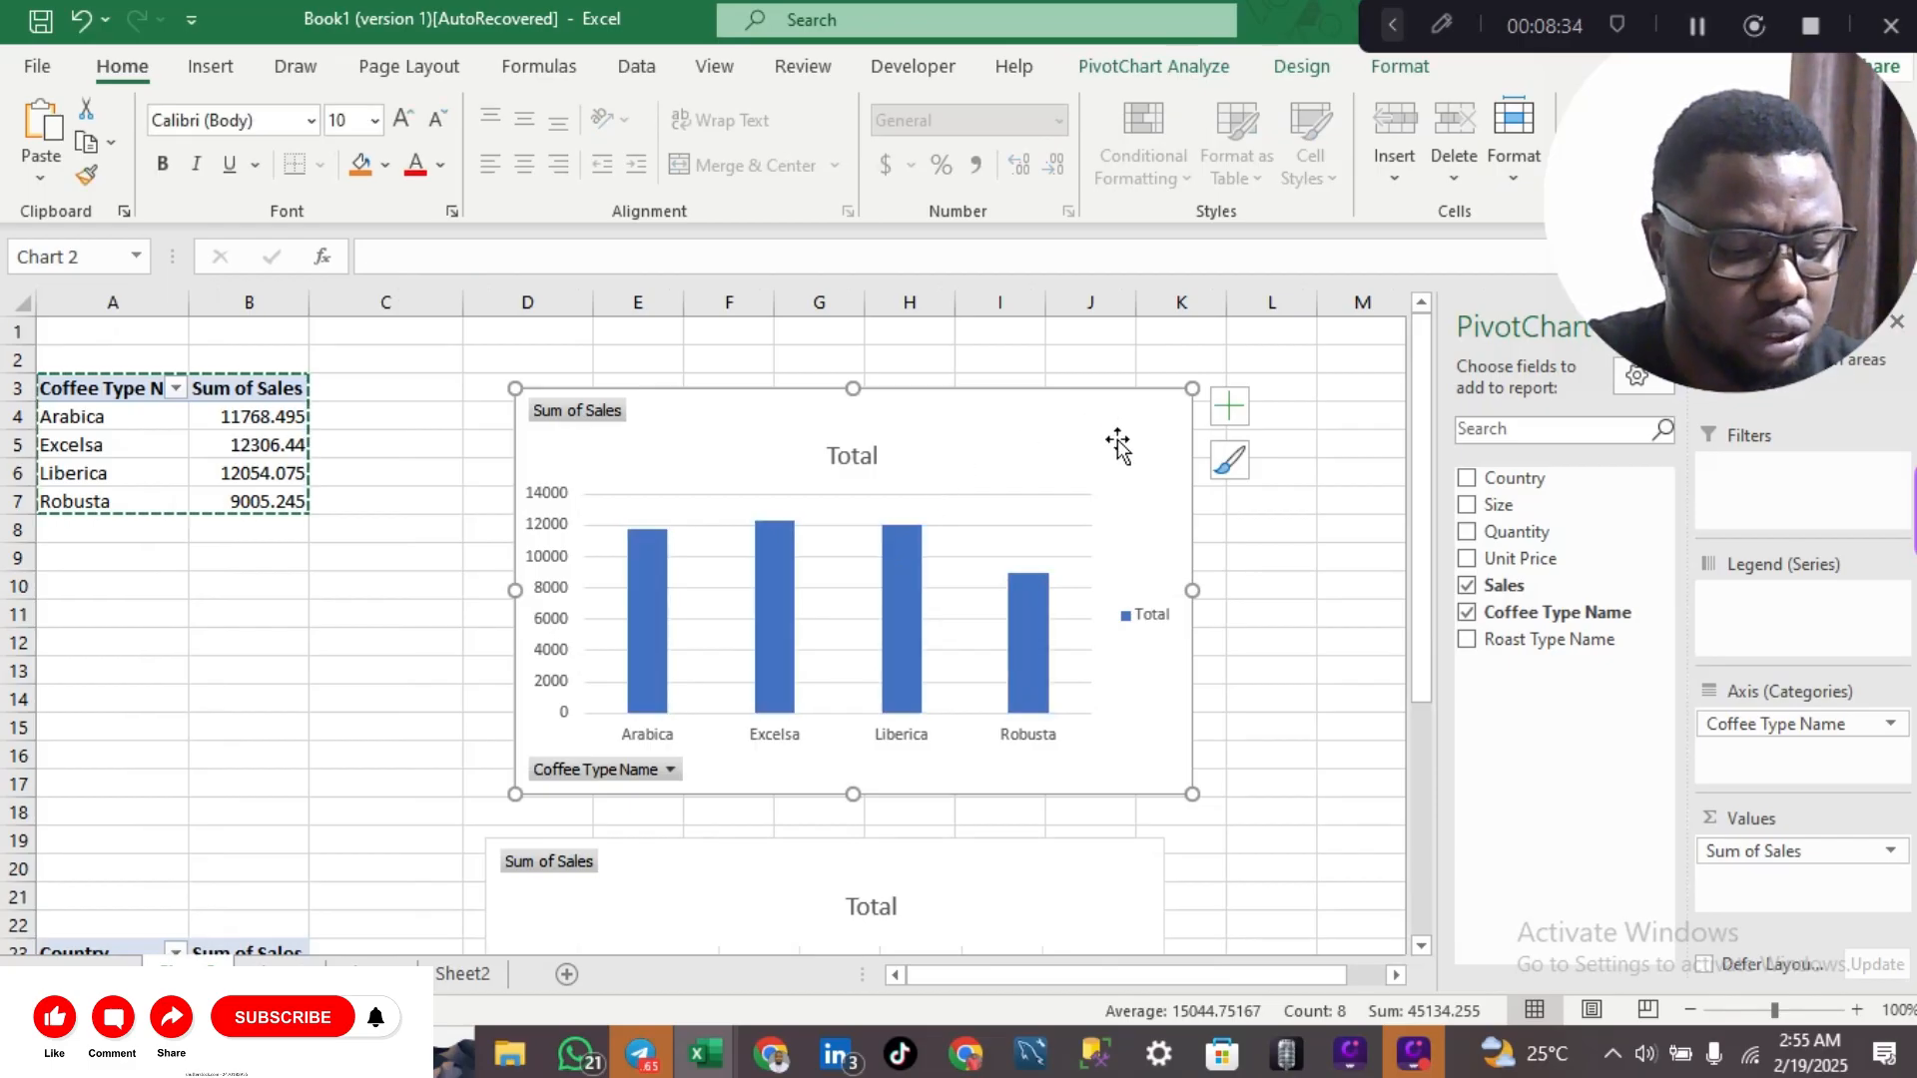
{"action": "key", "text": "ctrl+c"}
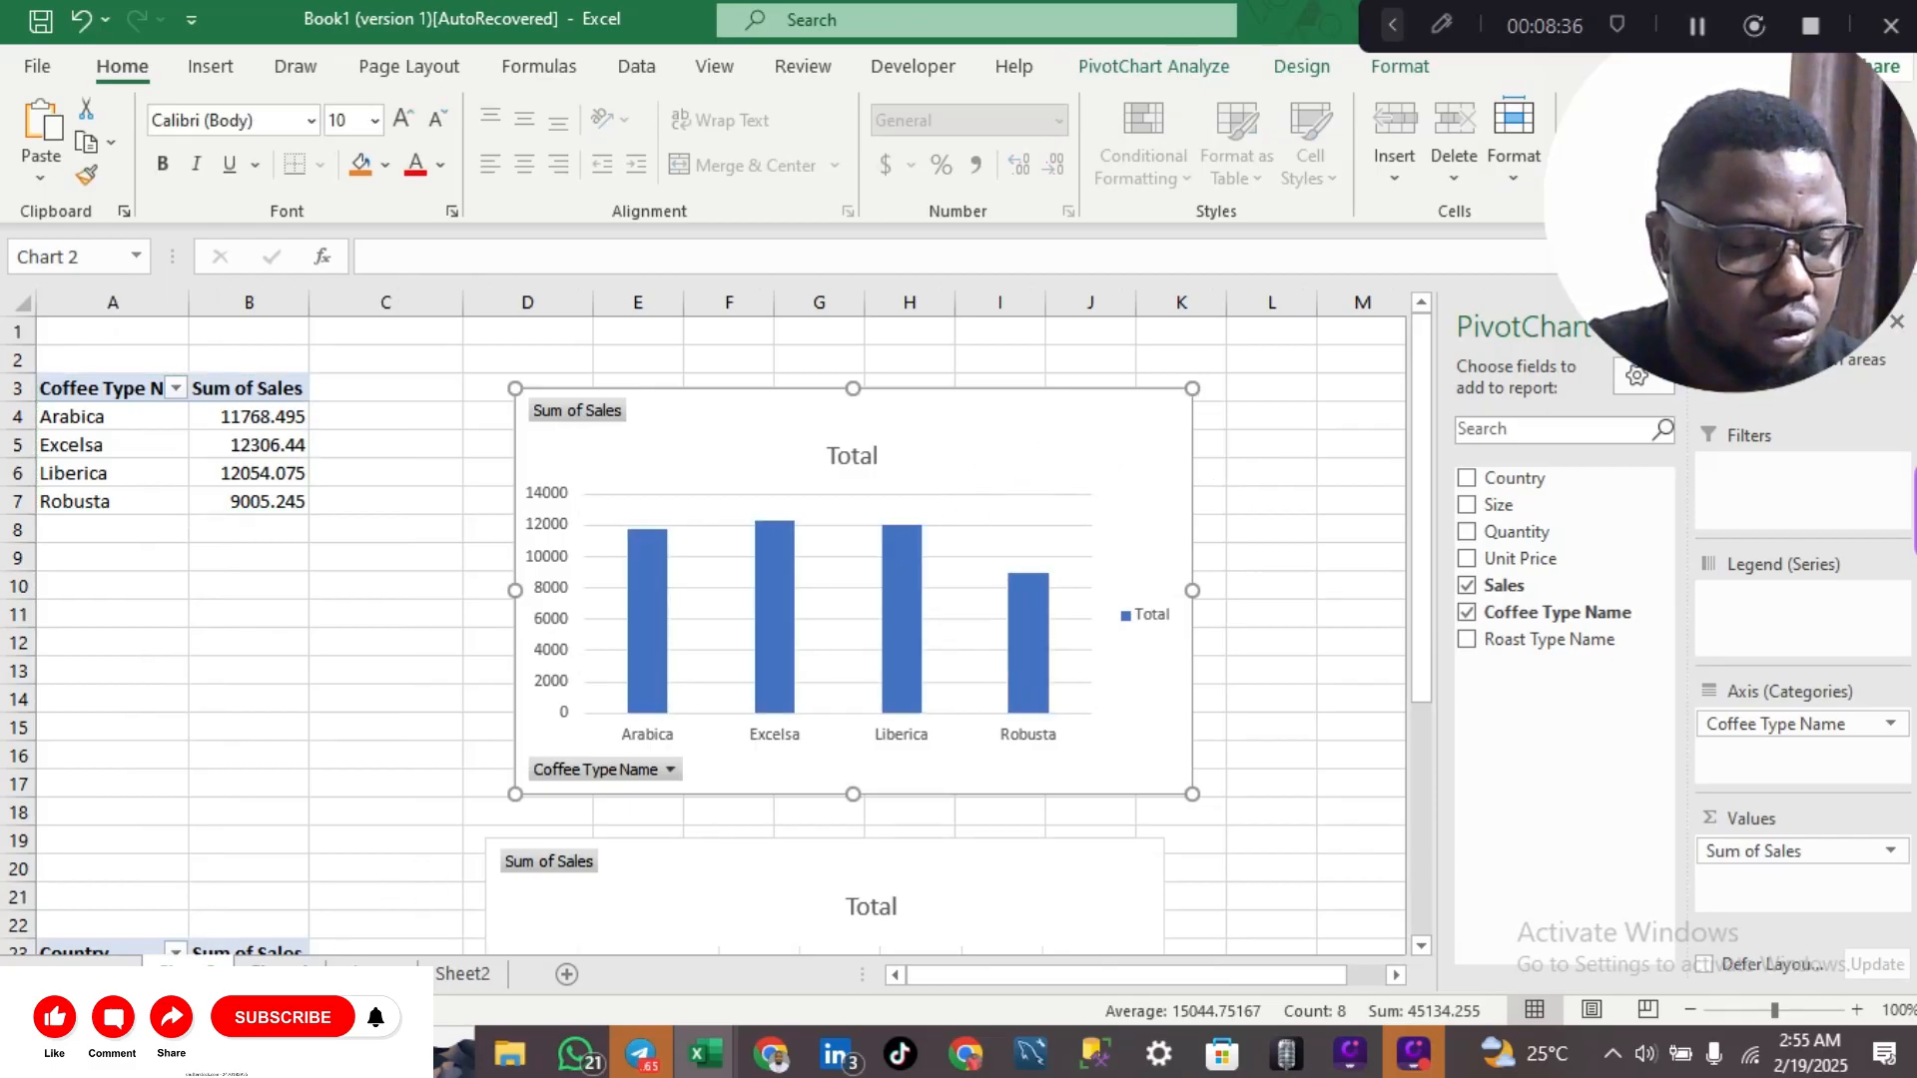
{"action": "left_click", "coordinate": [280, 971]}
{"action": "key", "text": "ctrl+v"}
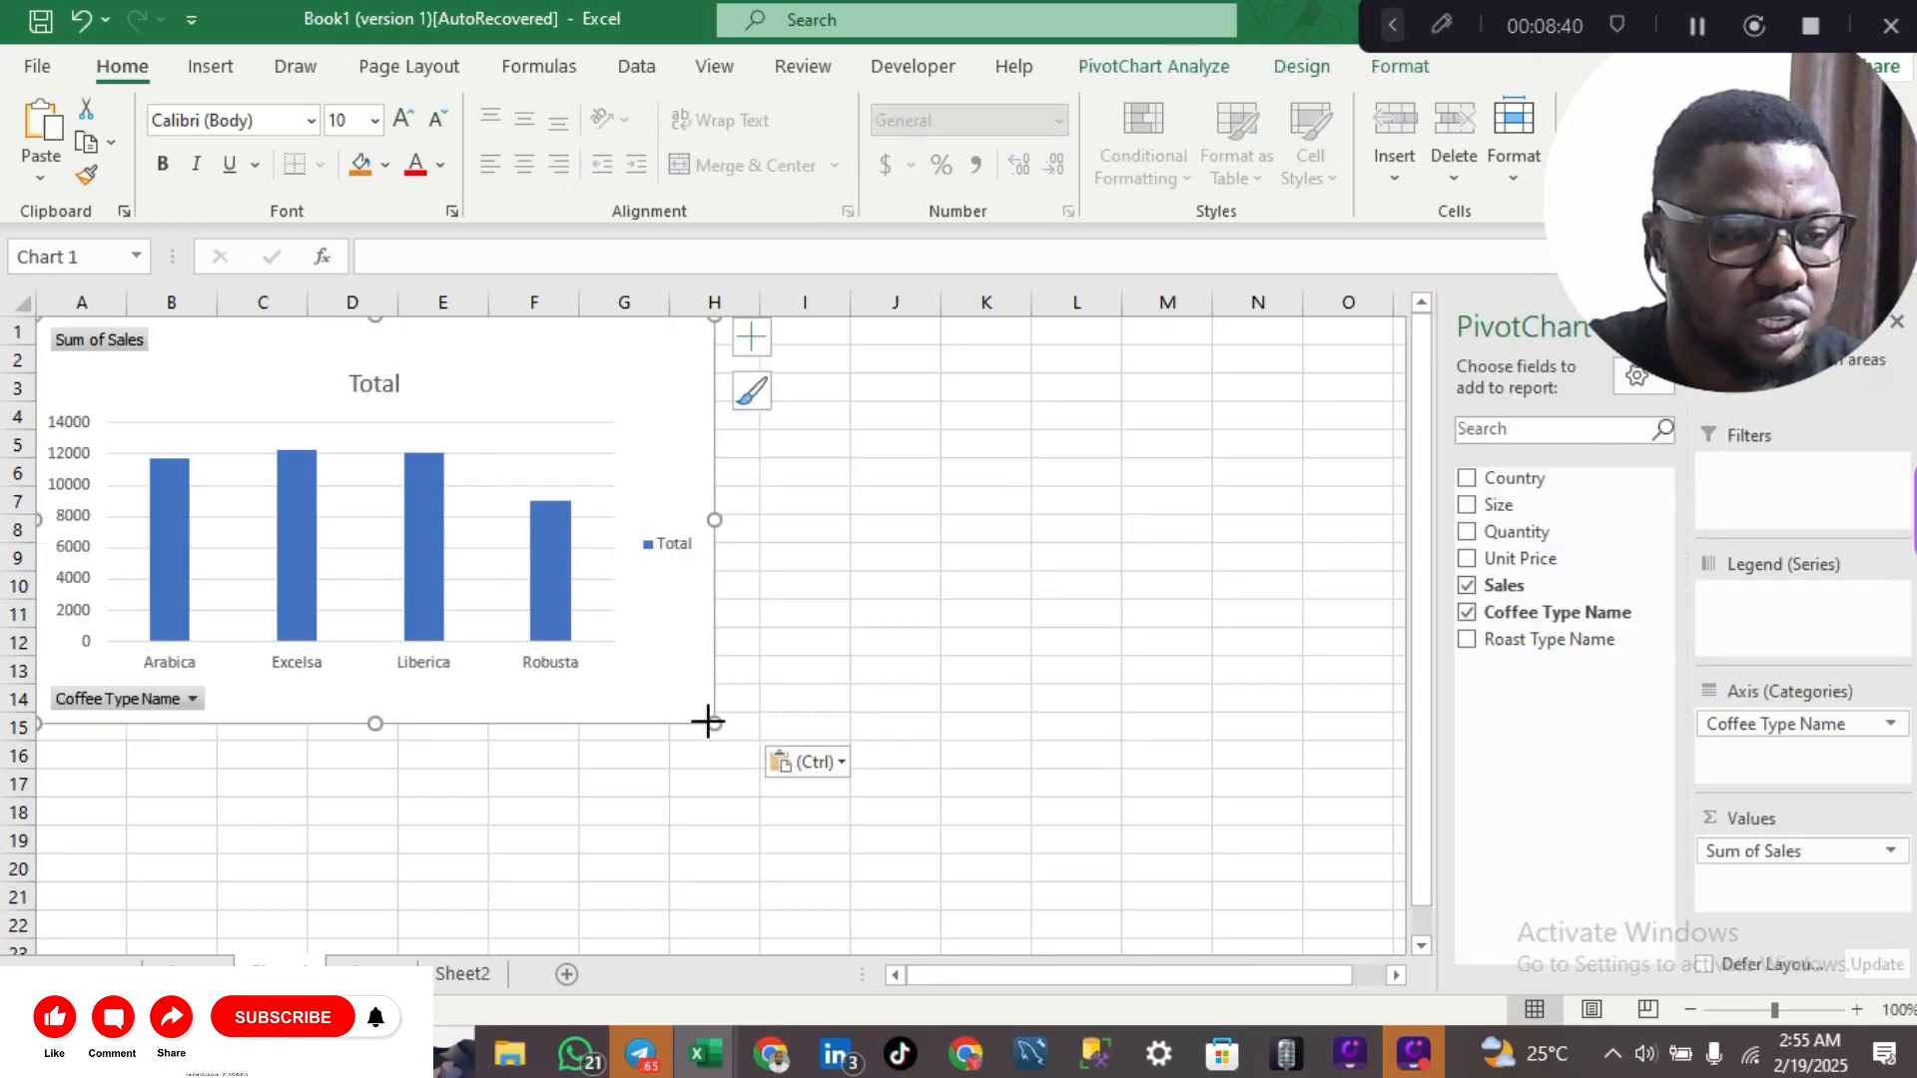
{"action": "left_click_drag", "start_coordinate": [710, 719], "coordinate": [1217, 836]}
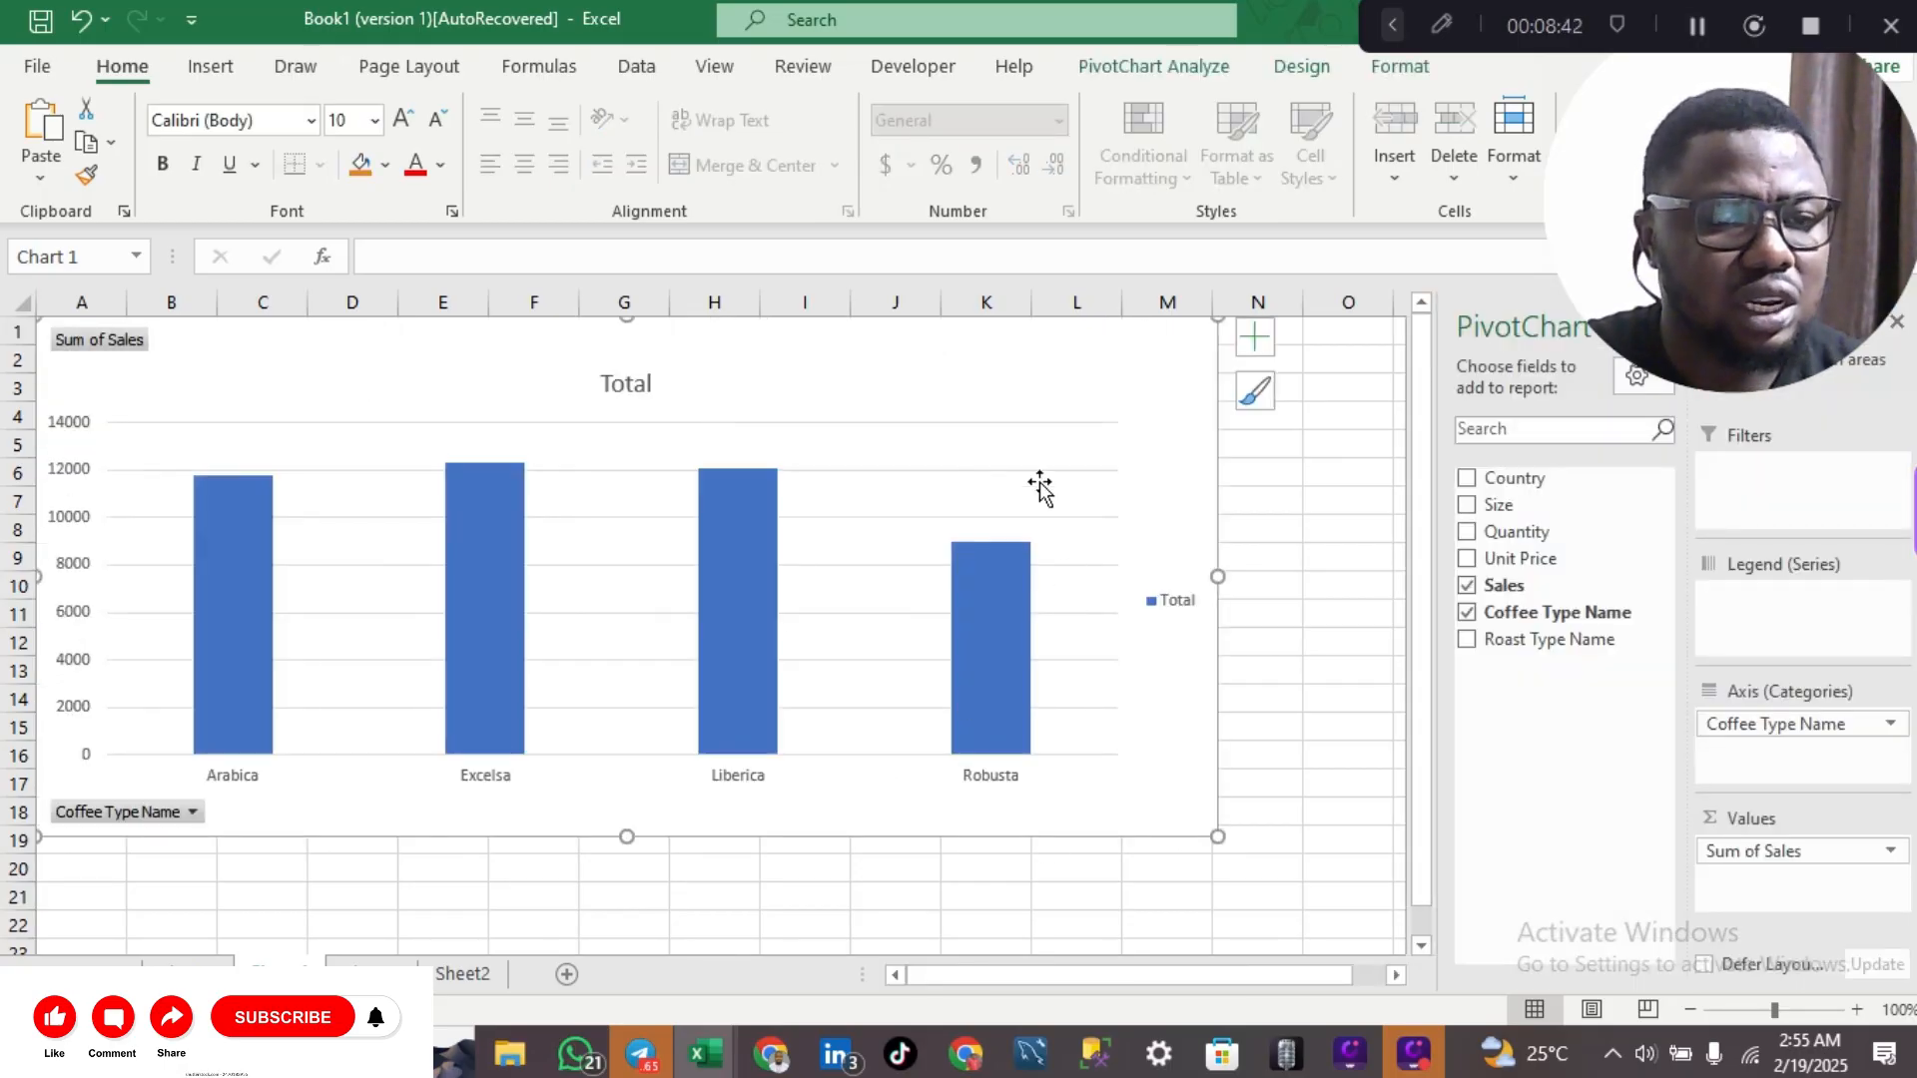
- Hide the row and column headings and the gridlines on the new chart sheet
{"action": "left_click", "coordinate": [1318, 531]}
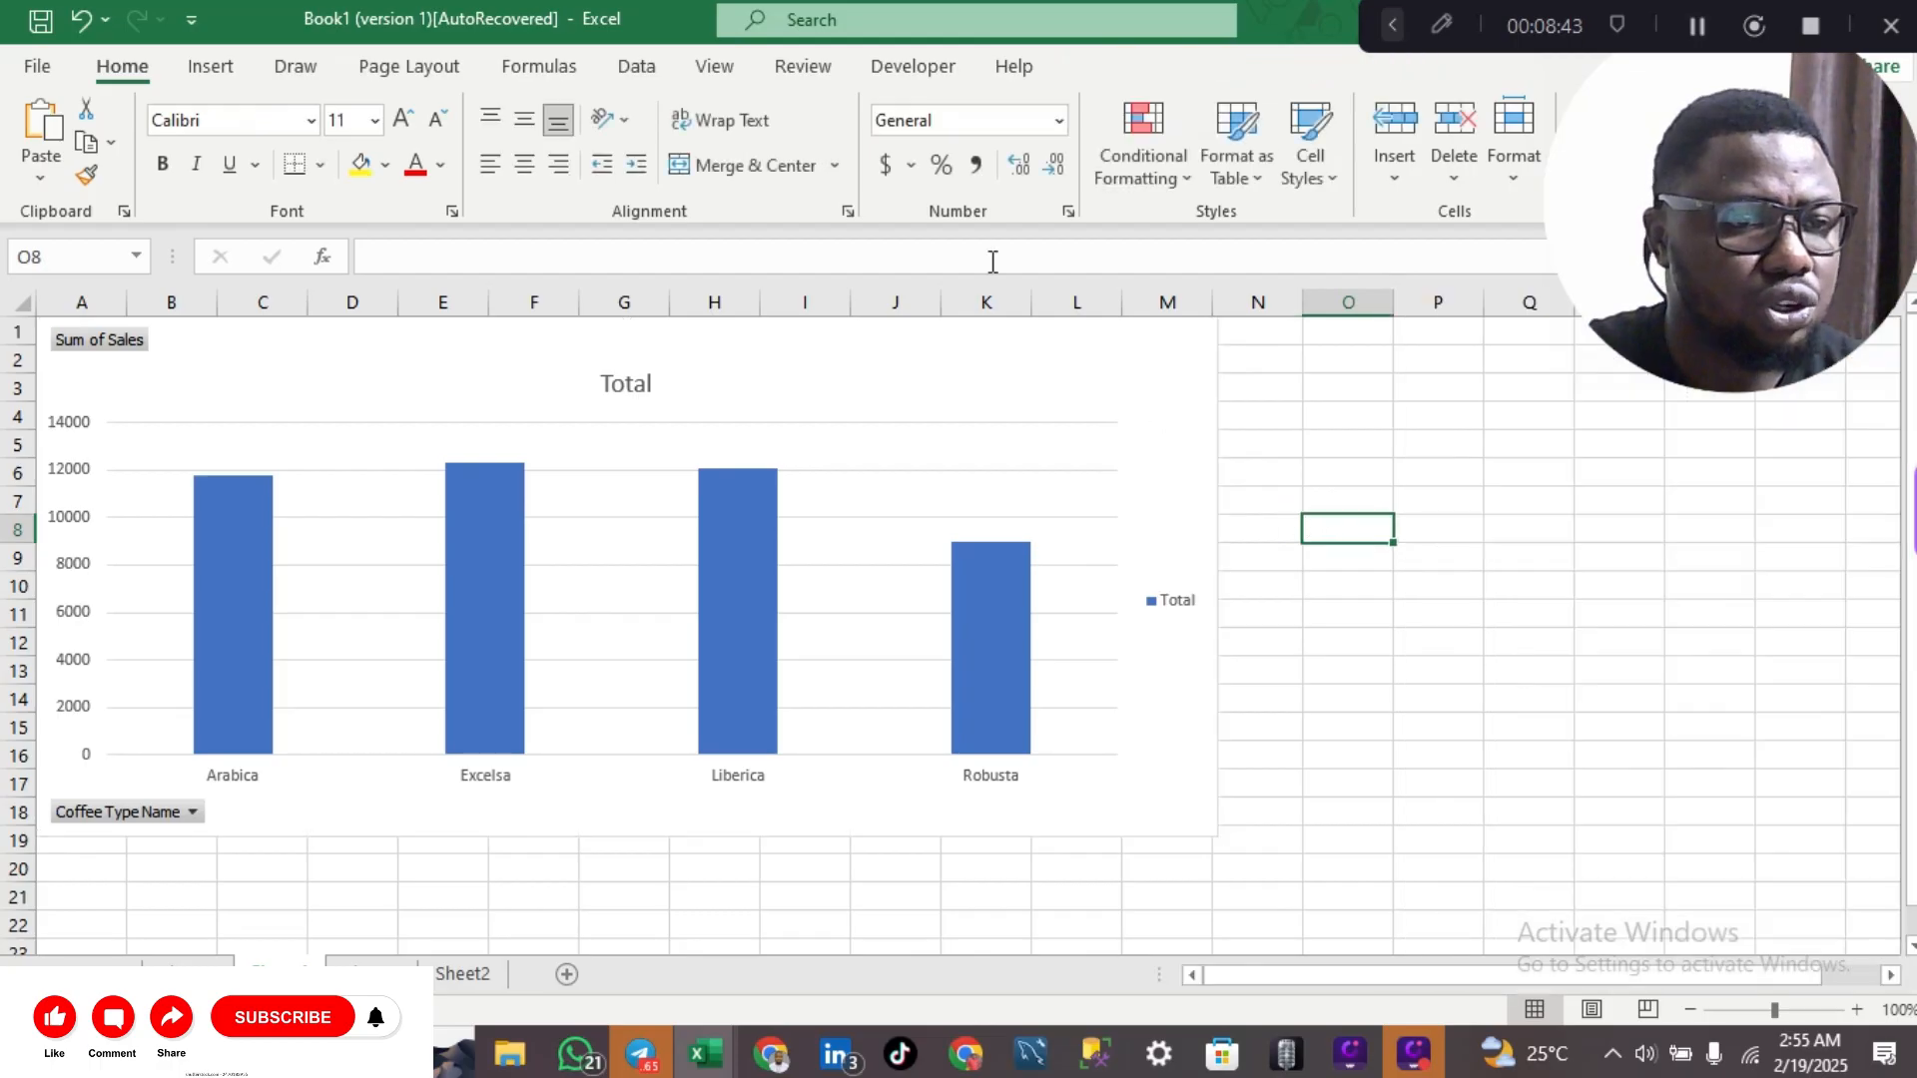
{"action": "left_click", "coordinate": [715, 66]}
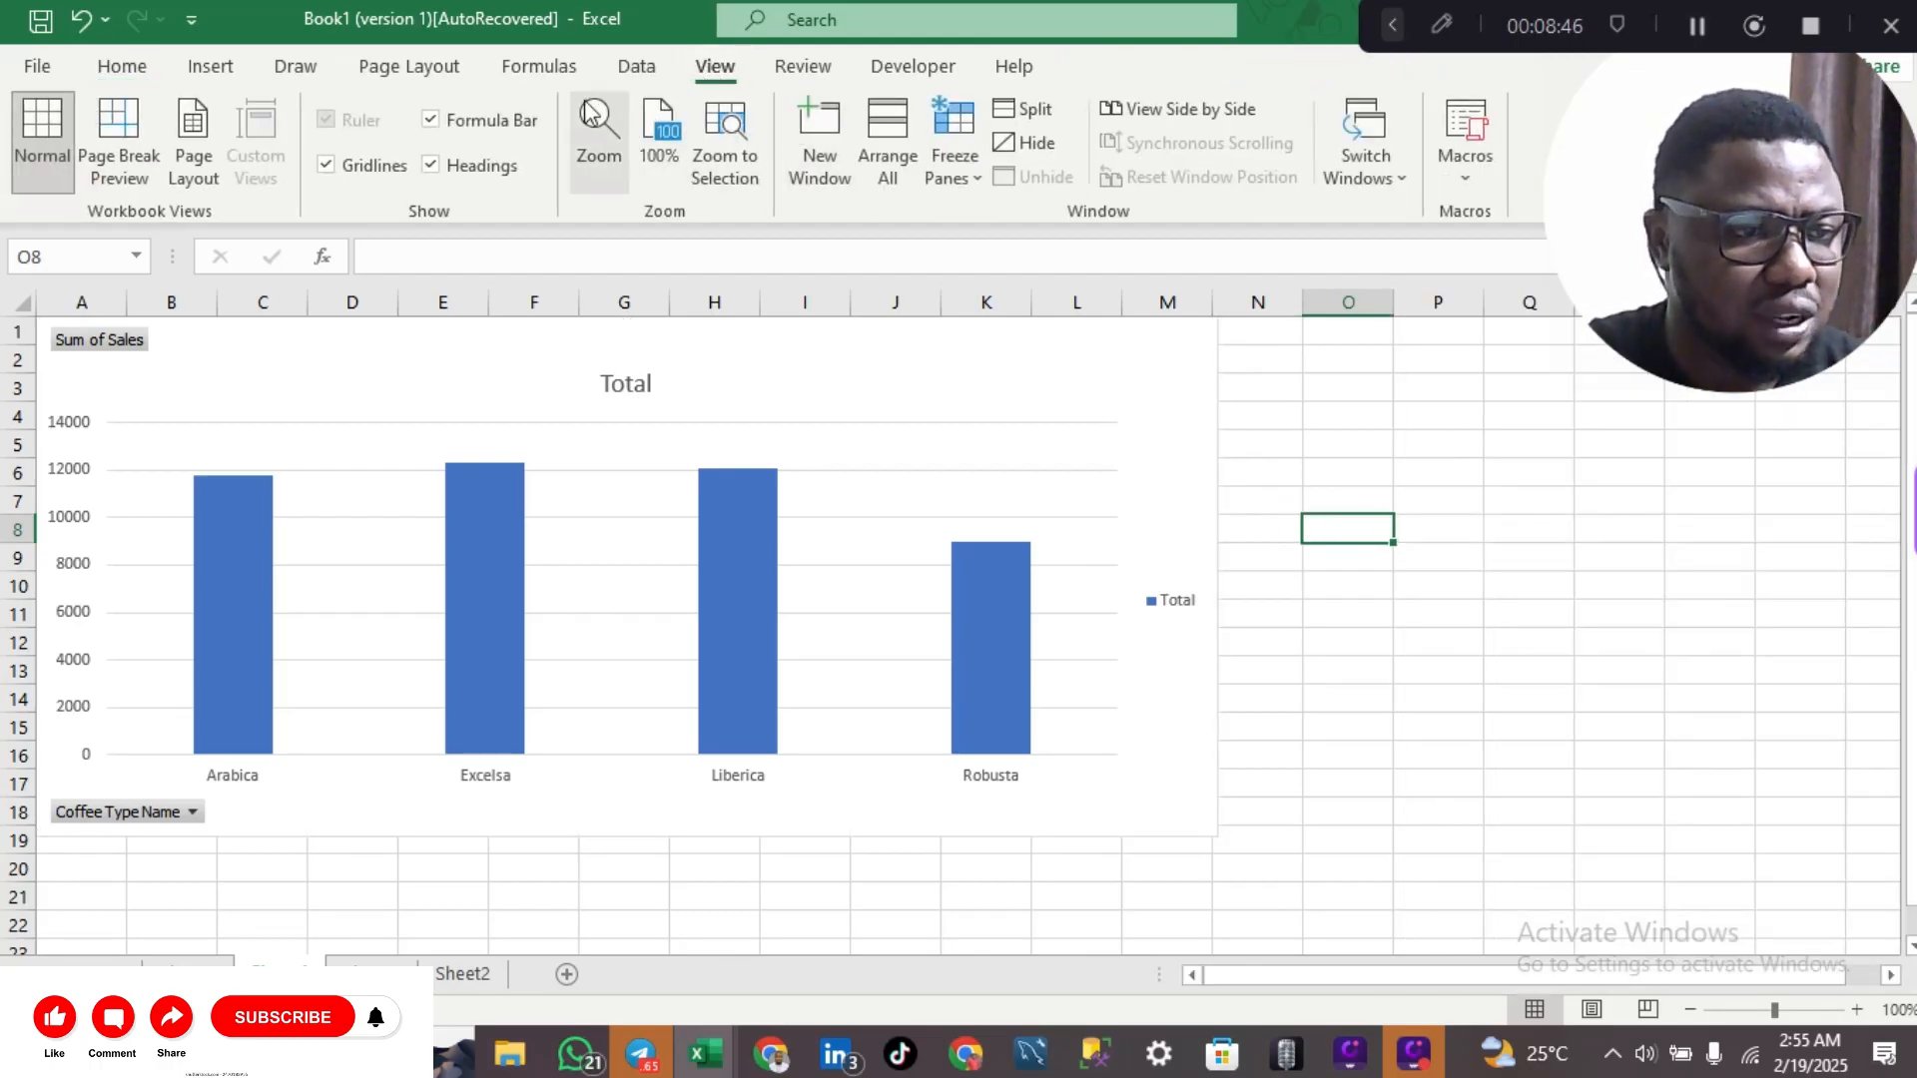
{"action": "left_click", "coordinate": [432, 165]}
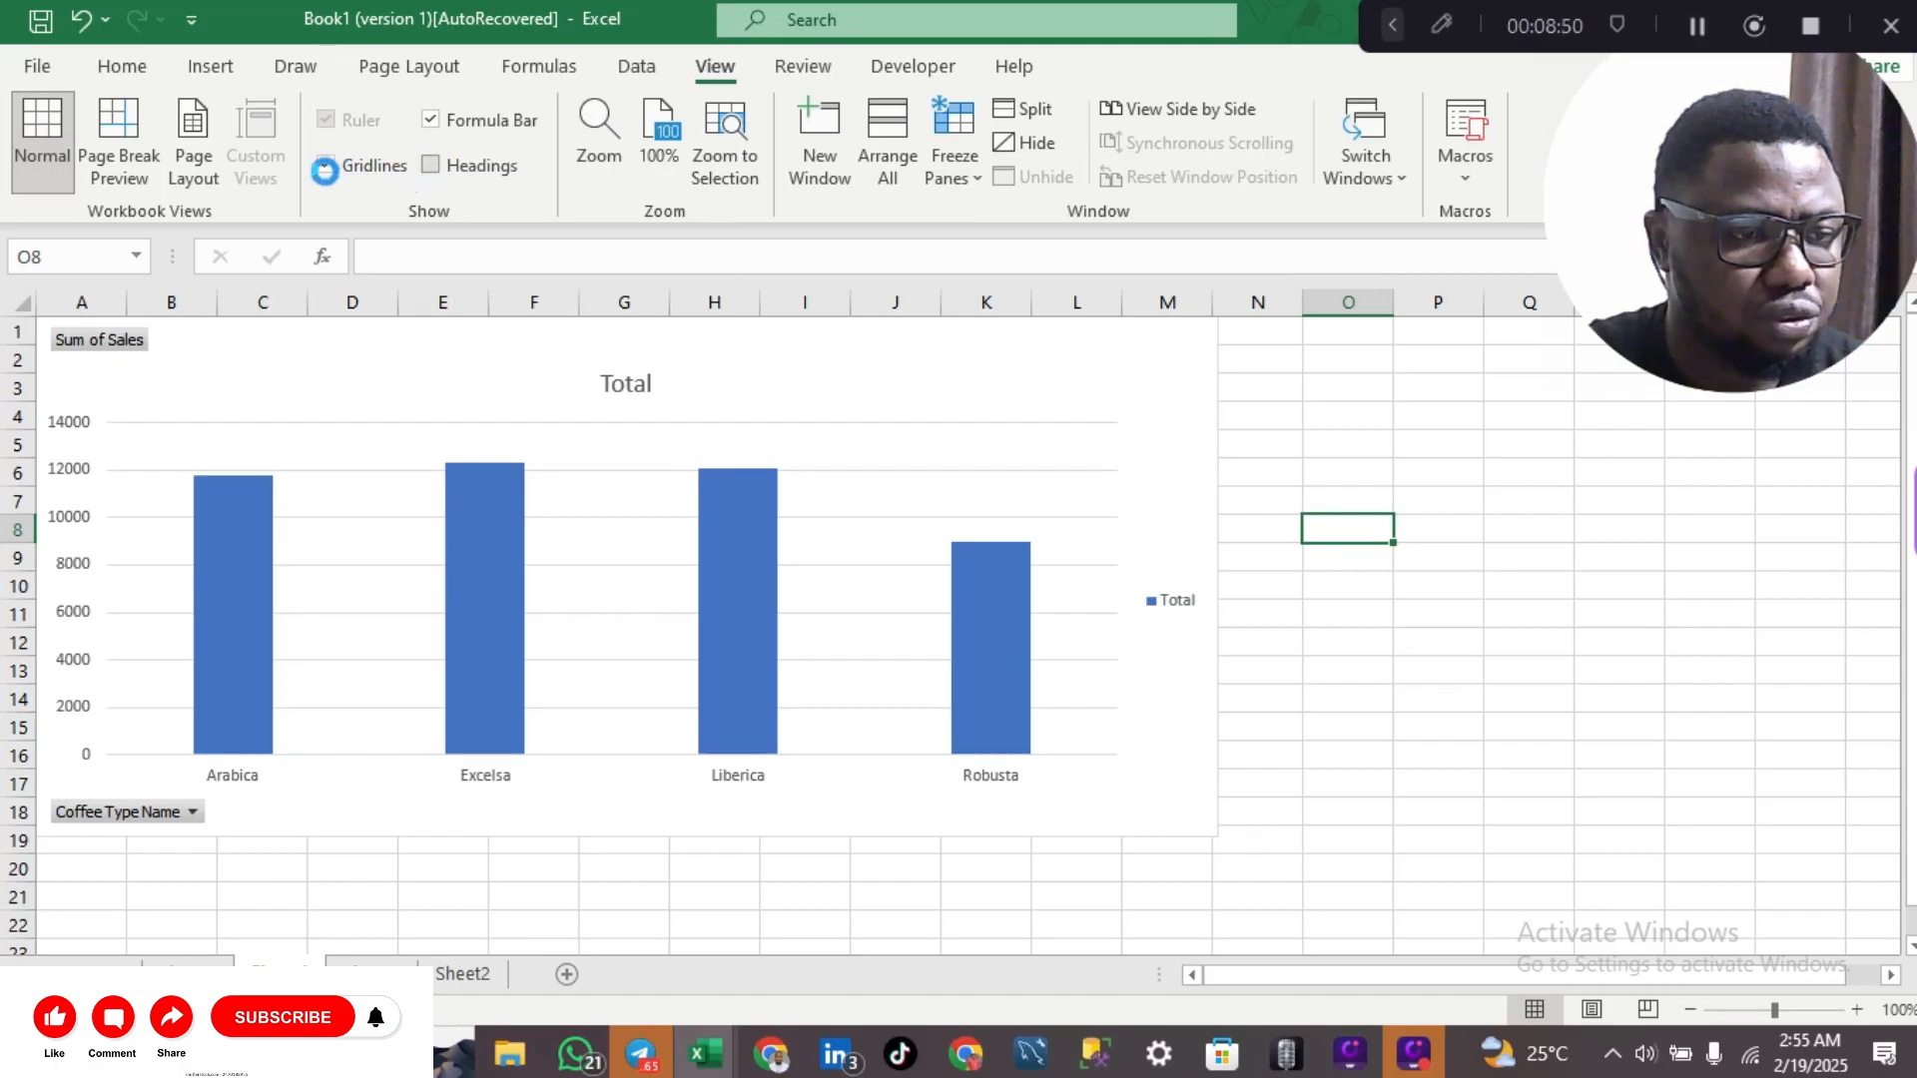
{"action": "left_click", "coordinate": [329, 168]}
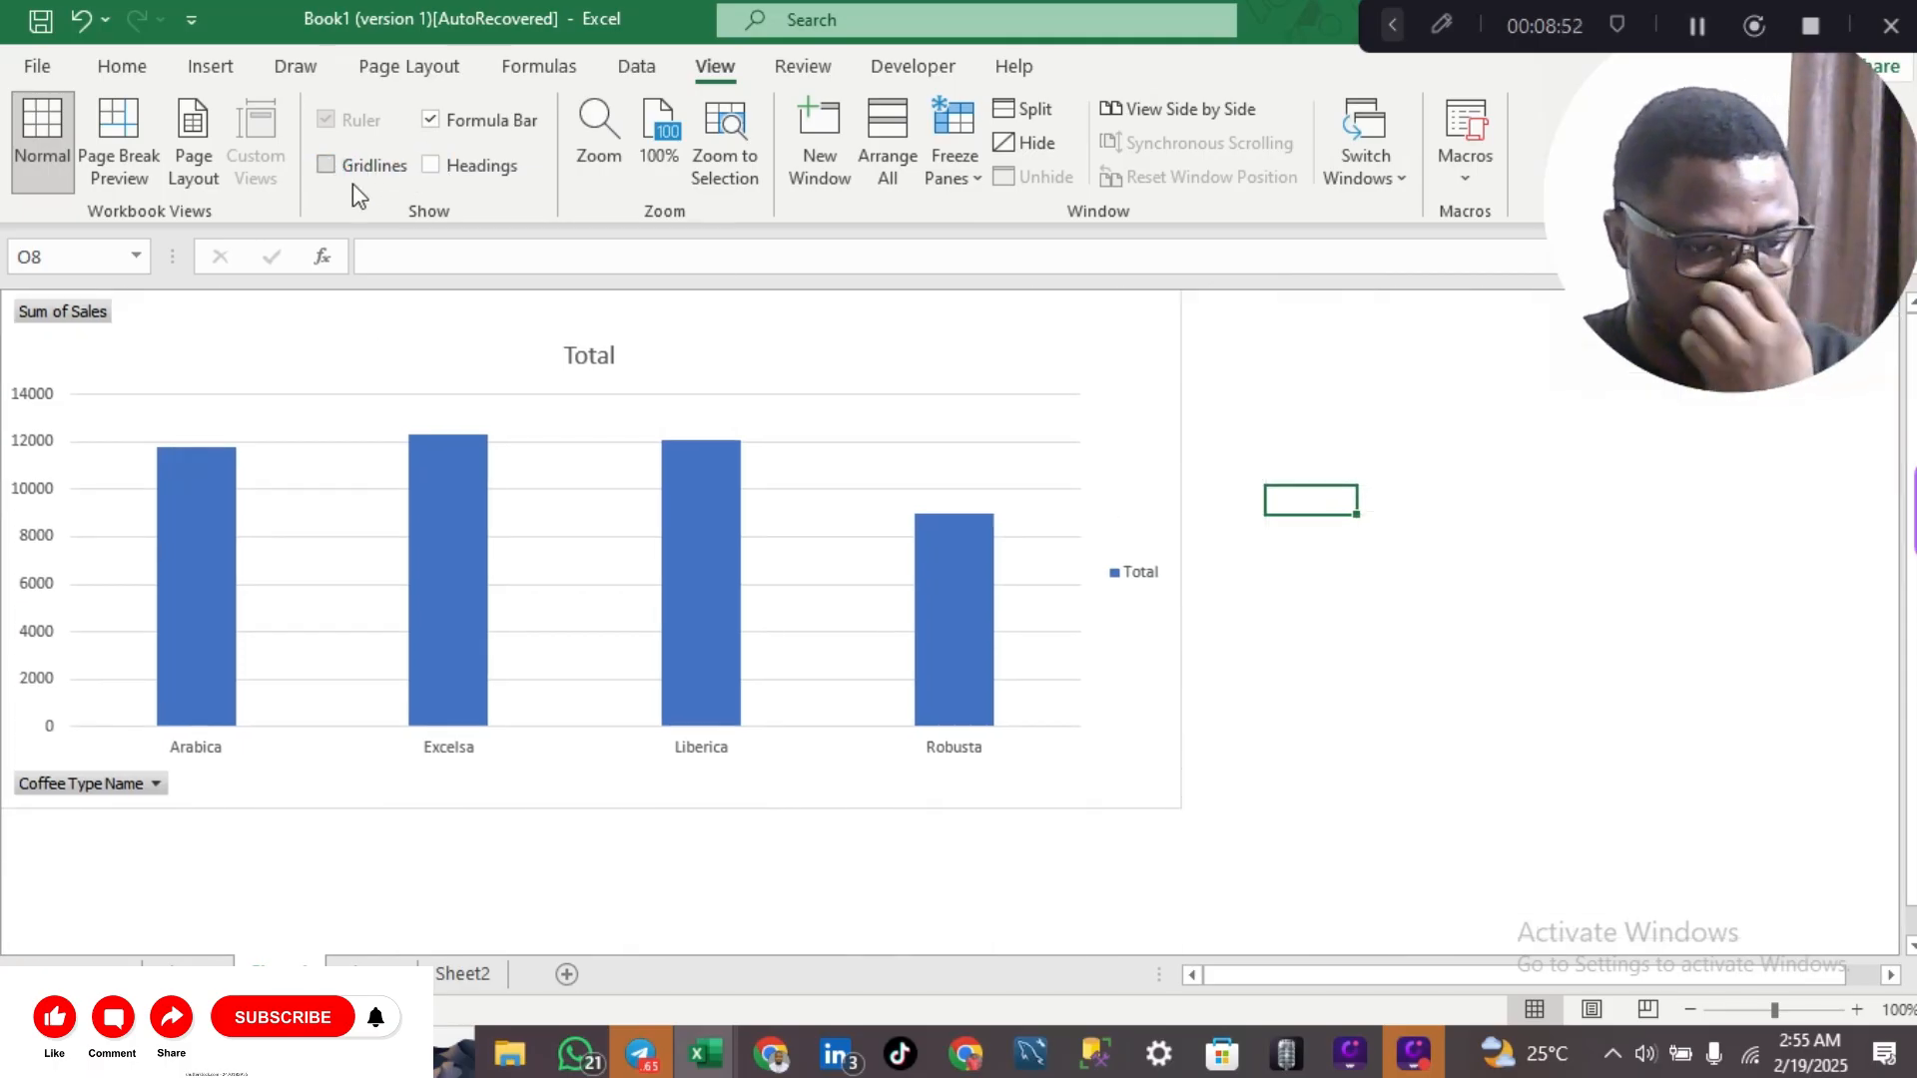
- Make the coffee type column chart on the new sheet about two to three rows taller, keeping its width
{"action": "left_click", "coordinate": [1126, 784]}
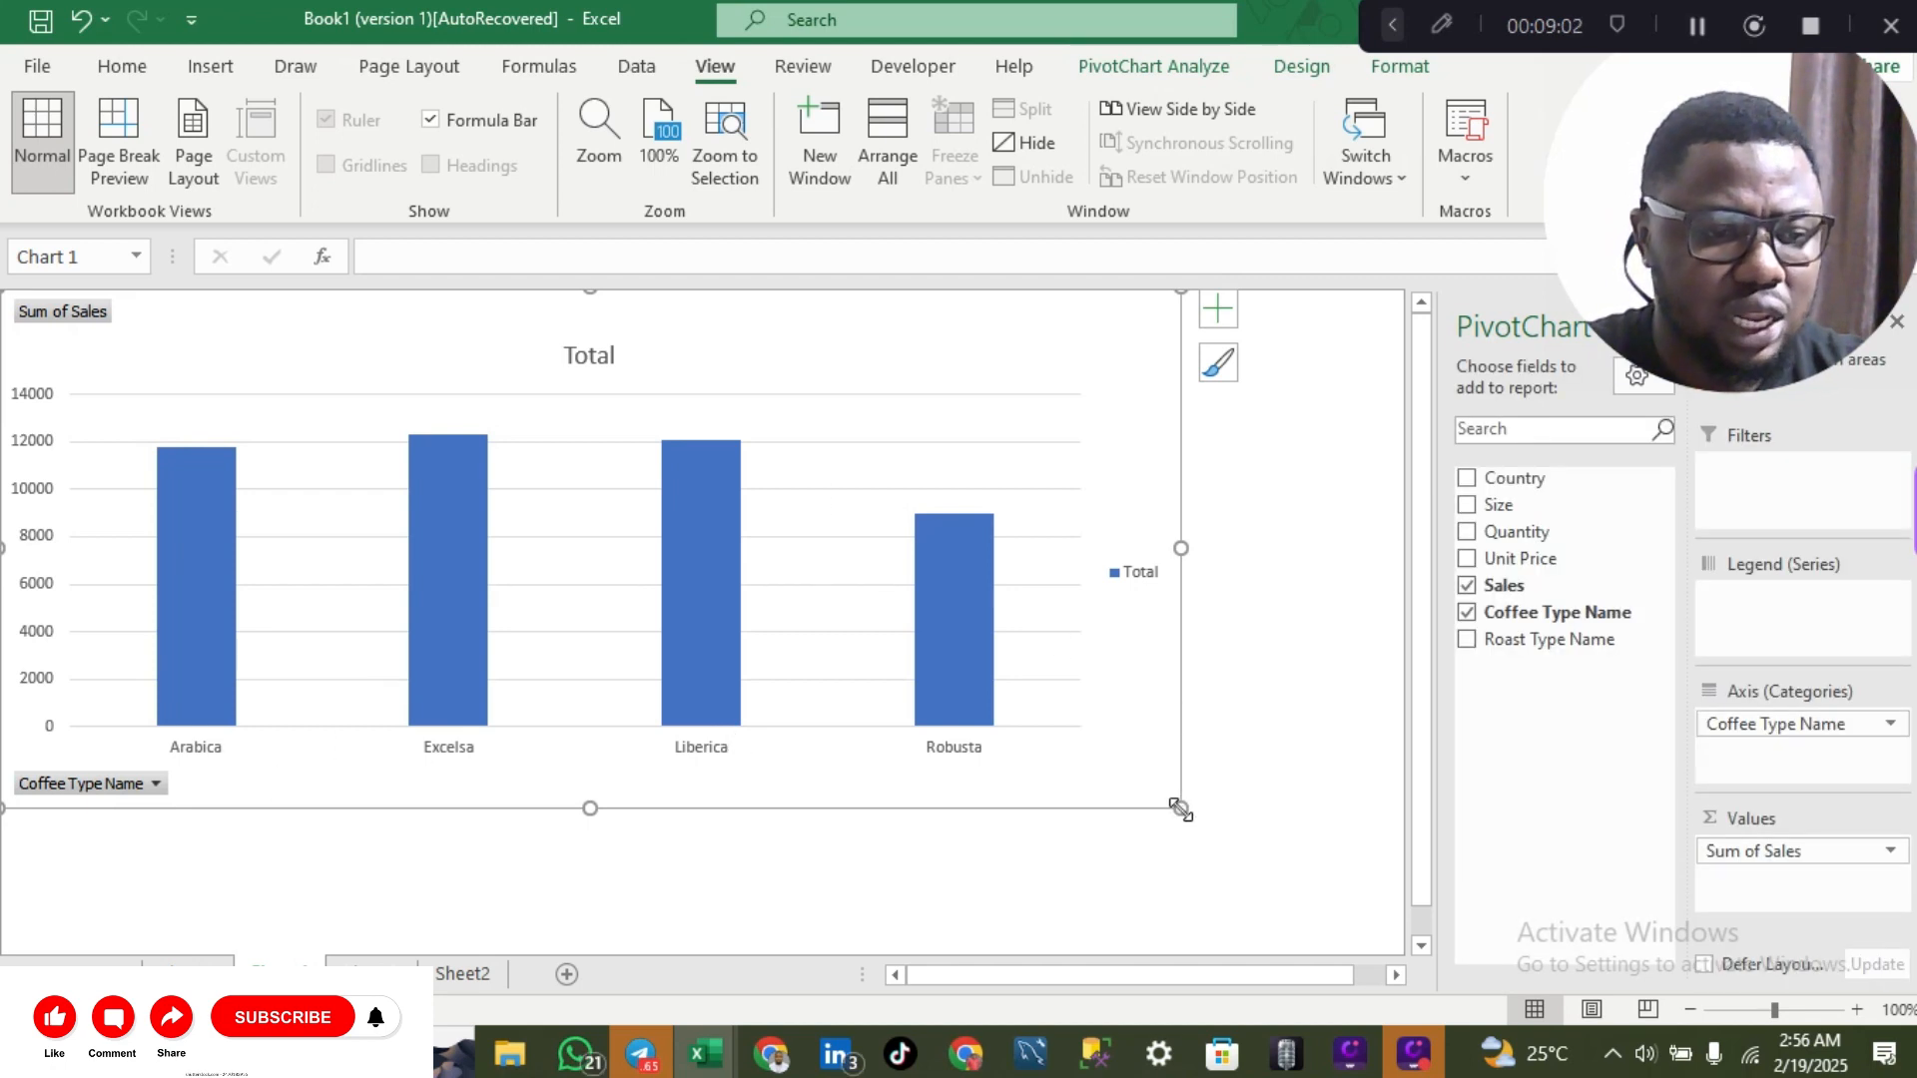
{"action": "left_click_drag", "start_coordinate": [1179, 806], "coordinate": [1181, 879]}
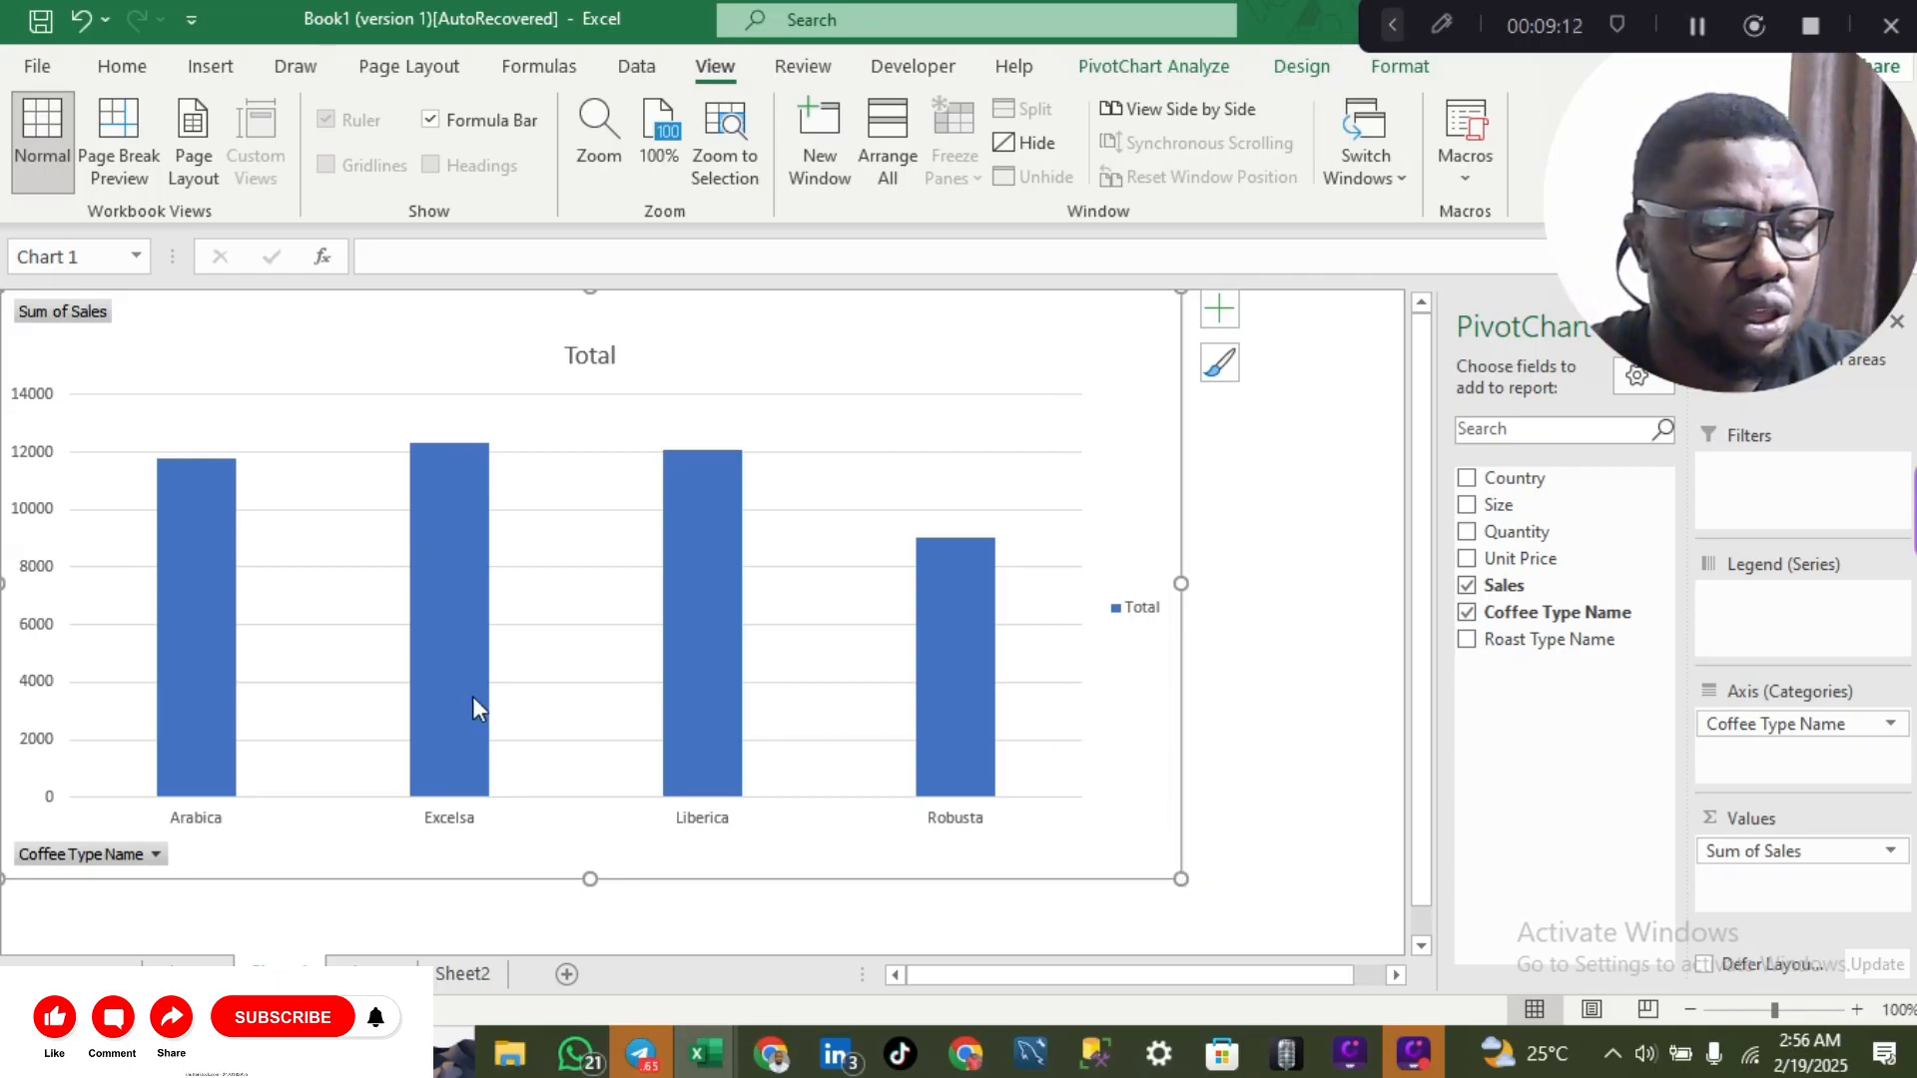
{"action": "mouse_move", "coordinate": [474, 647]}
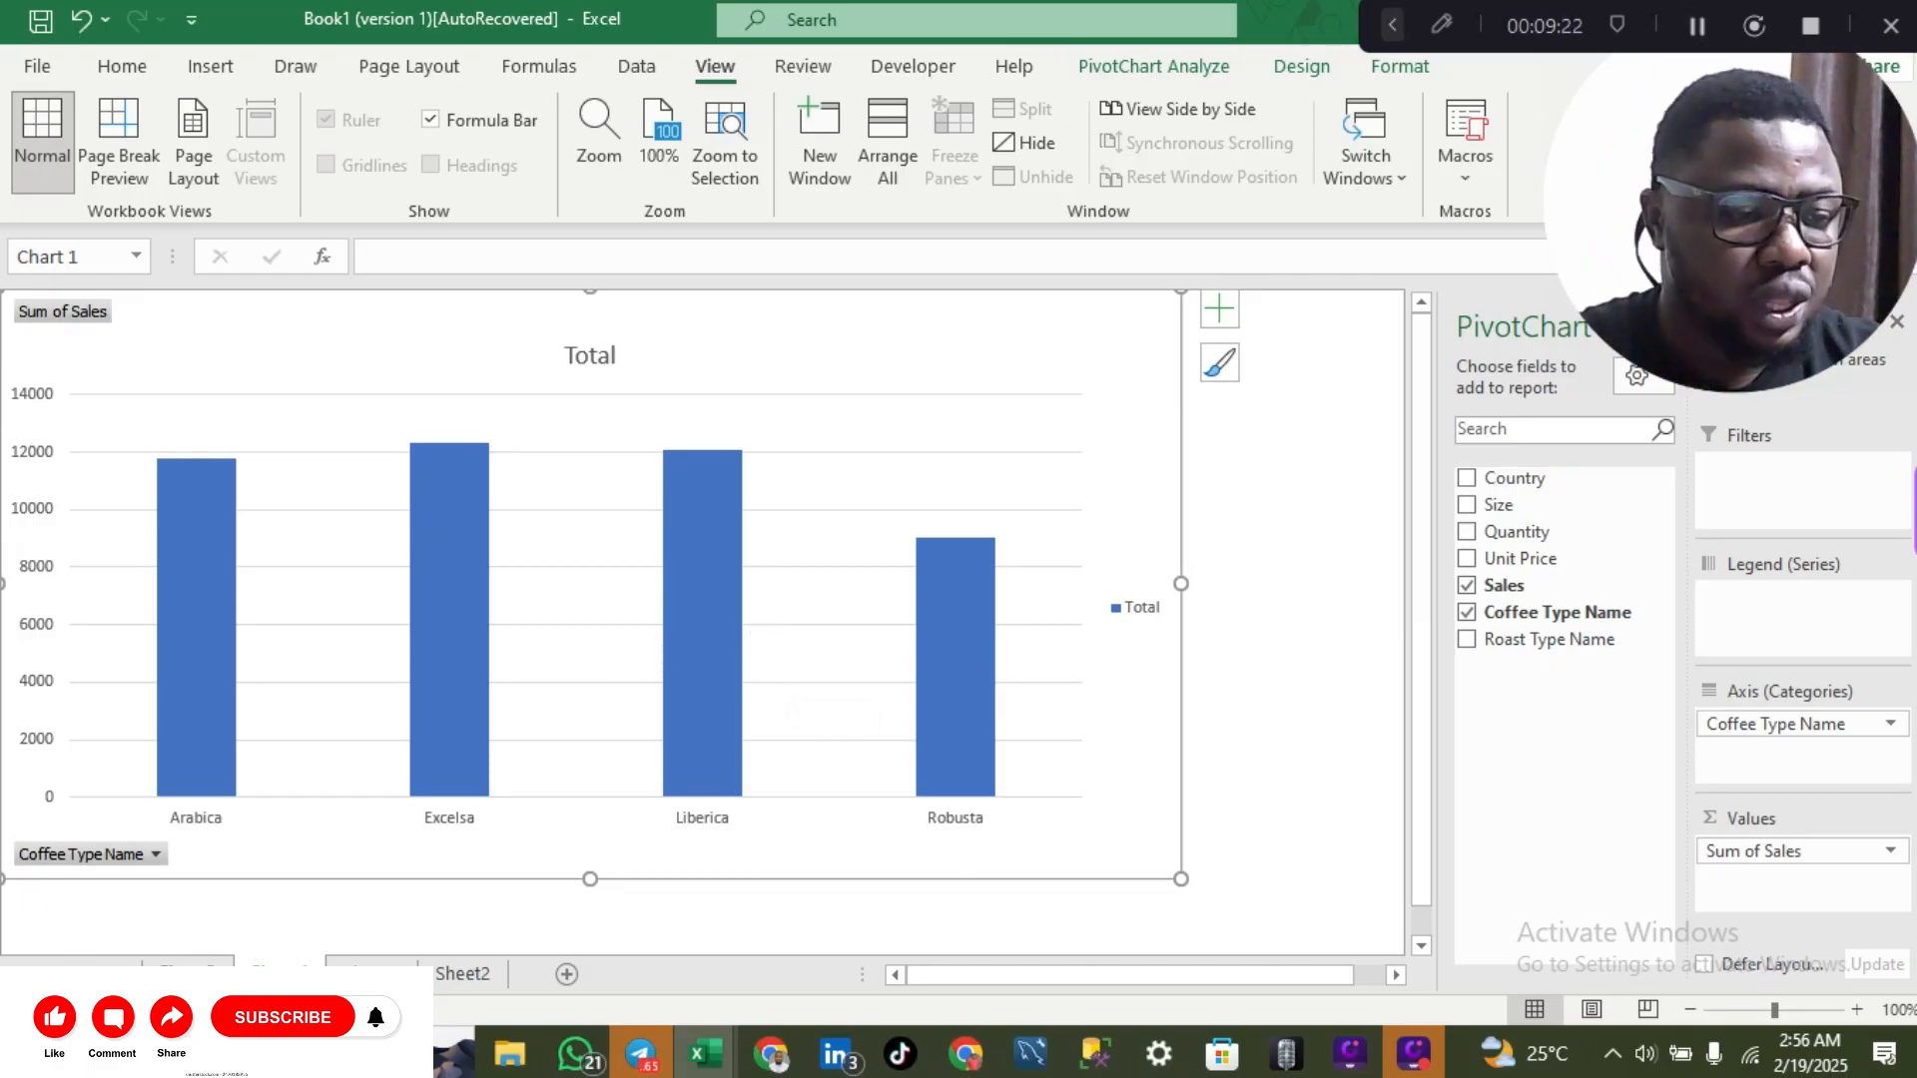
- Copy the Country bar chart from the pivot table sheet and paste it on the new chart sheet below the column chart, at about A30
{"action": "left_click", "coordinate": [187, 975]}
{"action": "scroll", "coordinate": [625, 844], "scroll_direction": "down", "scroll_amount": 4}
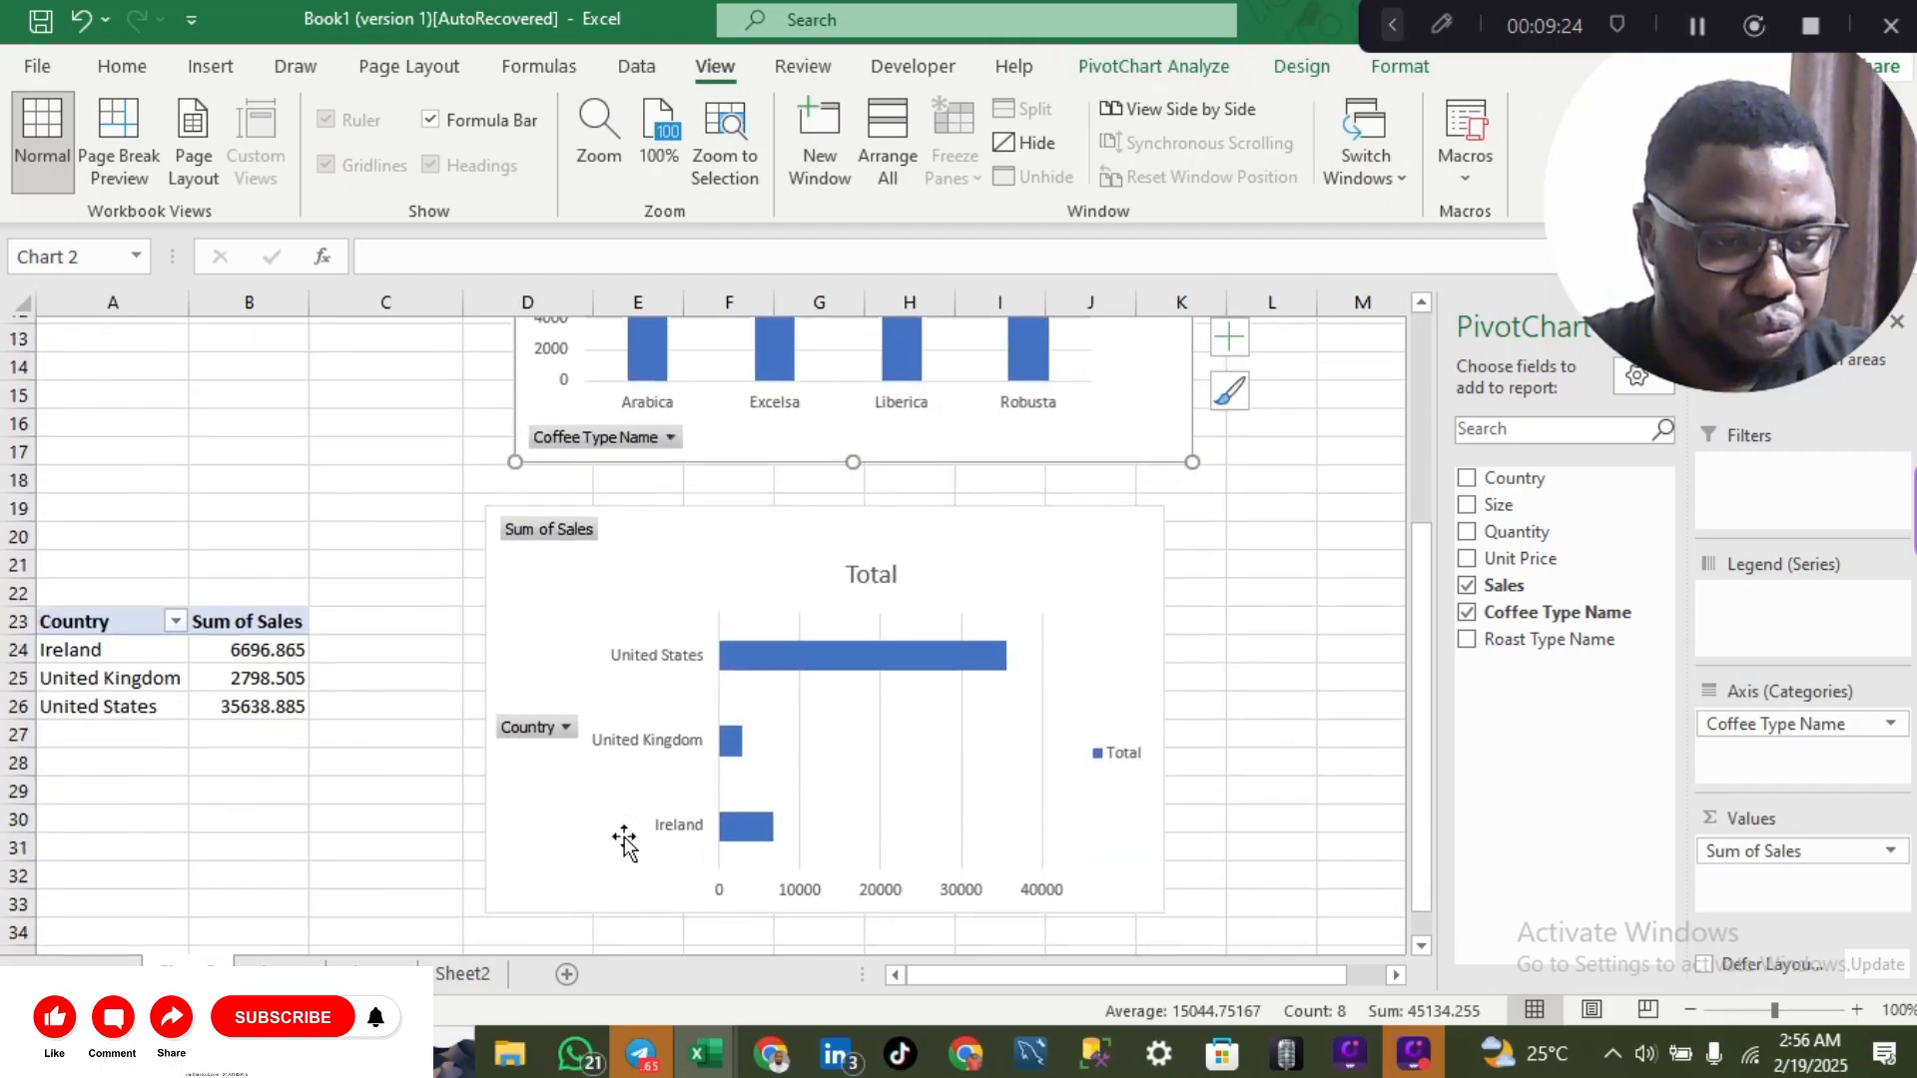
{"action": "left_click", "coordinate": [848, 689]}
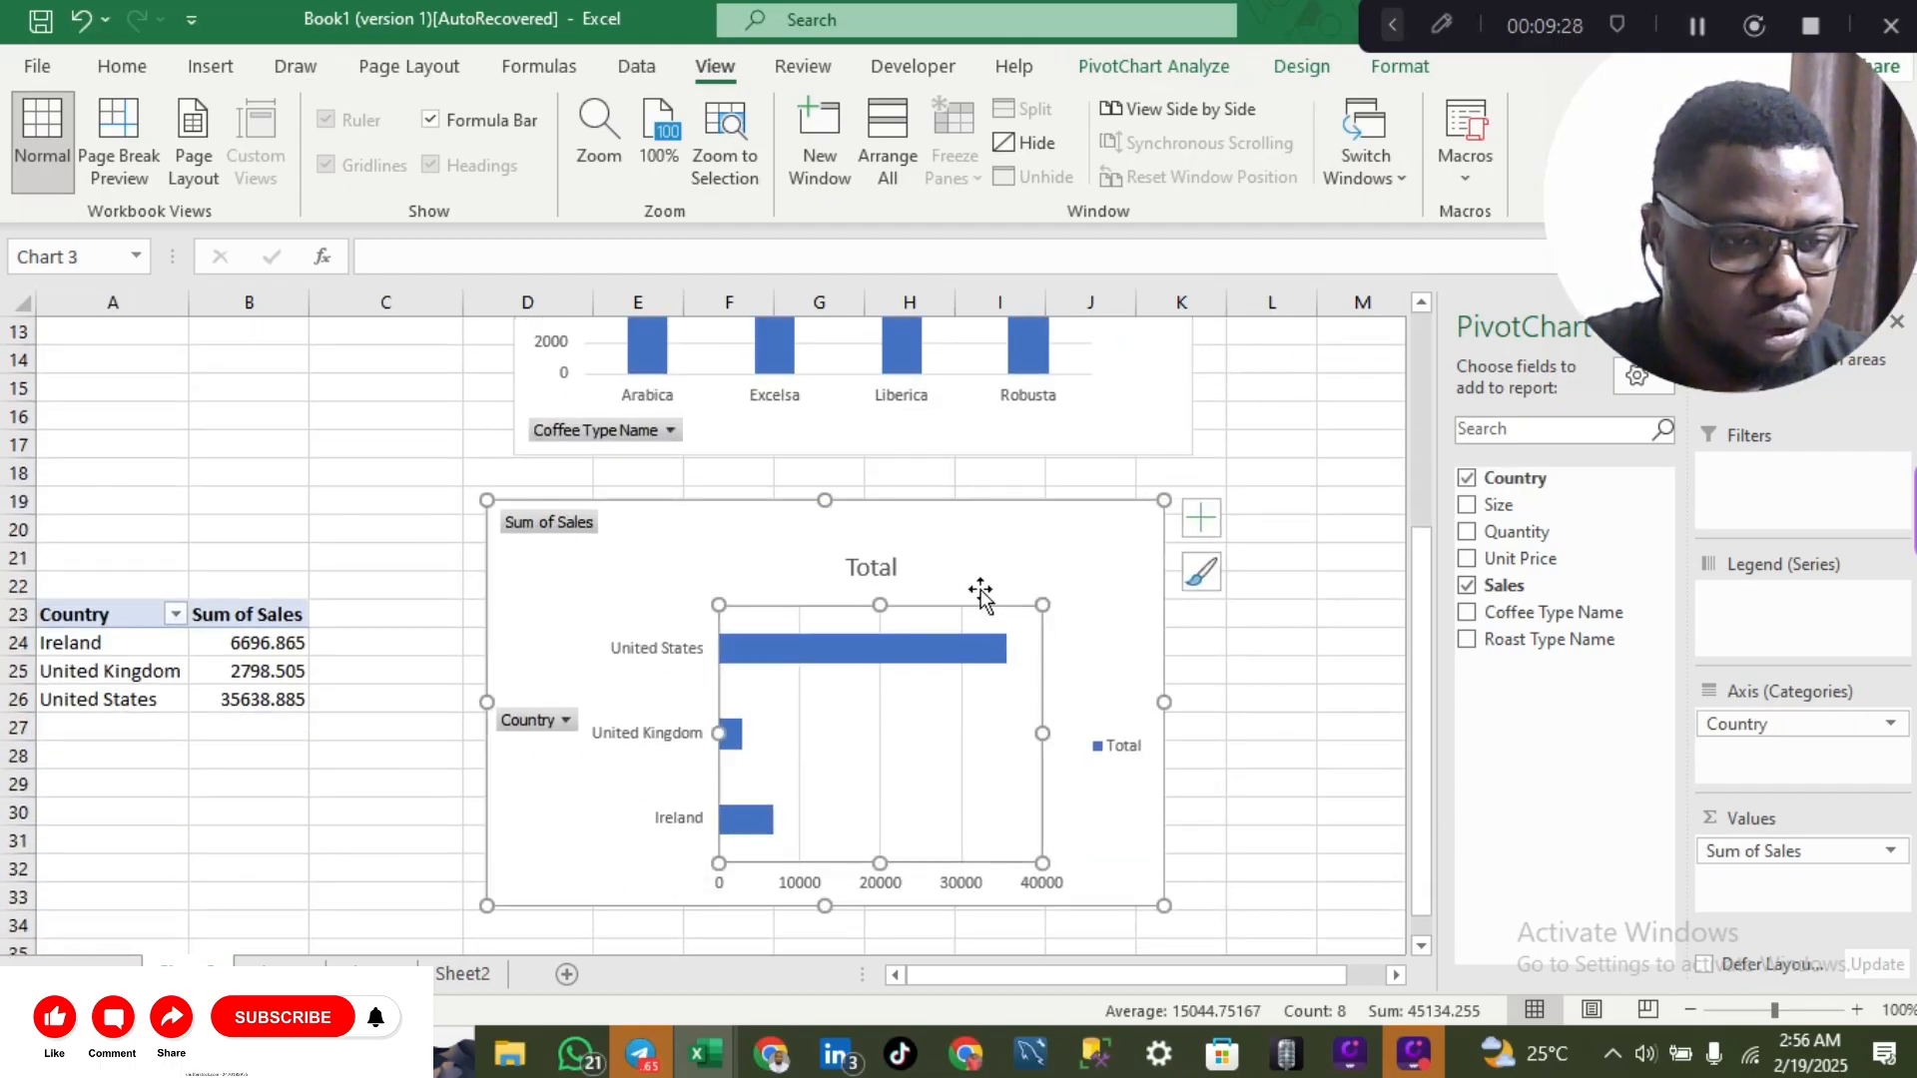
{"action": "left_click", "coordinate": [1099, 529]}
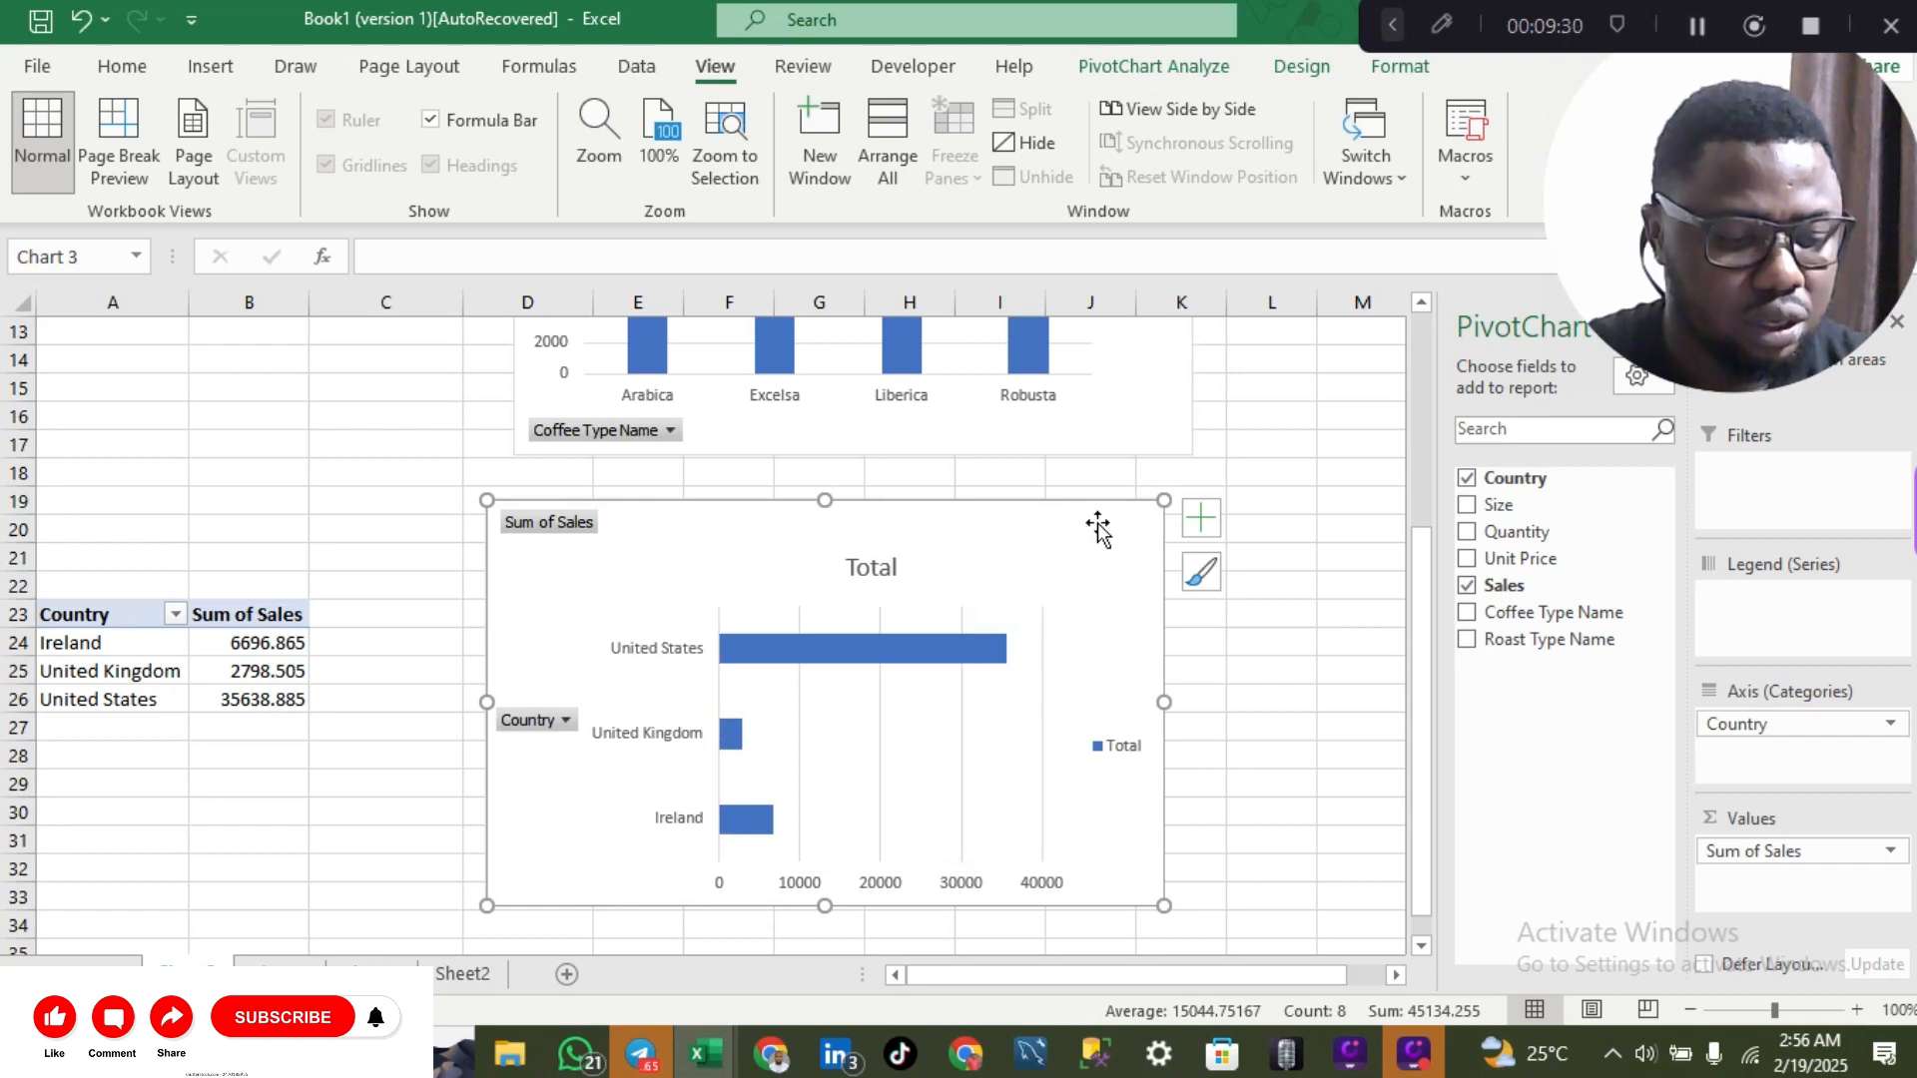
{"action": "left_click", "coordinate": [280, 971]}
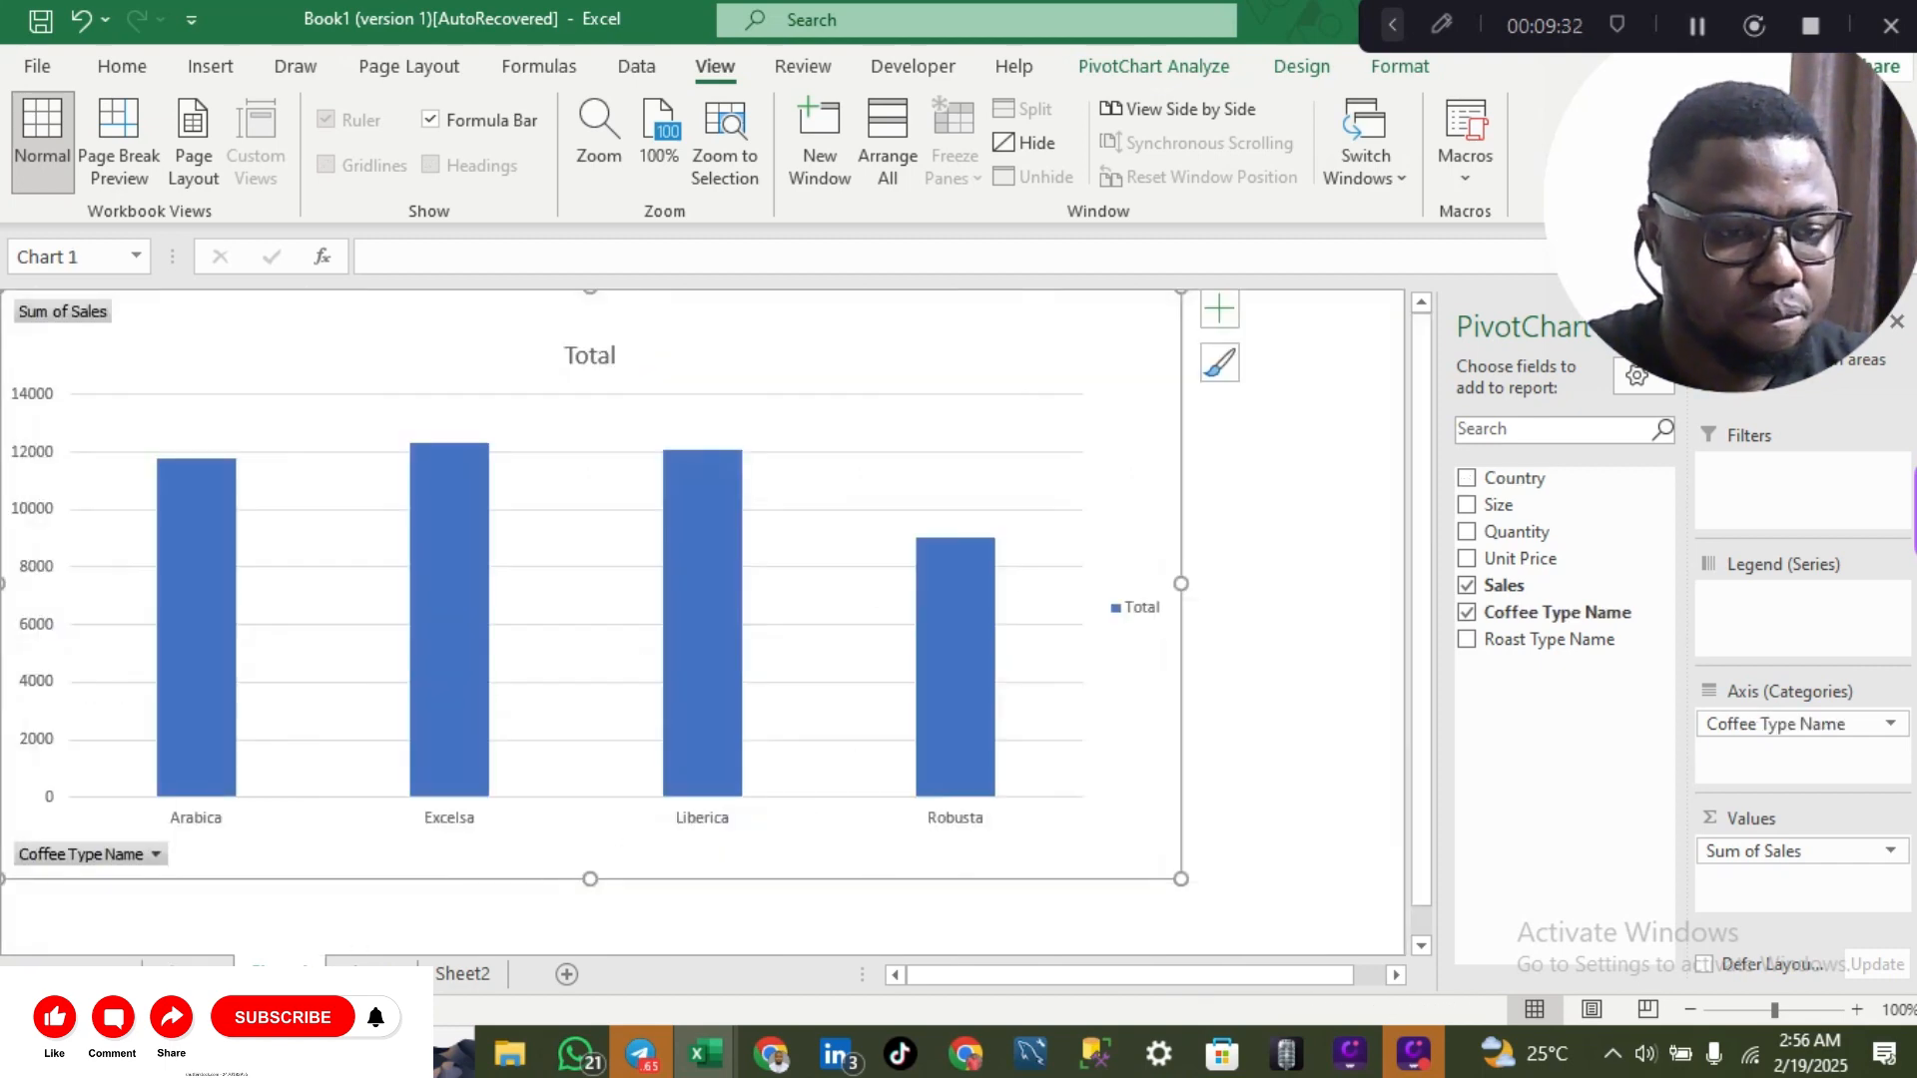
{"action": "scroll", "coordinate": [667, 829], "scroll_direction": "down", "scroll_amount": 5}
{"action": "left_click", "coordinate": [92, 601]}
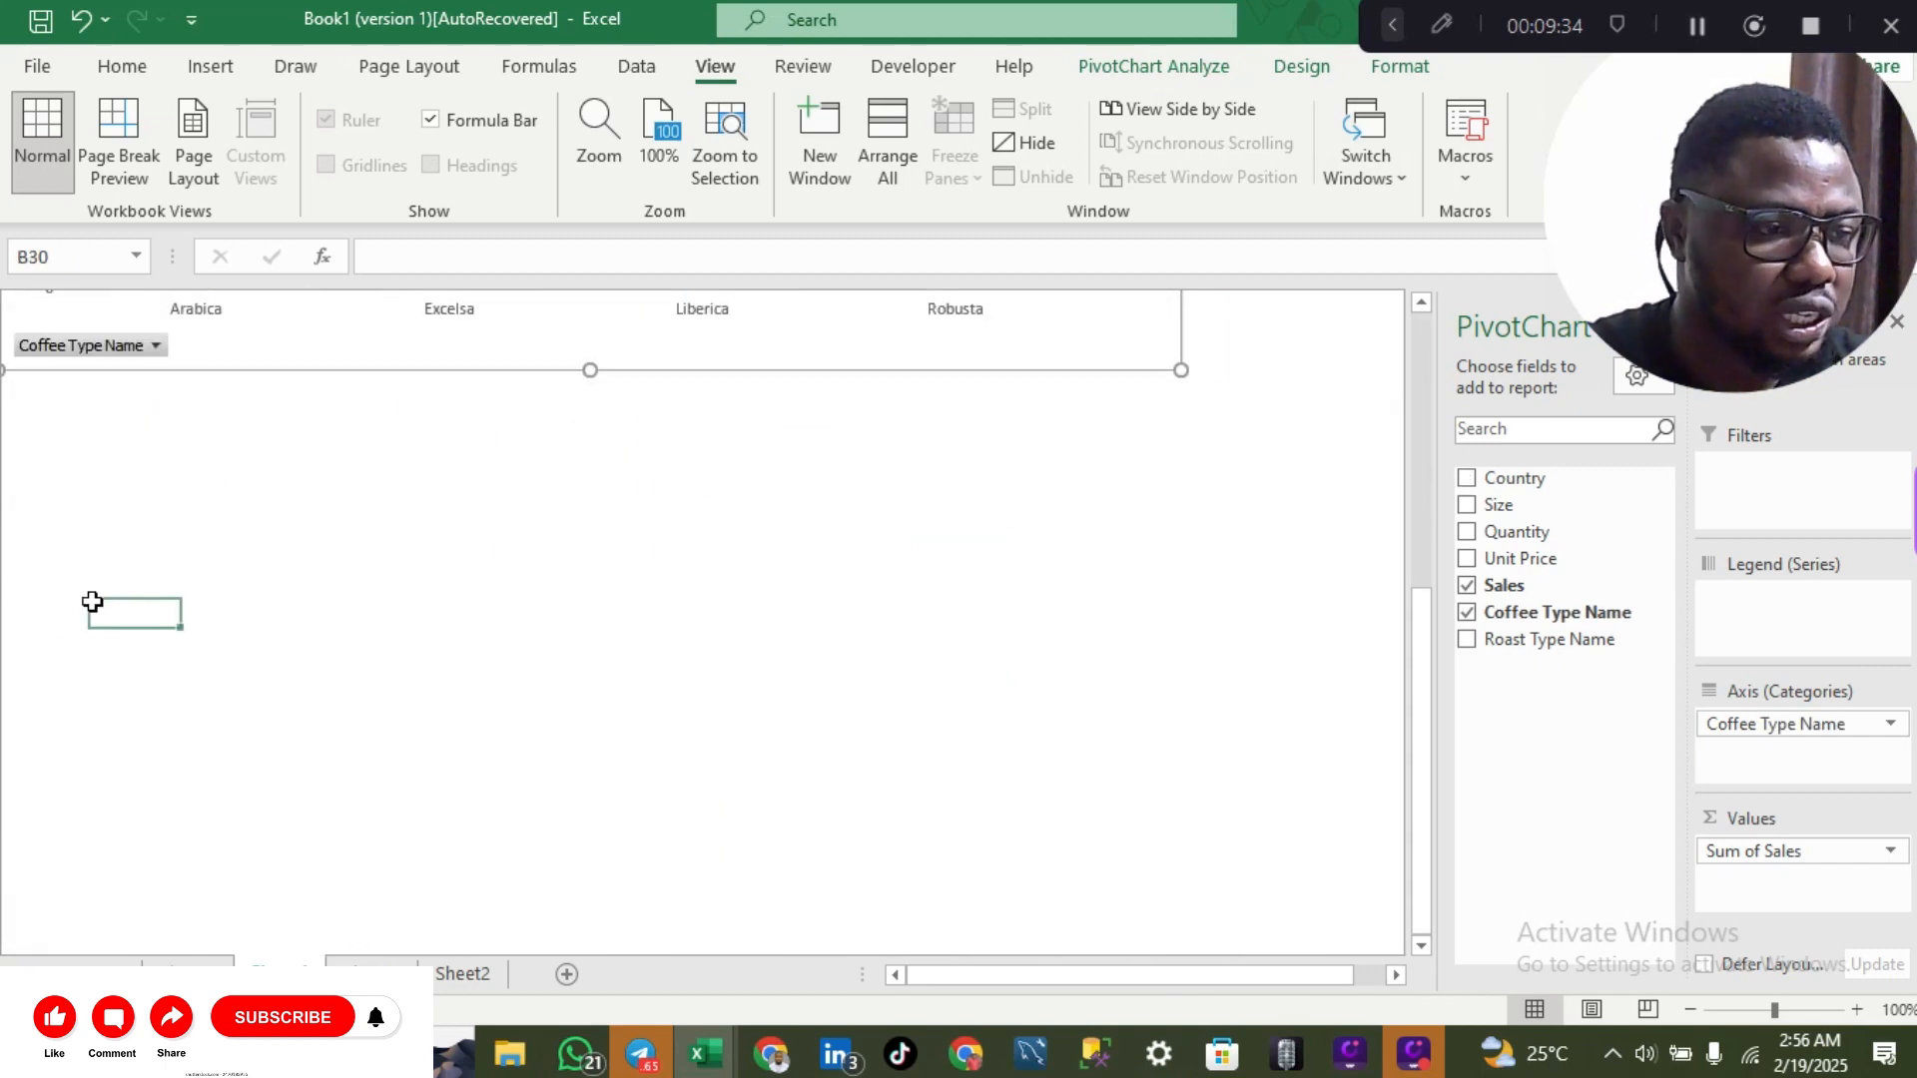
{"action": "left_click", "coordinate": [26, 595]}
{"action": "key", "text": "ctrl+v"}
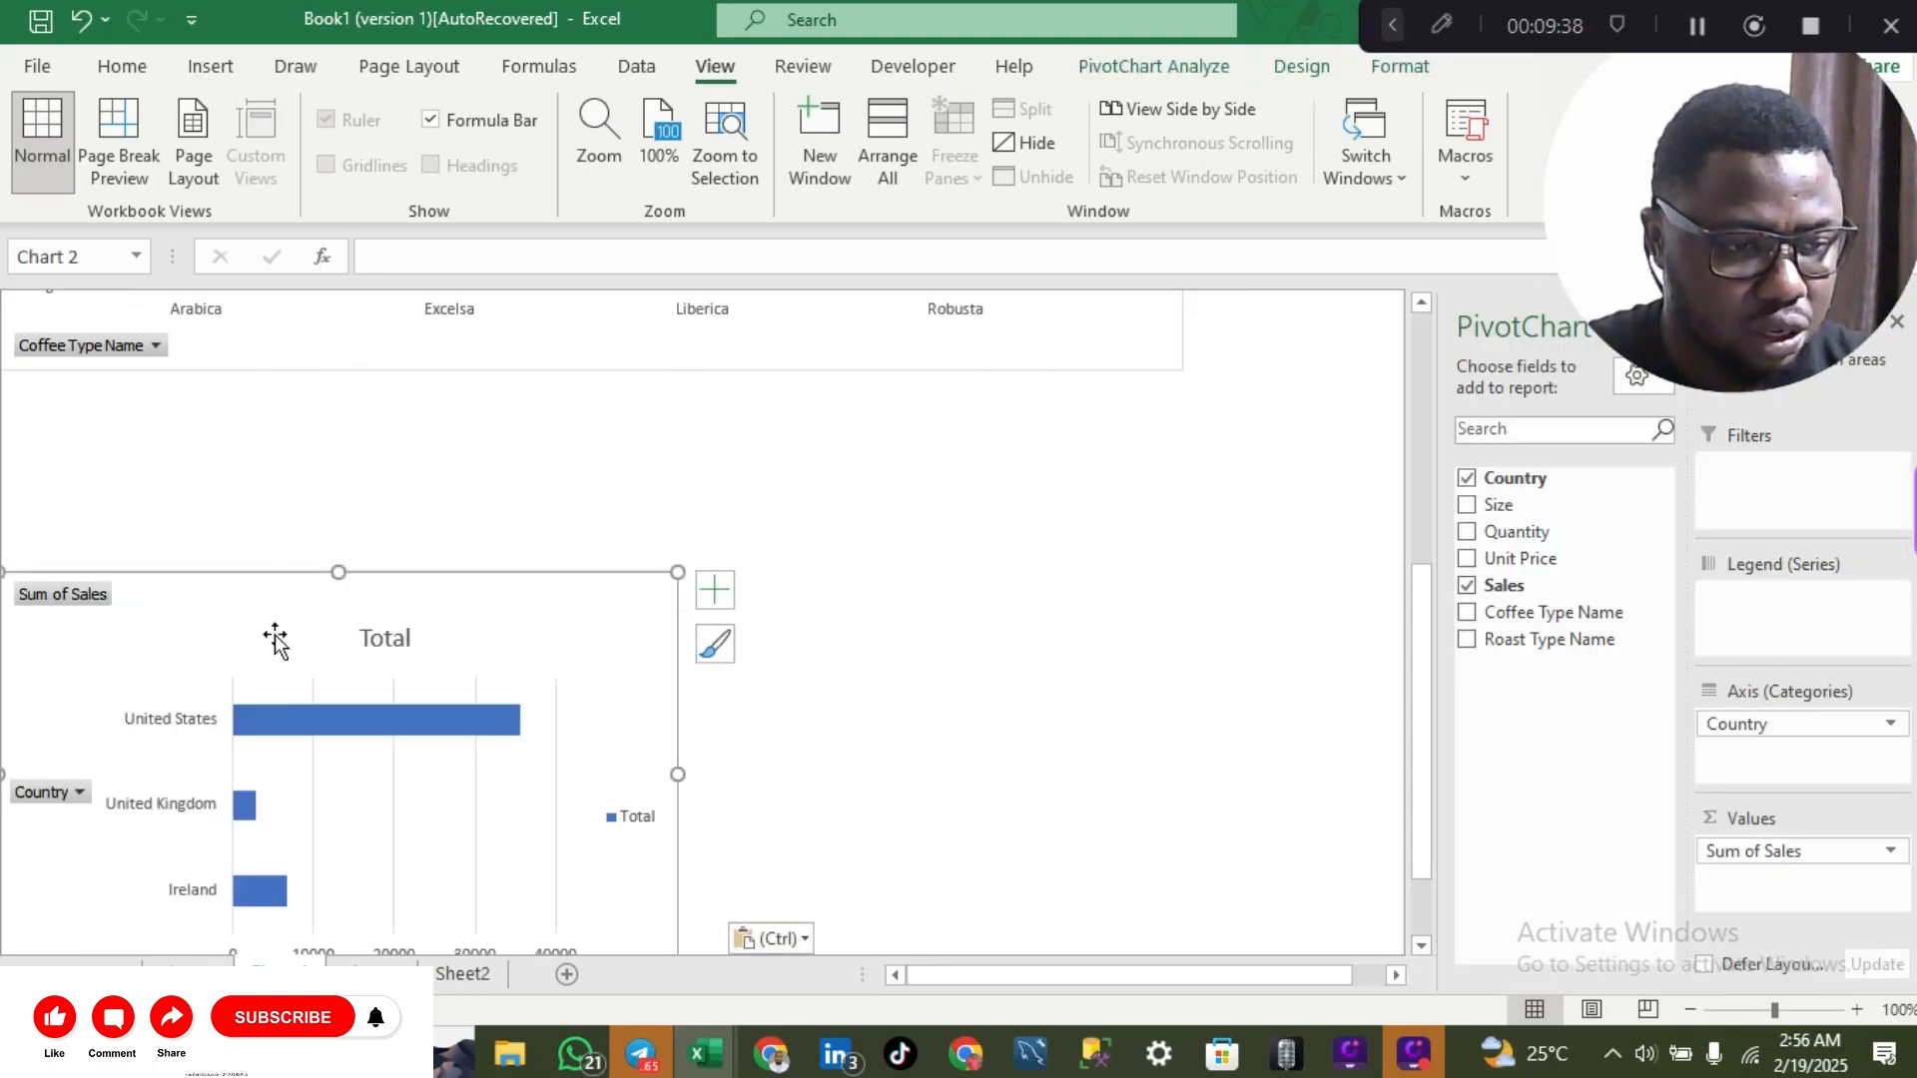
- Enlarge the pasted Country bar chart to nearly the width of the coffee type column chart above it
{"action": "scroll", "coordinate": [279, 650], "scroll_direction": "down", "scroll_amount": 4}
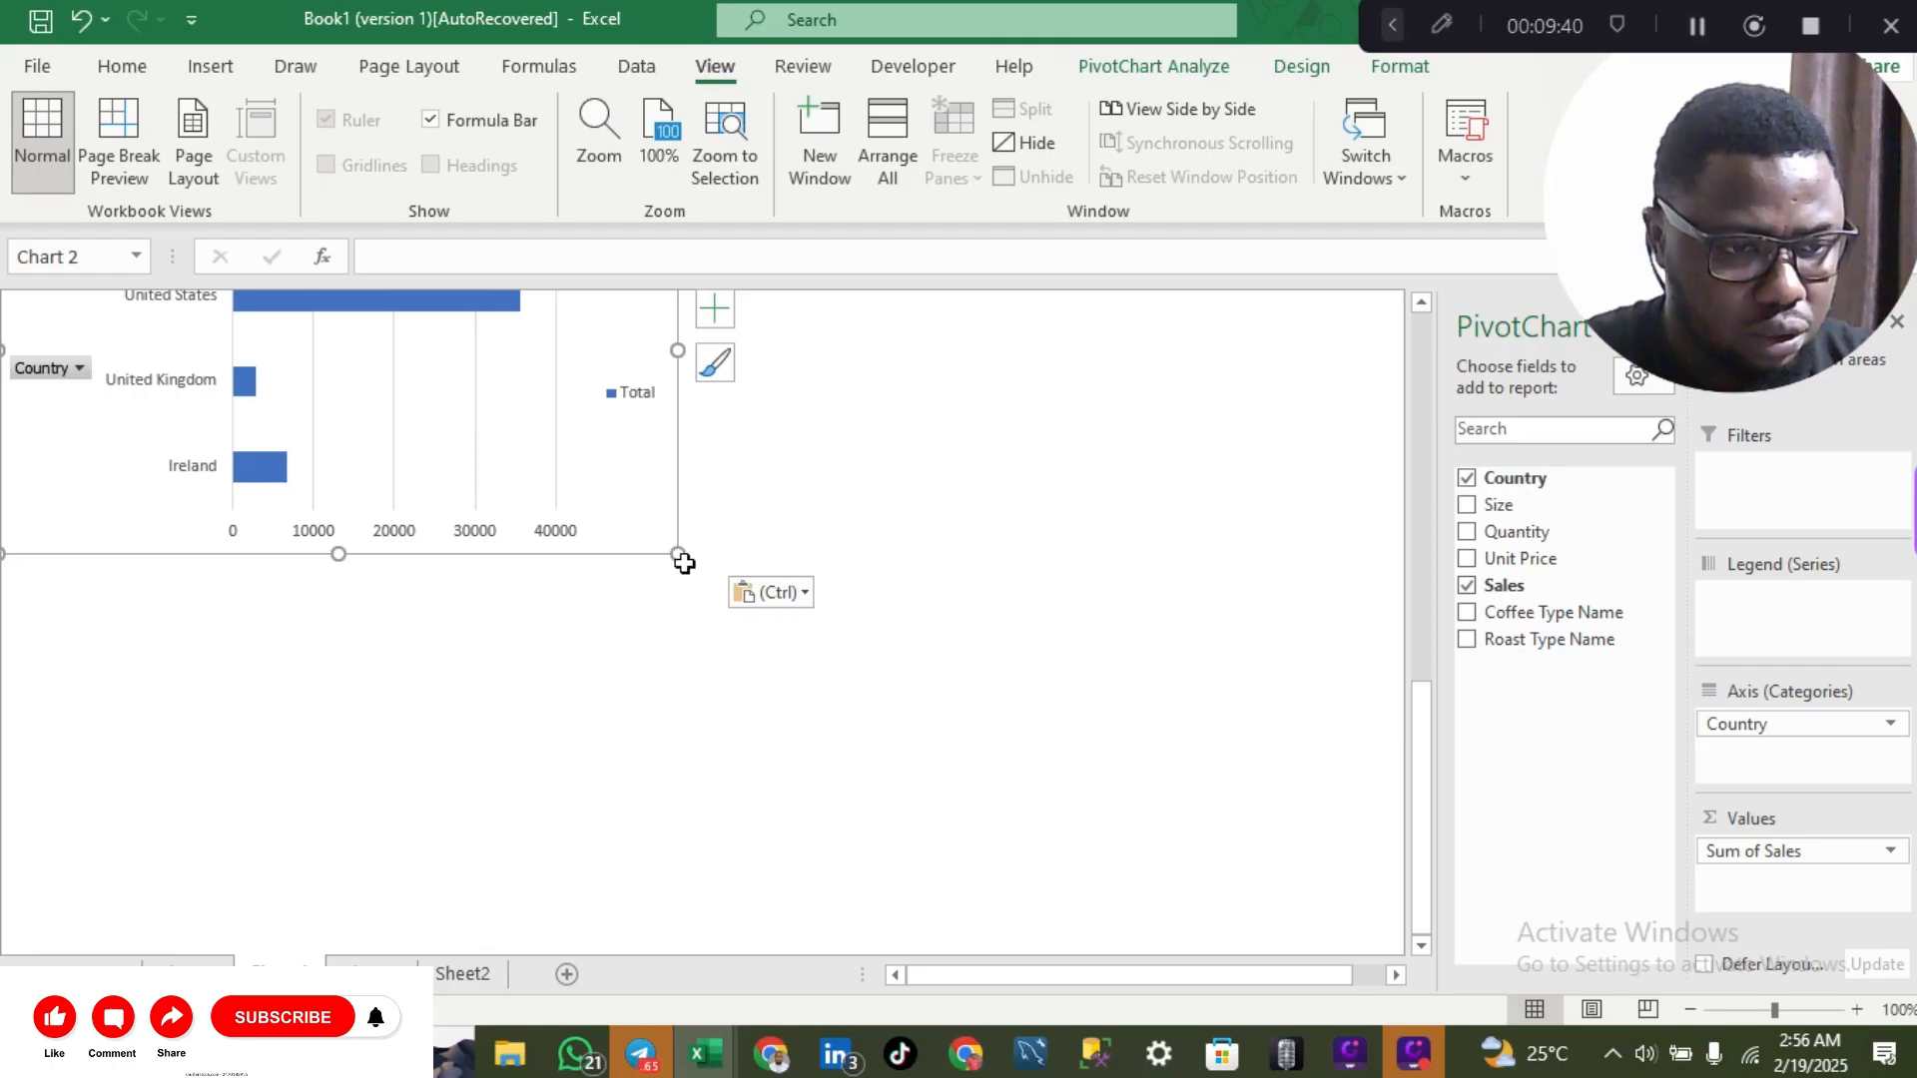
{"action": "left_click_drag", "start_coordinate": [681, 555], "coordinate": [1155, 749]}
{"action": "scroll", "coordinate": [892, 656], "scroll_direction": "up", "scroll_amount": 1}
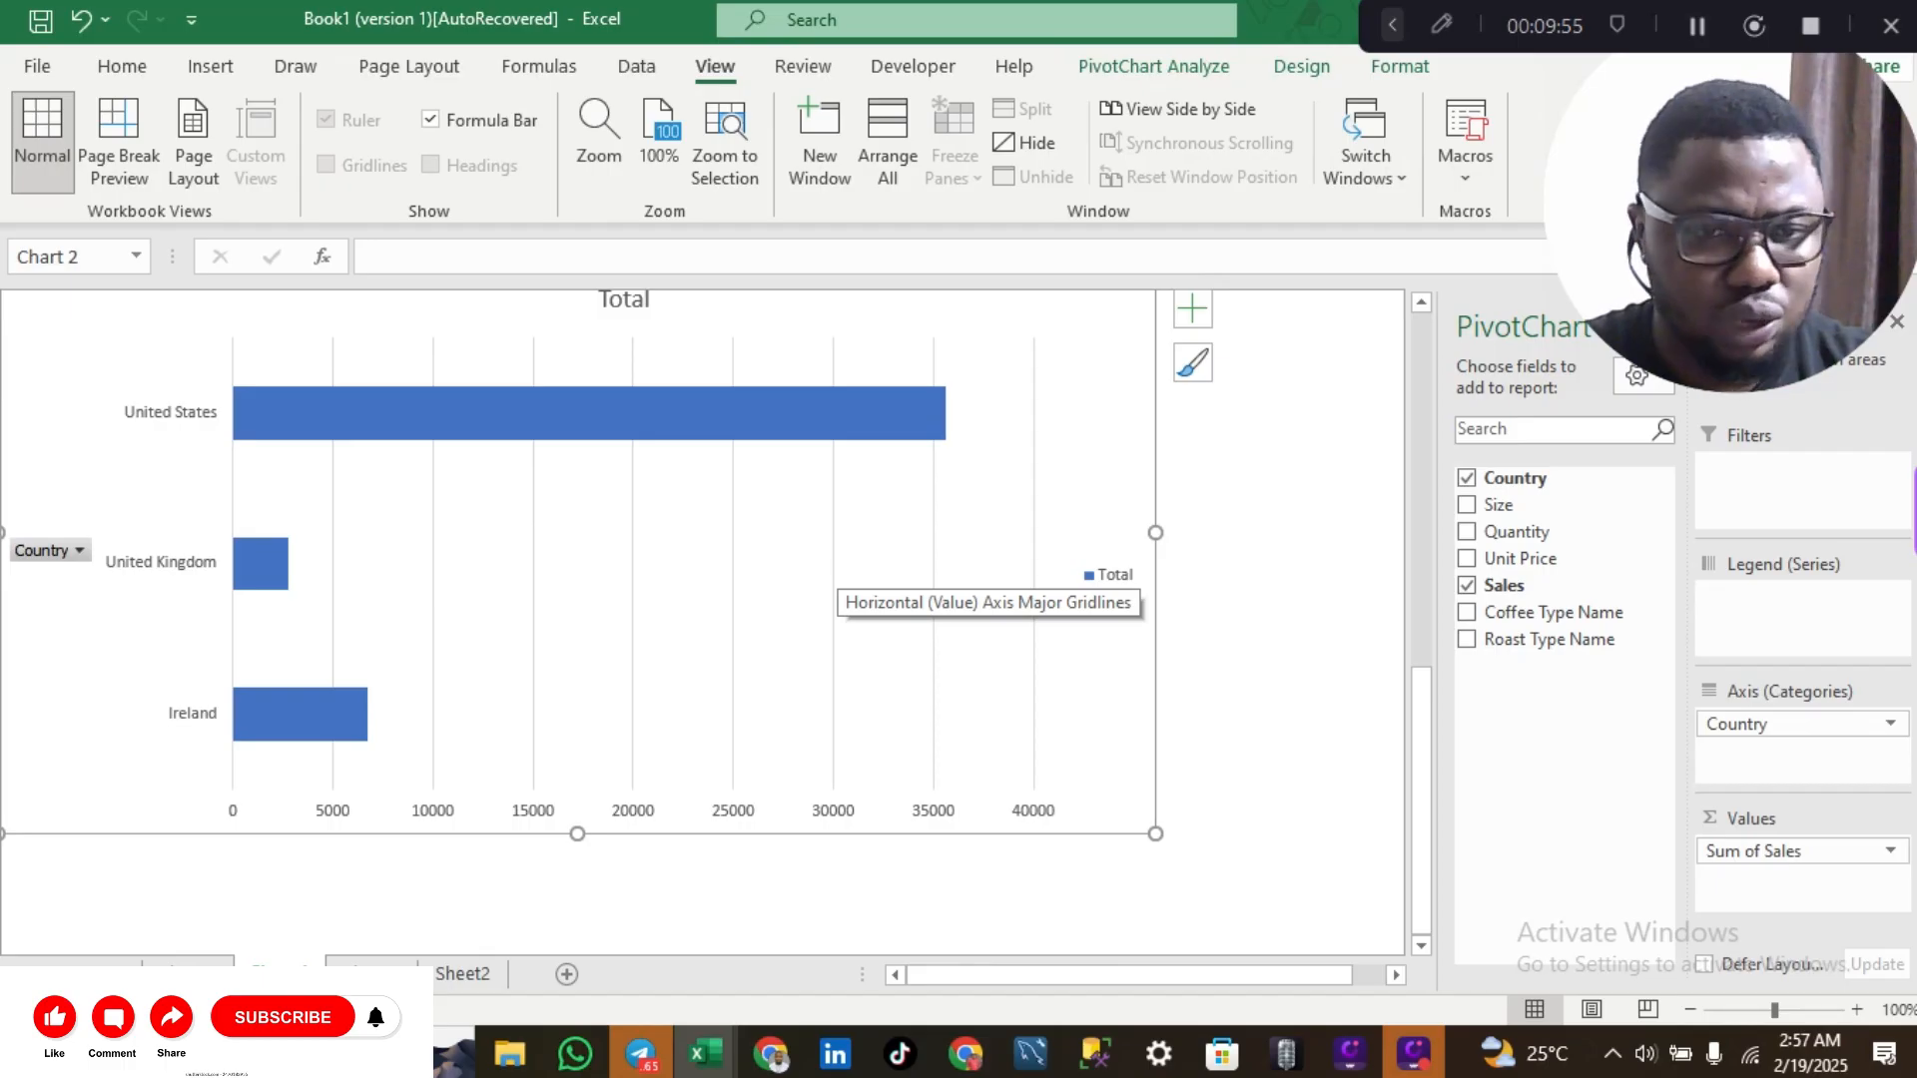
- Return to the pivot table sheet and copy the whole Country pivot table, including its headers, from A23:B26
{"action": "left_click", "coordinate": [187, 973]}
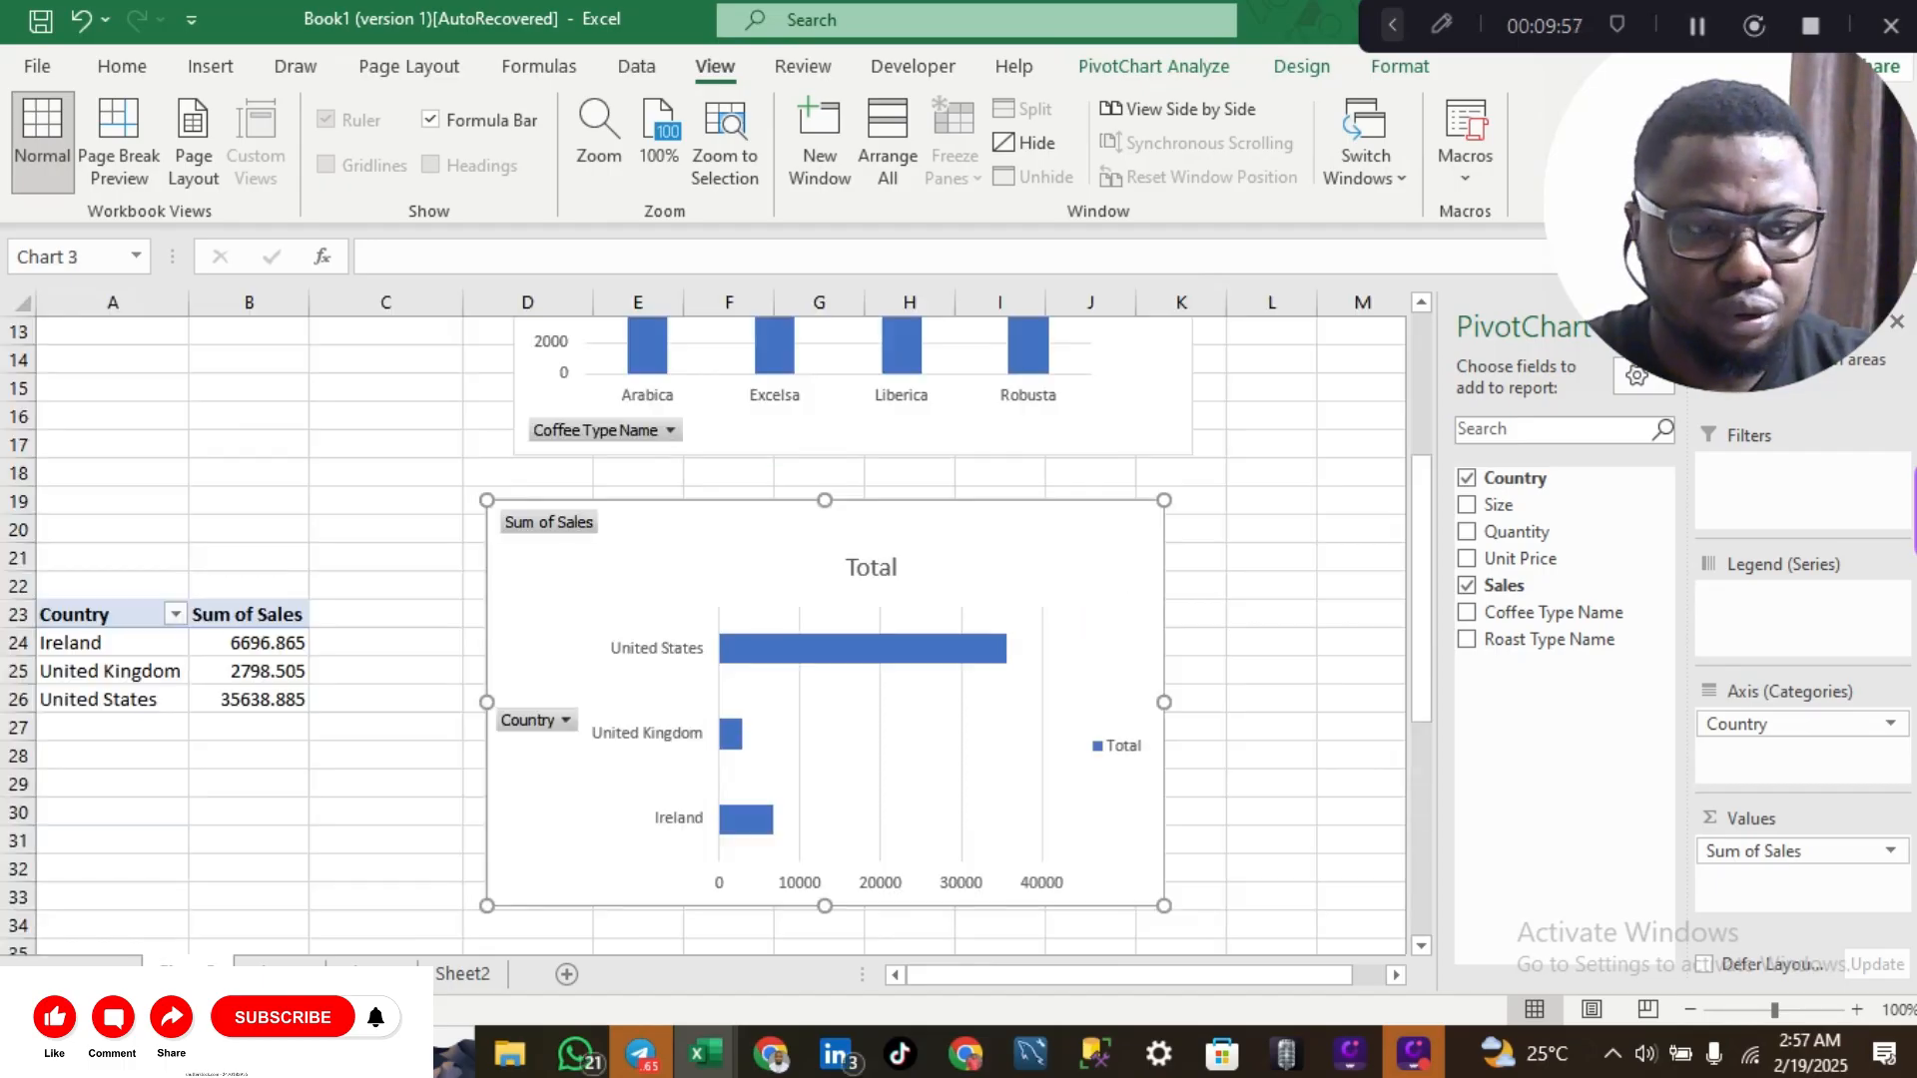
{"action": "scroll", "coordinate": [484, 796], "scroll_direction": "down", "scroll_amount": 4}
{"action": "scroll", "coordinate": [484, 796], "scroll_direction": "down", "scroll_amount": 3}
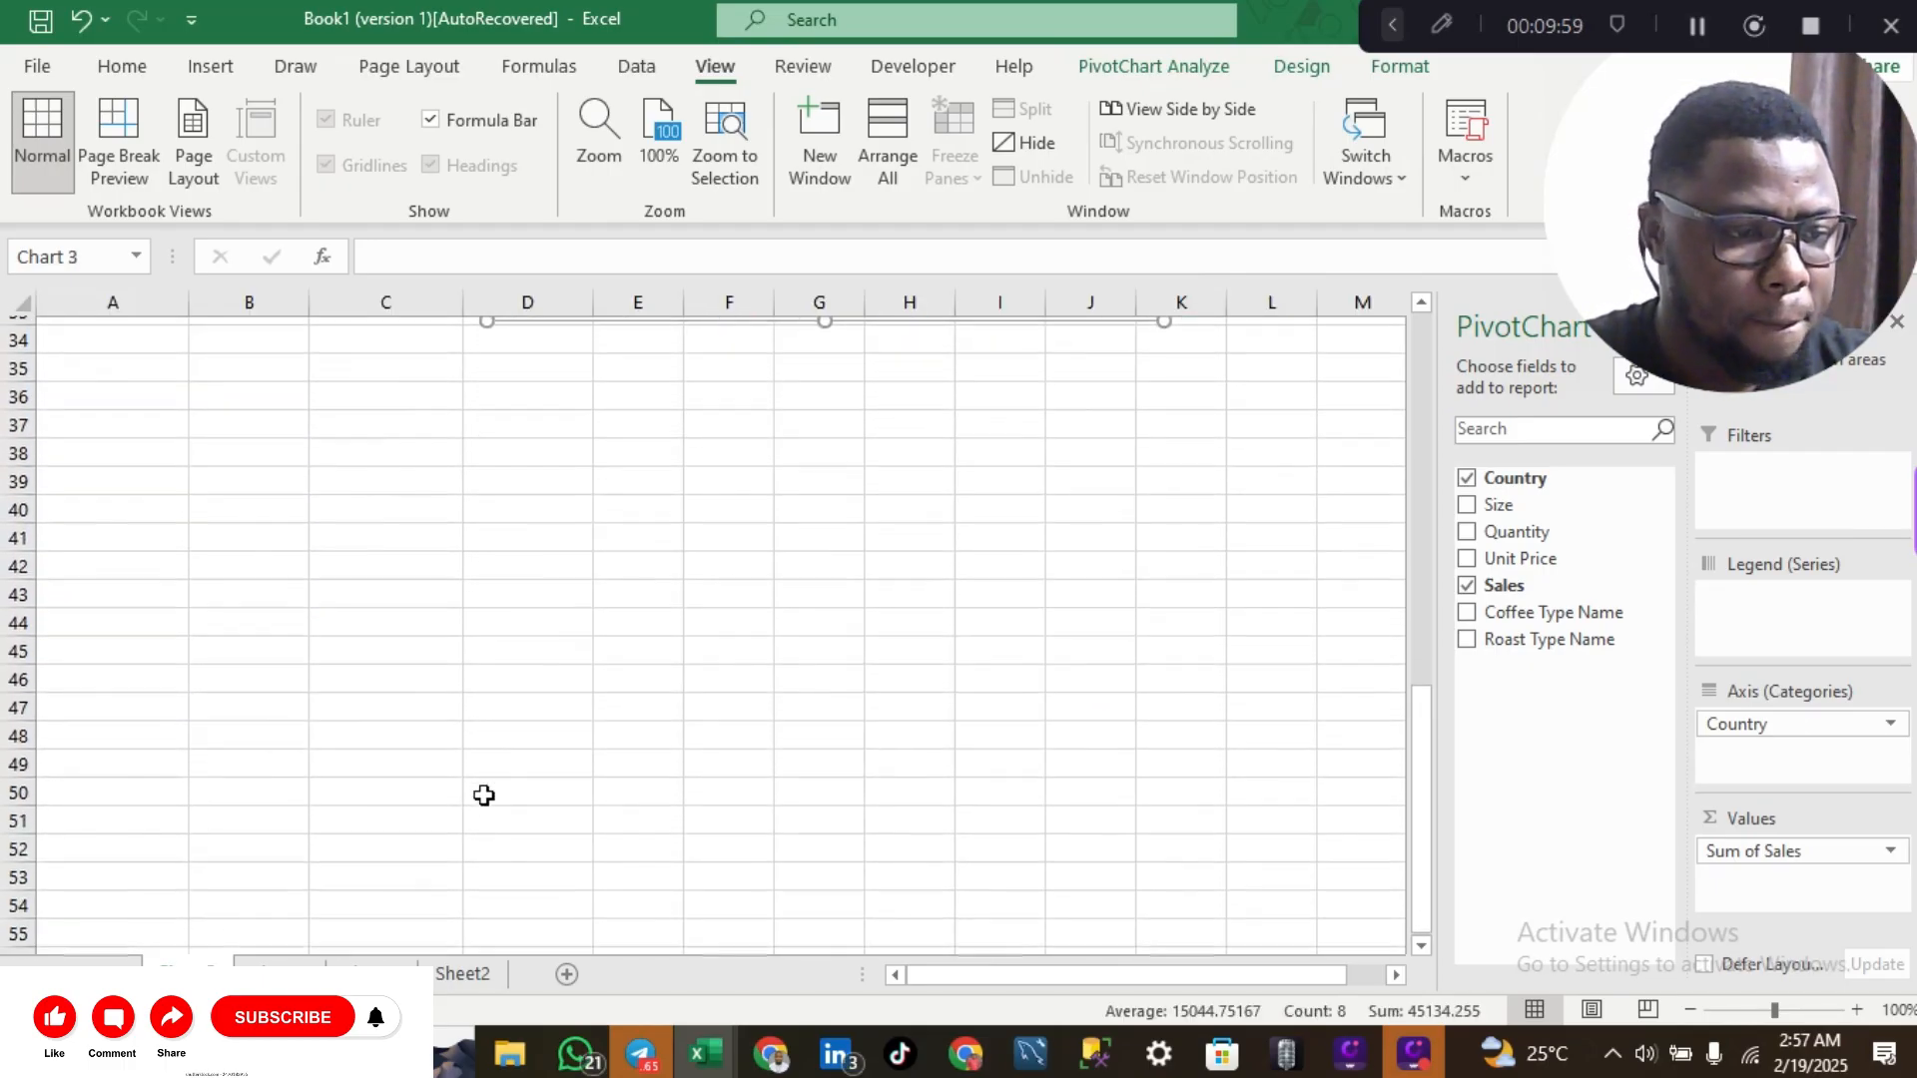
{"action": "left_click", "coordinate": [102, 578]}
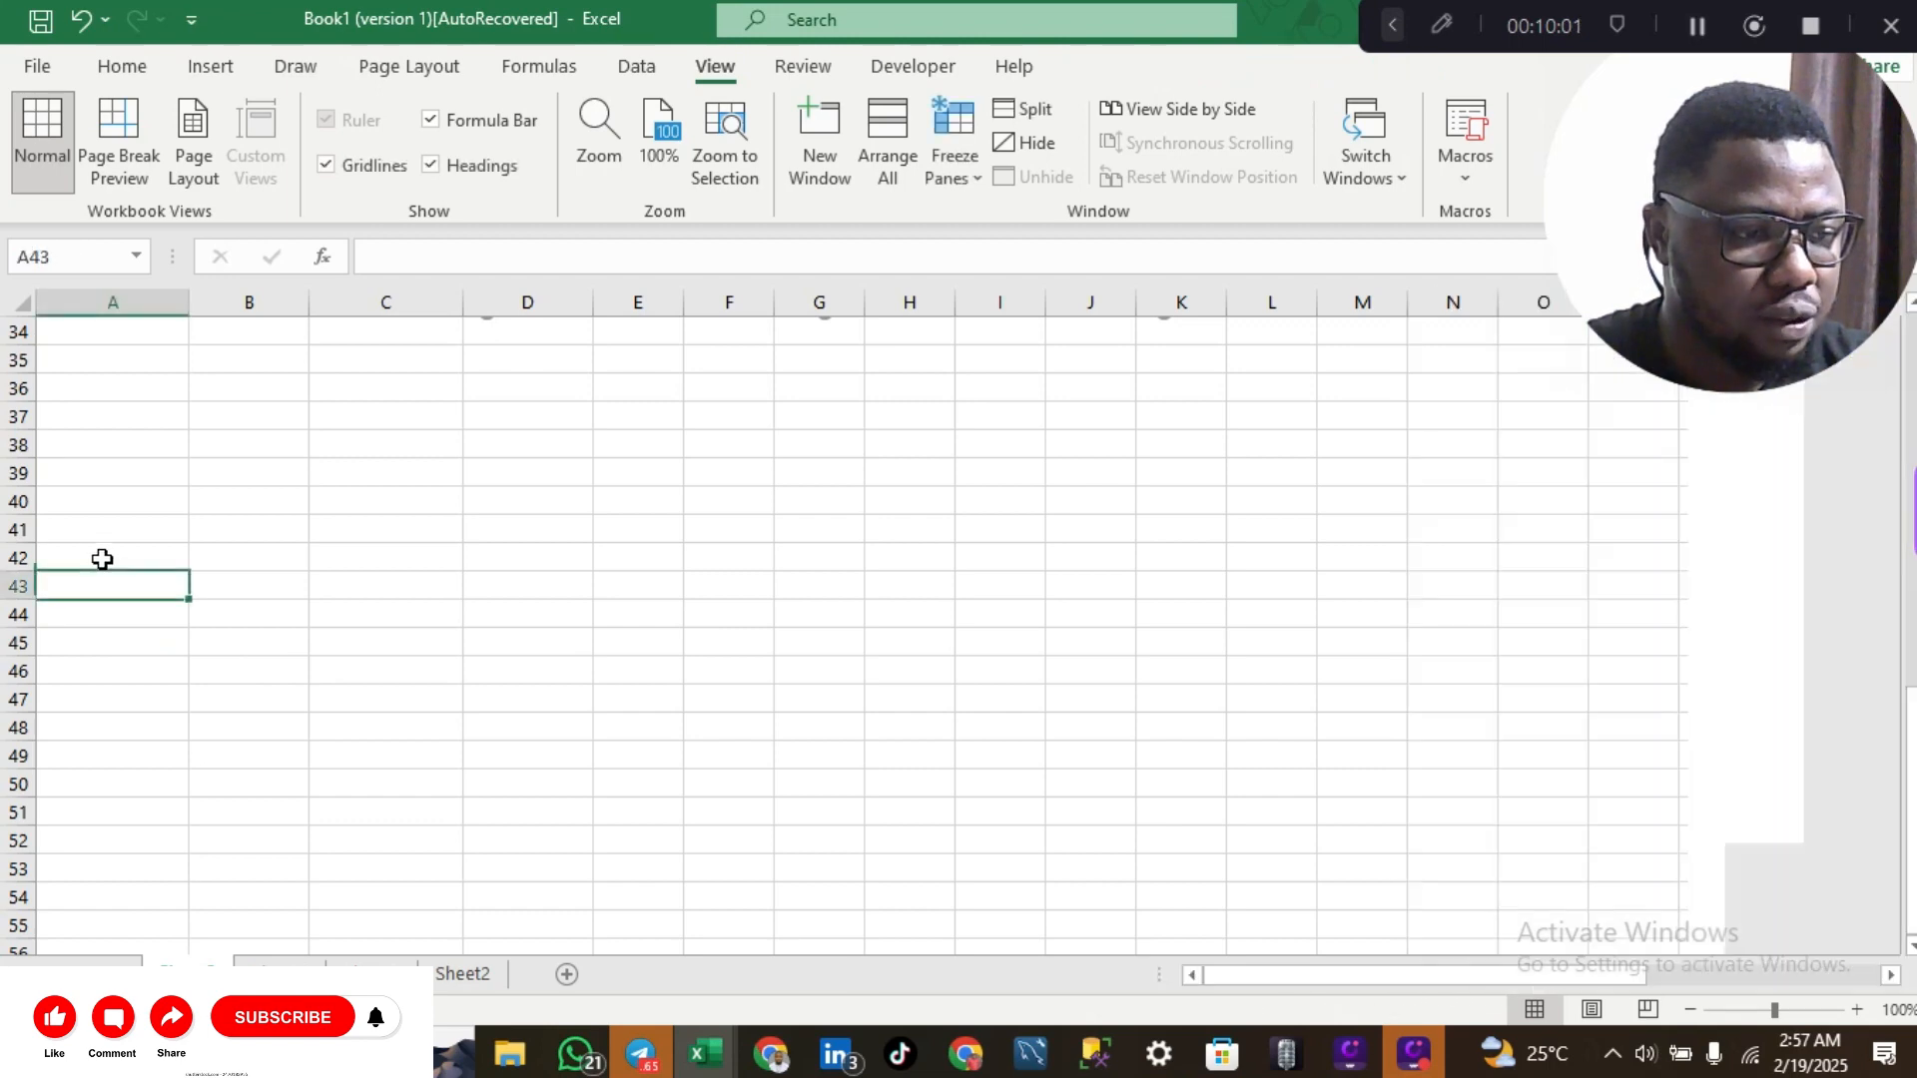
{"action": "left_click", "coordinate": [102, 558]}
{"action": "scroll", "coordinate": [102, 560], "scroll_direction": "up", "scroll_amount": 3}
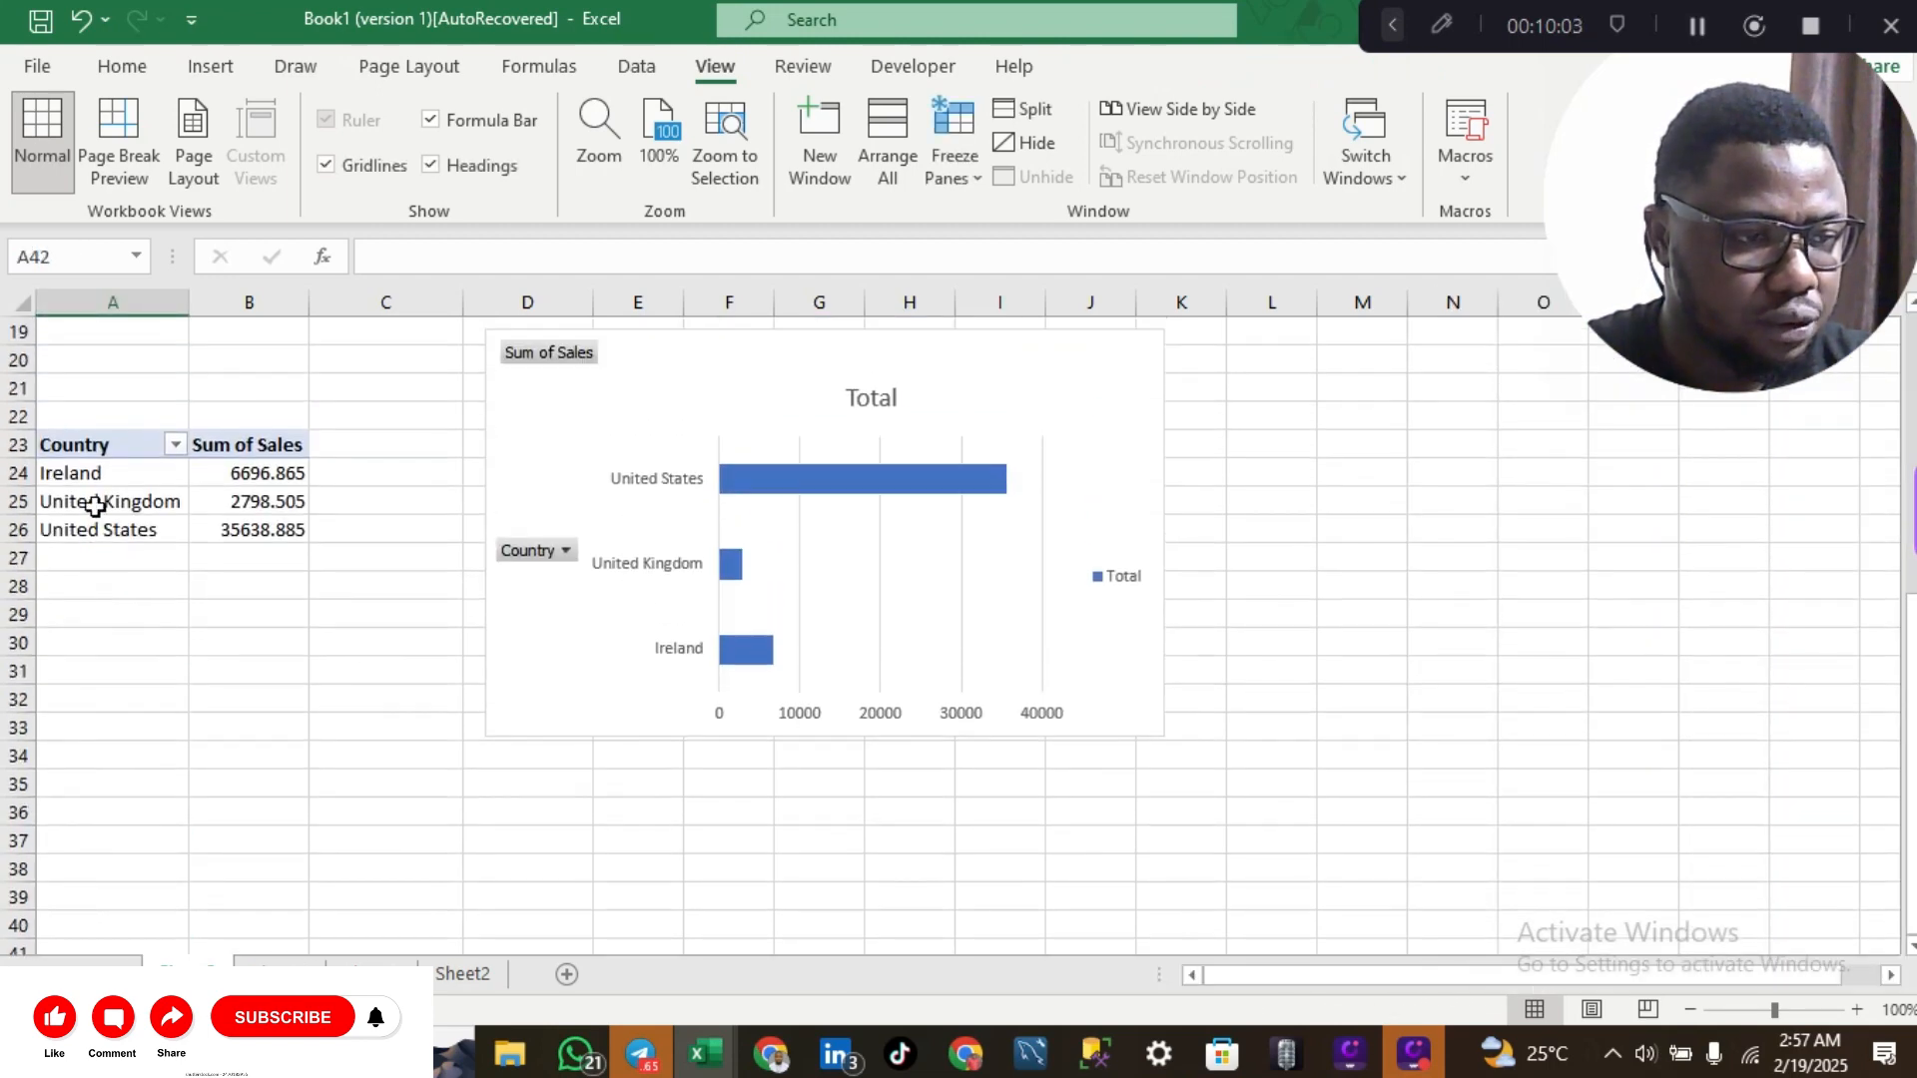
{"action": "left_click", "coordinate": [82, 442]}
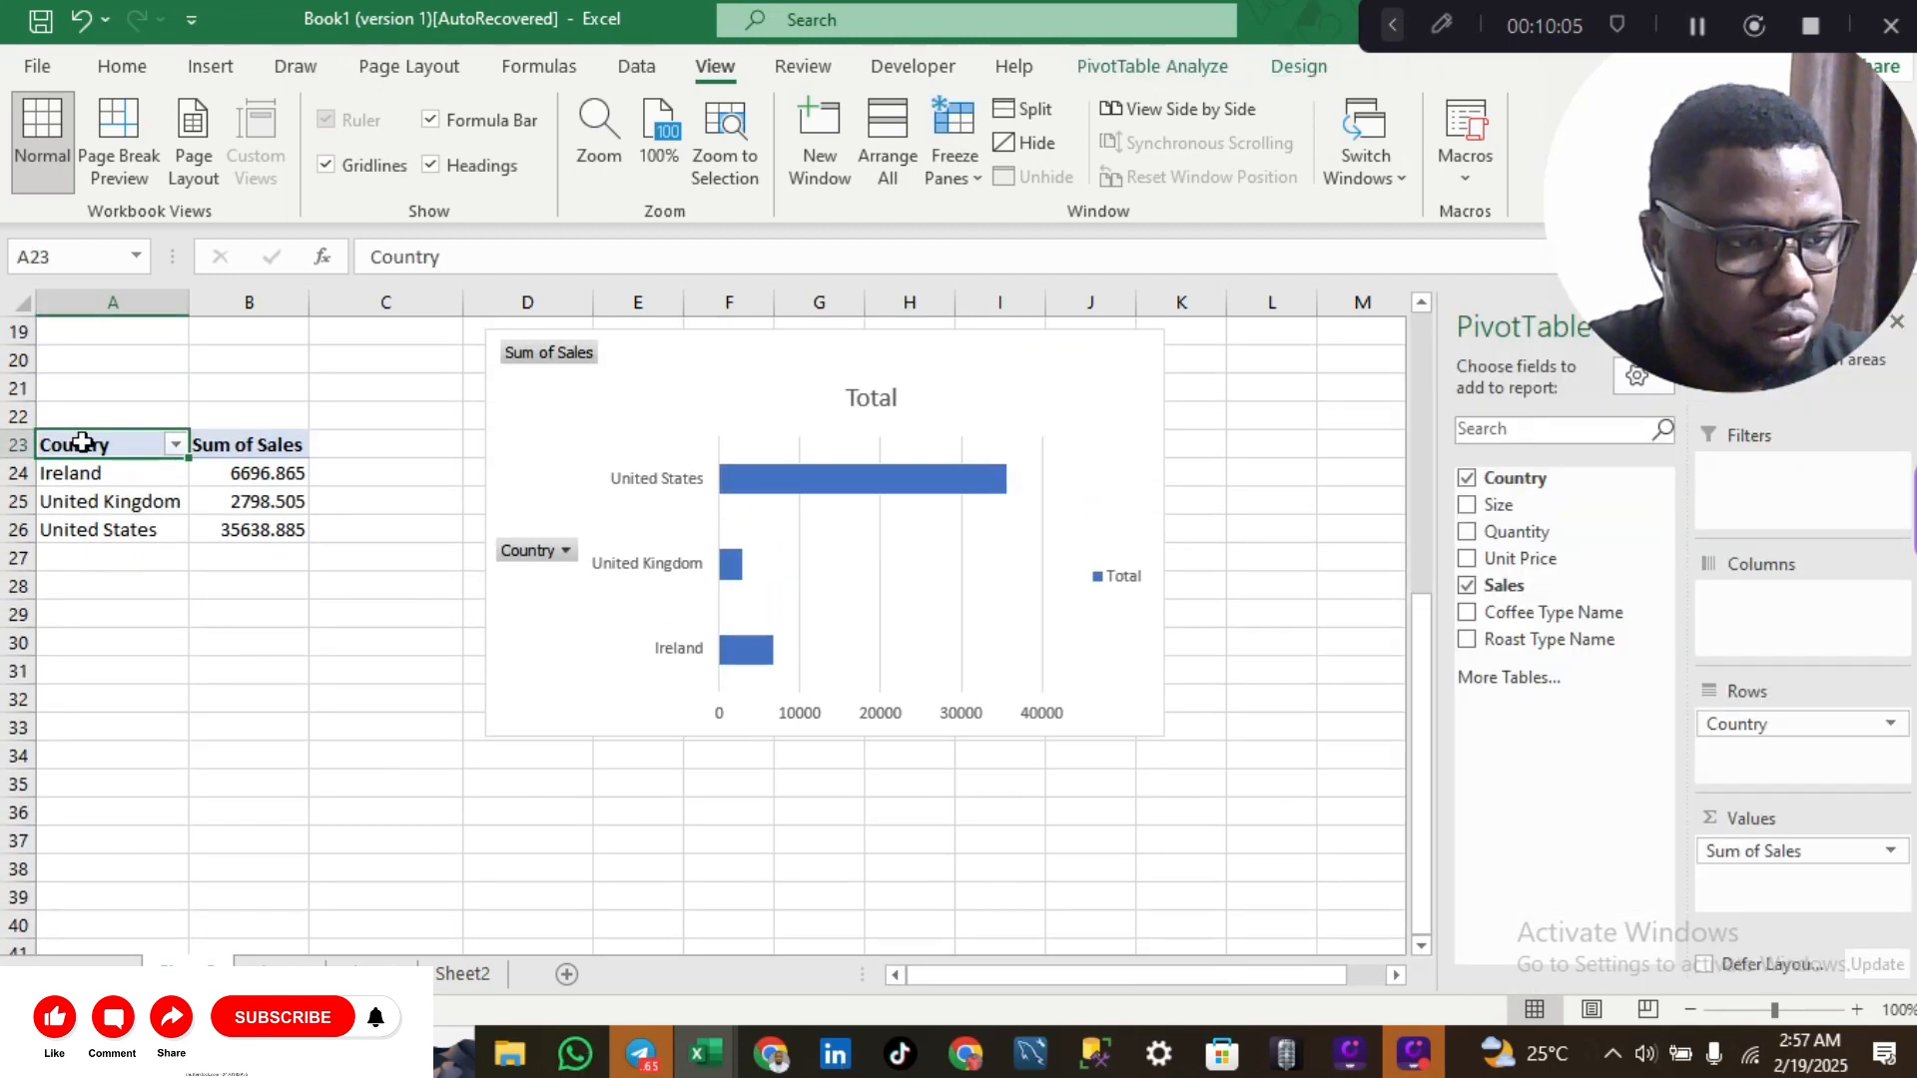
{"action": "key", "text": "shift+Right"}
{"action": "key", "text": "shift+Down"}
{"action": "key", "text": "shift+Down"}
{"action": "key", "text": "shift+Down"}
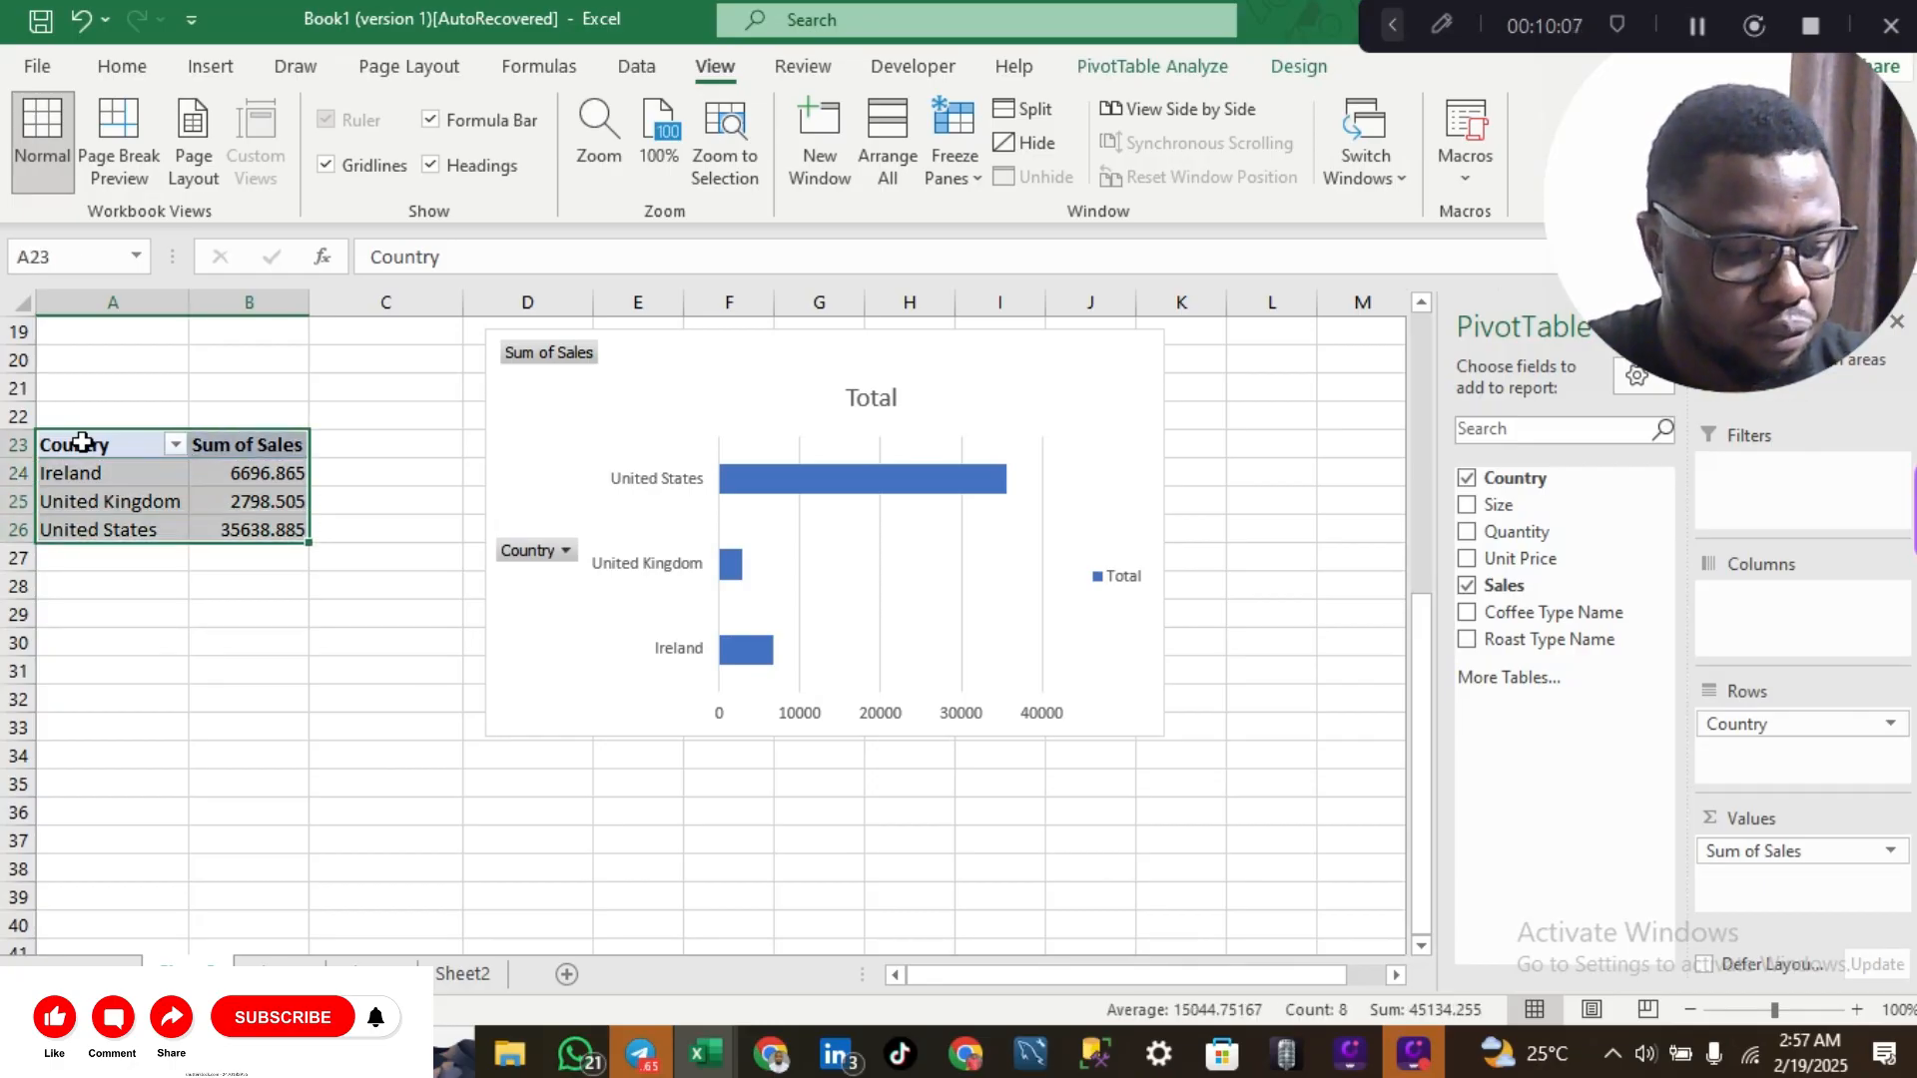
{"action": "key", "text": "ctrl+c"}
- Paste the copied Country pivot table at cell A37
{"action": "scroll", "coordinate": [141, 567], "scroll_direction": "down", "scroll_amount": 3}
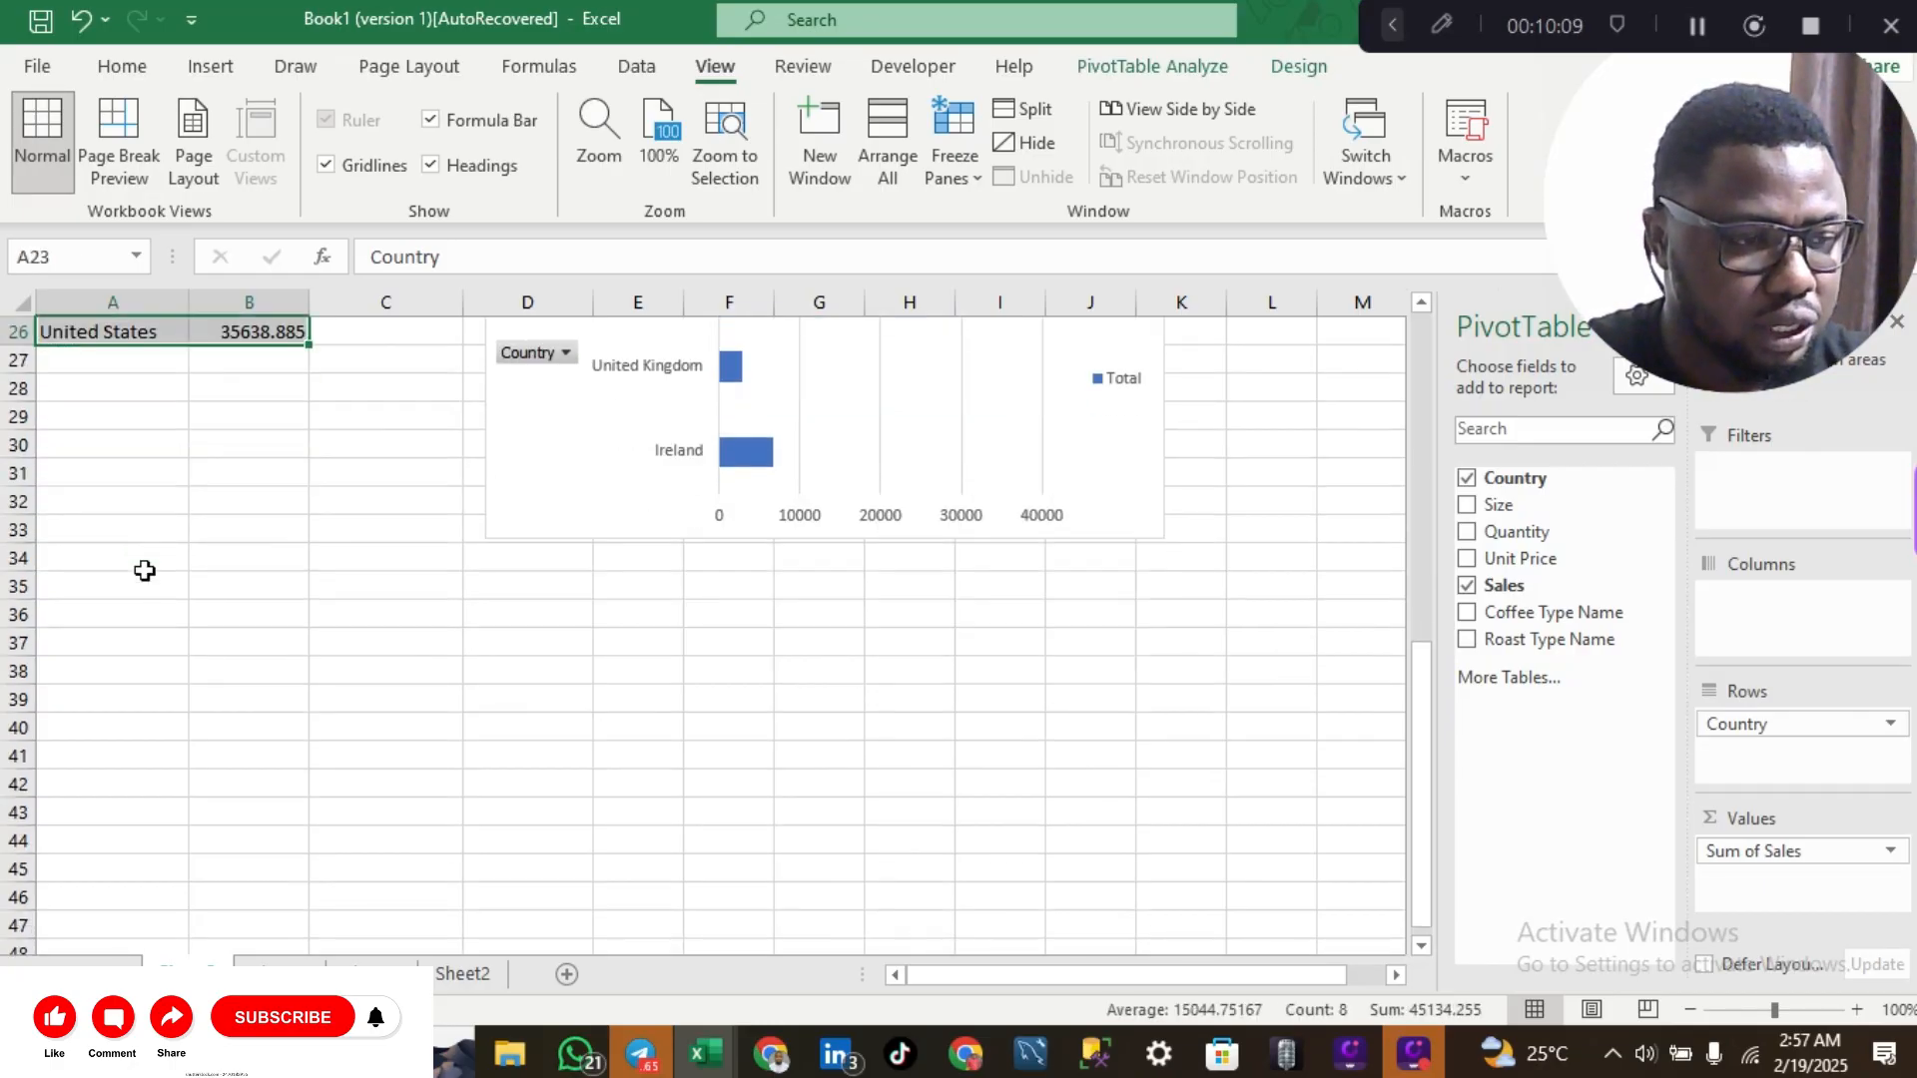
{"action": "left_click", "coordinate": [122, 588]}
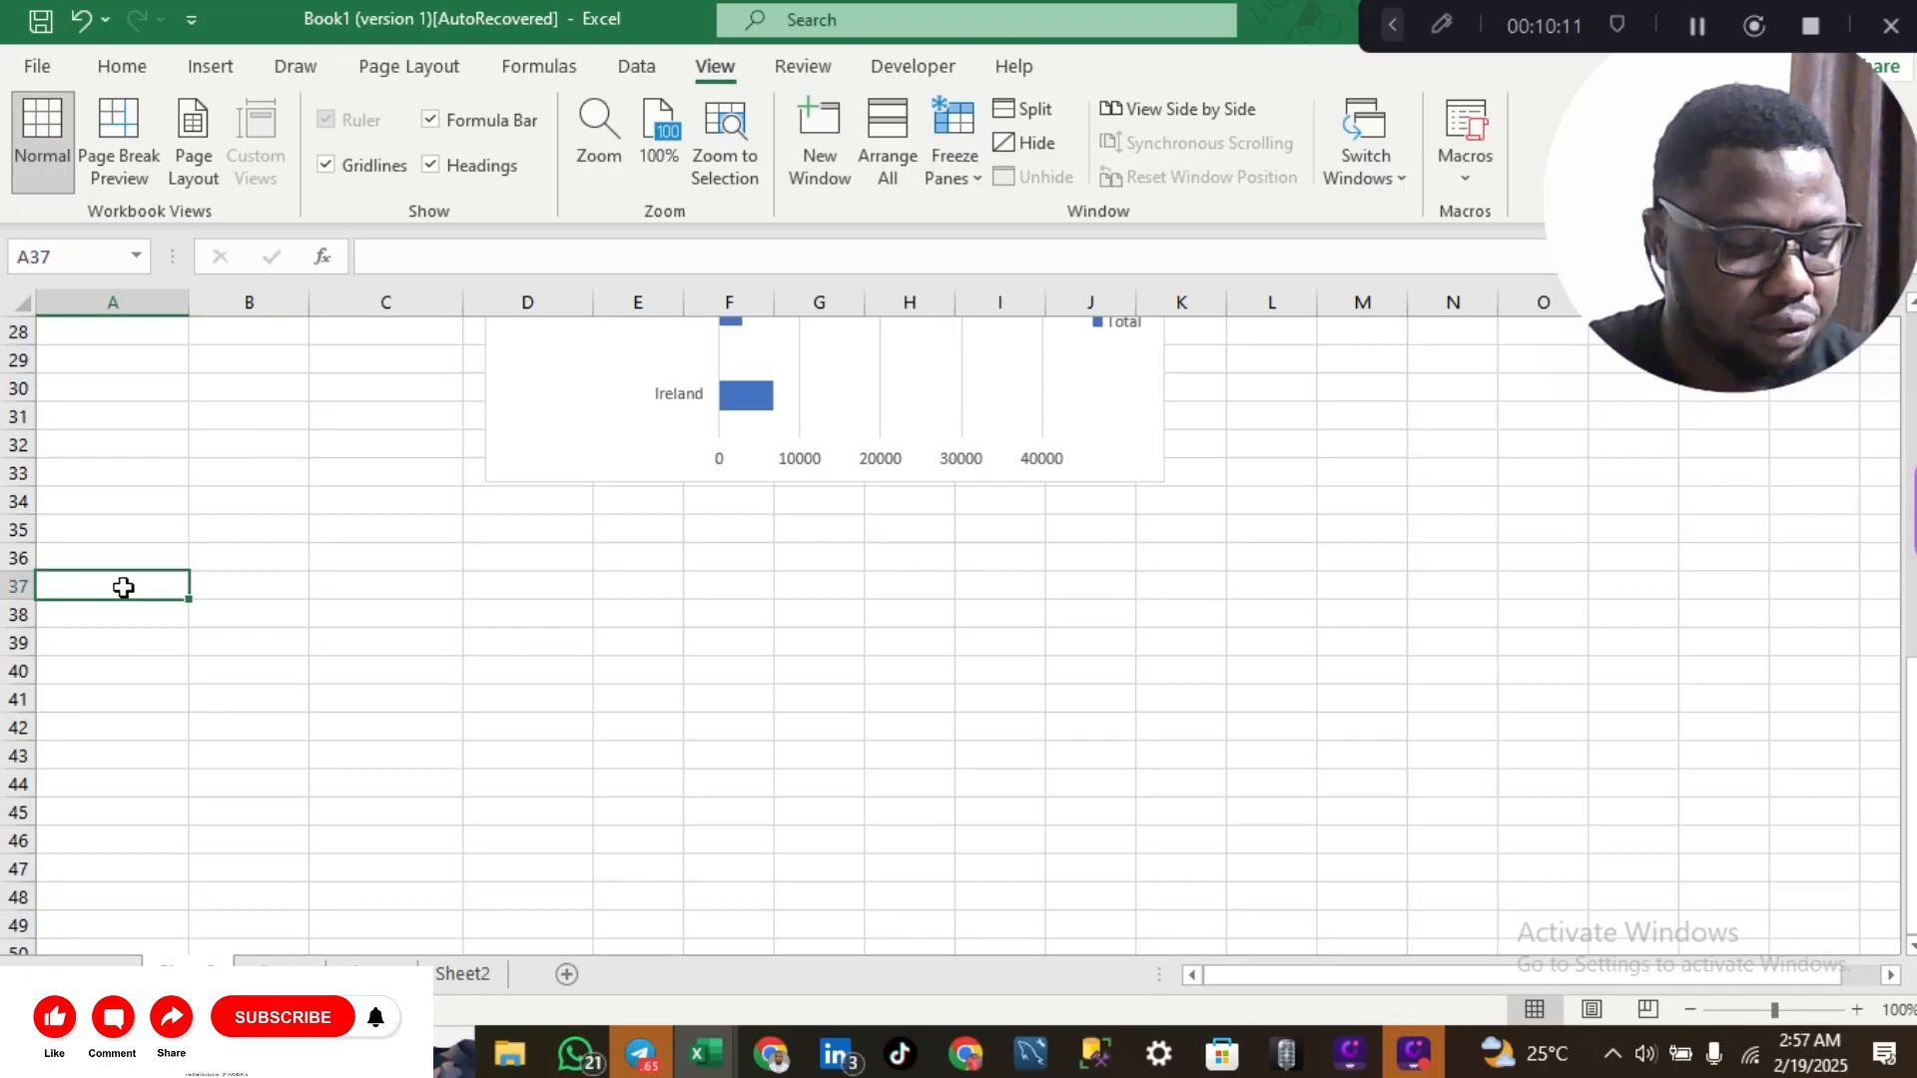
{"action": "key", "text": "ctrl+v"}
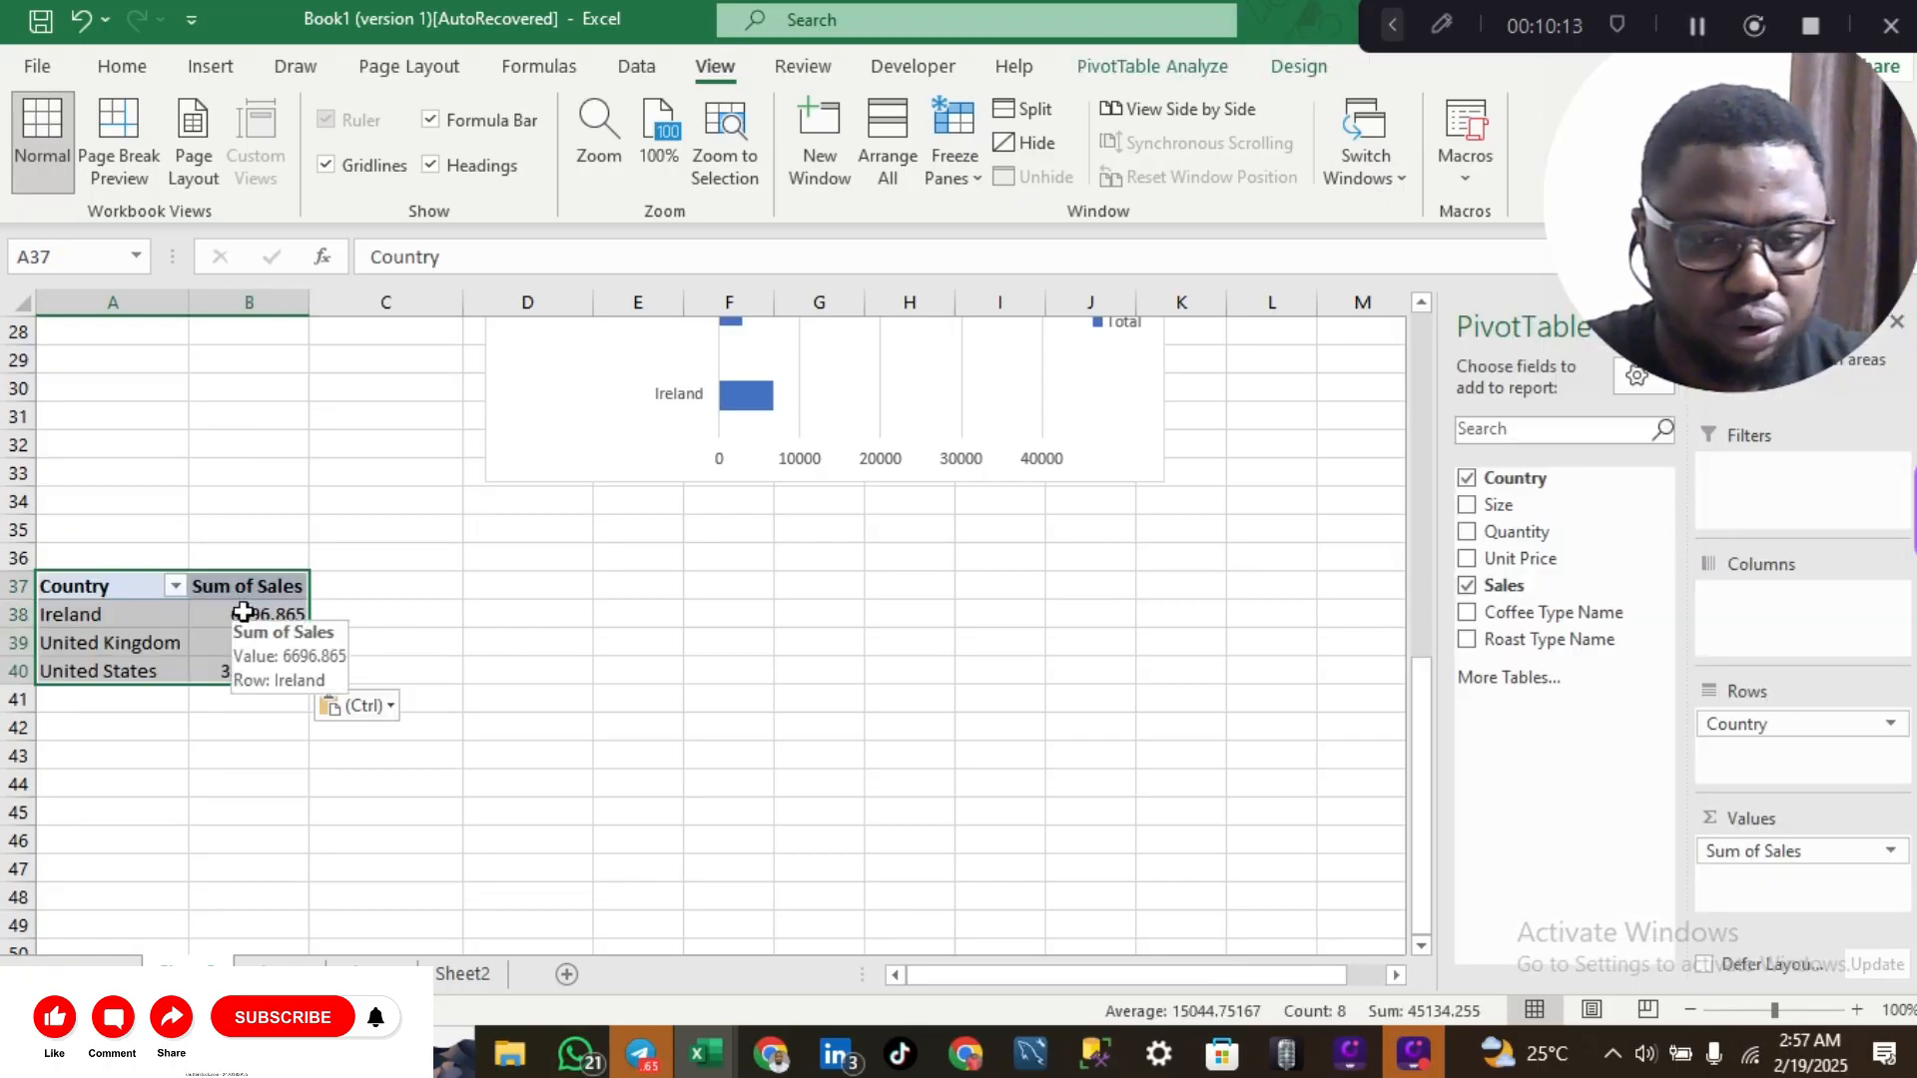
- Replace Sum of Sales with a count of Coffee Type Name in the new pivot table and add Coffee Type Name as its column field
{"action": "left_click", "coordinate": [1465, 589]}
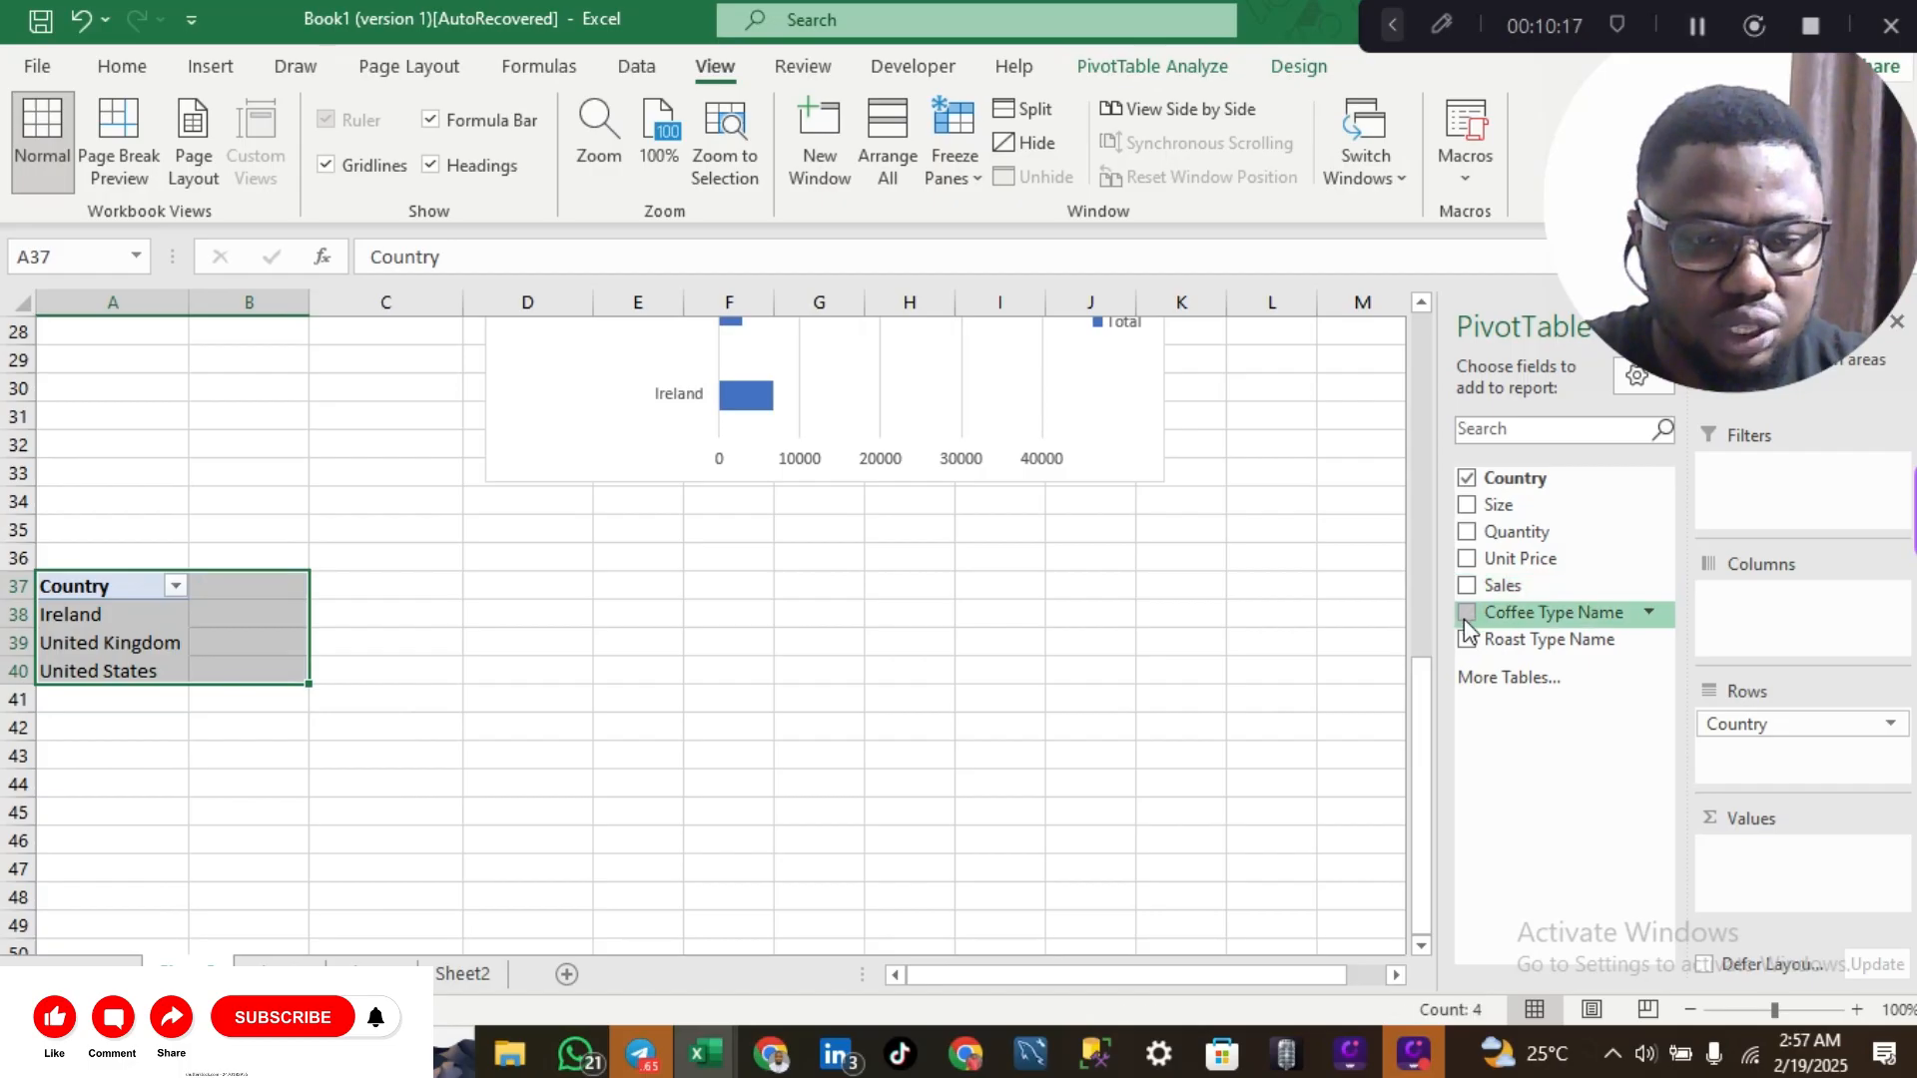
{"action": "left_click", "coordinate": [1466, 613]}
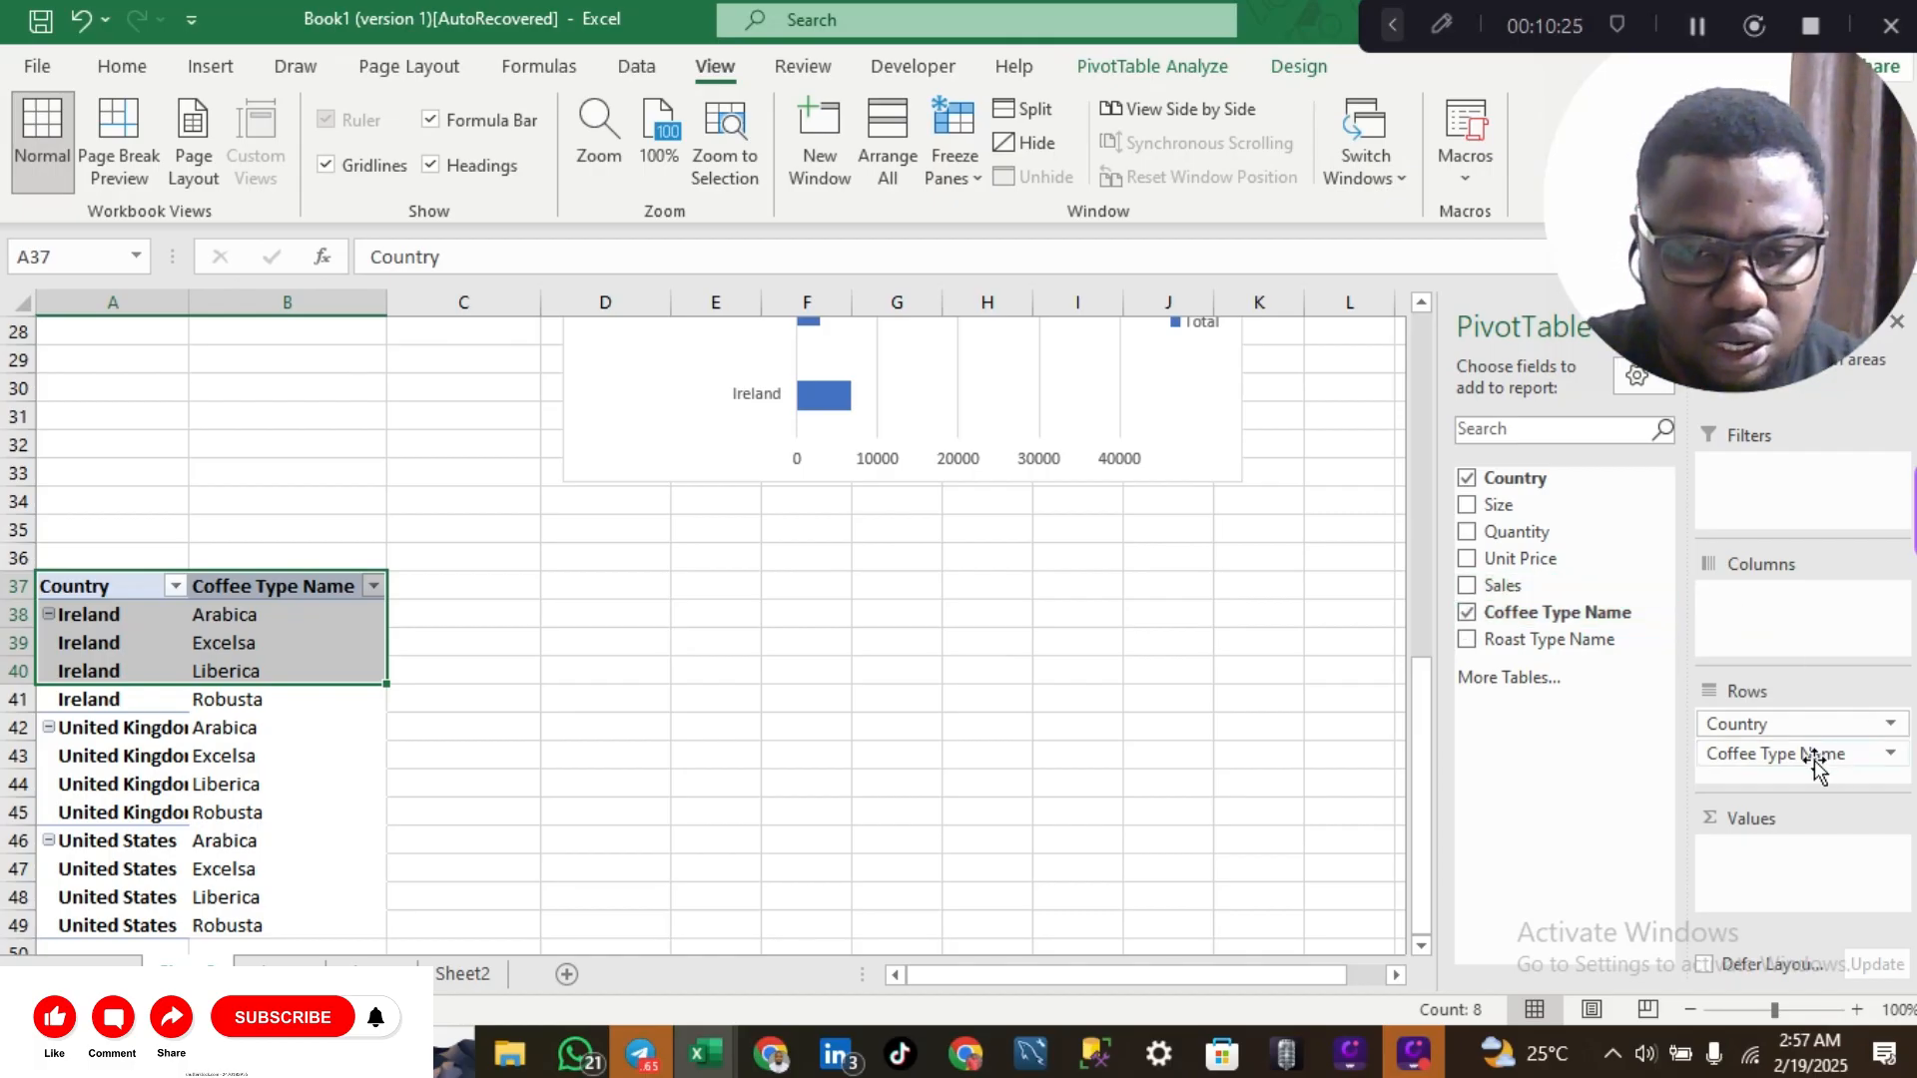
{"action": "left_click_drag", "start_coordinate": [1815, 761], "coordinate": [1802, 871]}
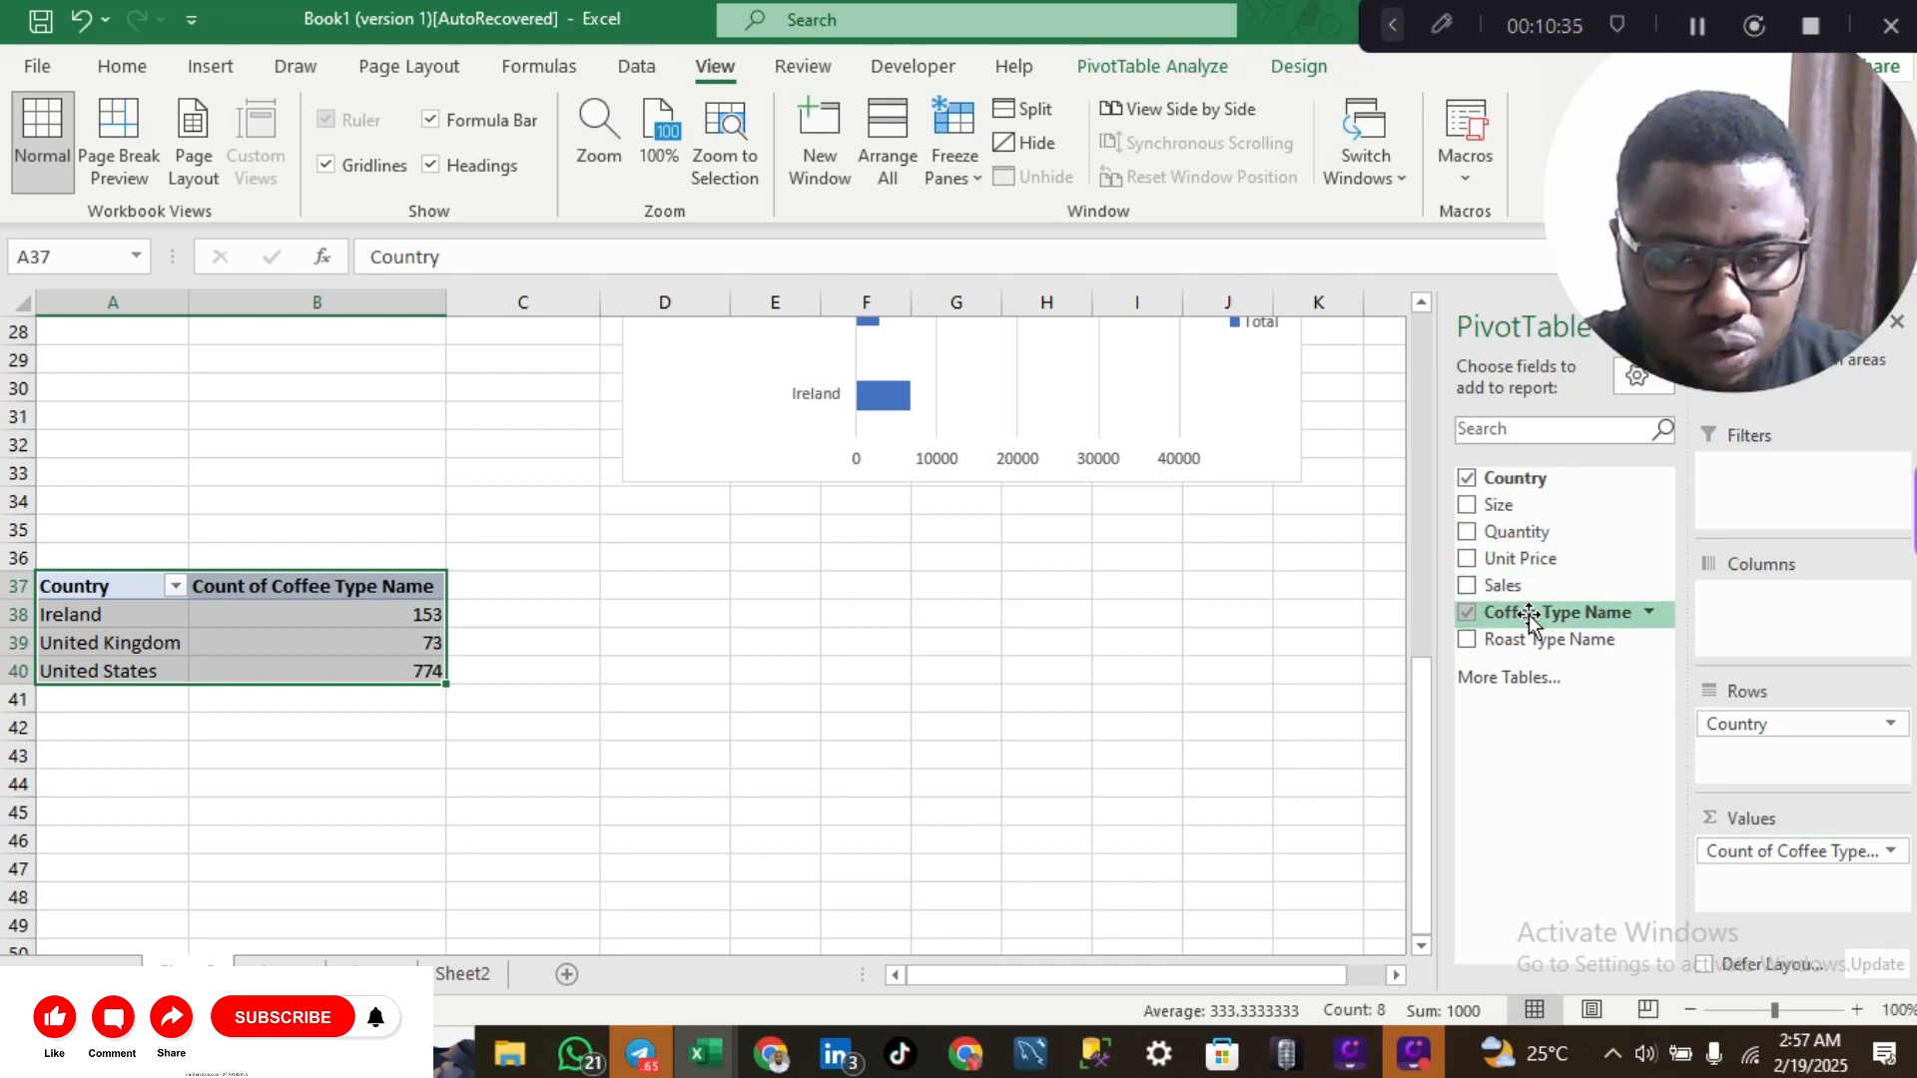
{"action": "left_click_drag", "start_coordinate": [1529, 613], "coordinate": [1742, 605]}
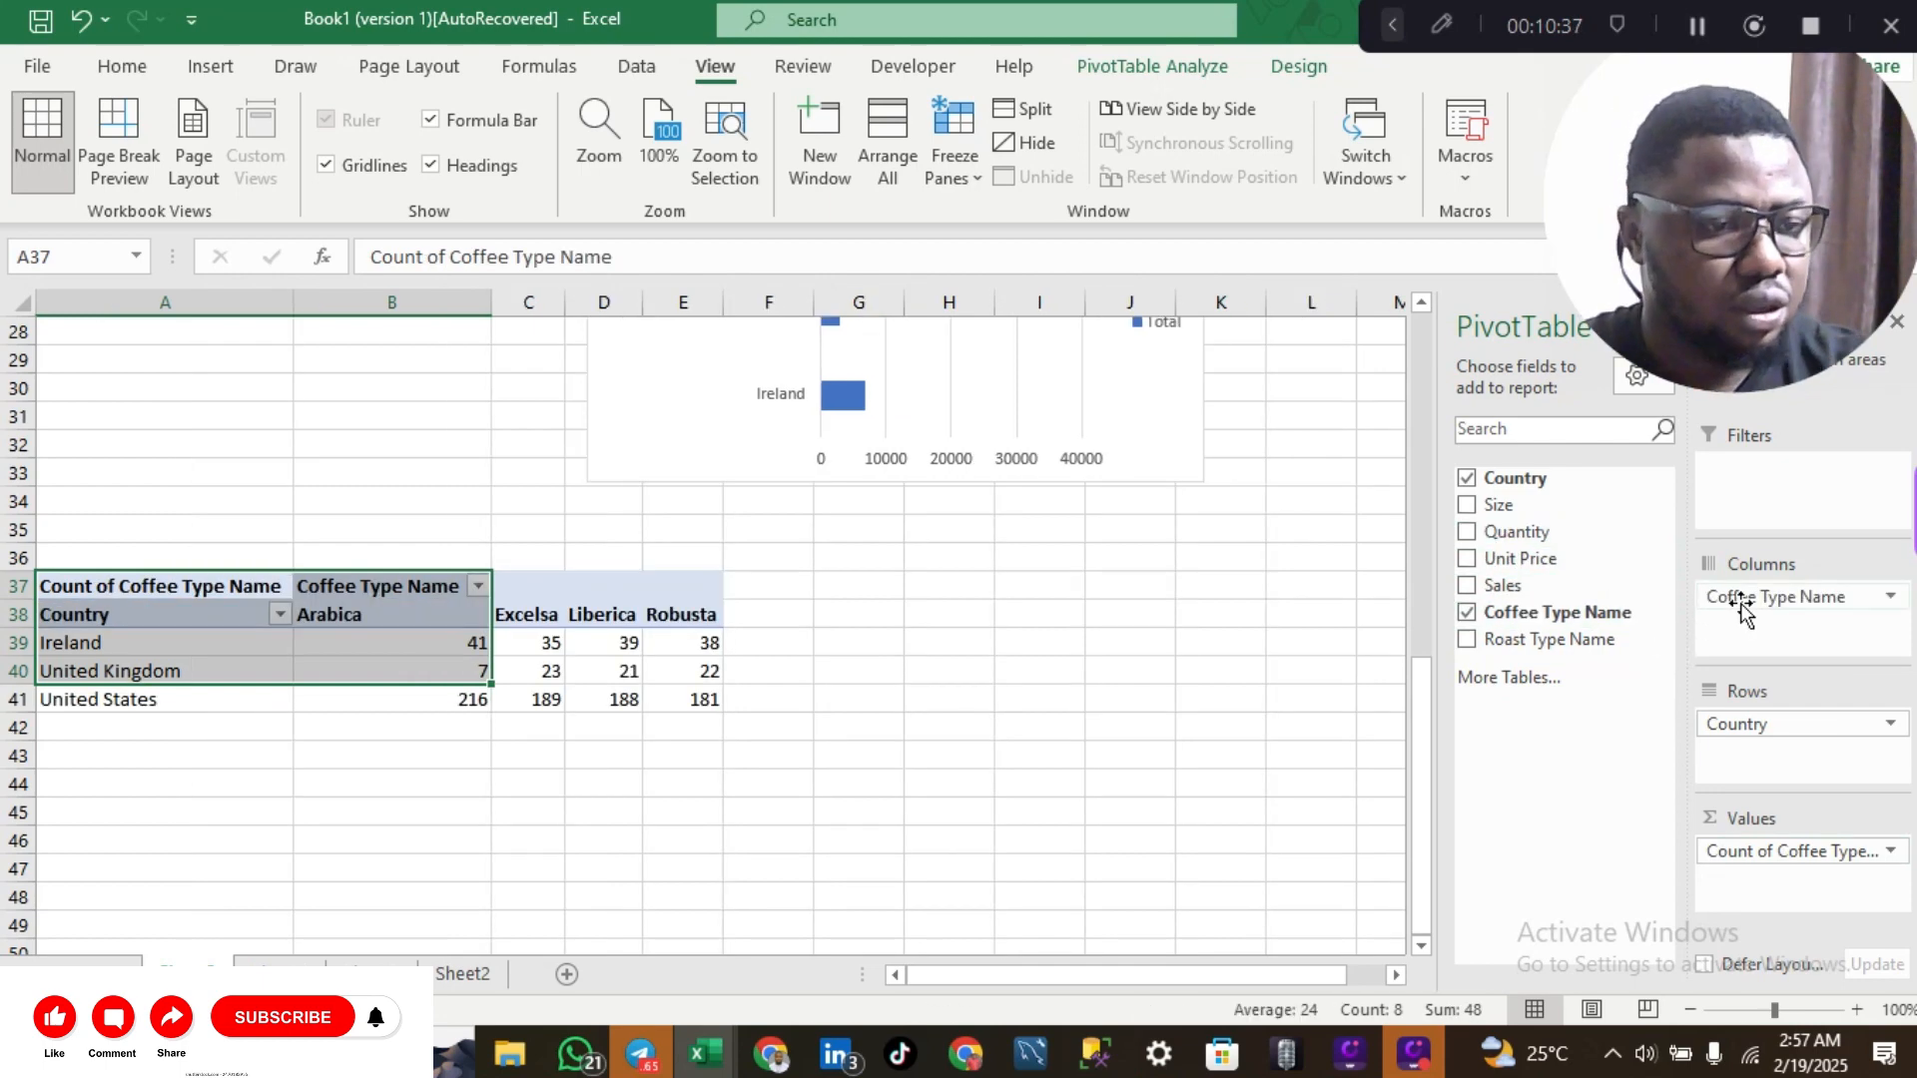
{"action": "left_click", "coordinate": [1066, 821]}
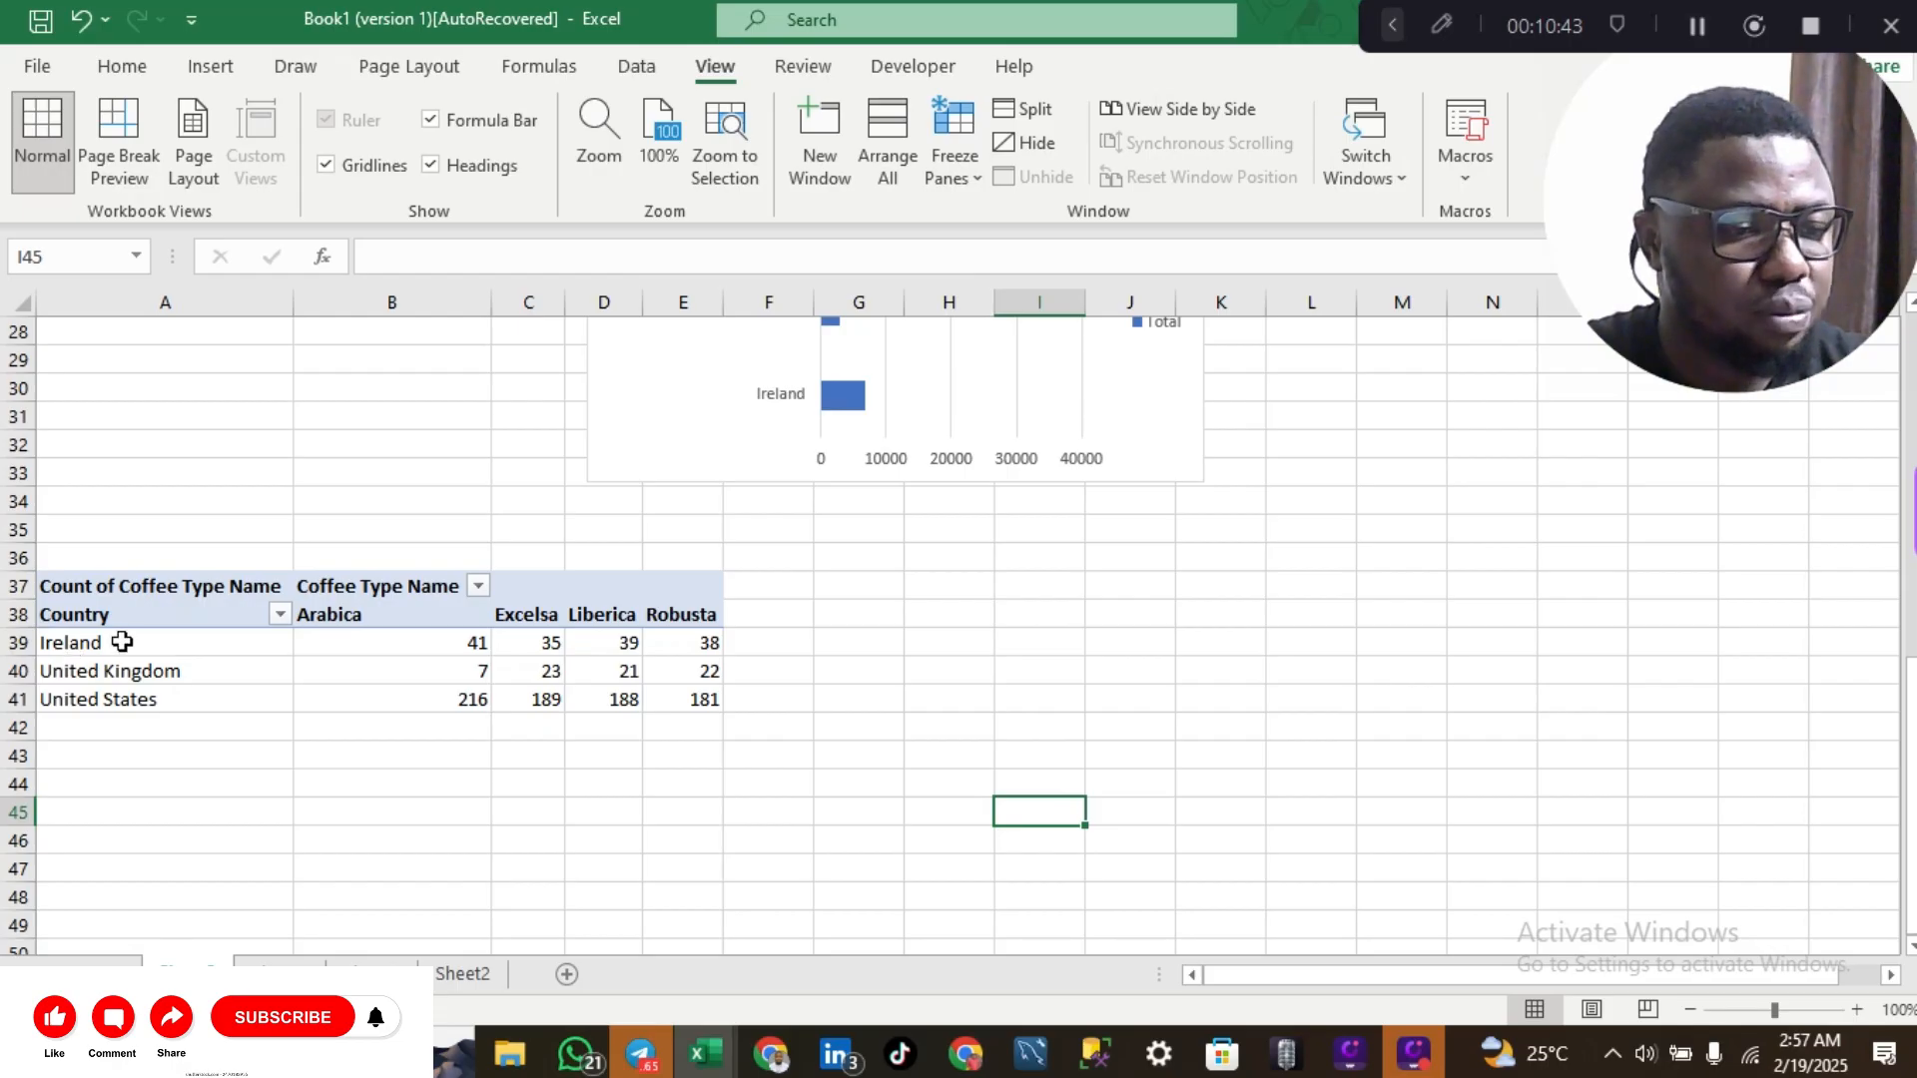
- Insert a clustered column pivot chart from the Country by Coffee Type Name pivot table at A37
{"action": "left_click", "coordinate": [129, 561]}
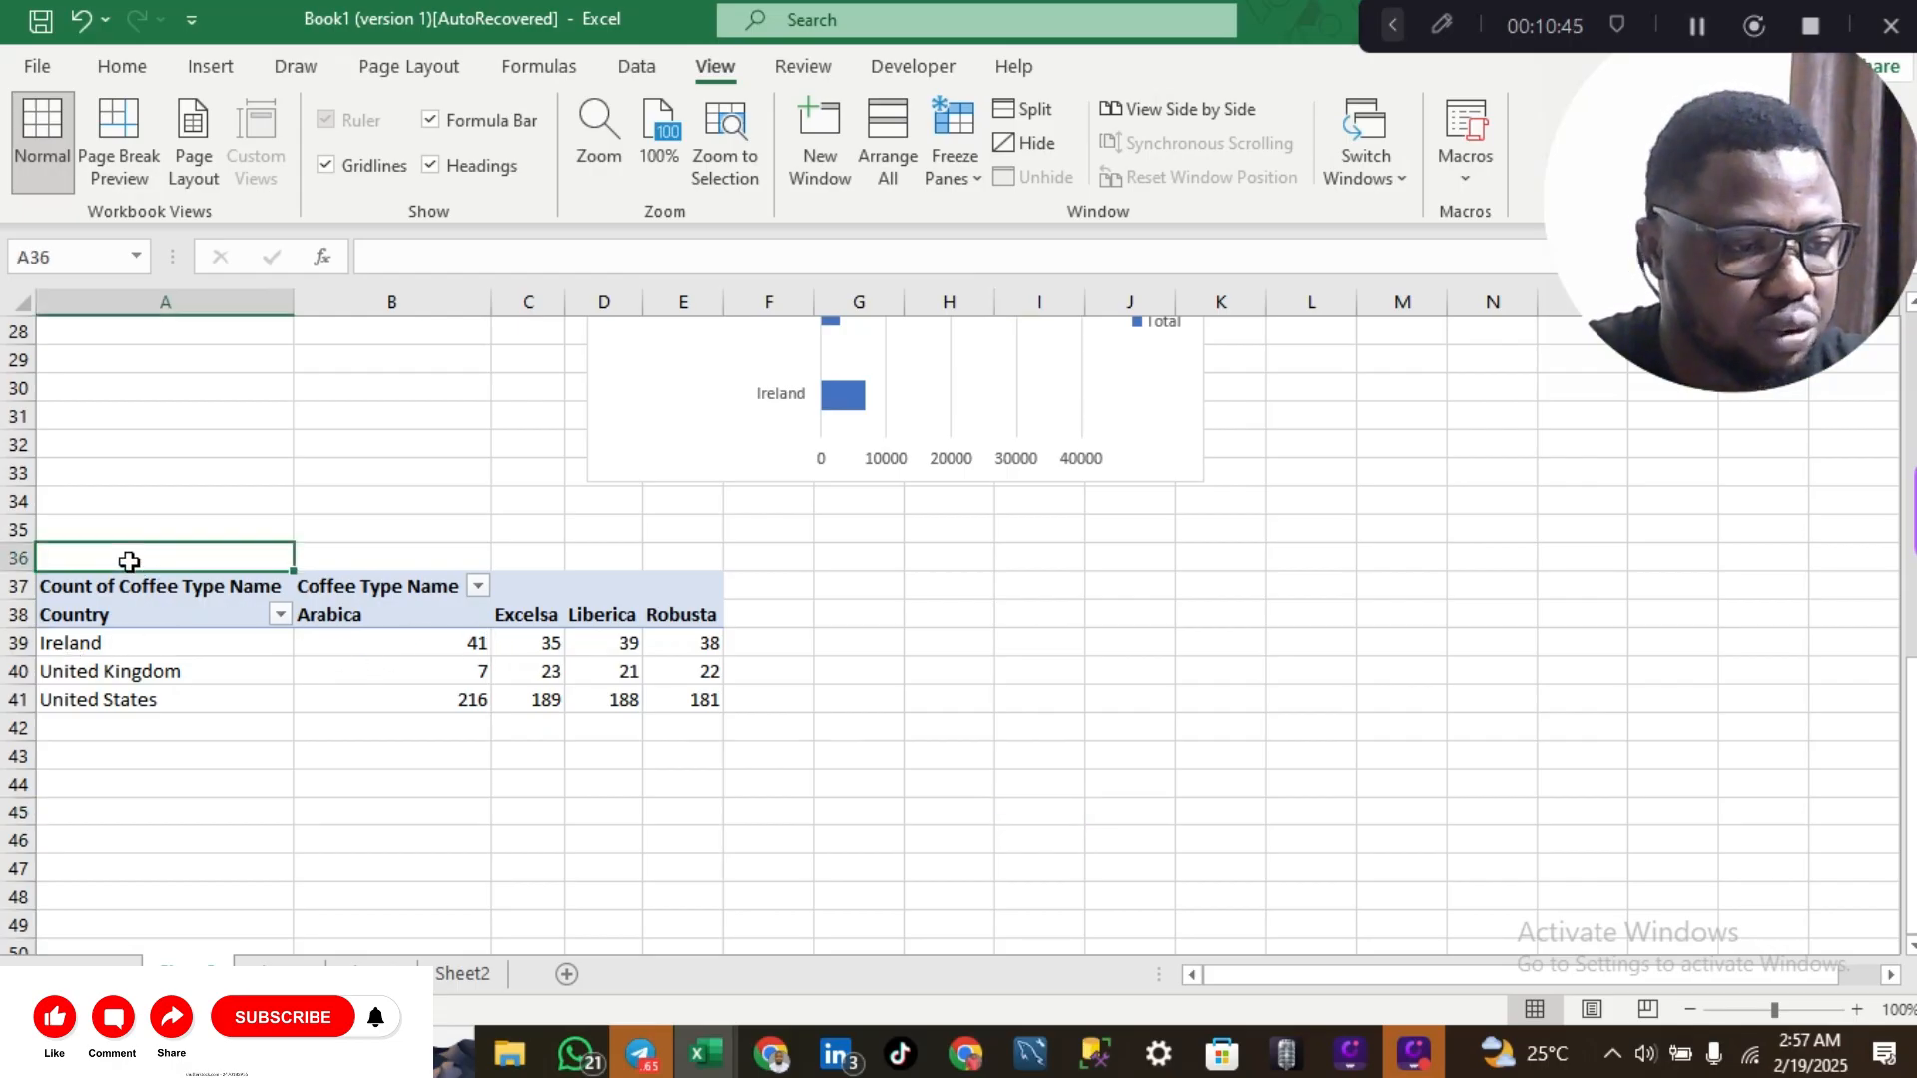
{"action": "left_click", "coordinate": [147, 613]}
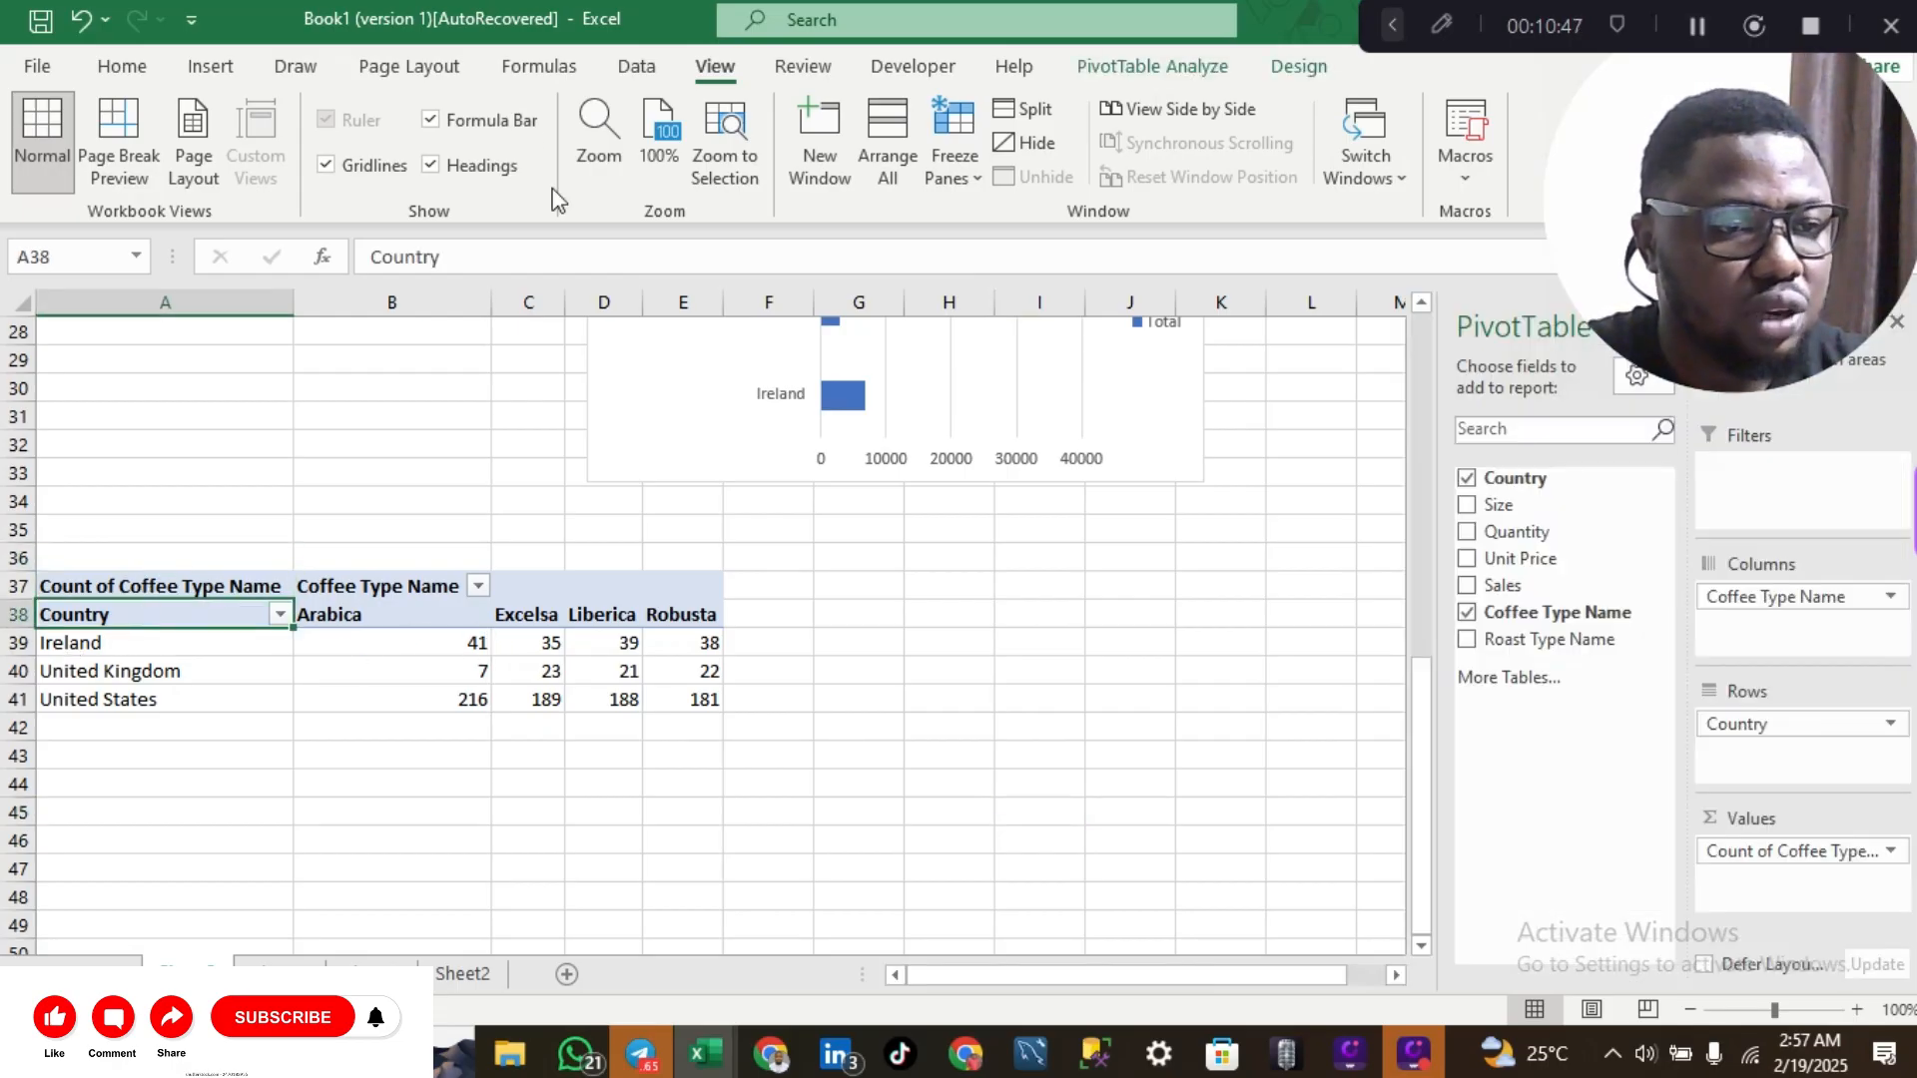
{"action": "left_click", "coordinate": [210, 68]}
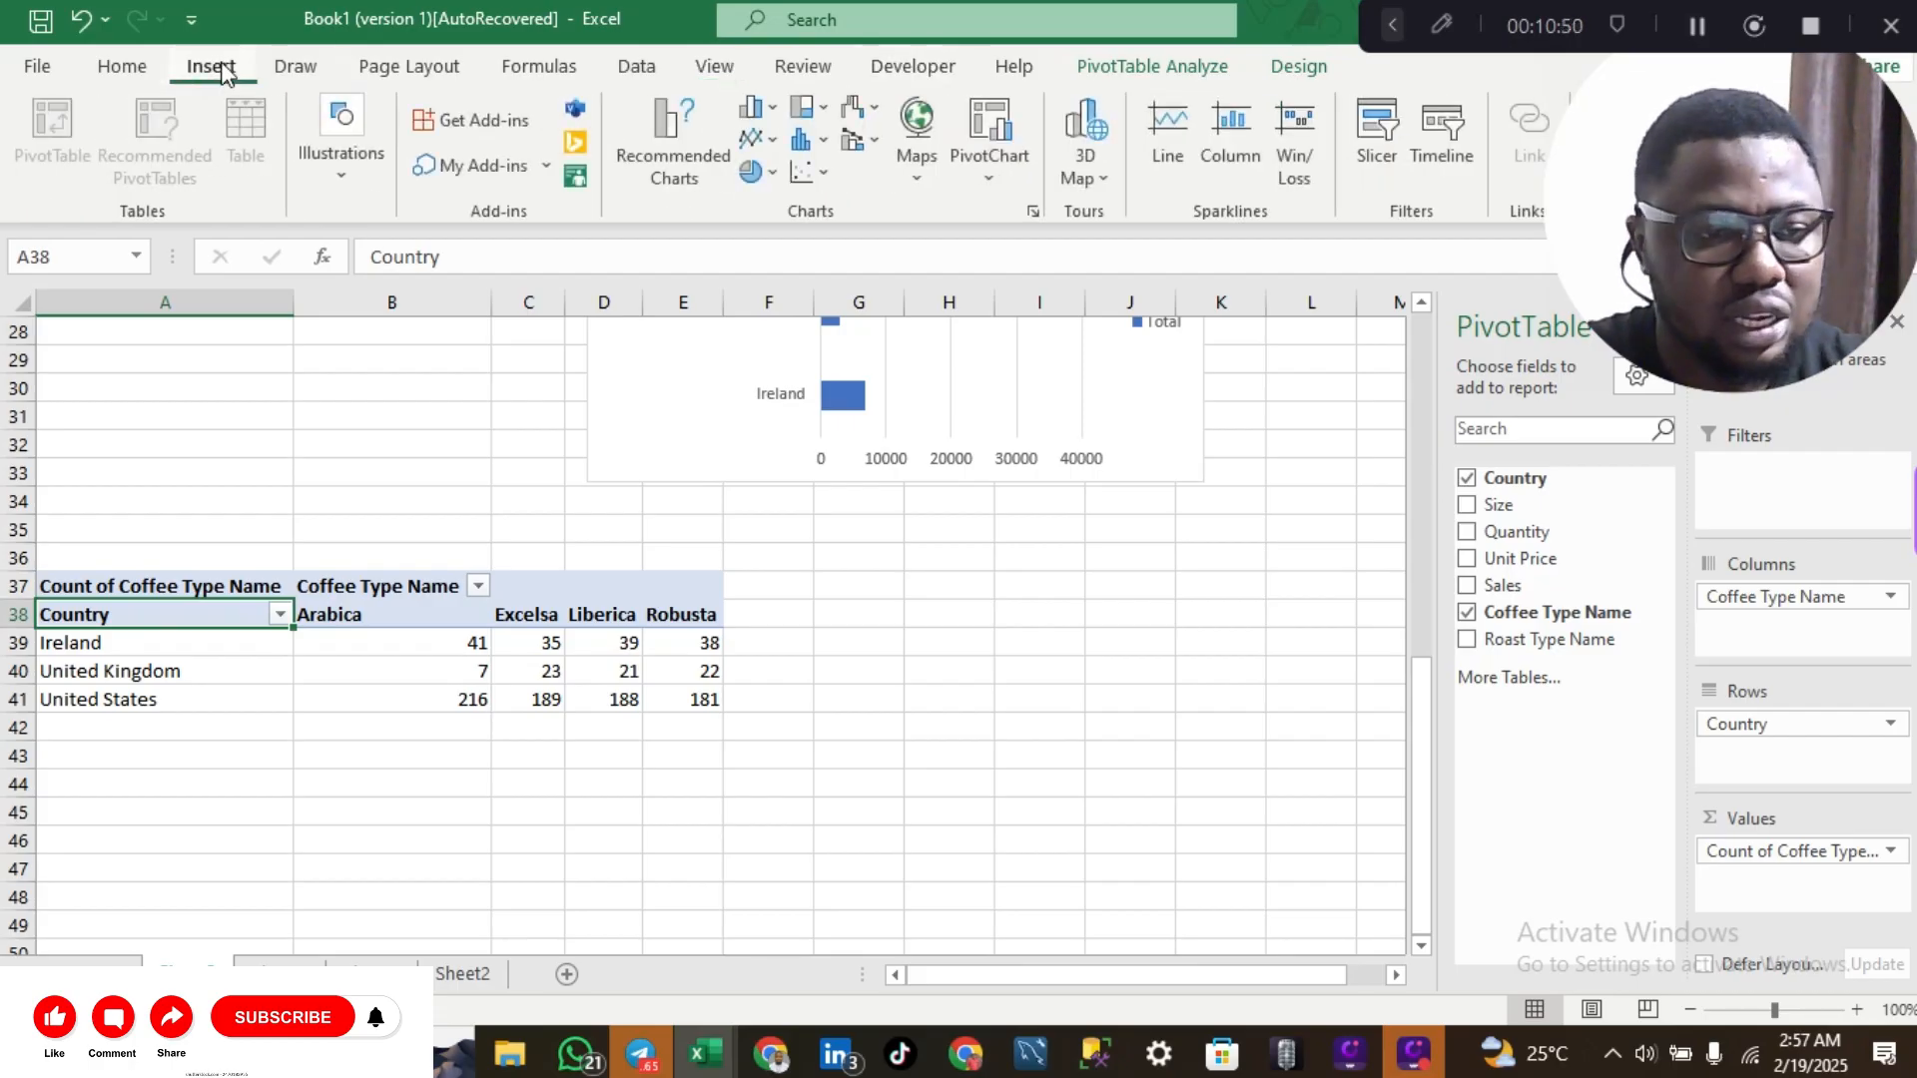
{"action": "left_click", "coordinate": [686, 149]}
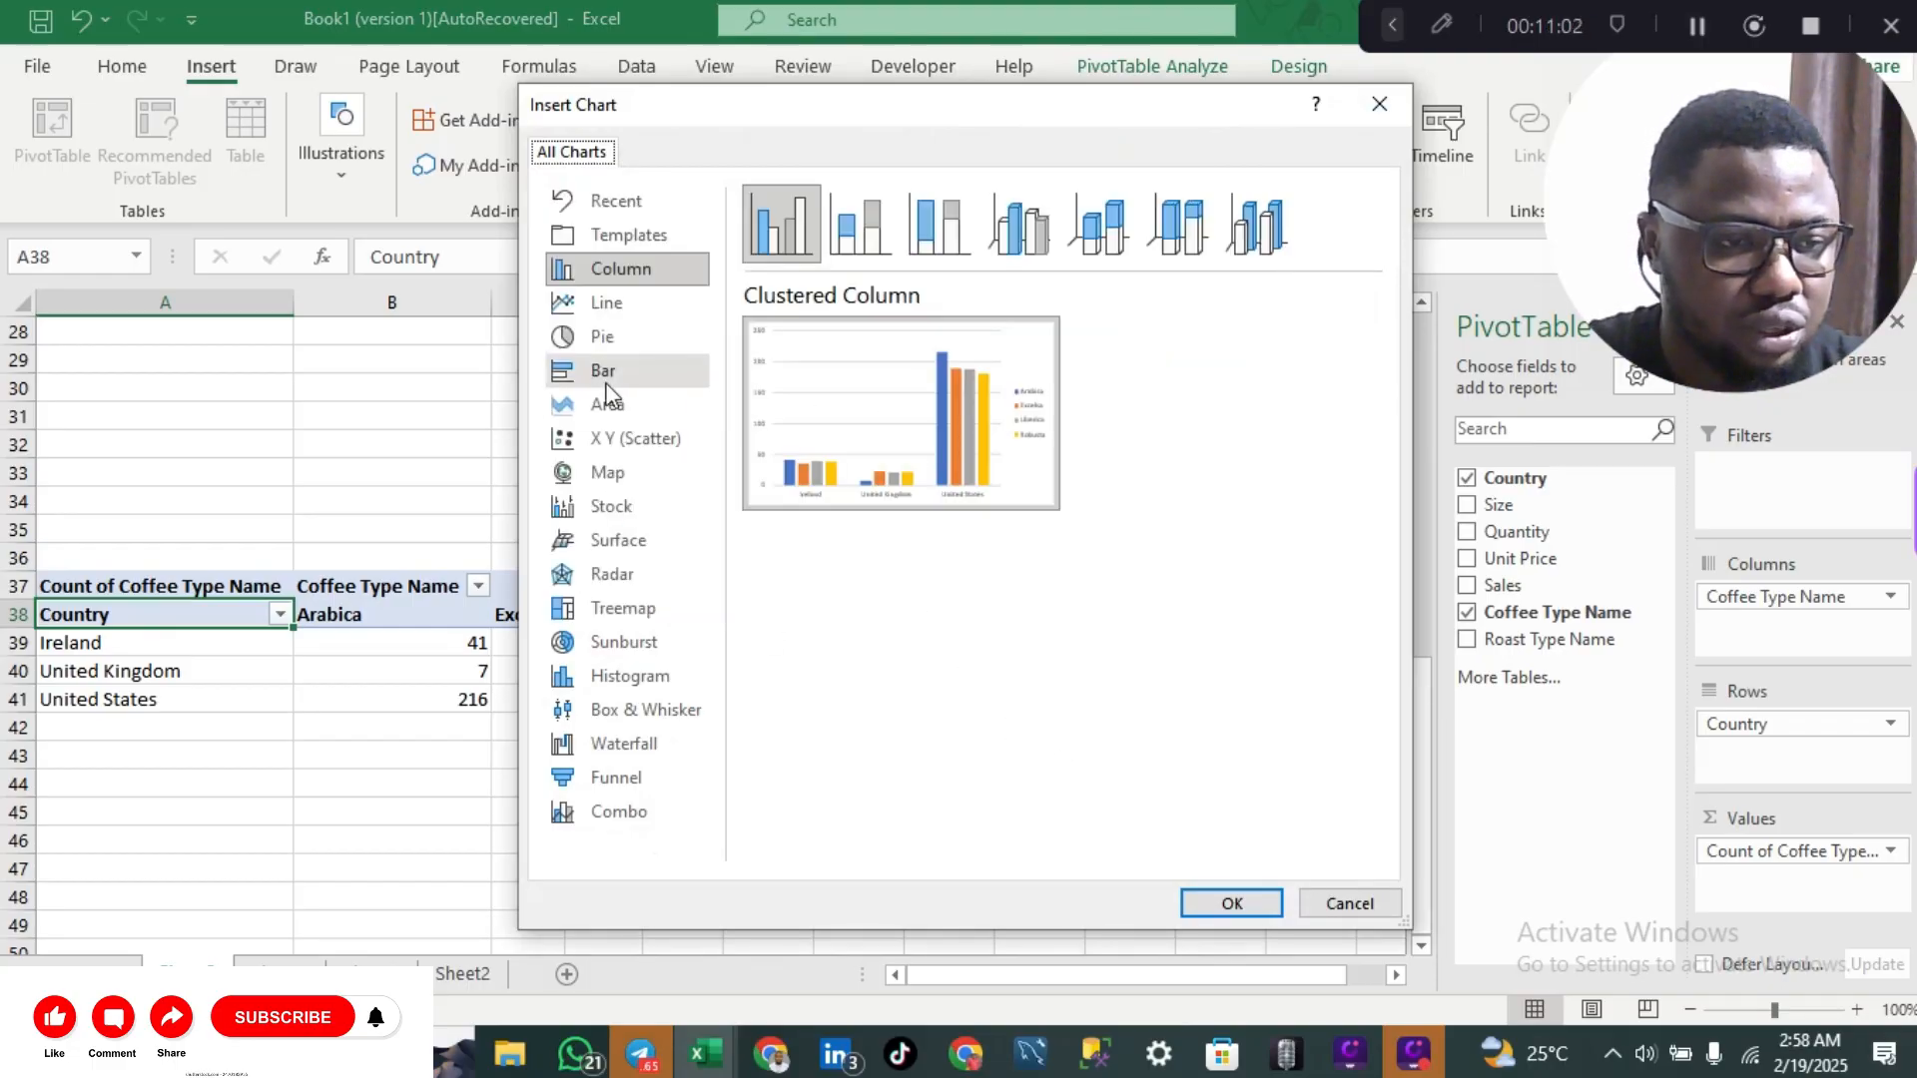
{"action": "left_click", "coordinate": [606, 304]}
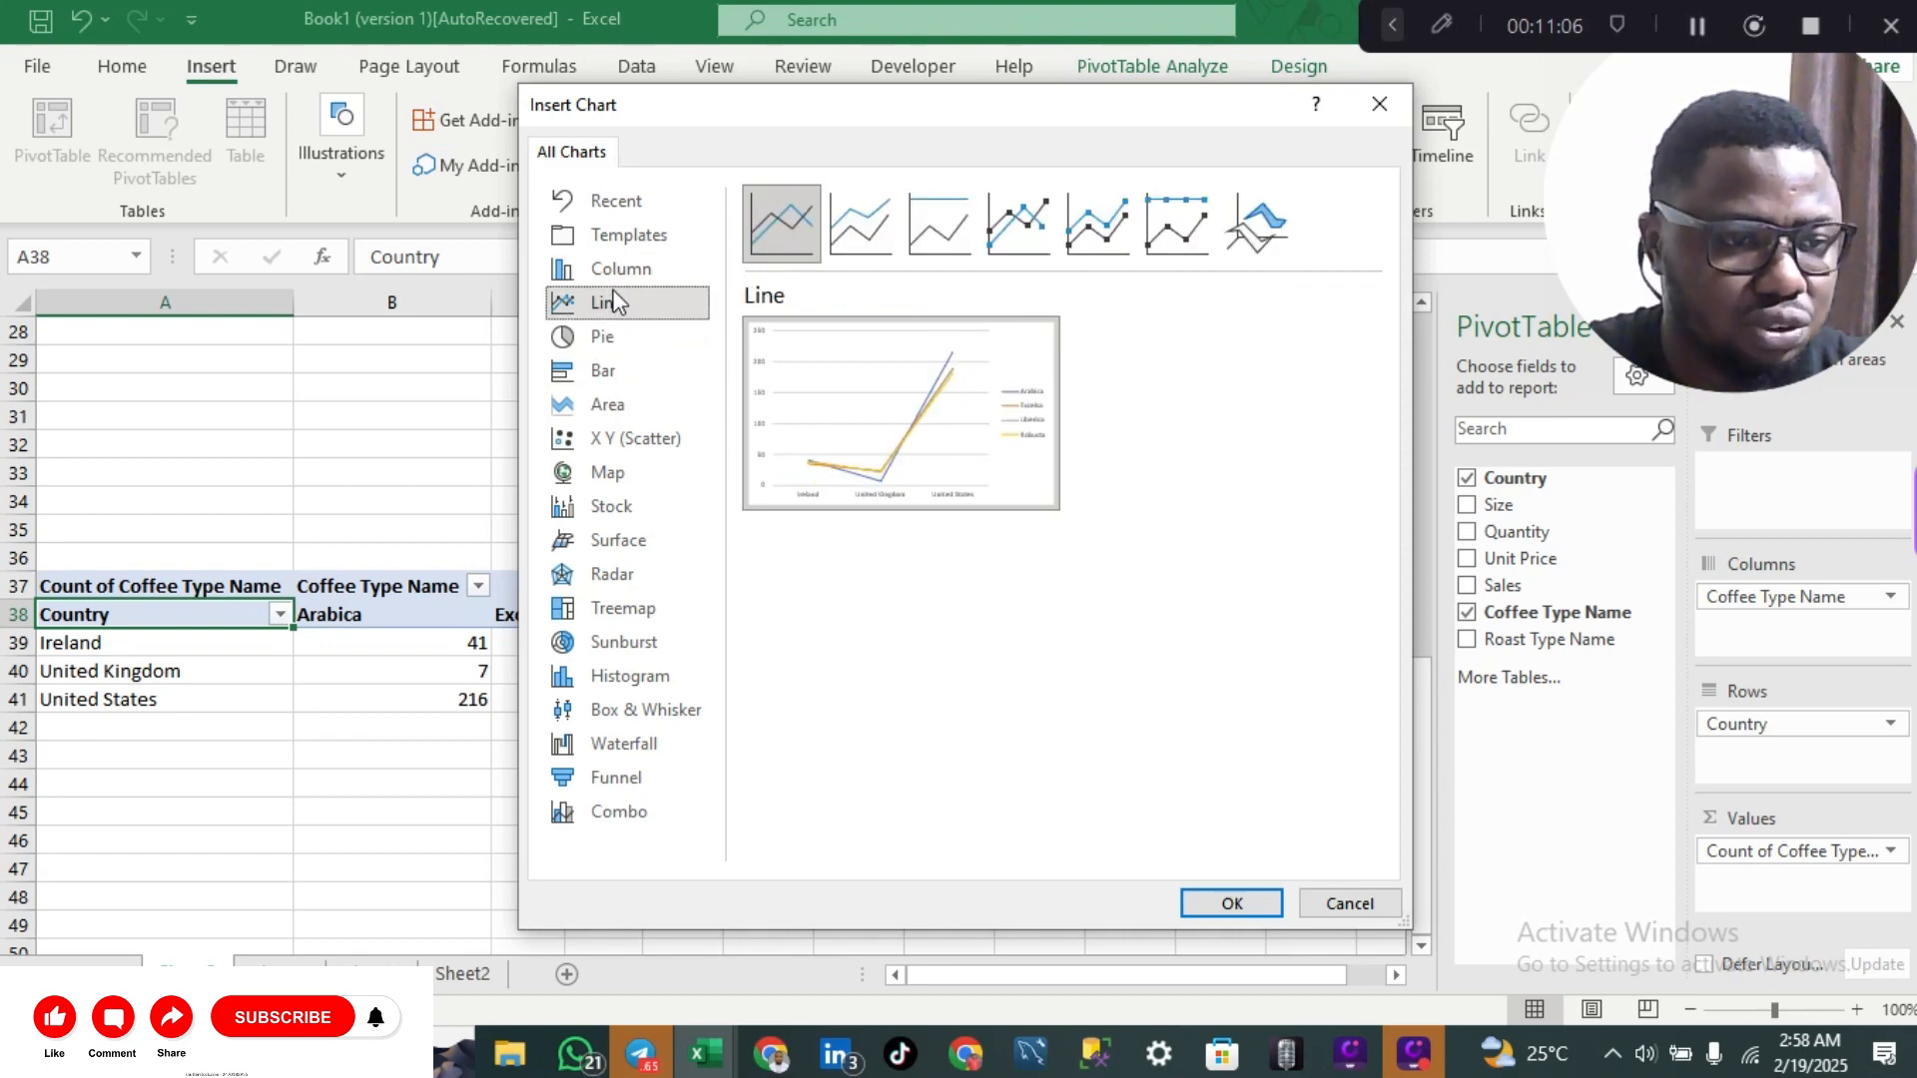
{"action": "left_click", "coordinate": [625, 272]}
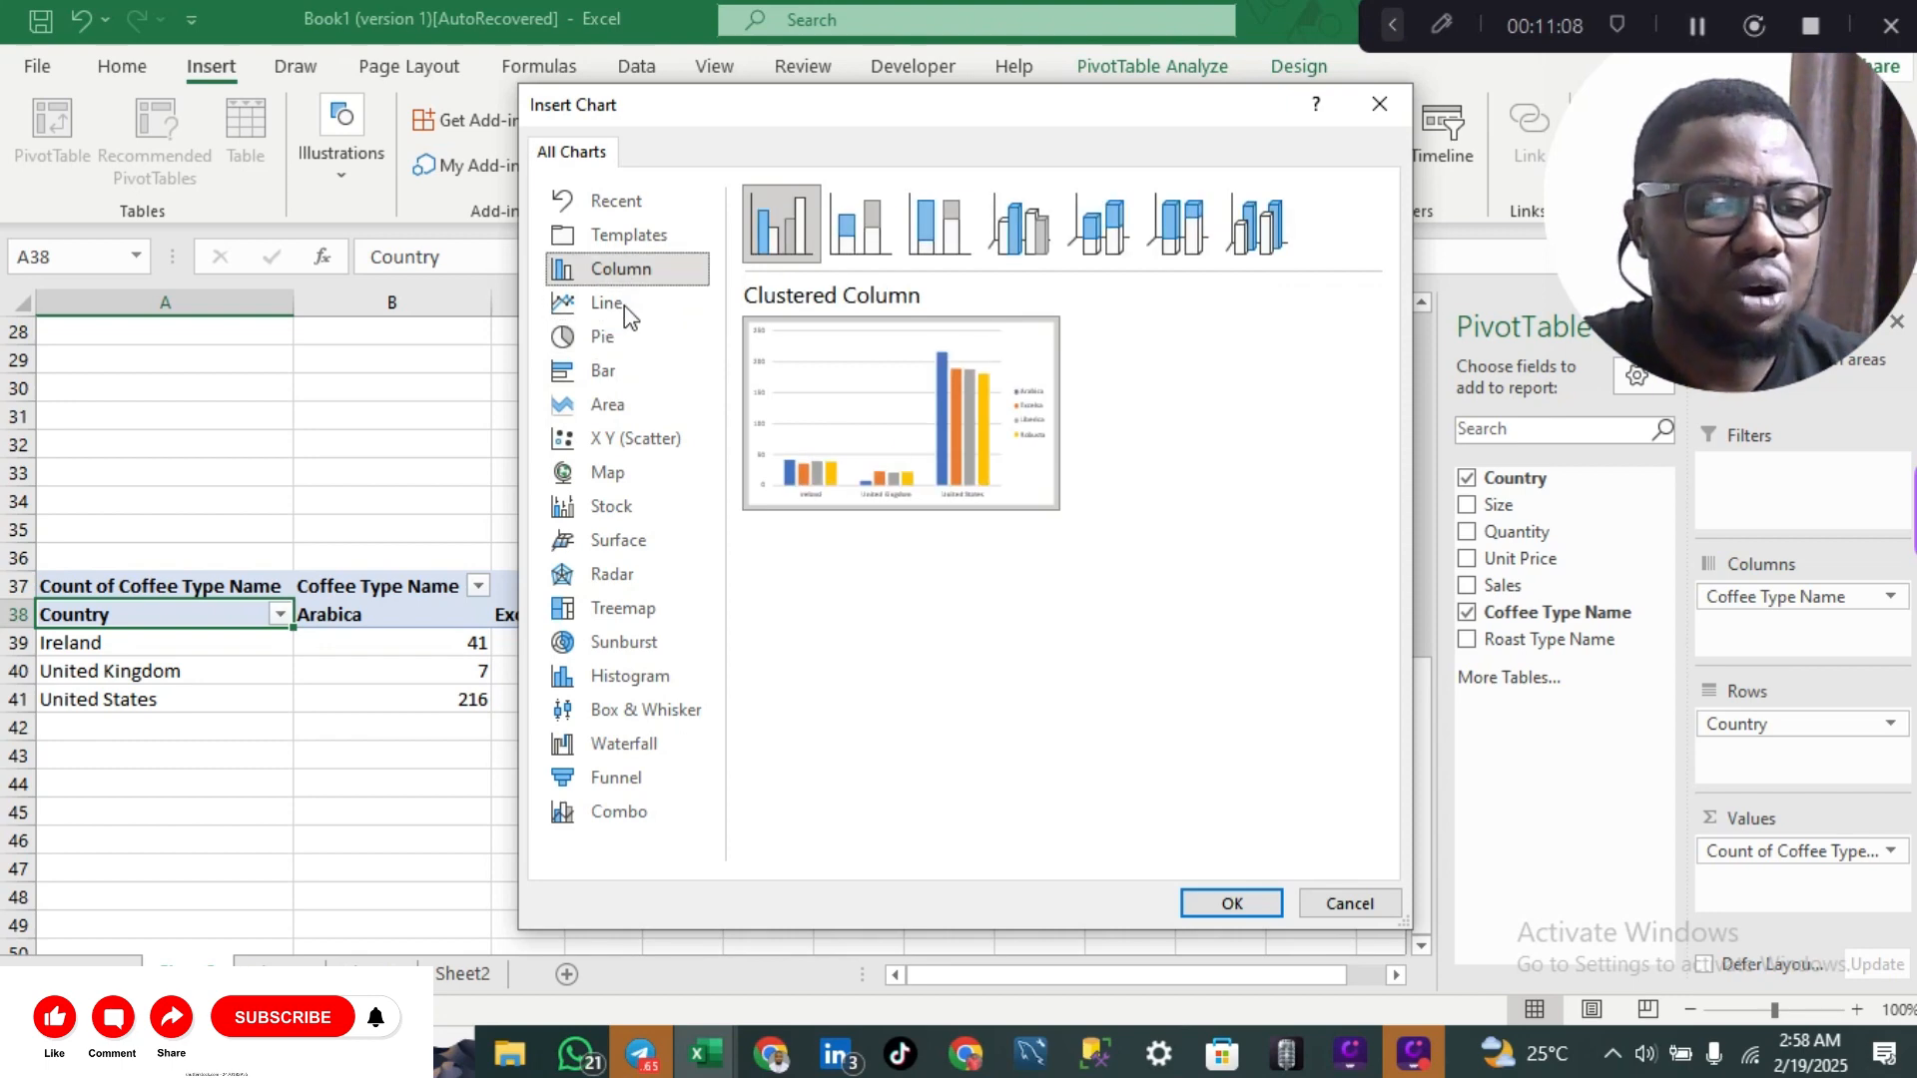
{"action": "left_click", "coordinate": [621, 331]}
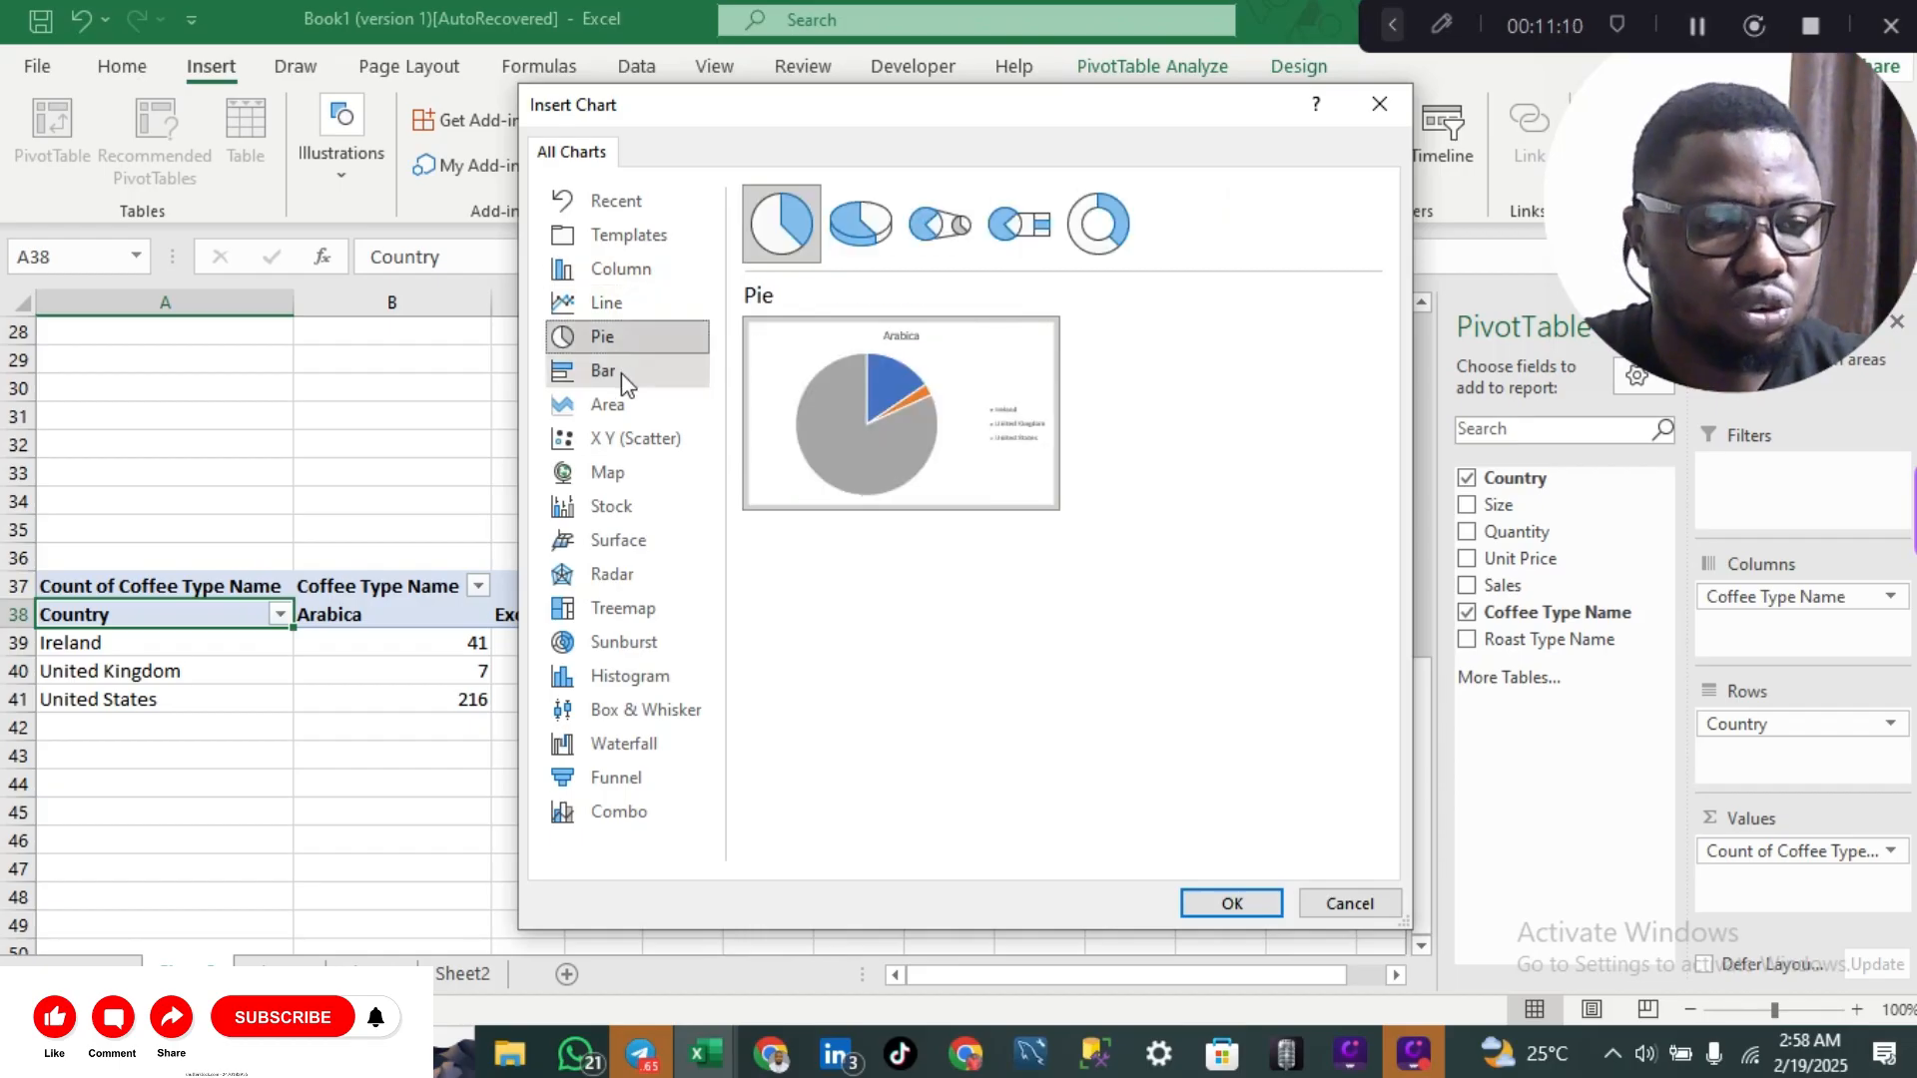
{"action": "left_click", "coordinate": [621, 372]}
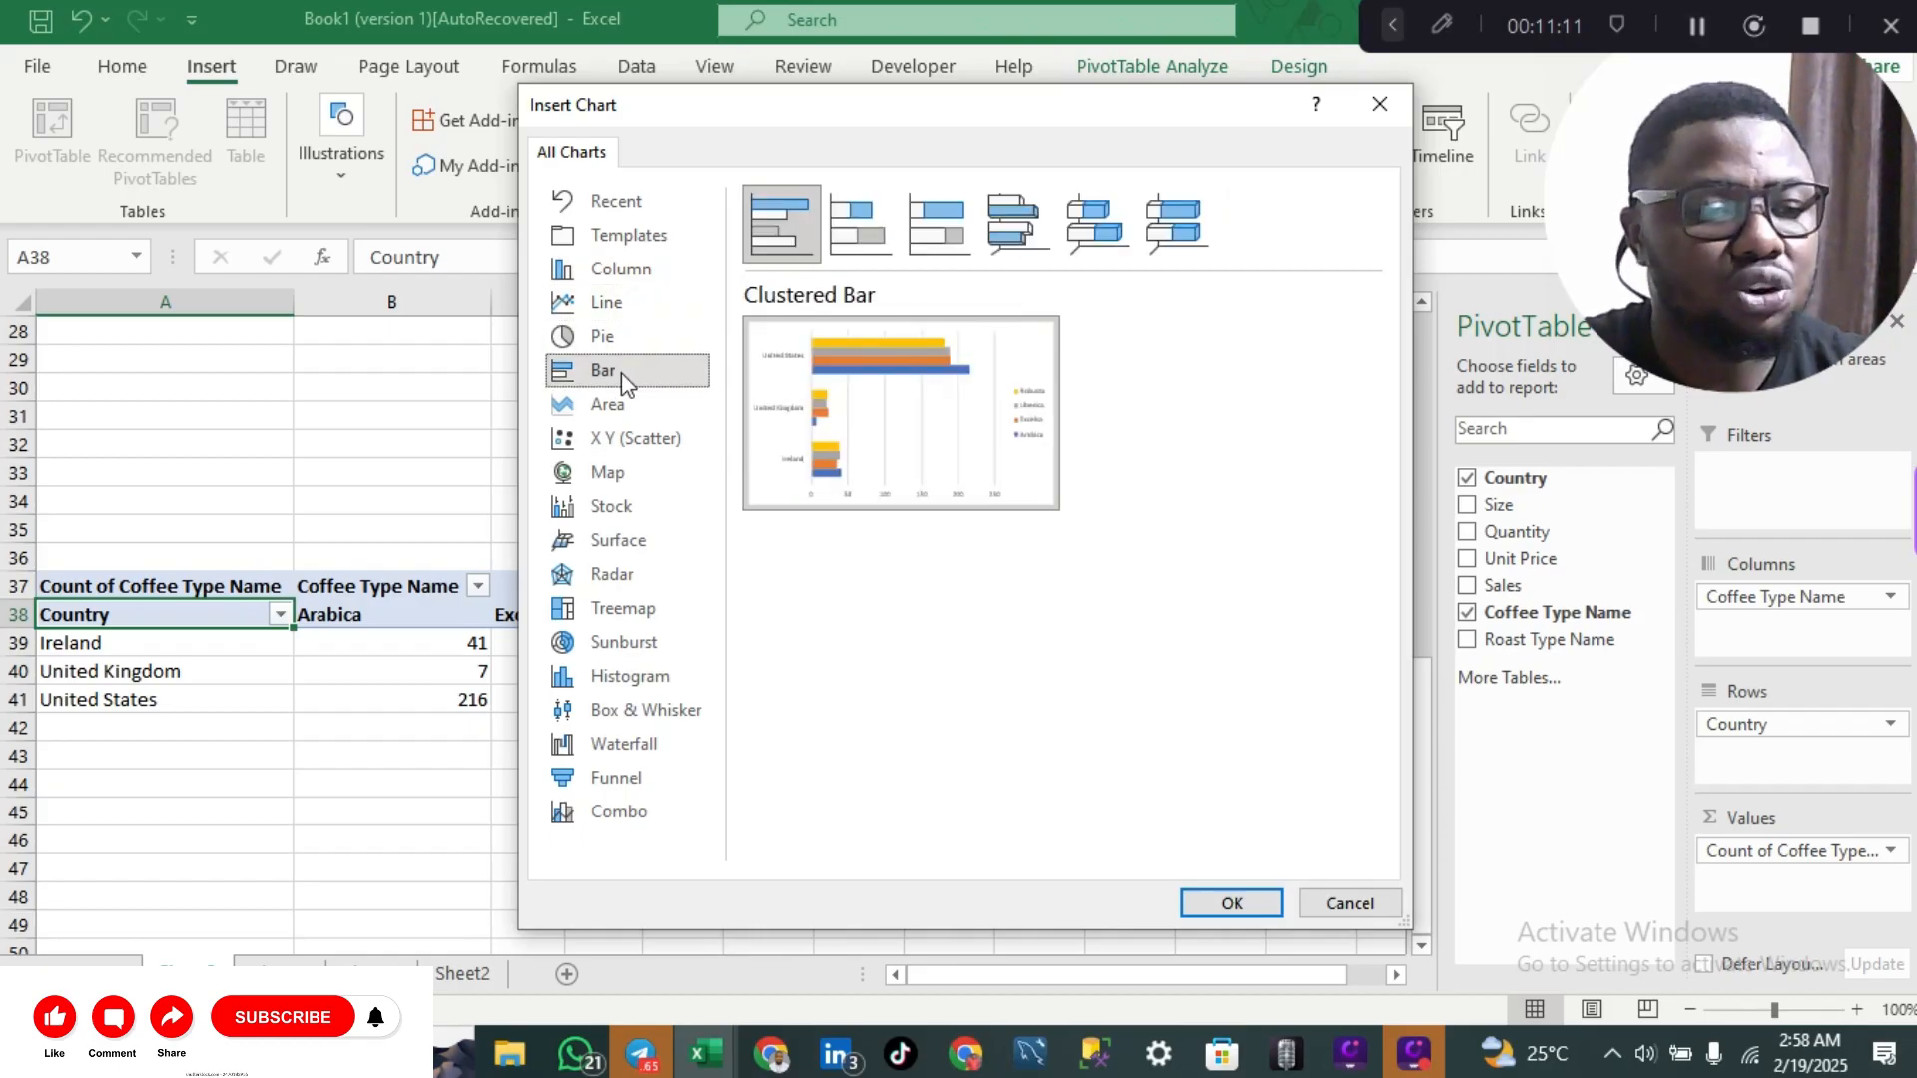
{"action": "left_click", "coordinate": [646, 284]}
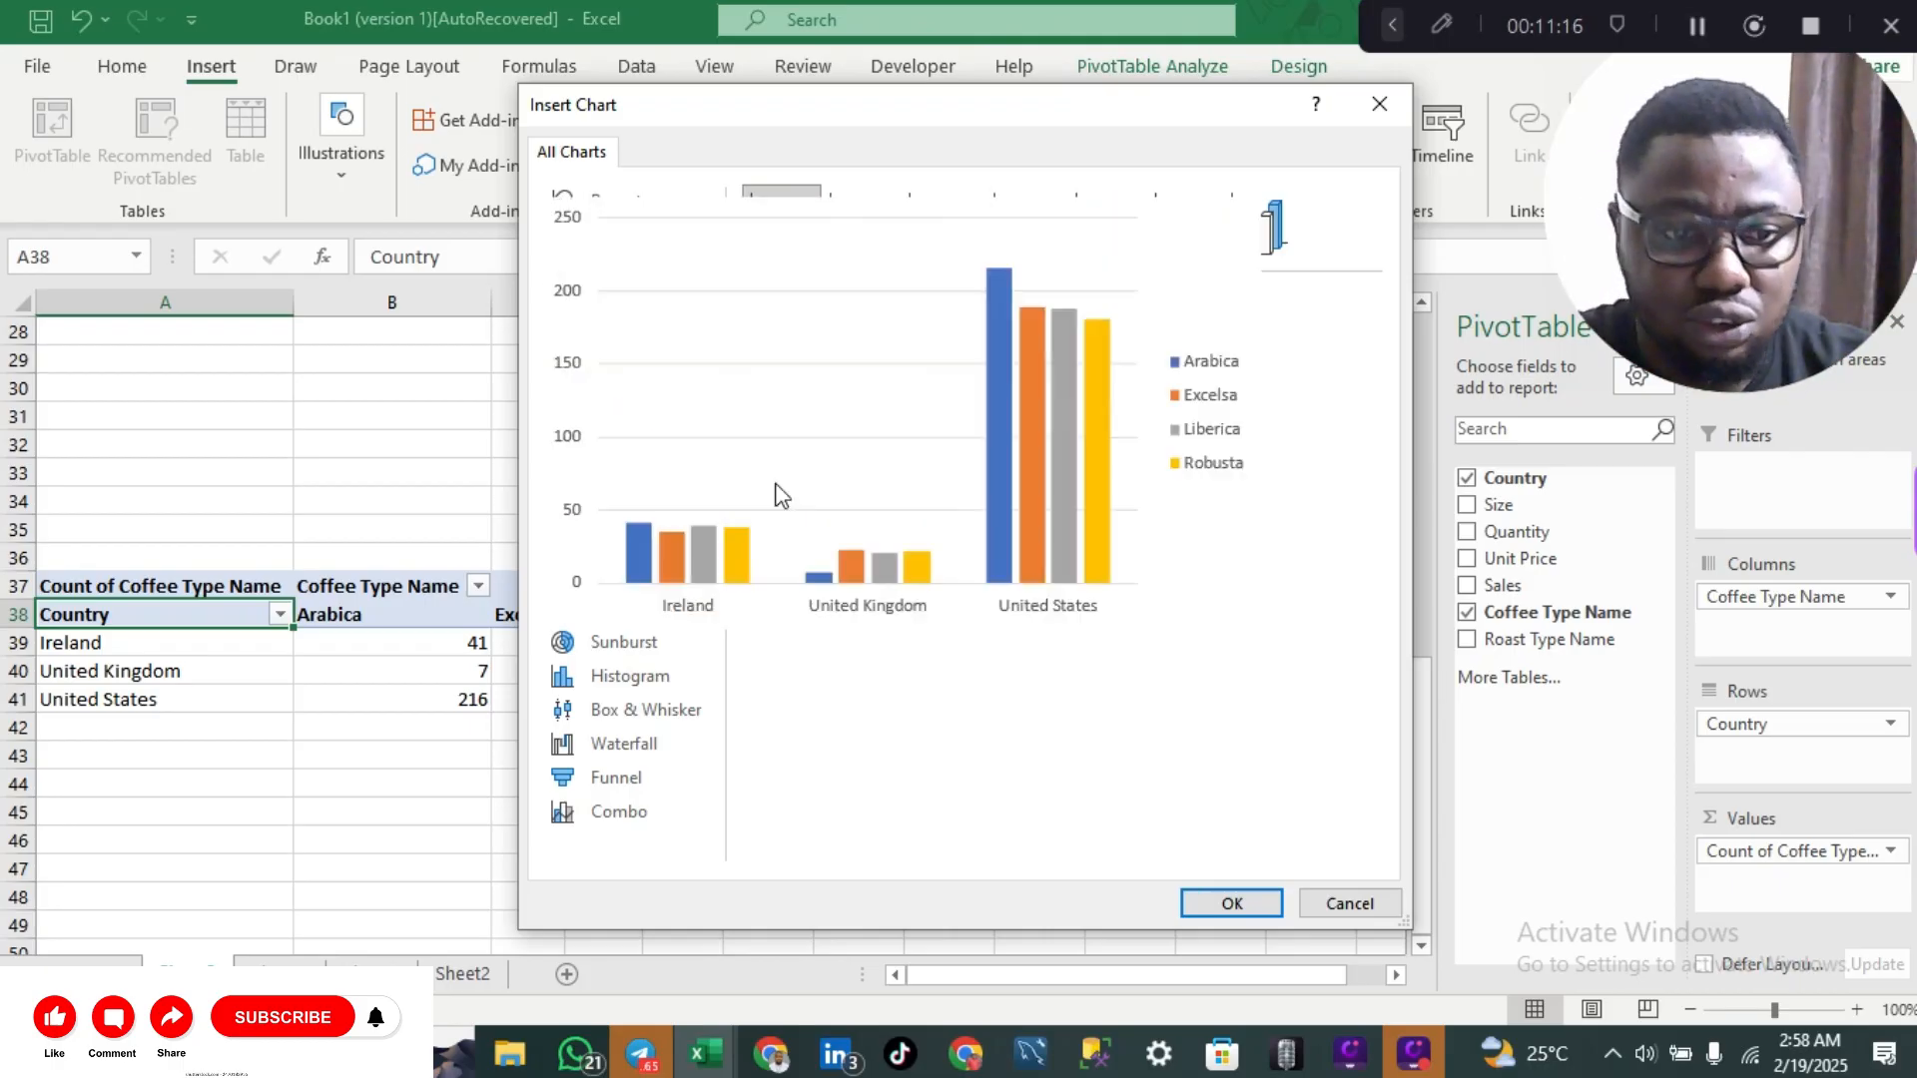
{"action": "left_click", "coordinate": [1229, 907]}
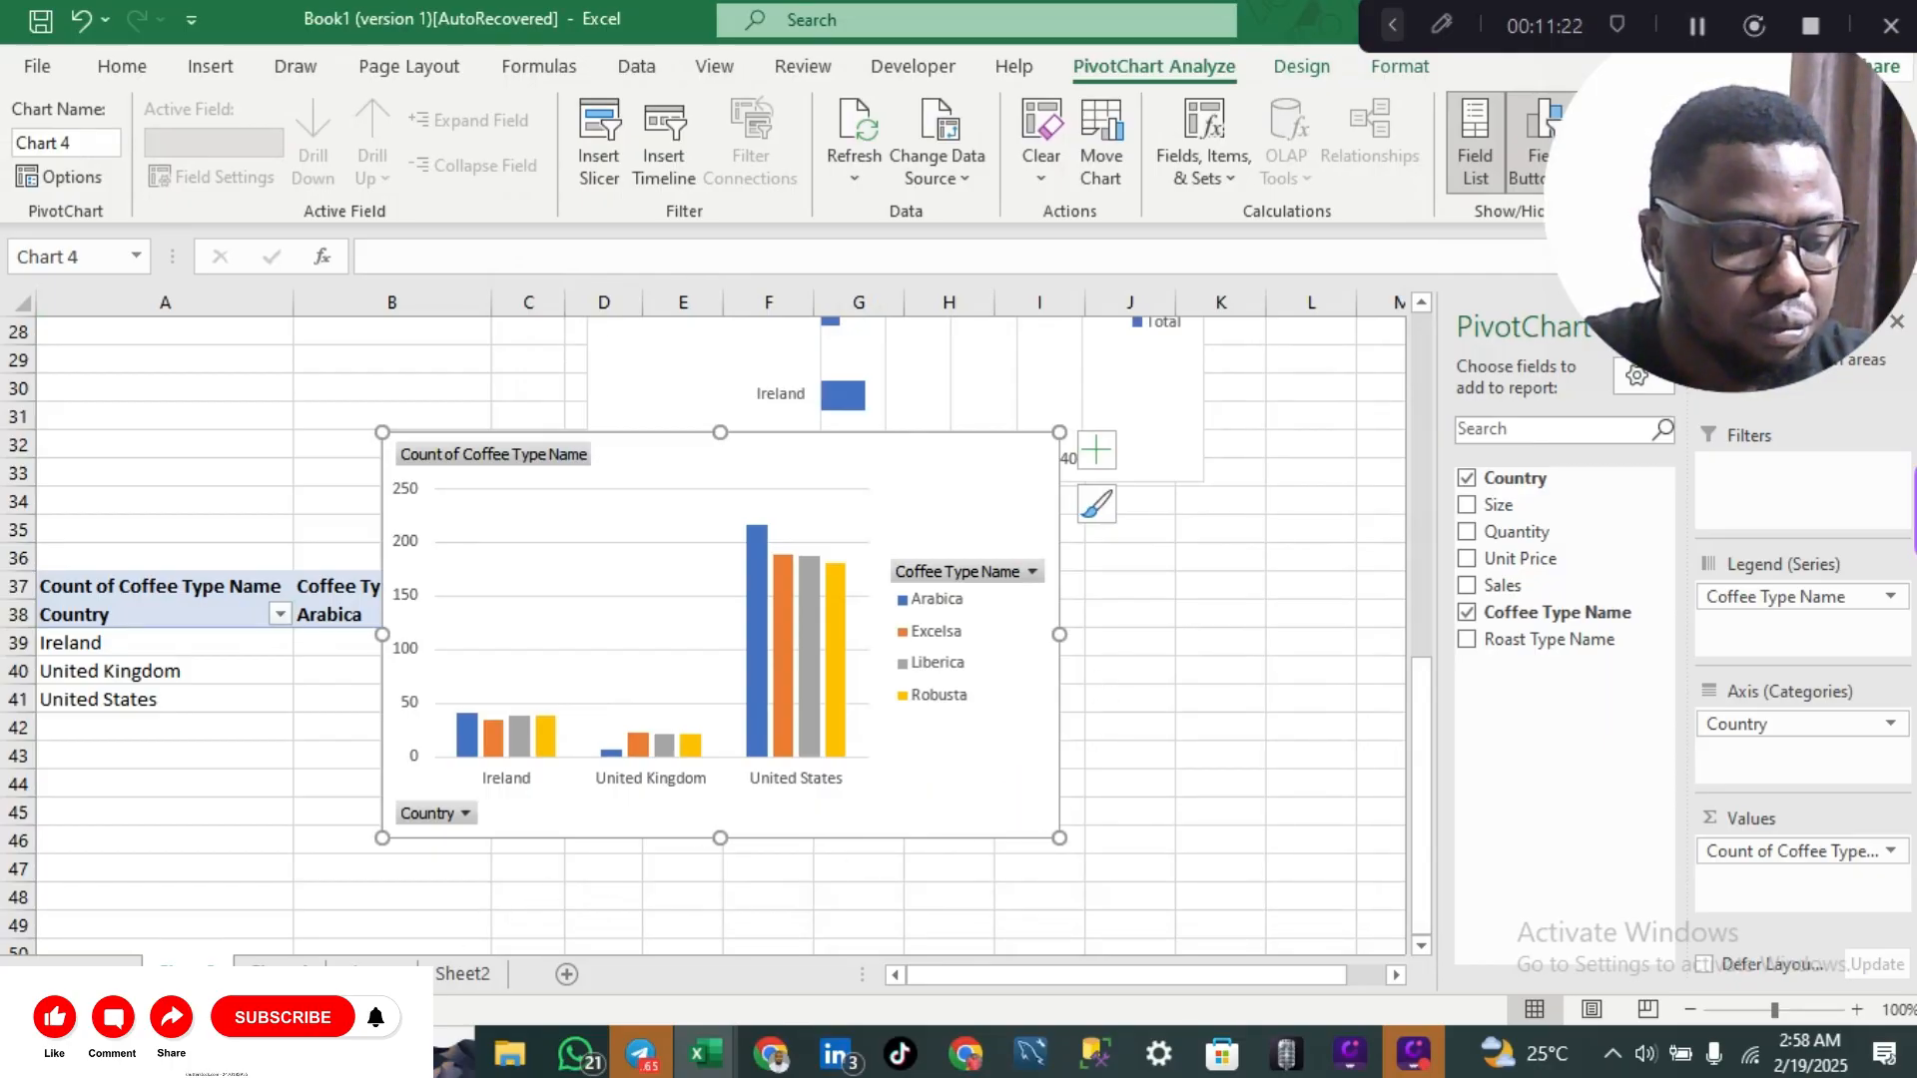
- Copy the new column chart onto the dashboard sheet at cell A57, below the Country bar chart
{"action": "left_click", "coordinate": [280, 973]}
{"action": "scroll", "coordinate": [739, 850], "scroll_direction": "down", "scroll_amount": 5}
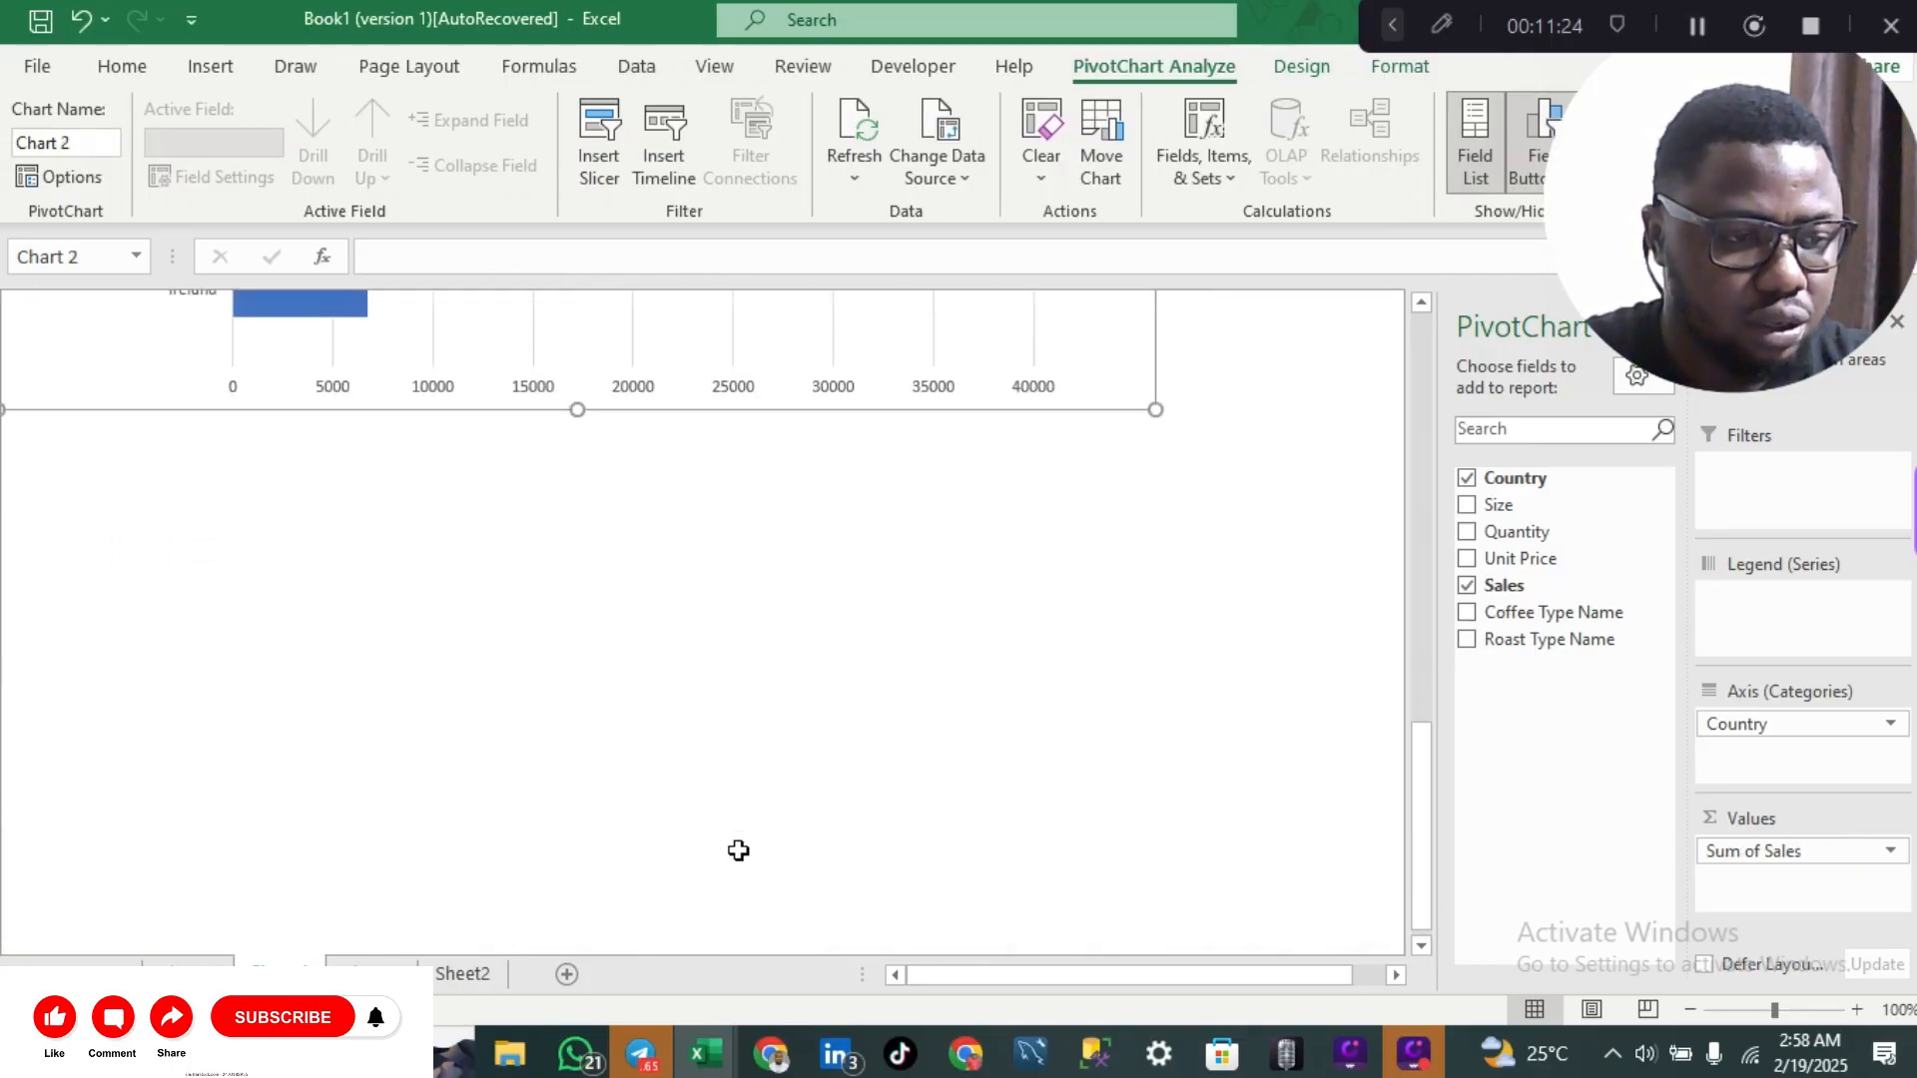
{"action": "left_click", "coordinate": [120, 619]}
{"action": "left_click", "coordinate": [52, 619]}
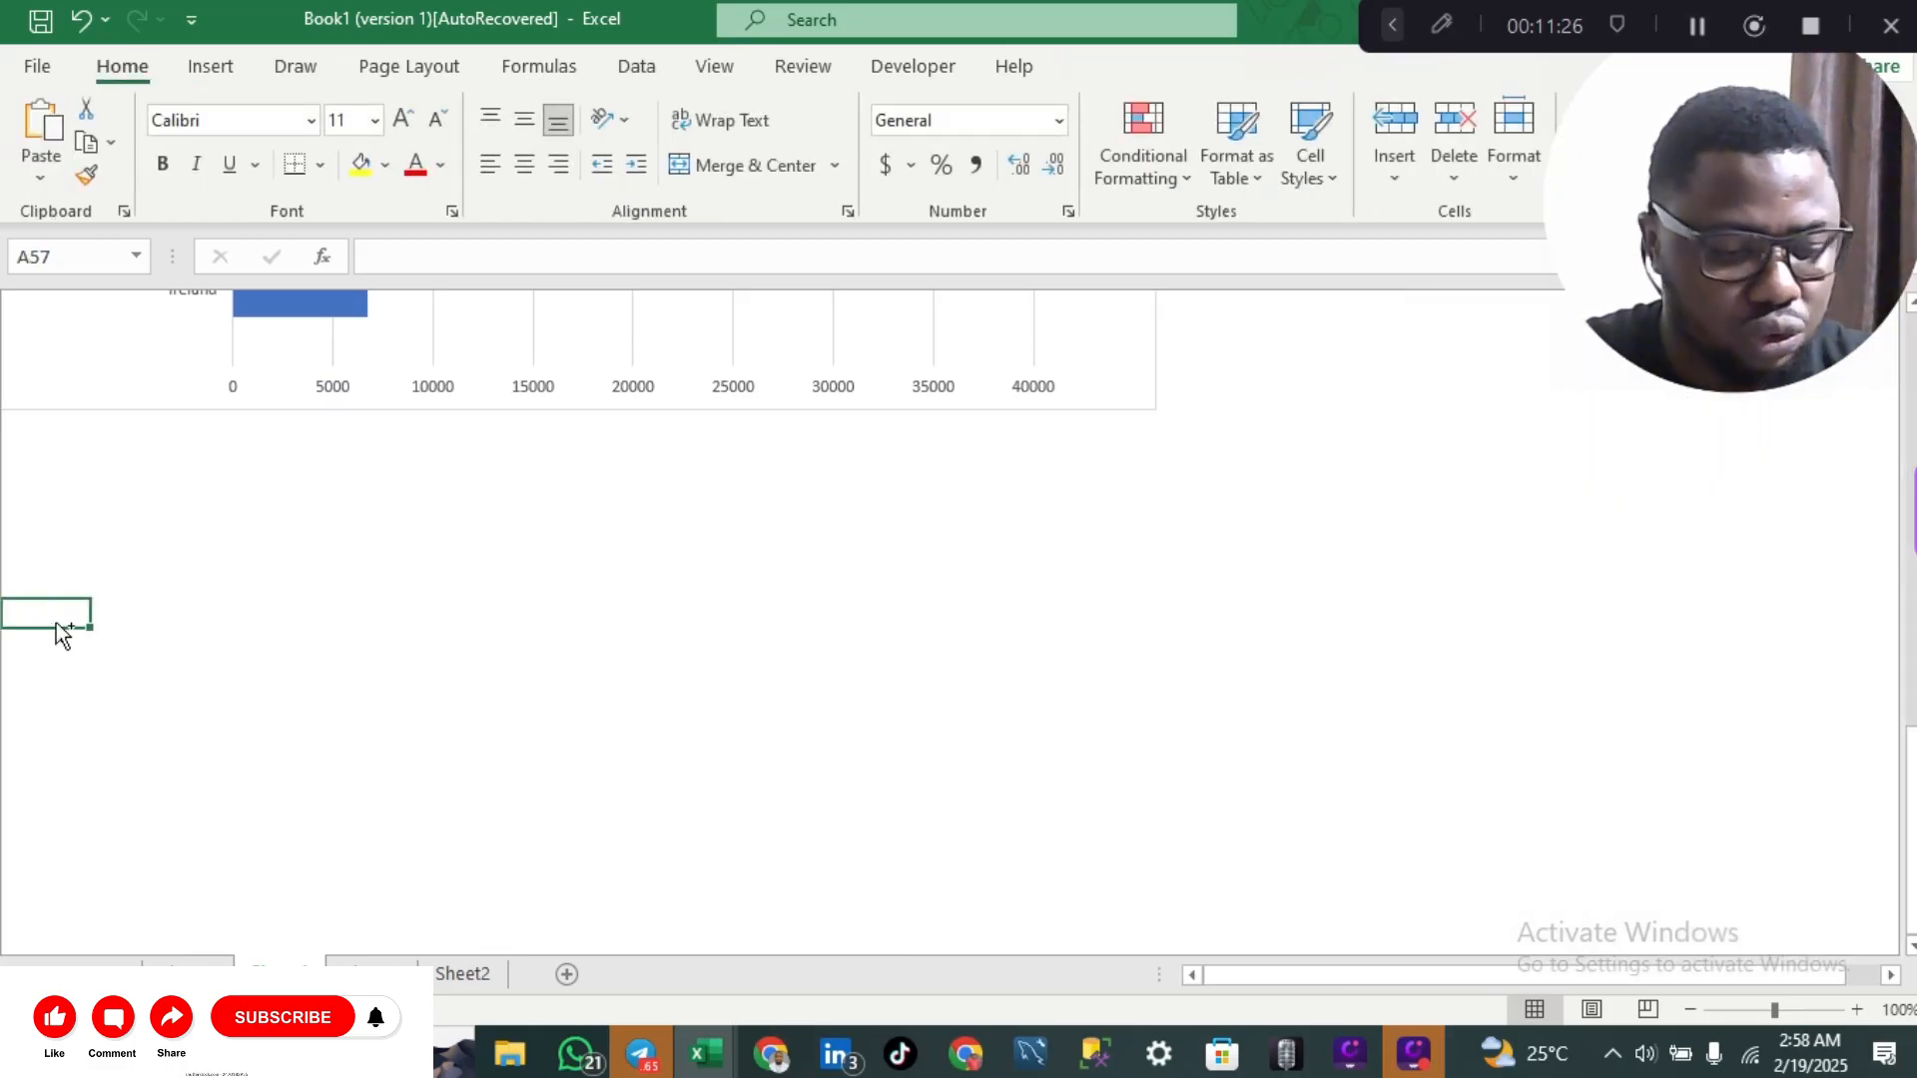
{"action": "key", "text": "ctrl+v"}
{"action": "scroll", "coordinate": [300, 560], "scroll_direction": "down", "scroll_amount": 3}
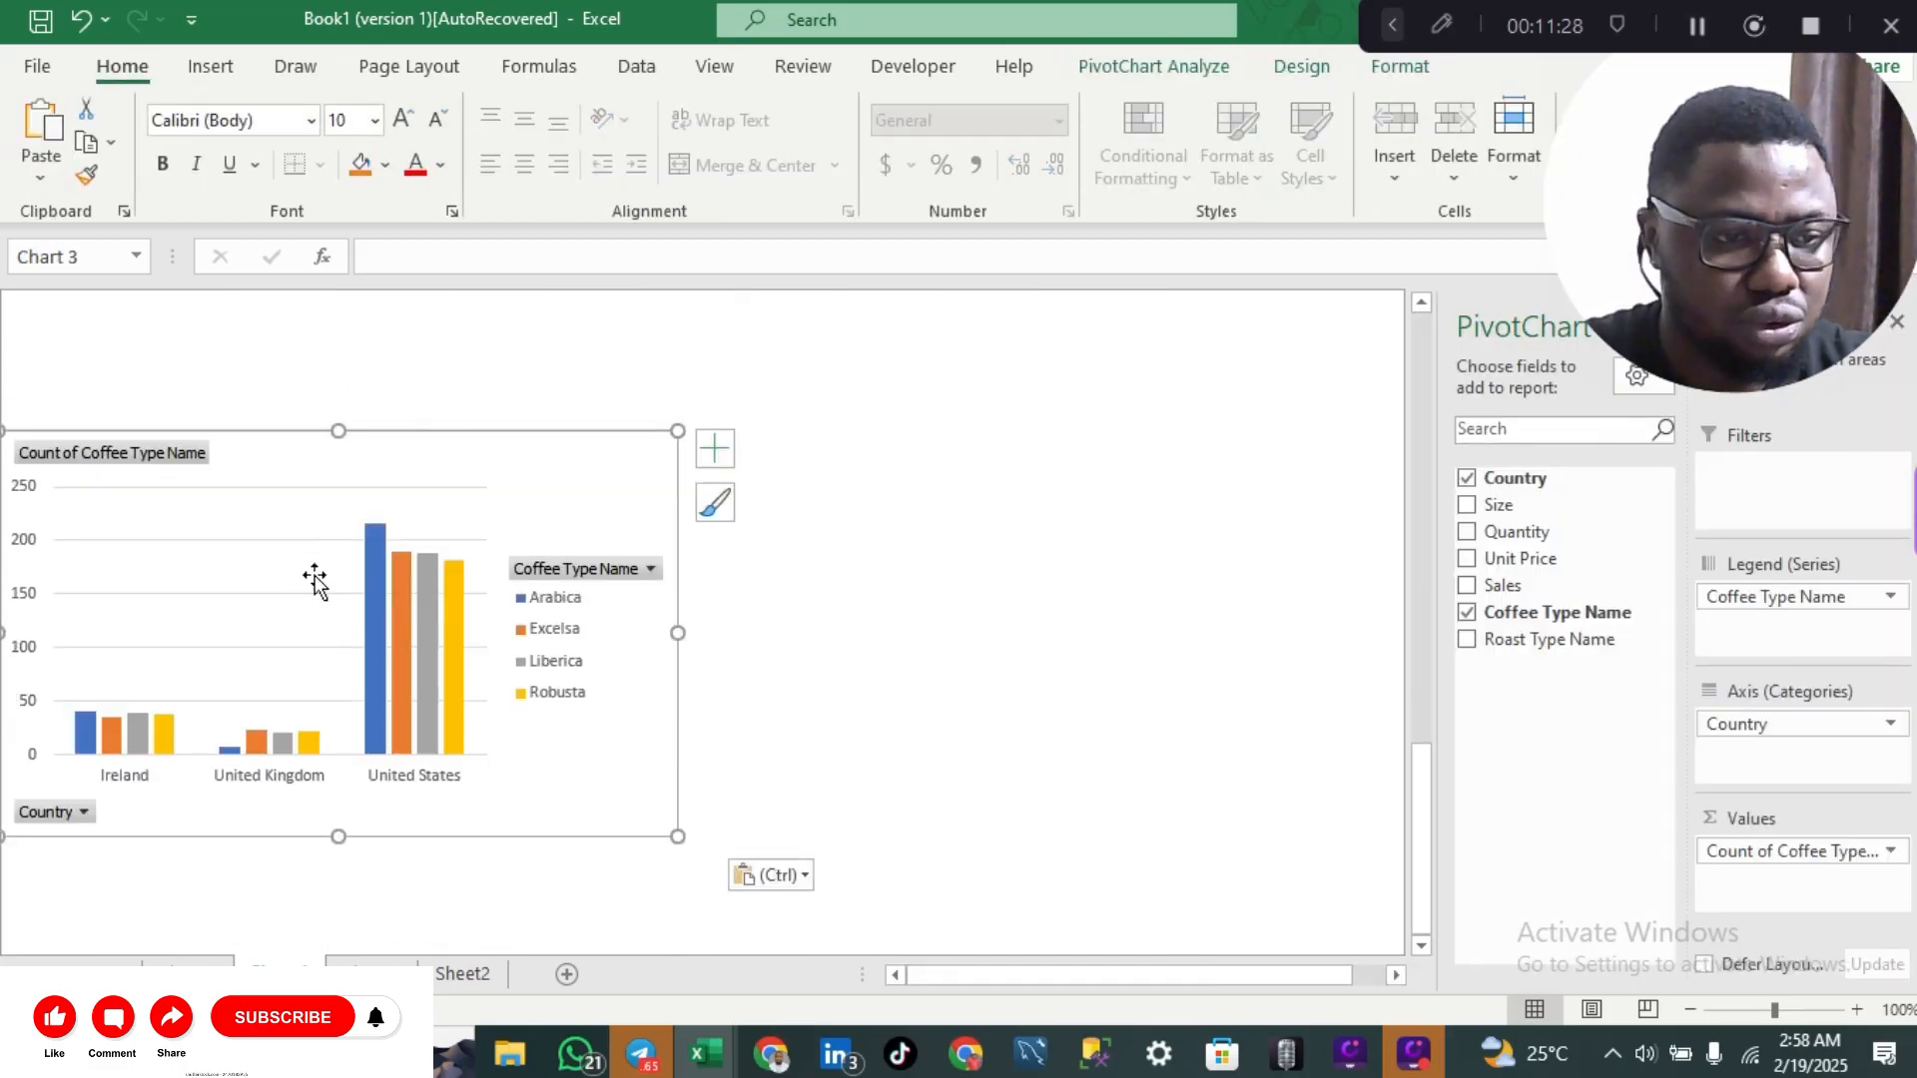
- Enlarge the pasted coffee type count chart to nearly the width of the Country bar chart above it
{"action": "left_click_drag", "start_coordinate": [678, 836], "coordinate": [1082, 949]}
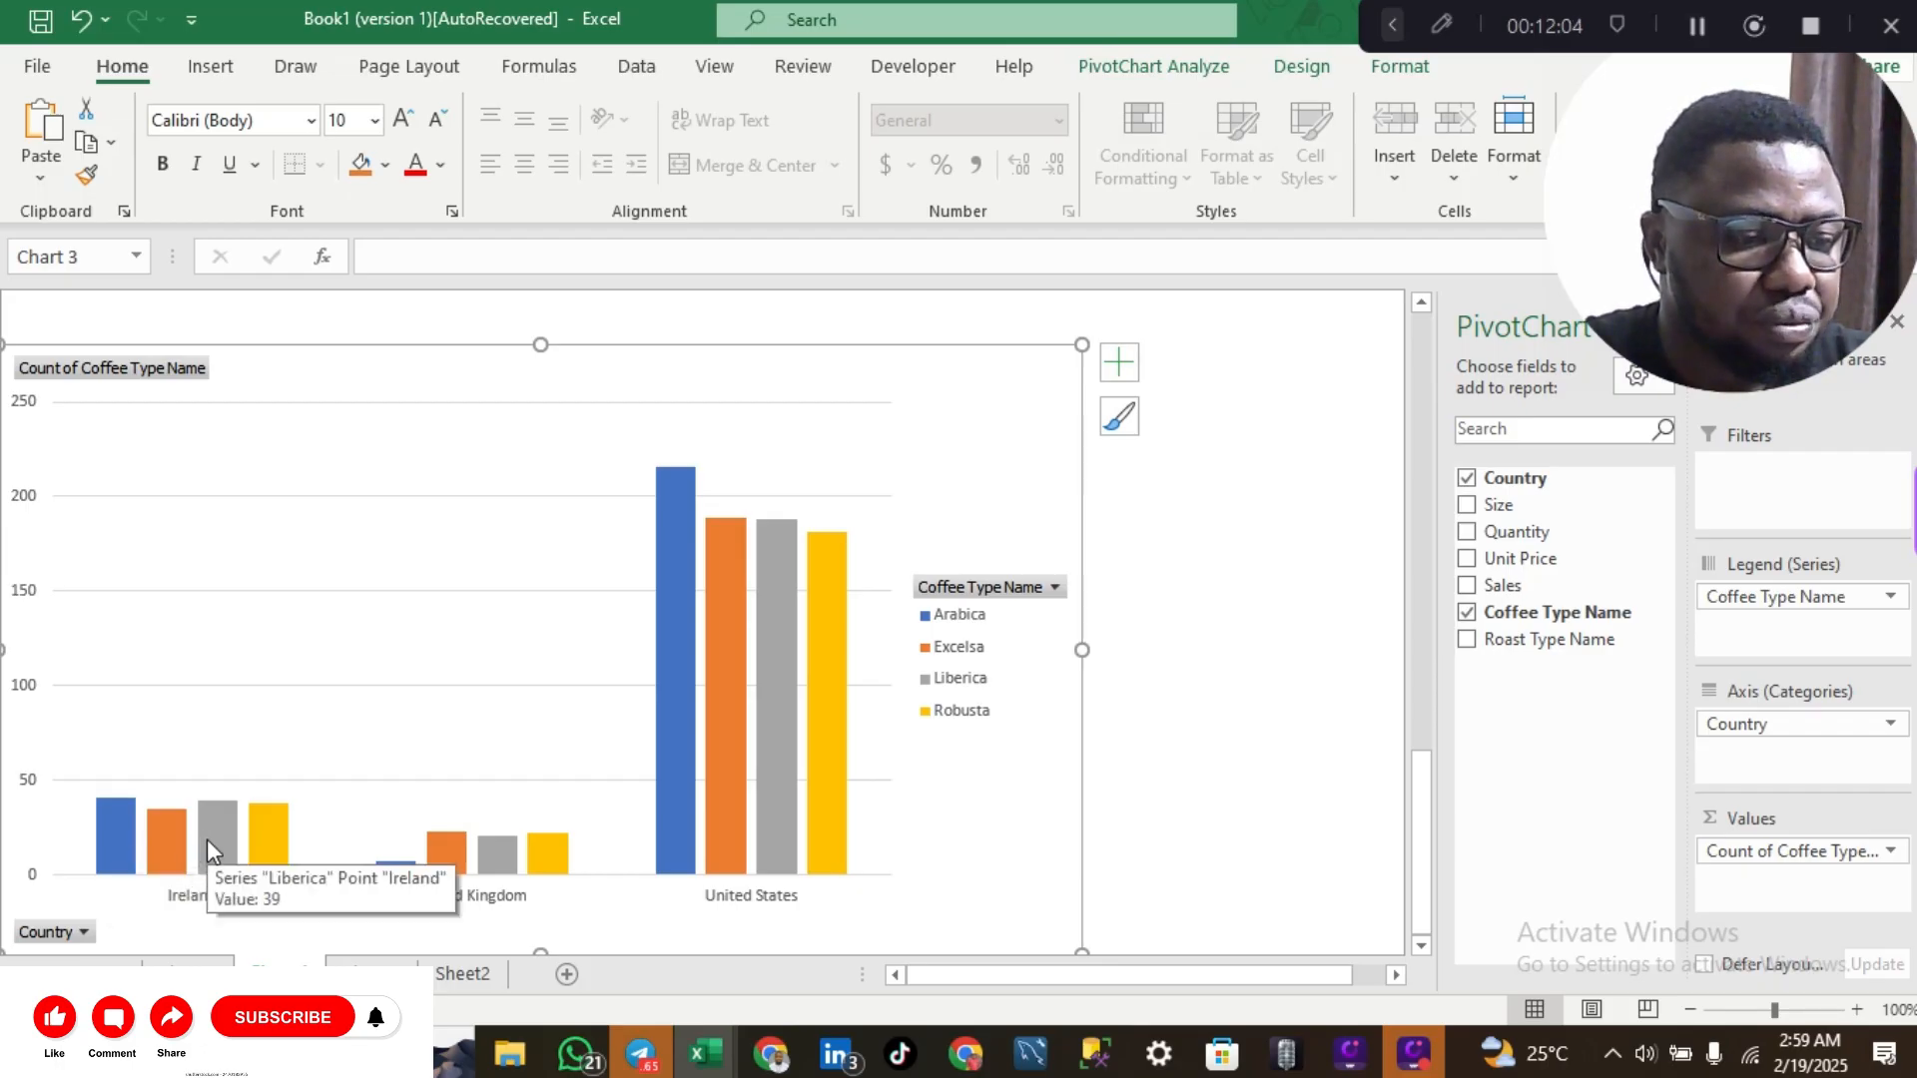
{"action": "mouse_move", "coordinate": [114, 846]}
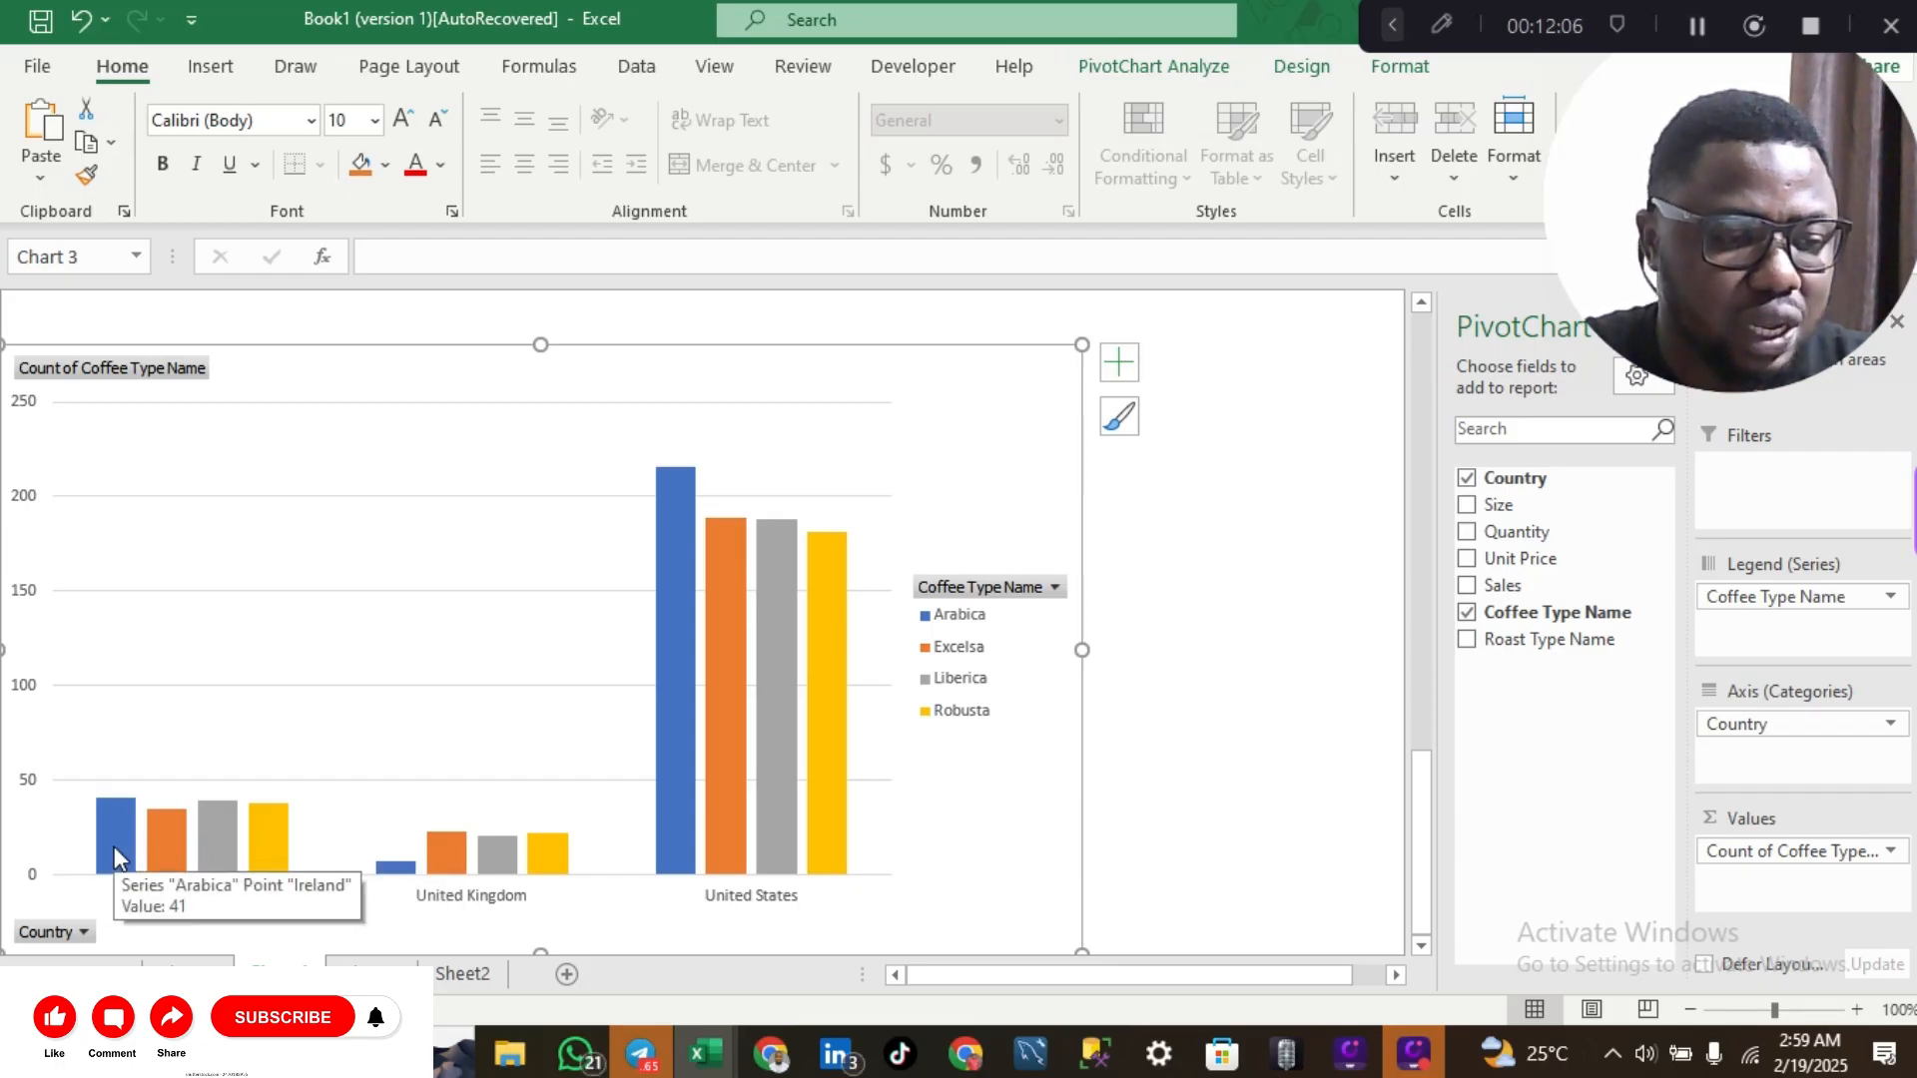
{"action": "mouse_move", "coordinate": [214, 840]}
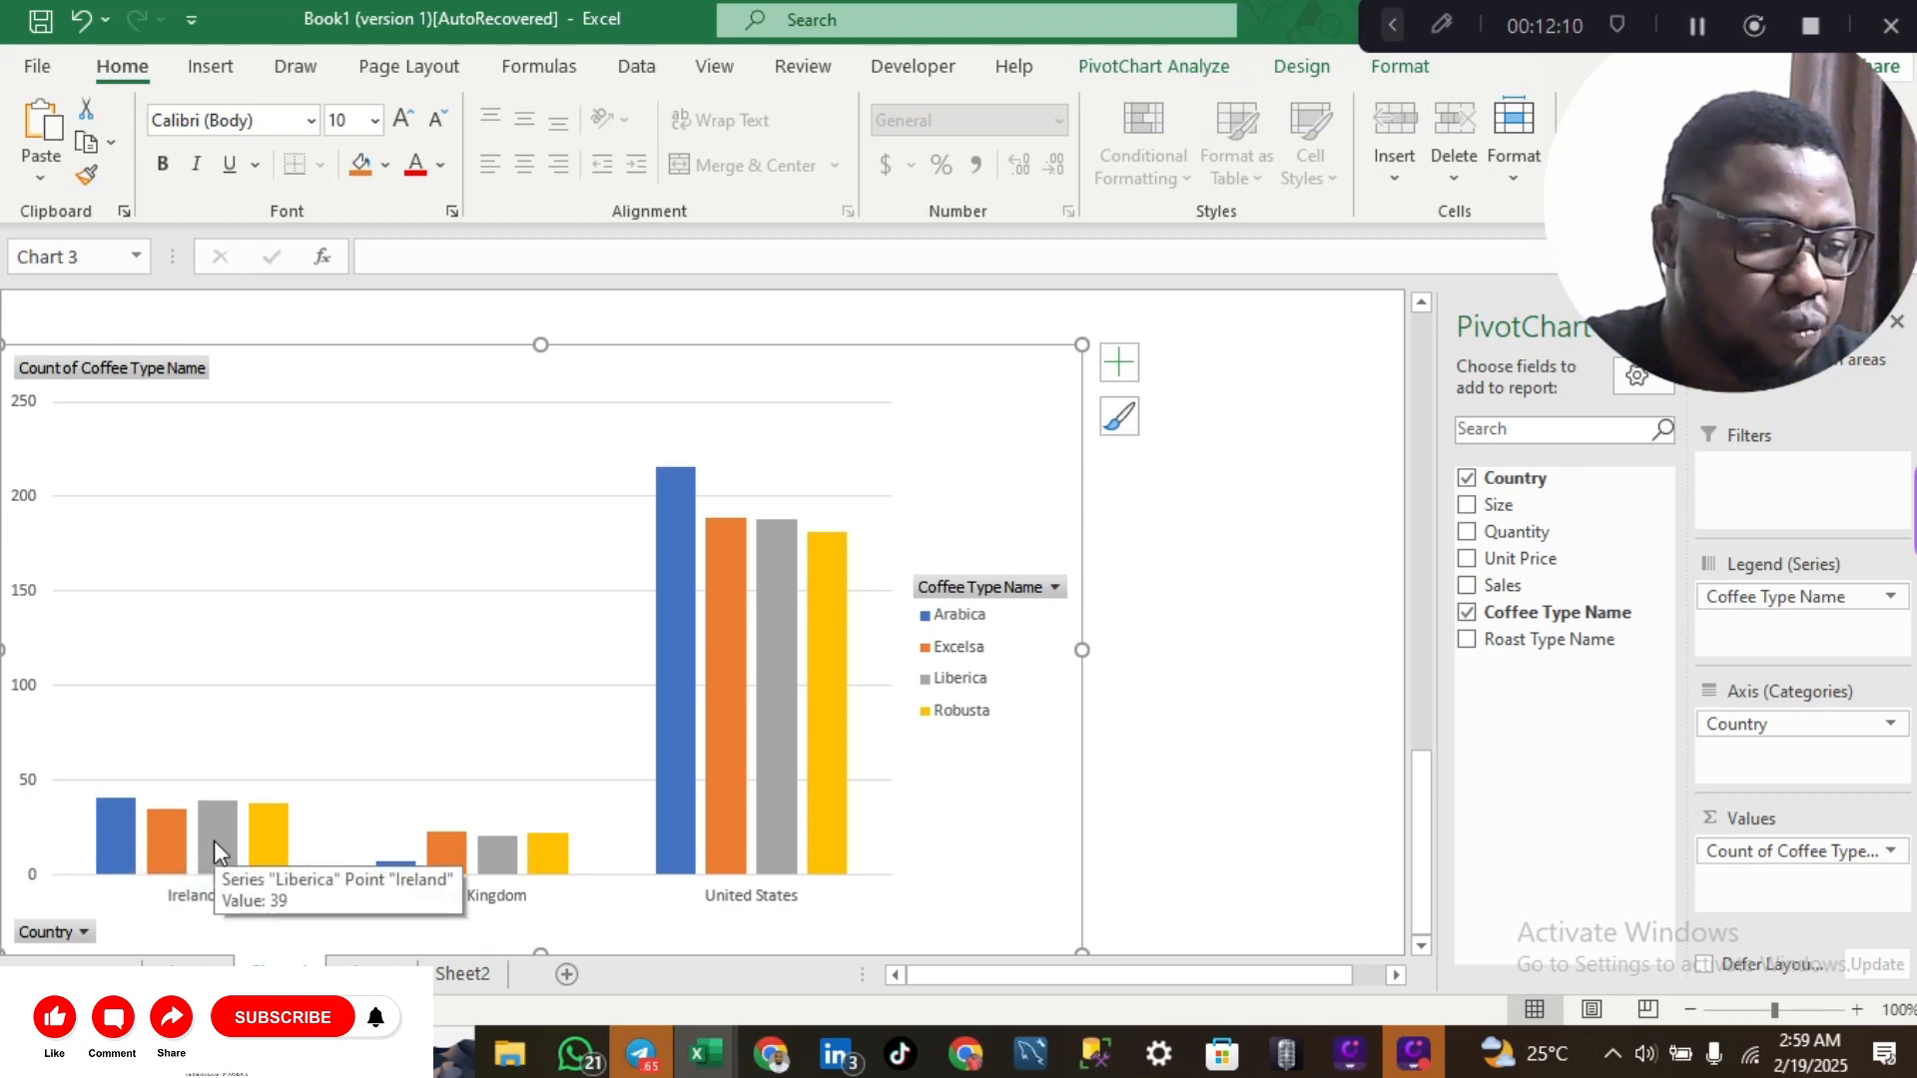
{"action": "mouse_move", "coordinate": [272, 833]}
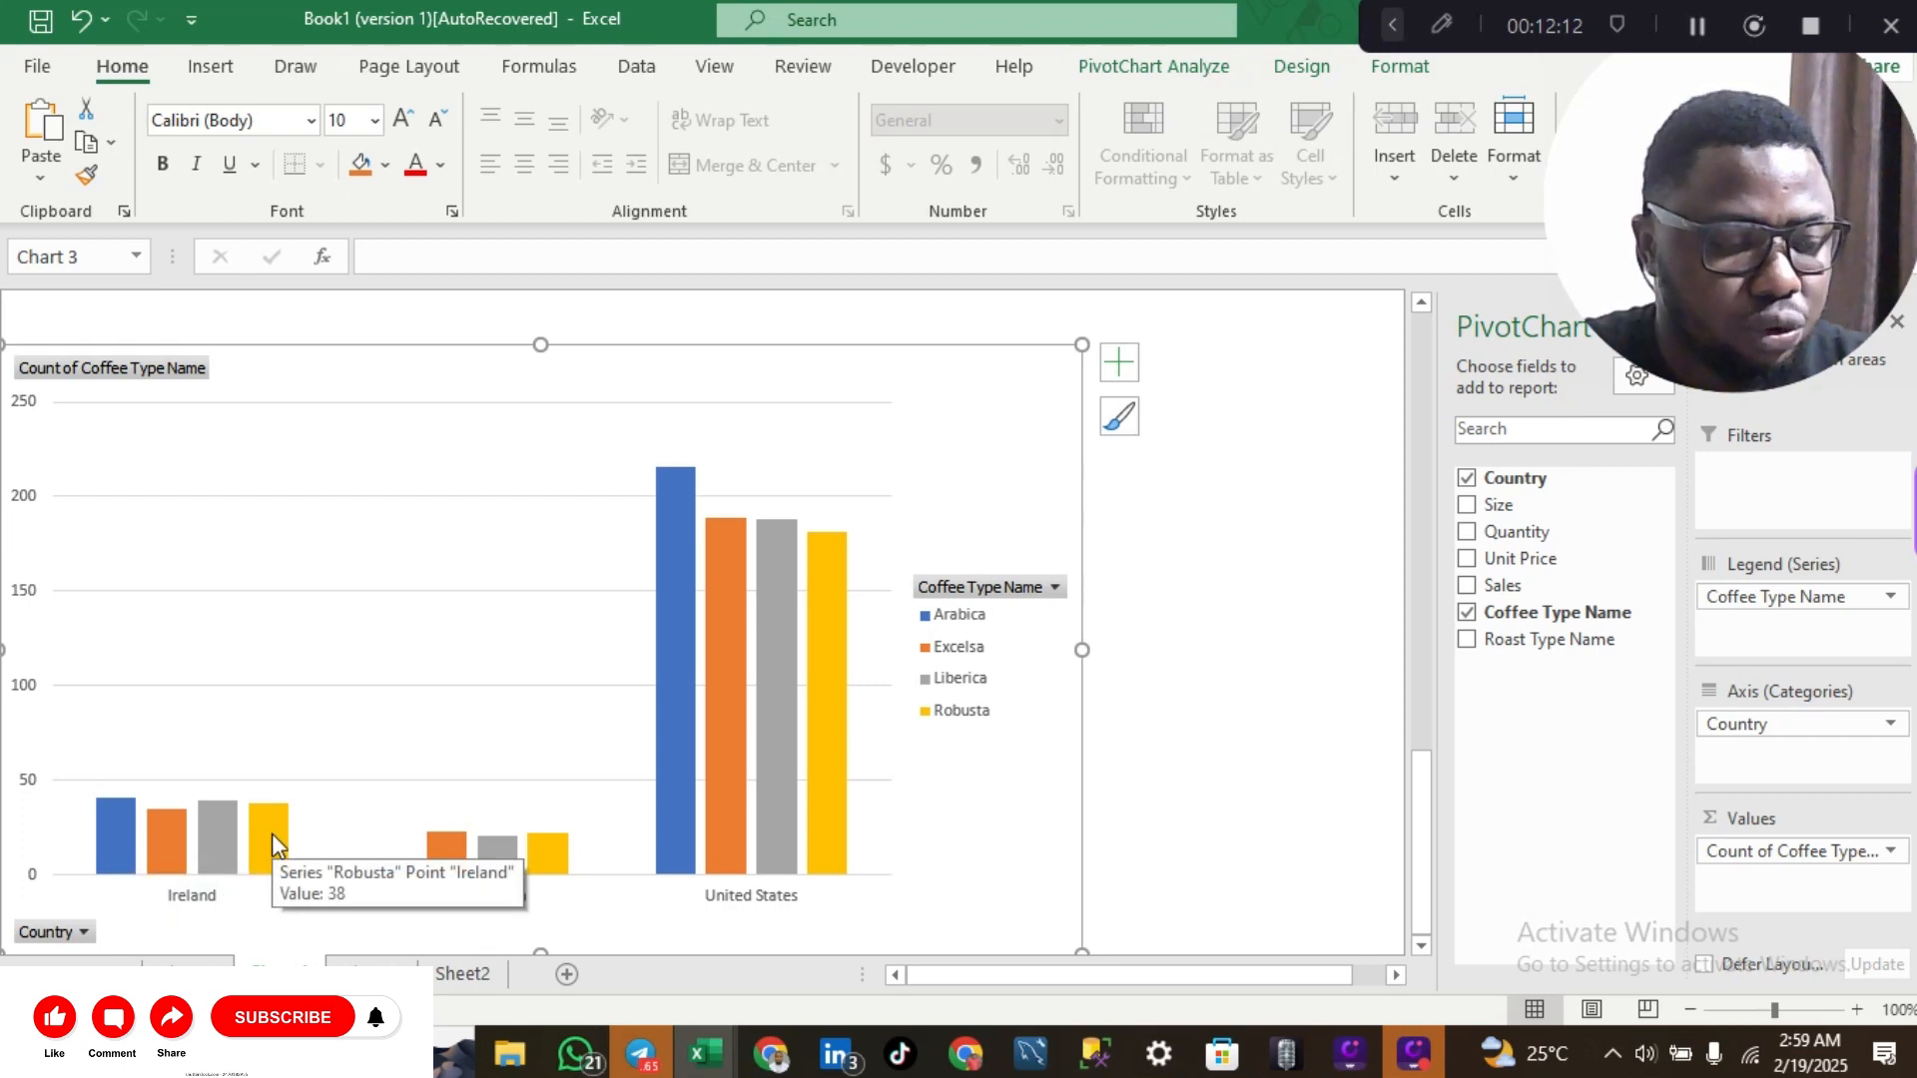